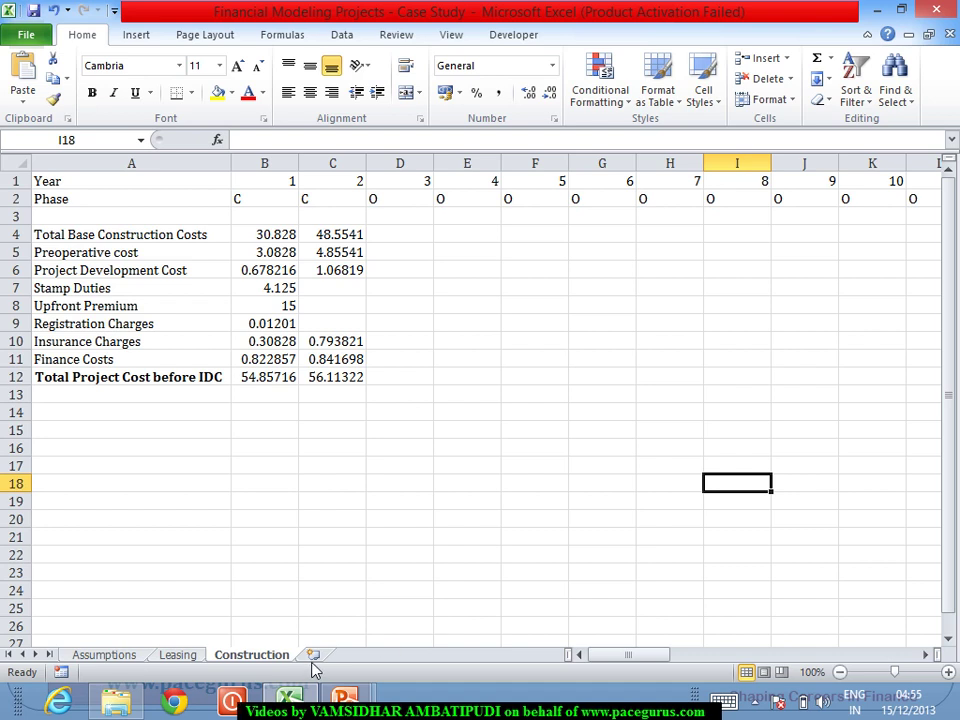
Step: Insert a new worksheet after Construction and rename it 'Int & Principal'
{"action": "left_click", "coordinate": [316, 656]}
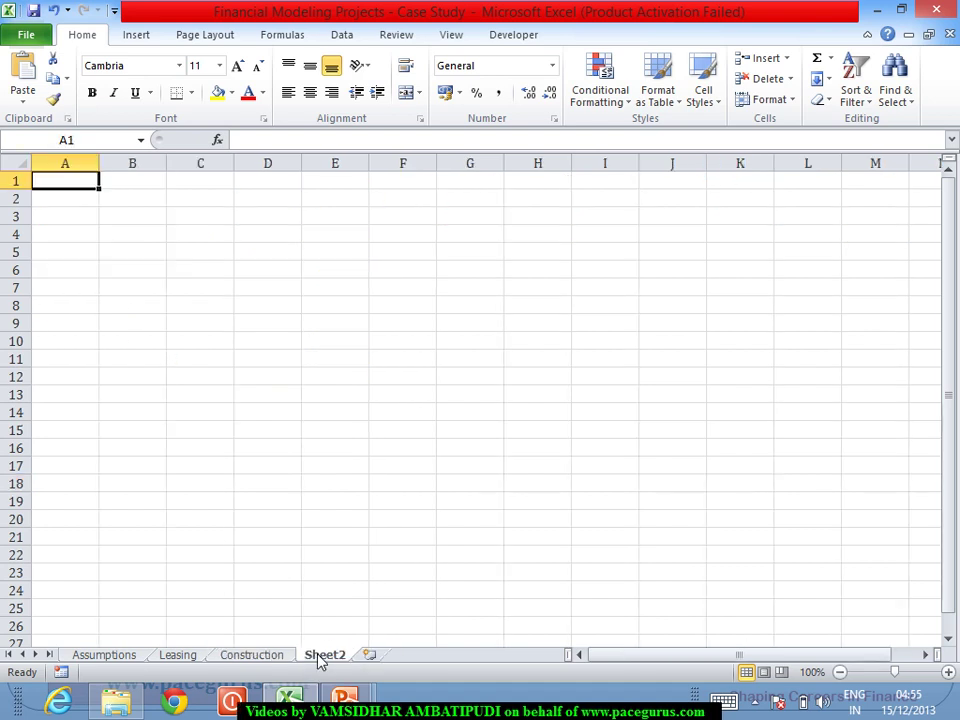
{"action": "right_click", "coordinate": [320, 658]}
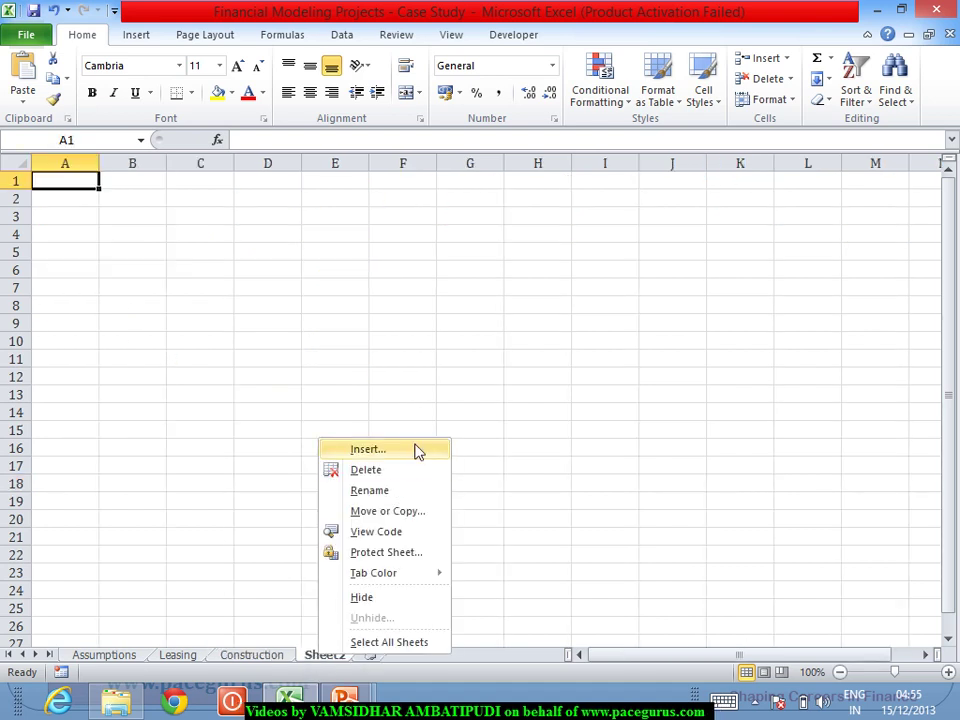
{"action": "left_click", "coordinate": [370, 490]}
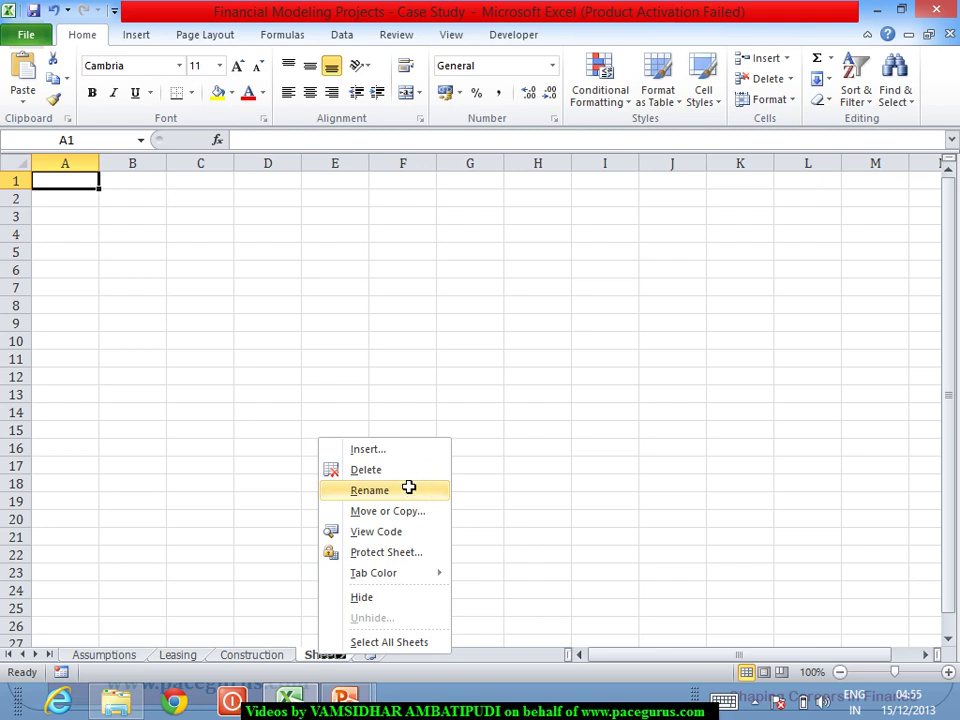
{"action": "type", "text": "1"}
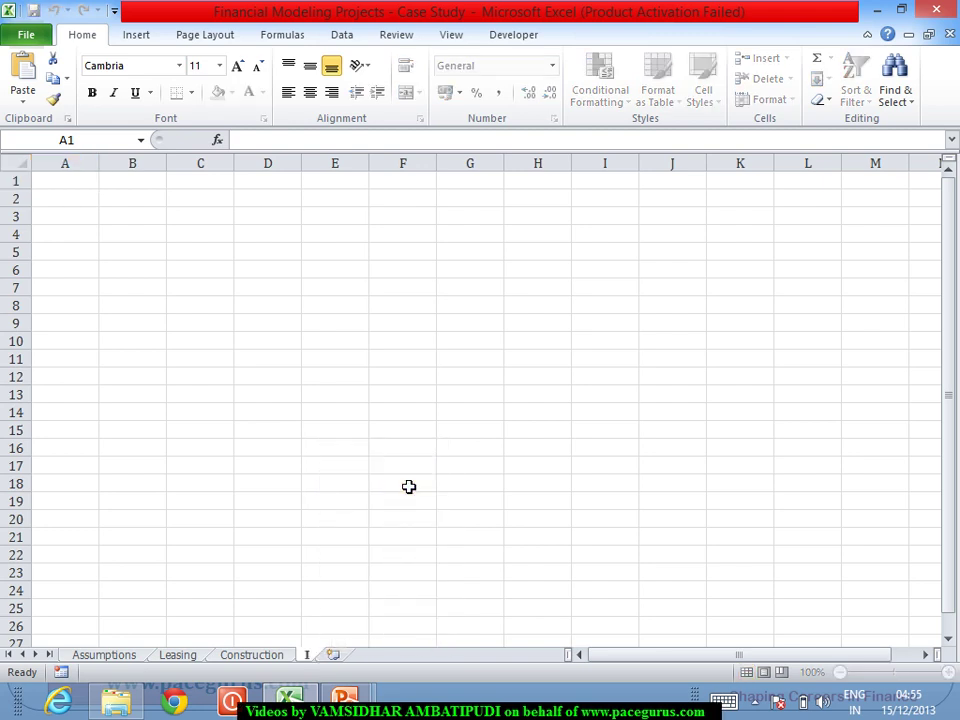
{"action": "type", "text": "nt &"}
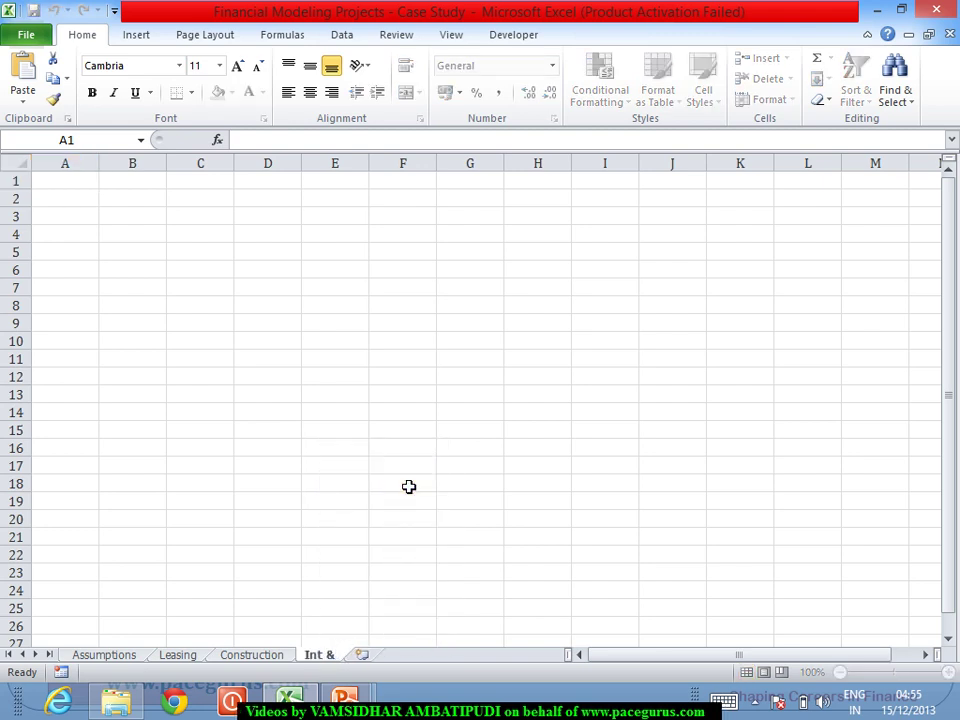
{"action": "type", "text": " Principal"}
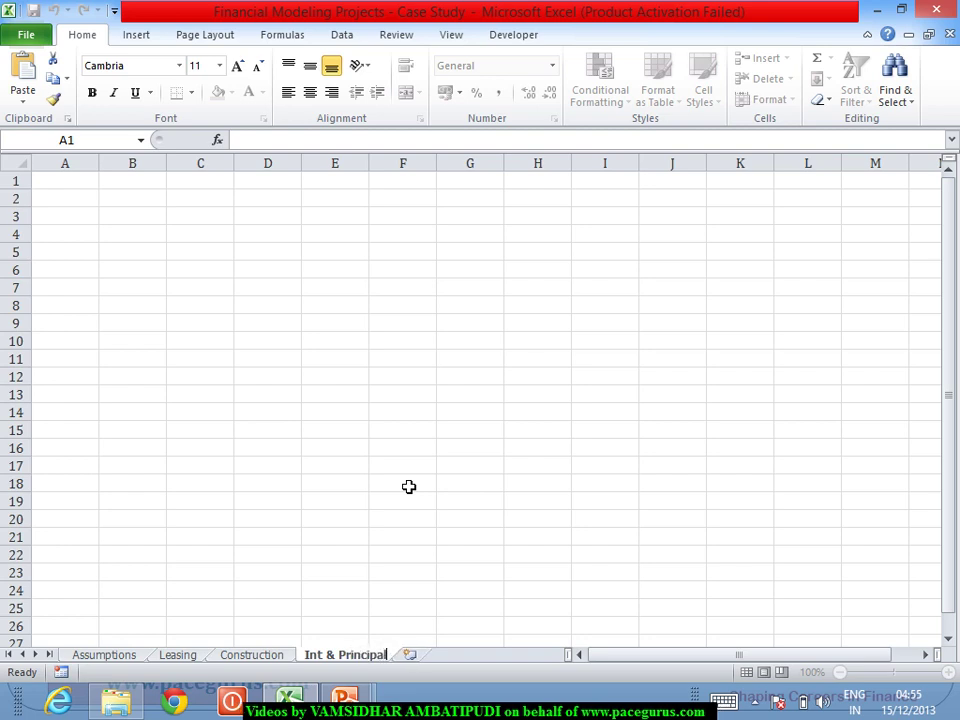
{"action": "key", "text": "Return"}
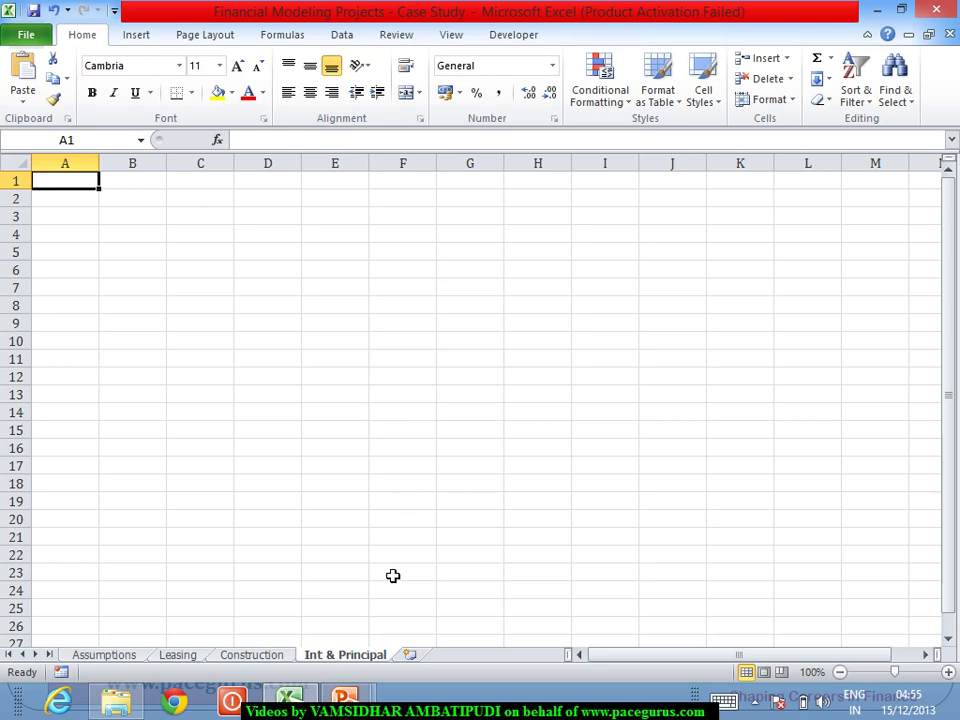
Step: Review the 60% Debt (B22) and 40% Equity (B23) shares on Assumptions, then return to Construction
{"action": "left_click", "coordinate": [104, 655]}
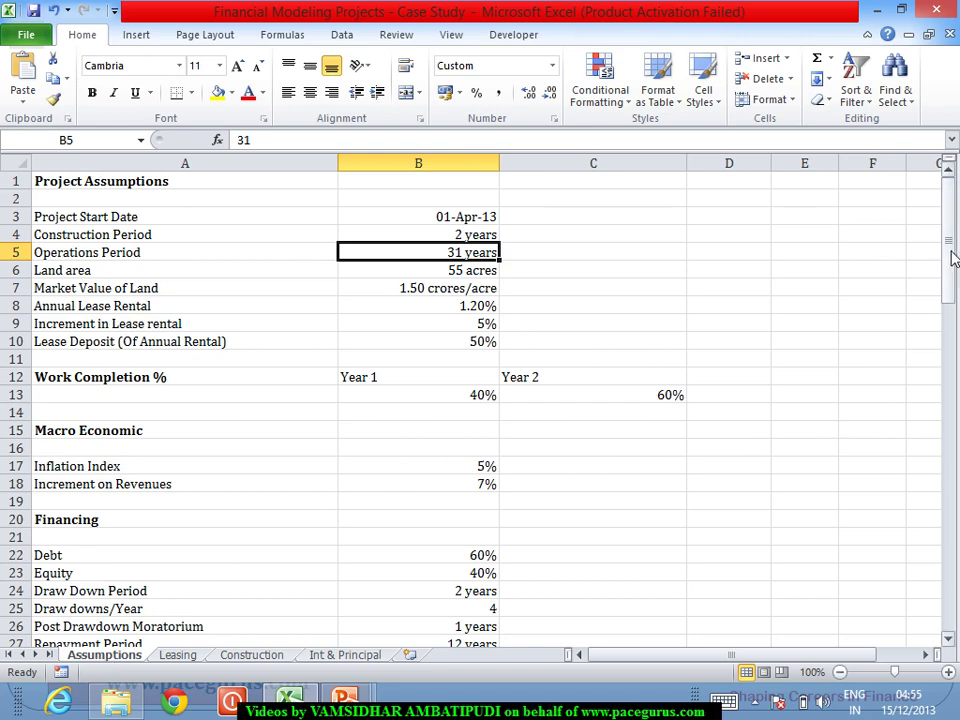
{"action": "left_click_drag", "start_coordinate": [949, 255], "coordinate": [951, 296]}
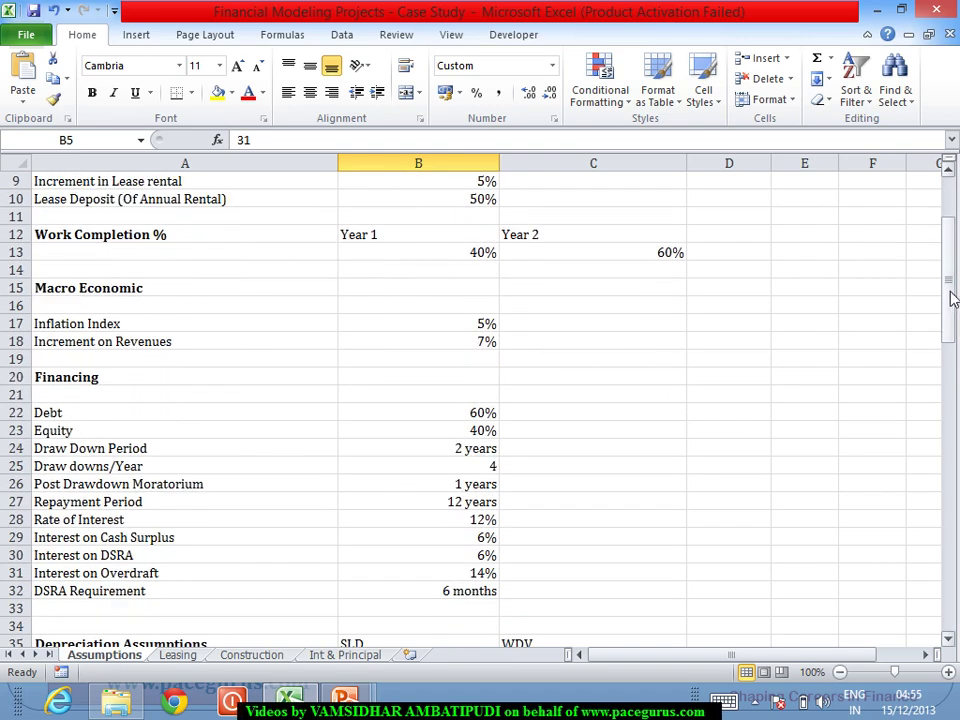
{"action": "left_click", "coordinate": [480, 414]}
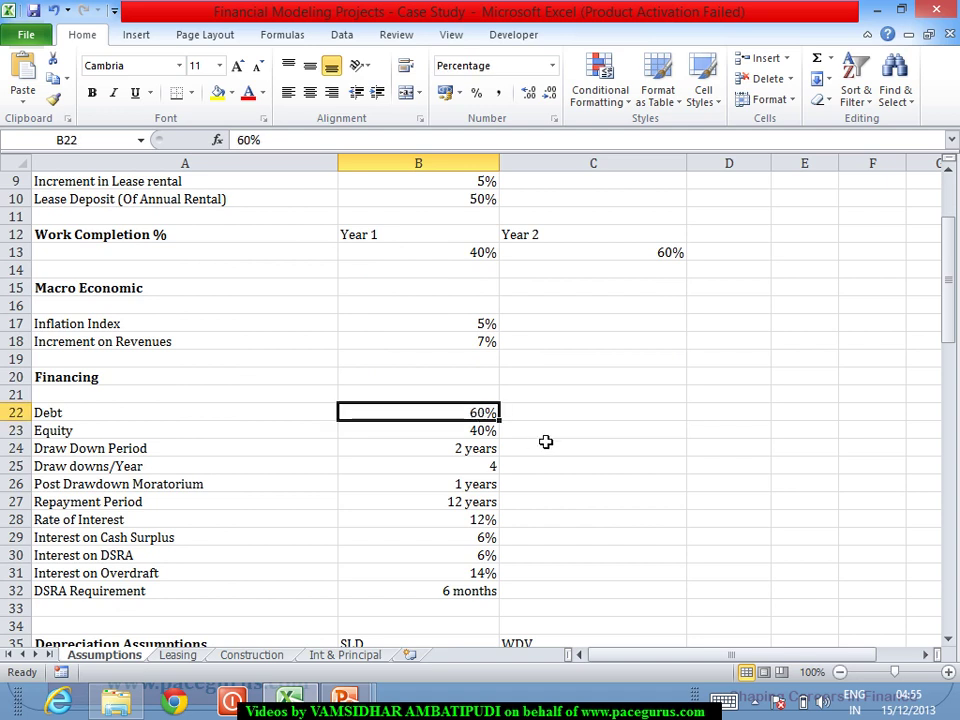
{"action": "key", "text": "Down"}
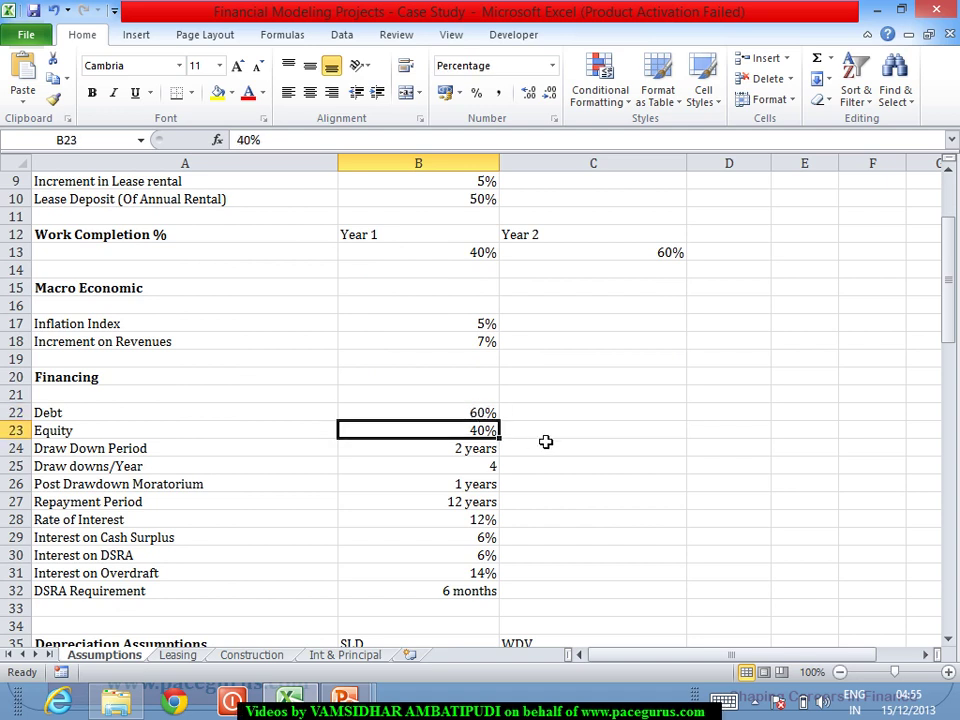
{"action": "key", "text": "Up"}
{"action": "key", "text": "Down"}
{"action": "key", "text": "Up"}
{"action": "key", "text": "Down"}
{"action": "key", "text": "Up"}
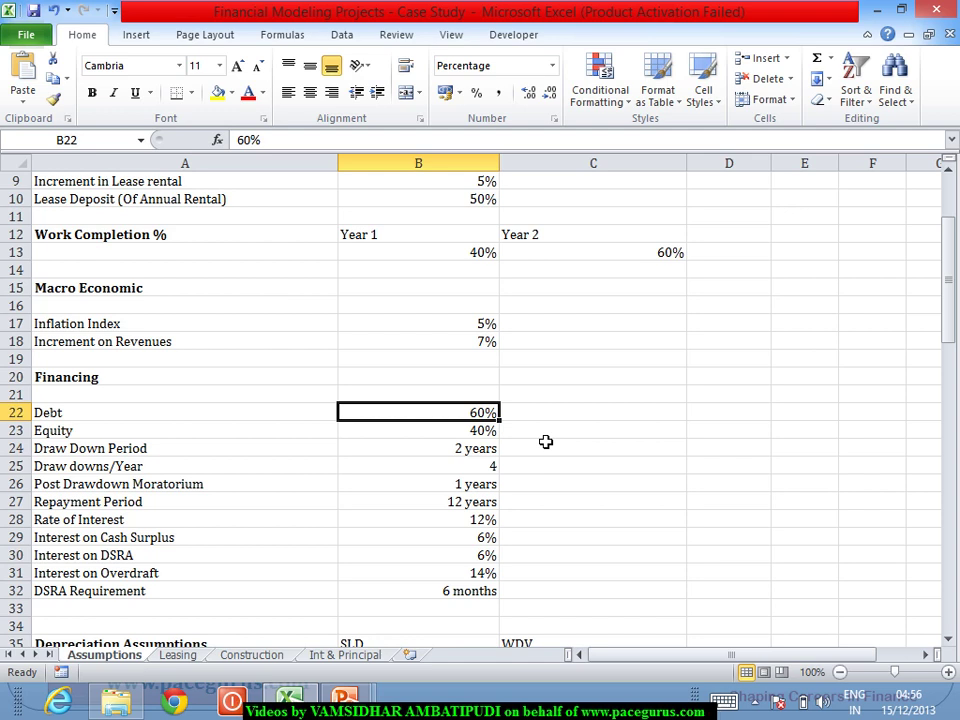
{"action": "key", "text": "Down"}
{"action": "key", "text": "Up"}
{"action": "key", "text": "Down"}
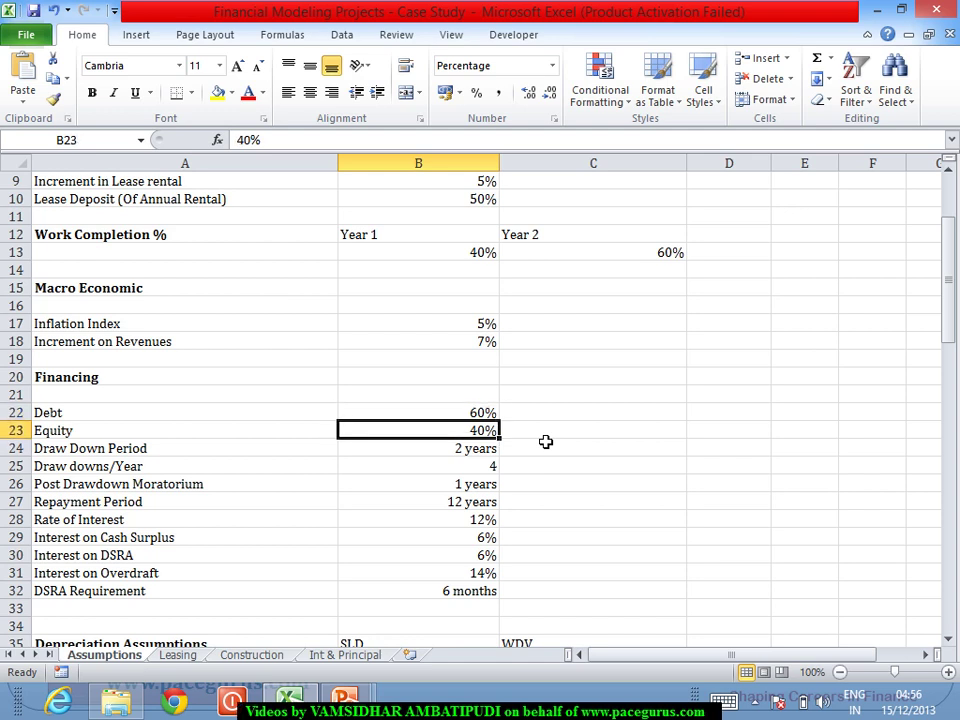
{"action": "key", "text": "Up"}
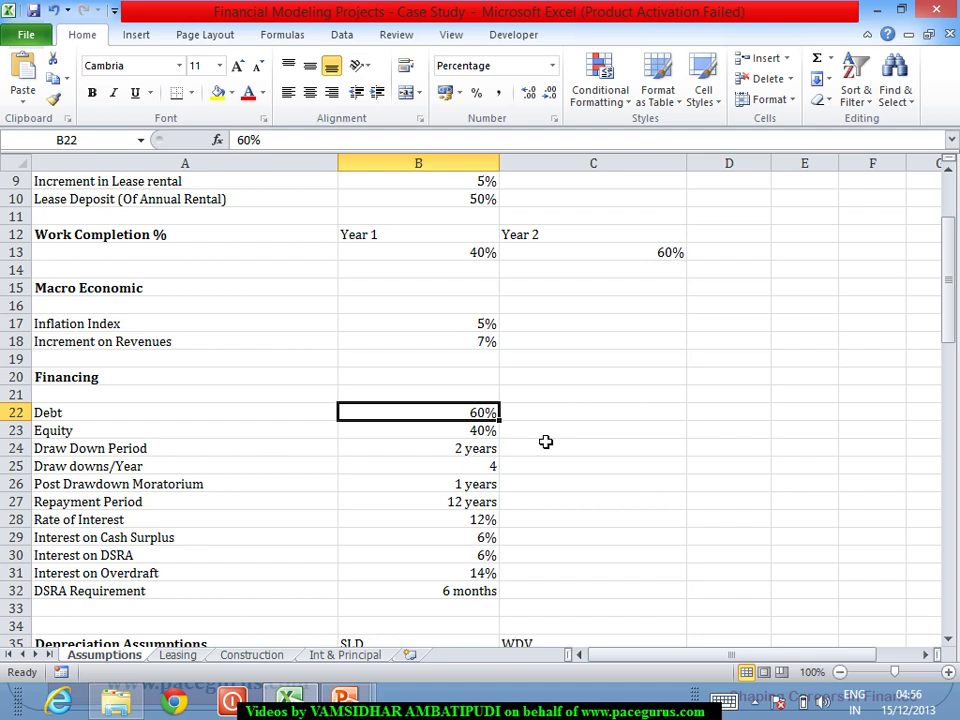
{"action": "key", "text": "Down"}
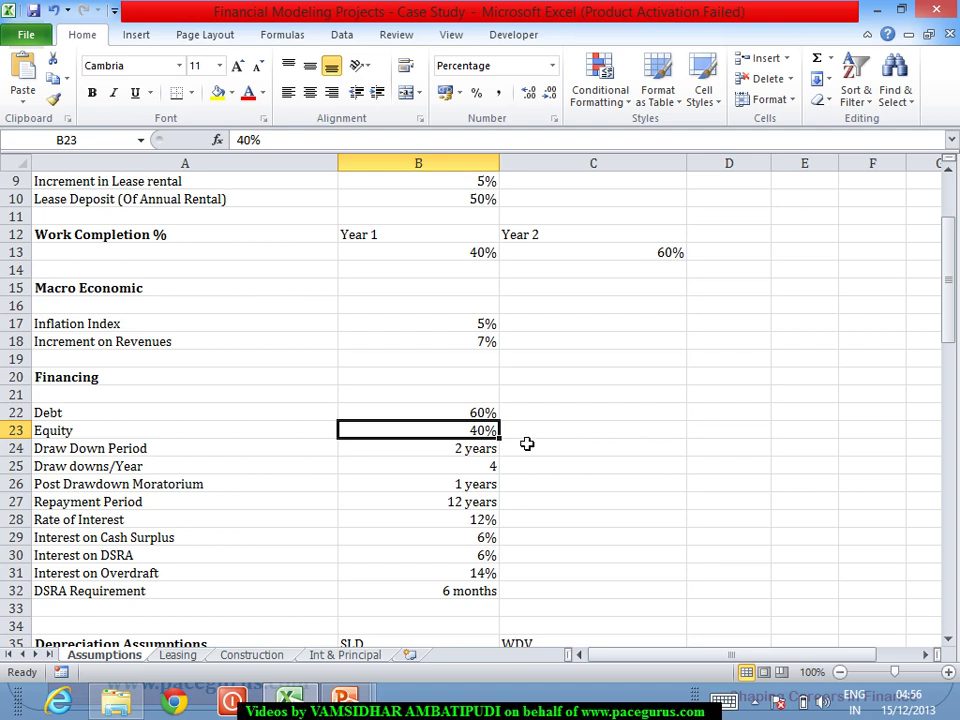
{"action": "left_click", "coordinate": [277, 656]}
Step: Label A13 'Interest During Construction' and fill B13:C13 yellow
{"action": "left_click", "coordinate": [129, 402]}
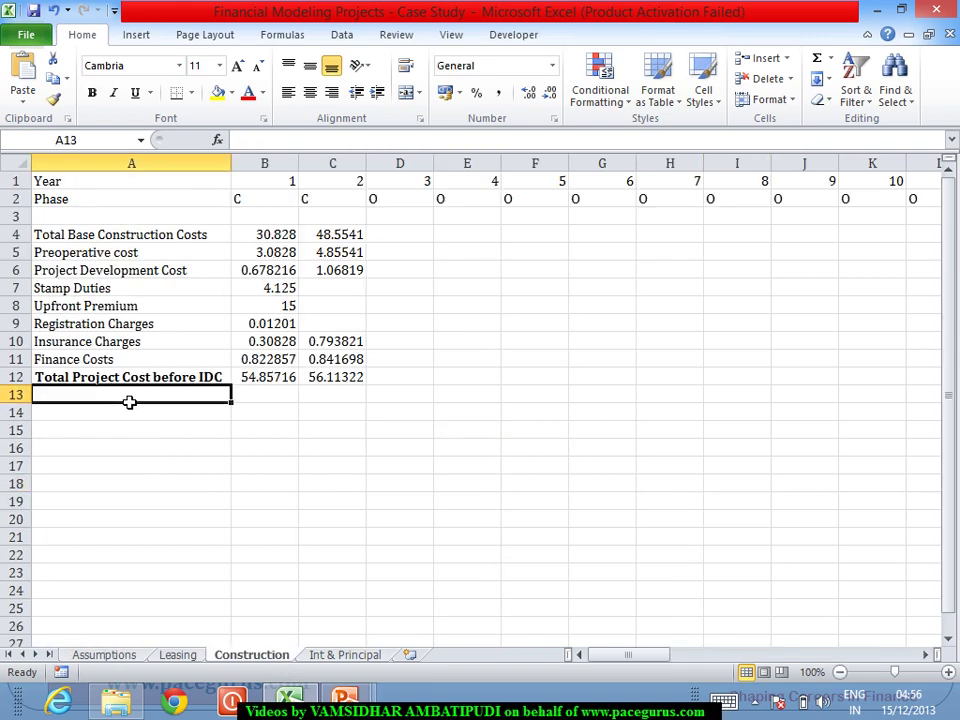
{"action": "type", "text": "I"}
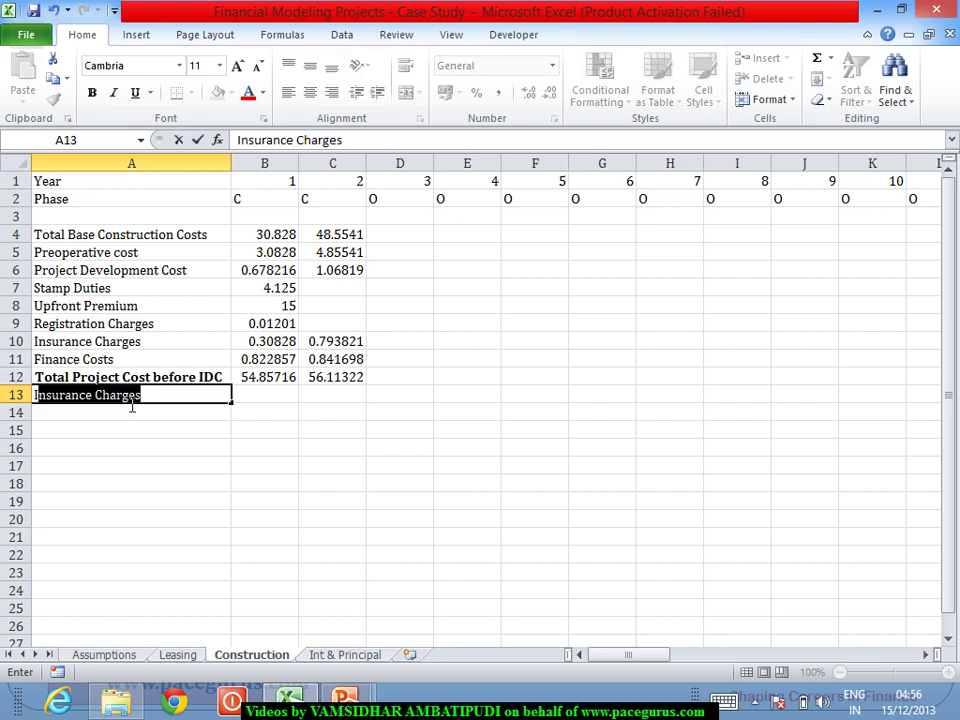
{"action": "type", "text": "nter"}
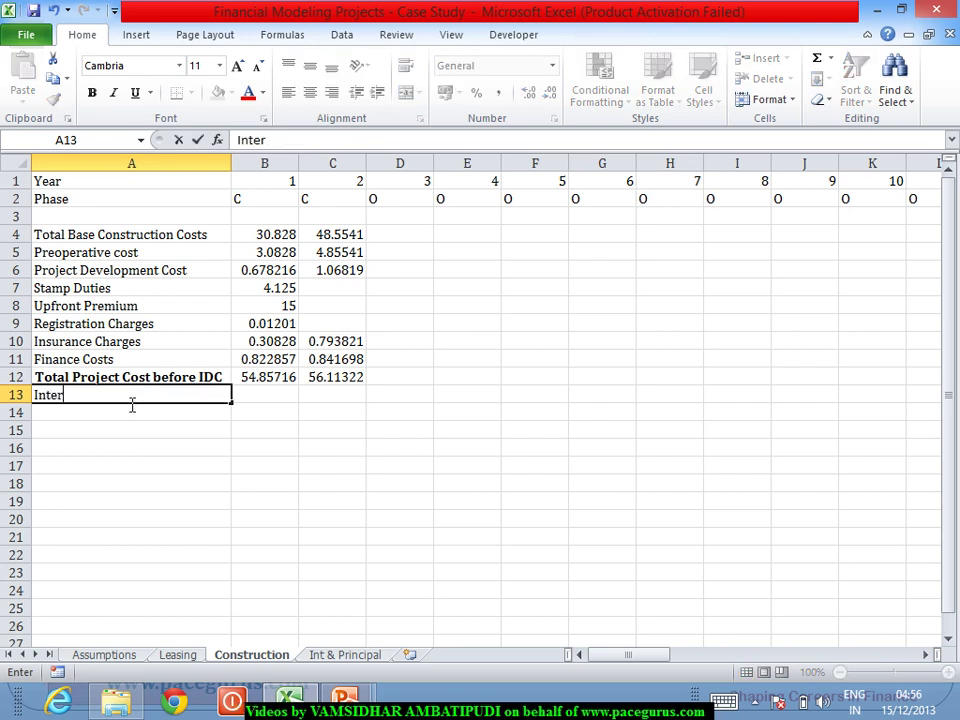
{"action": "type", "text": "est During Con"}
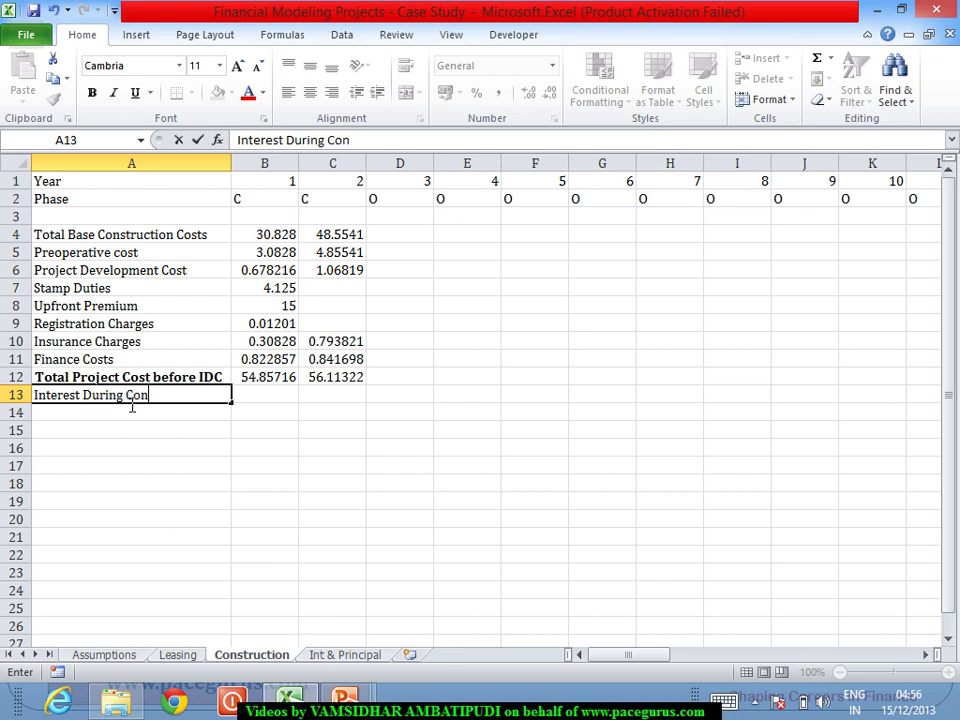
{"action": "type", "text": "structio"}
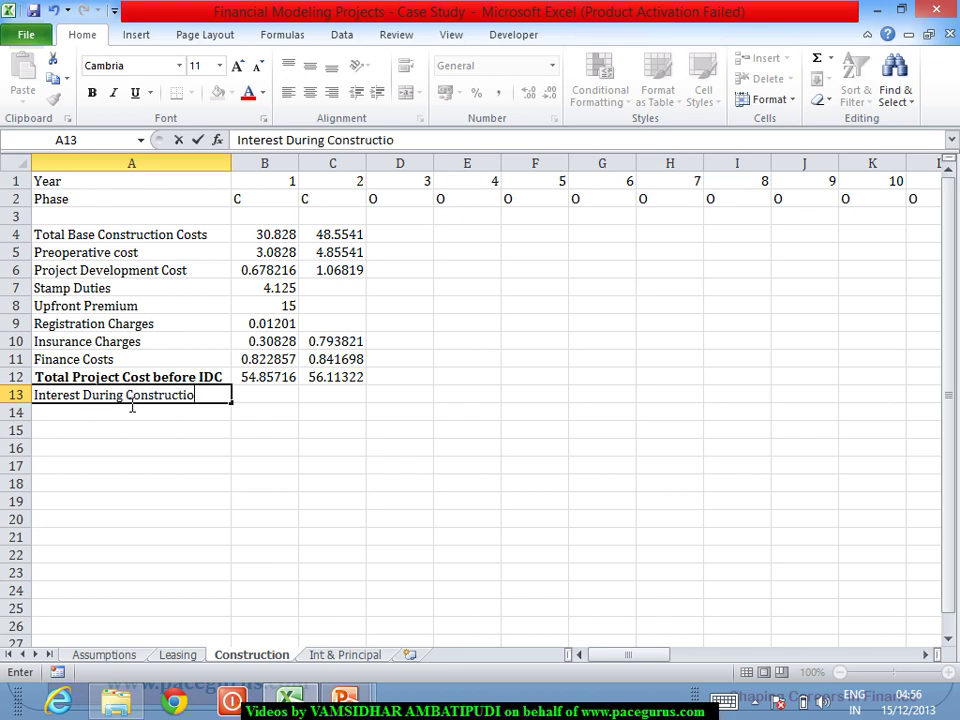
{"action": "type", "text": "n"}
{"action": "key", "text": "Tab"}
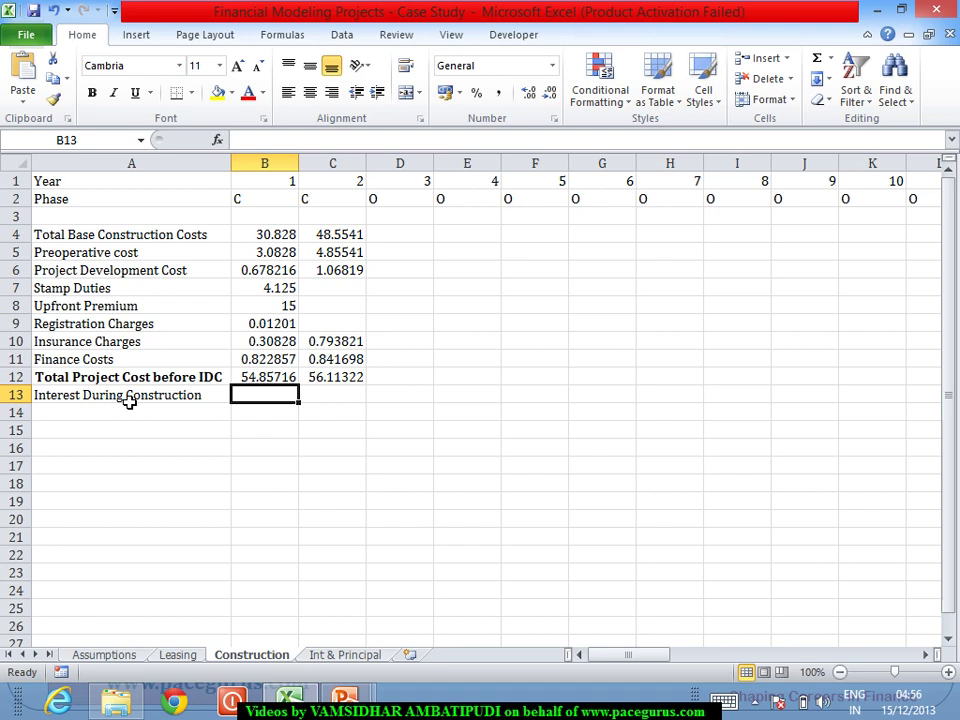
{"action": "key", "text": "shift+Right"}
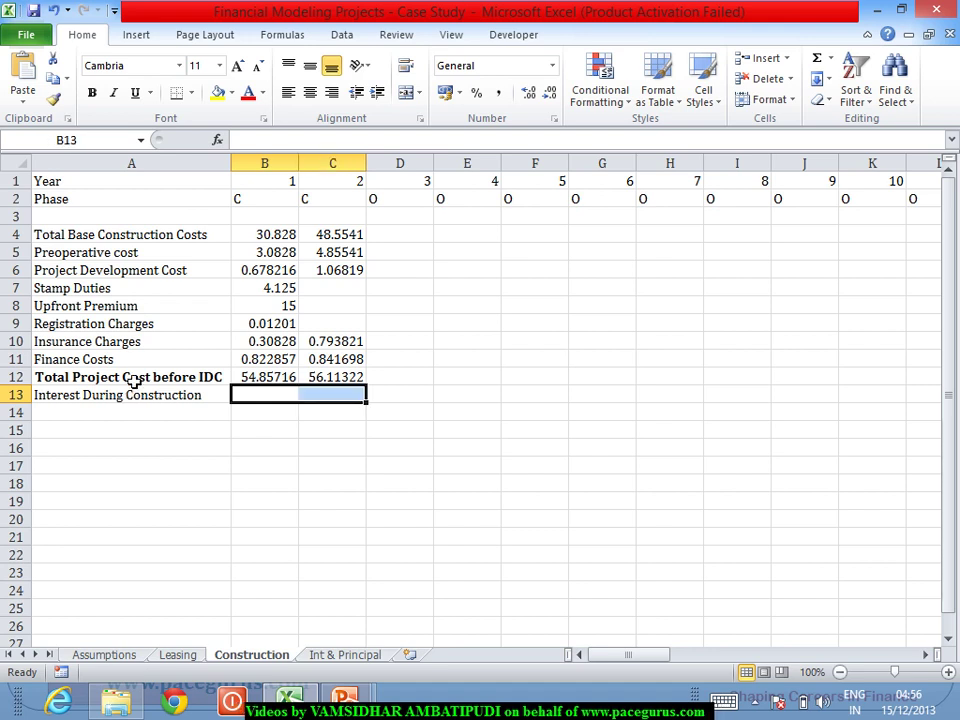
{"action": "left_click", "coordinate": [217, 94]}
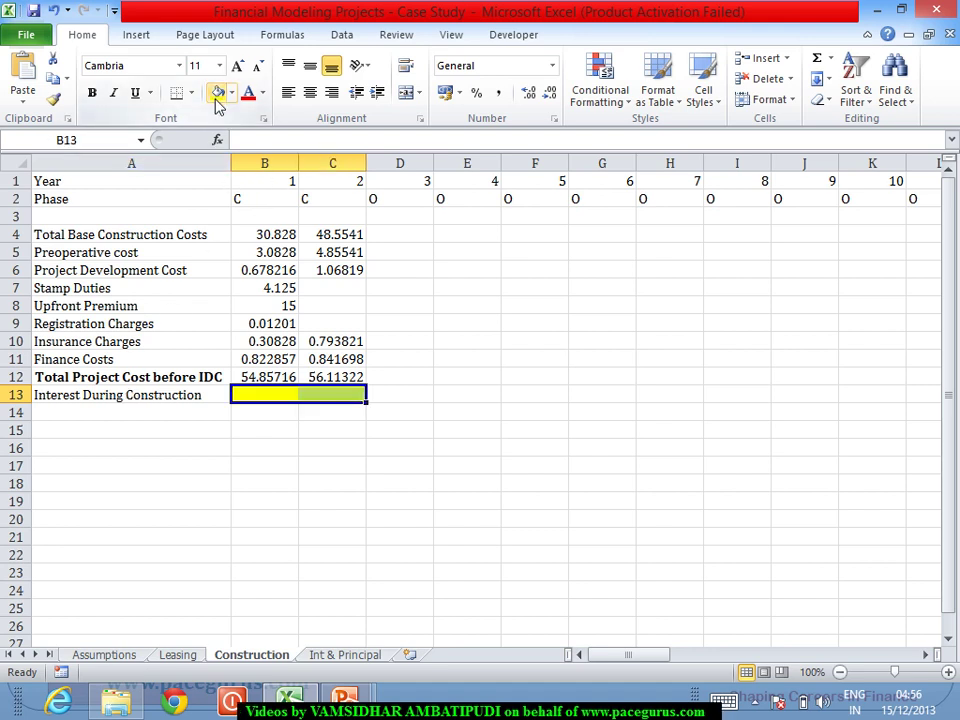
Step: Label A14 'Total Cost of the Project'
{"action": "left_click", "coordinate": [148, 420]}
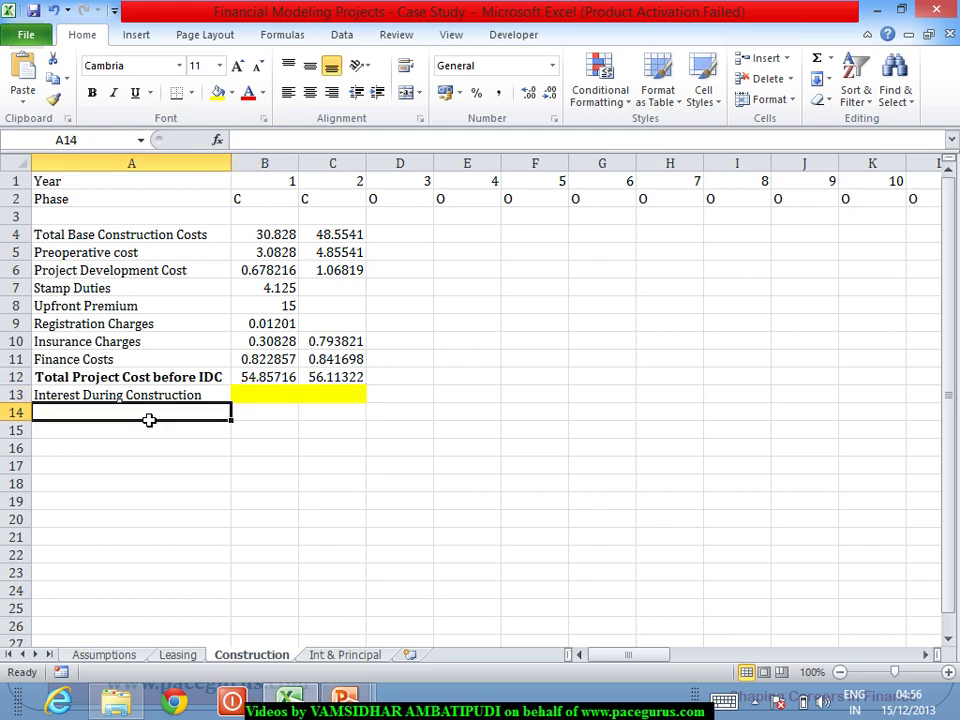
{"action": "type", "text": "Total"}
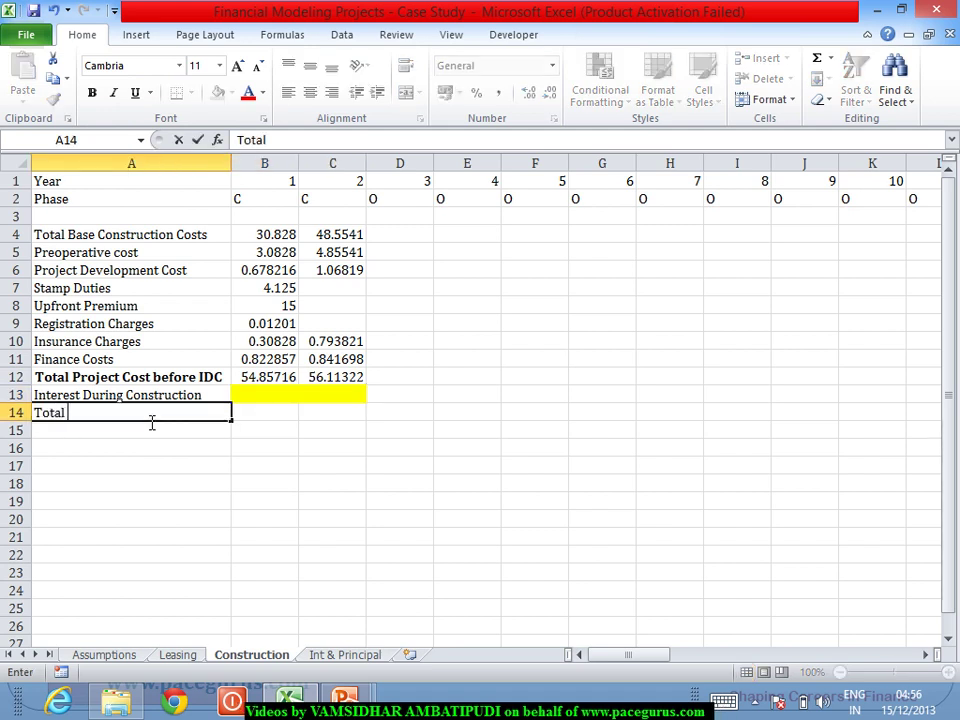
{"action": "type", "text": " Po"}
{"action": "key", "text": "BackSpace"}
{"action": "key", "text": "BackSpace"}
{"action": "type", "text": "Cost of the"}
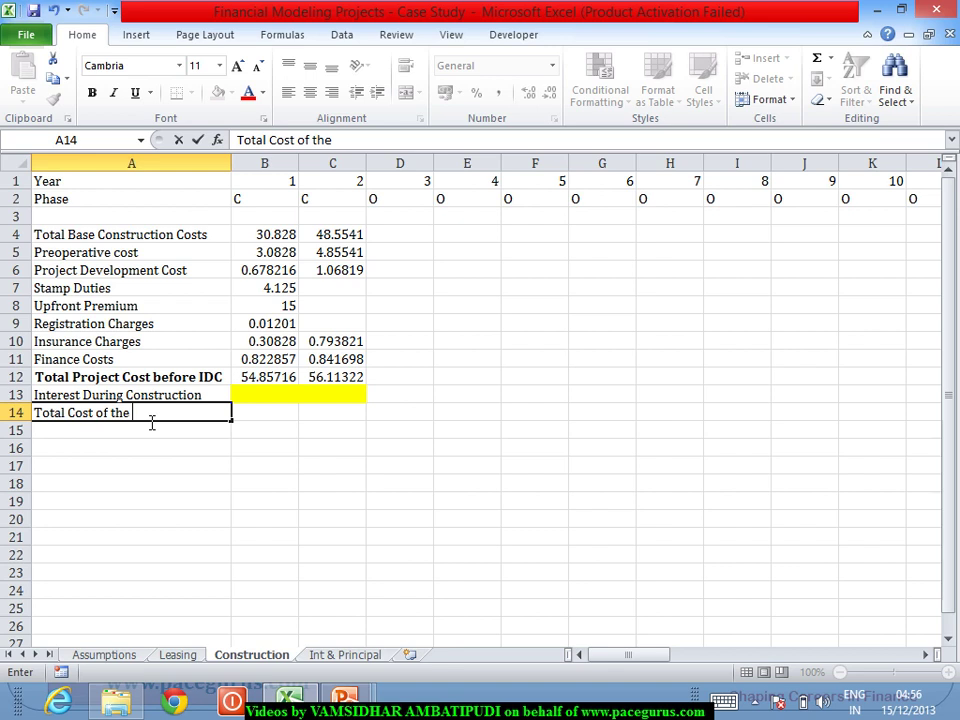
{"action": "type", "text": " Project"}
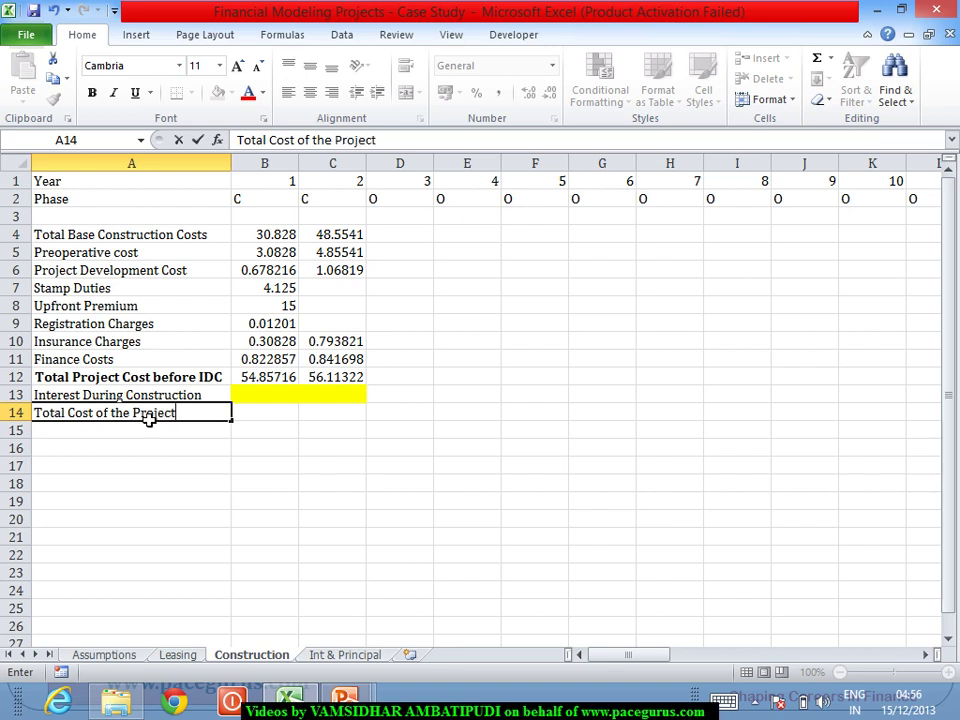
{"action": "key", "text": "Tab"}
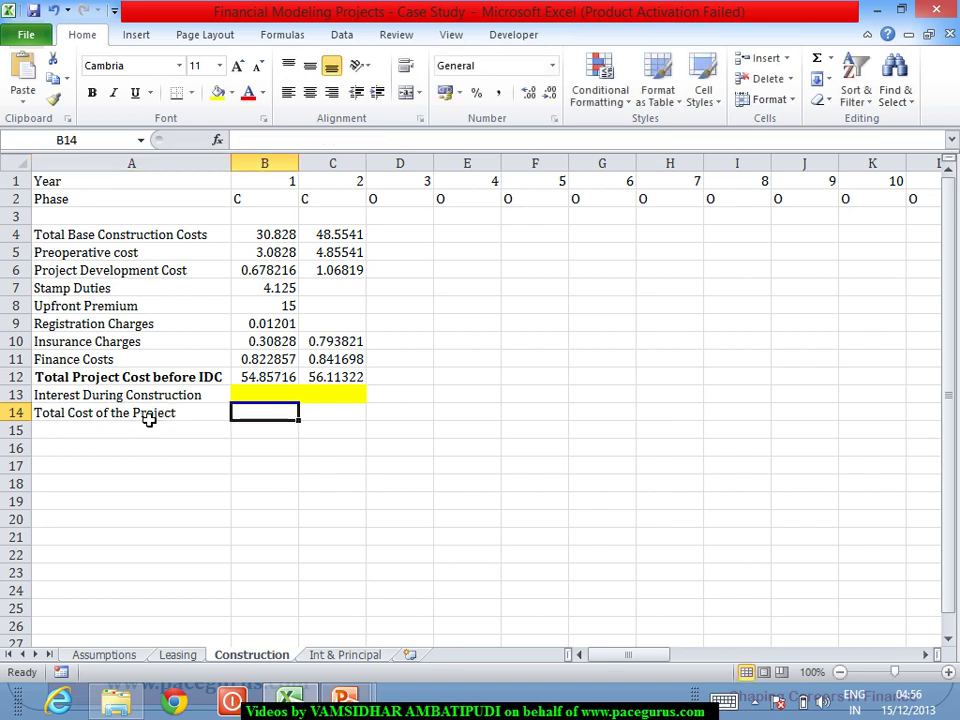
Step: Enter =SUM(B12:B13) in B14 as the year-1 total project cost
{"action": "type", "text": "="}
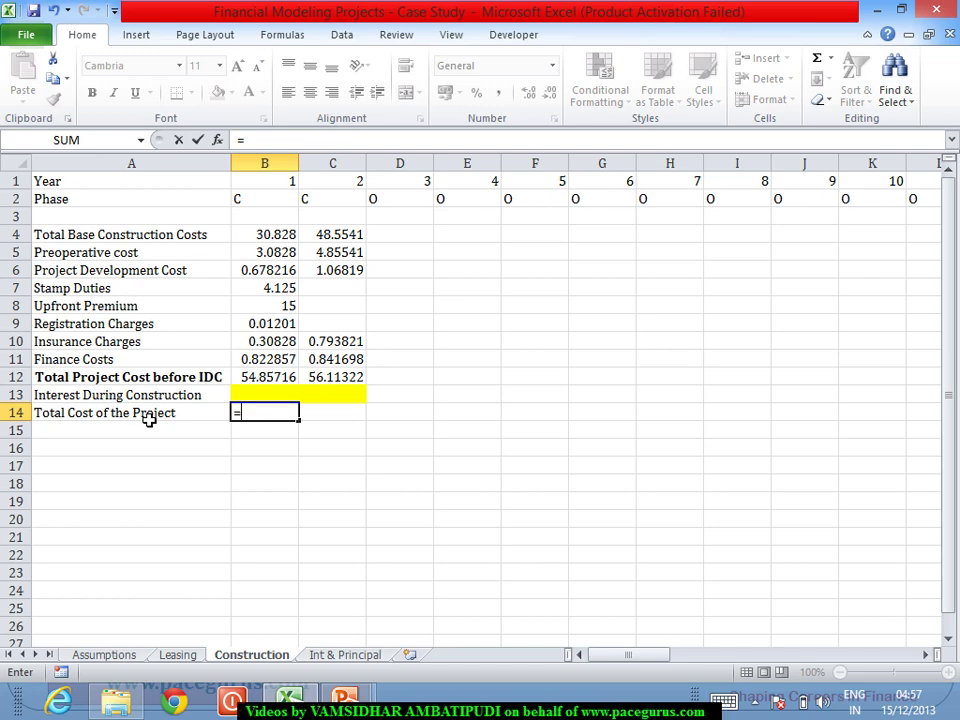
{"action": "type", "text": "Sum"}
{"action": "key", "text": "Tab"}
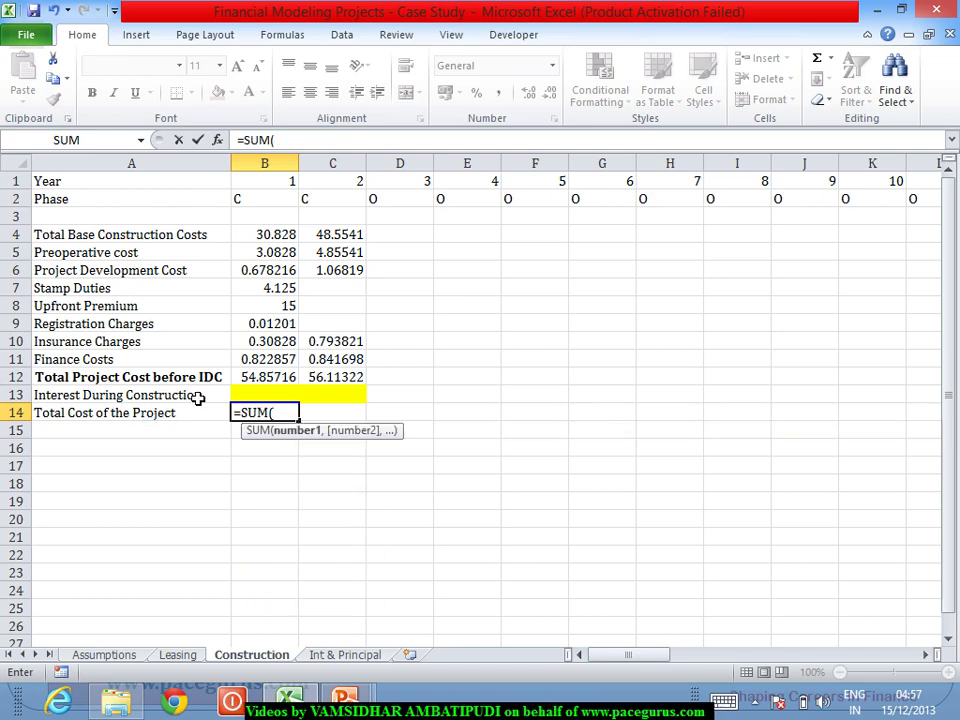
{"action": "left_click_drag", "start_coordinate": [251, 386], "coordinate": [253, 399]}
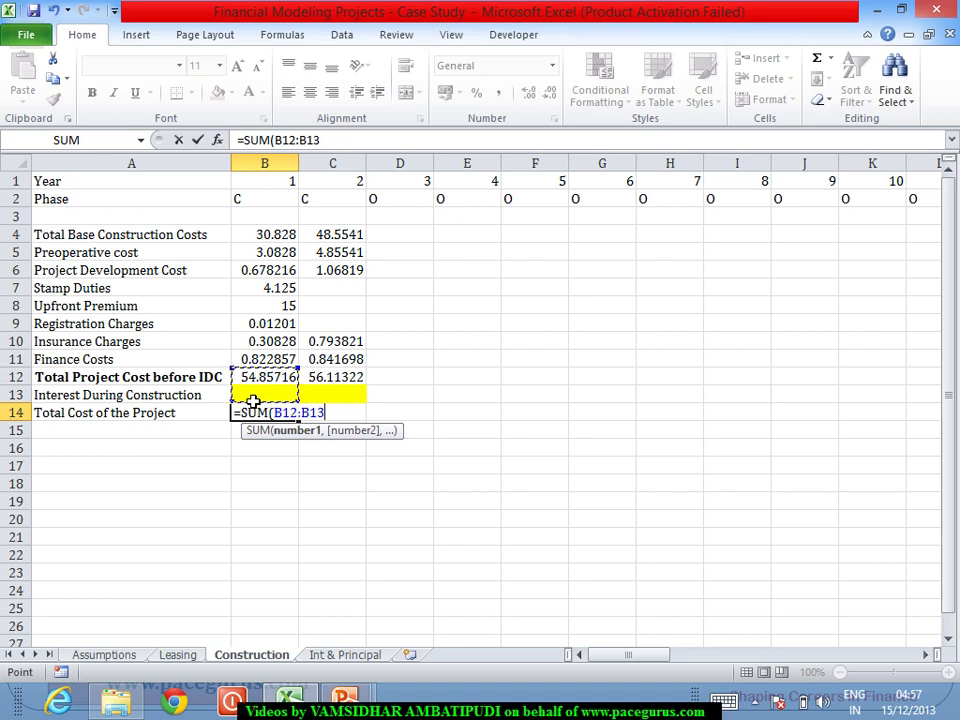
{"action": "type", "text": ")"}
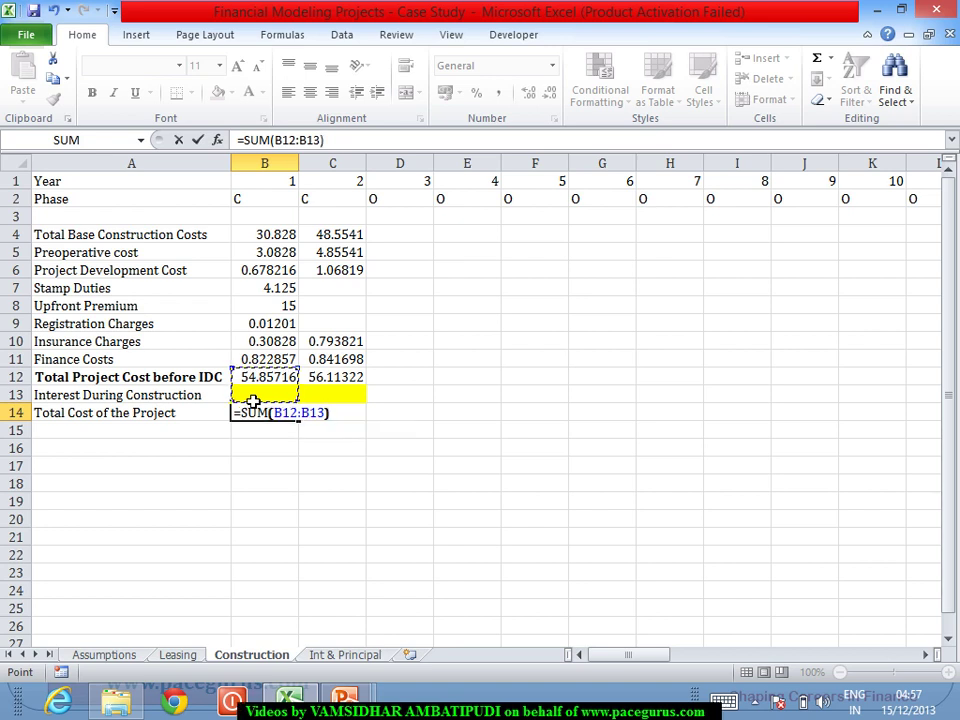
{"action": "key", "text": "Tab"}
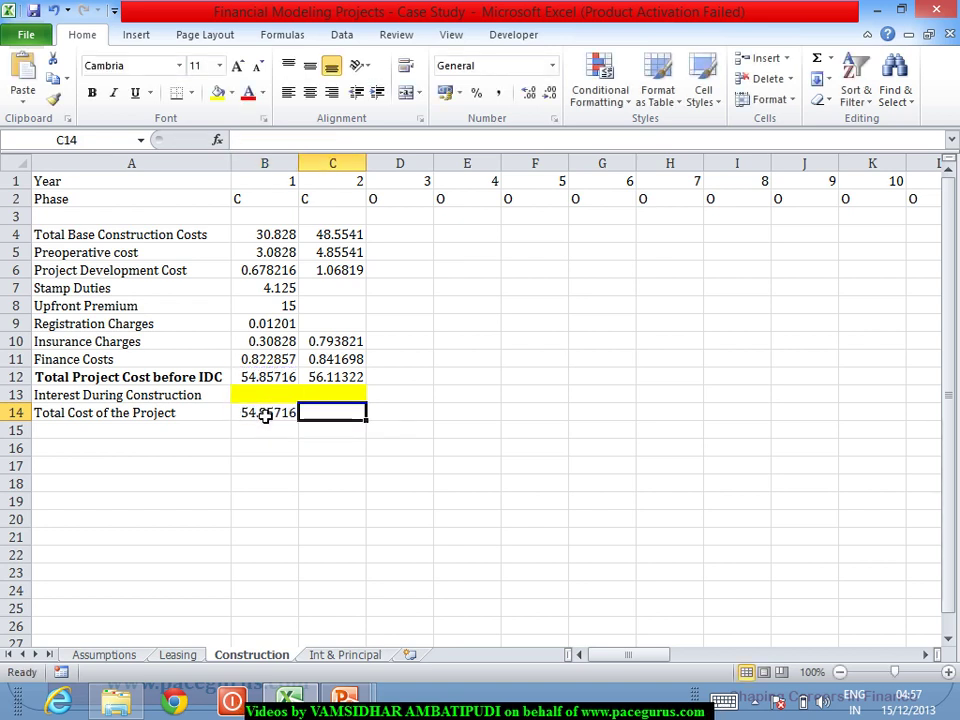
{"action": "left_click", "coordinate": [265, 418]}
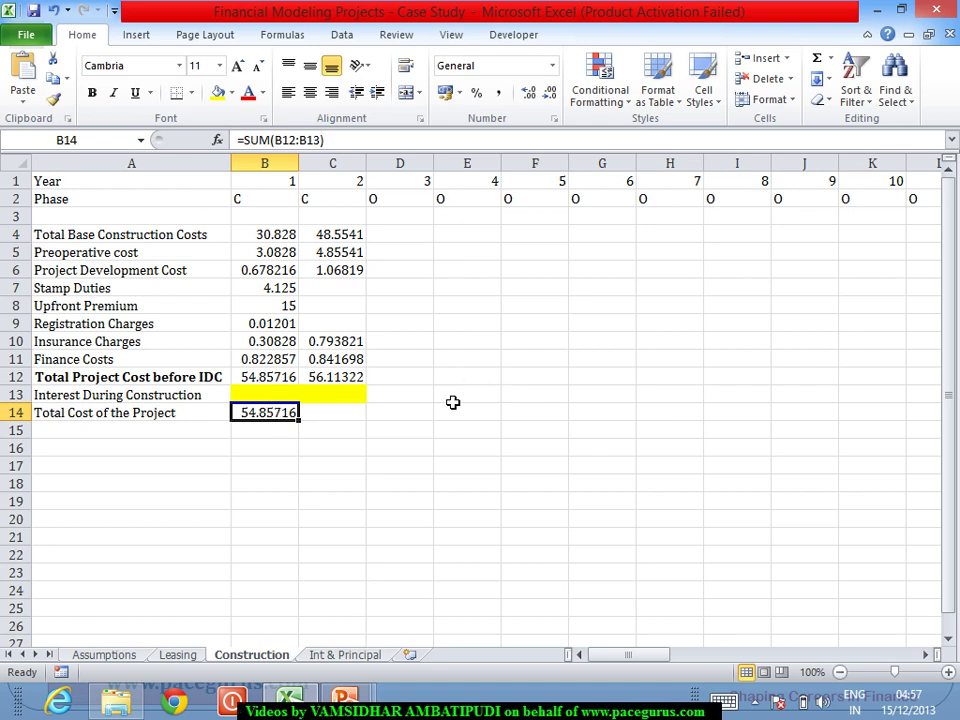
Step: Wrap B14 as =IF(B2="C",SUM(B12:B13),"") so it shows only in construction years
{"action": "left_click", "coordinate": [248, 140]}
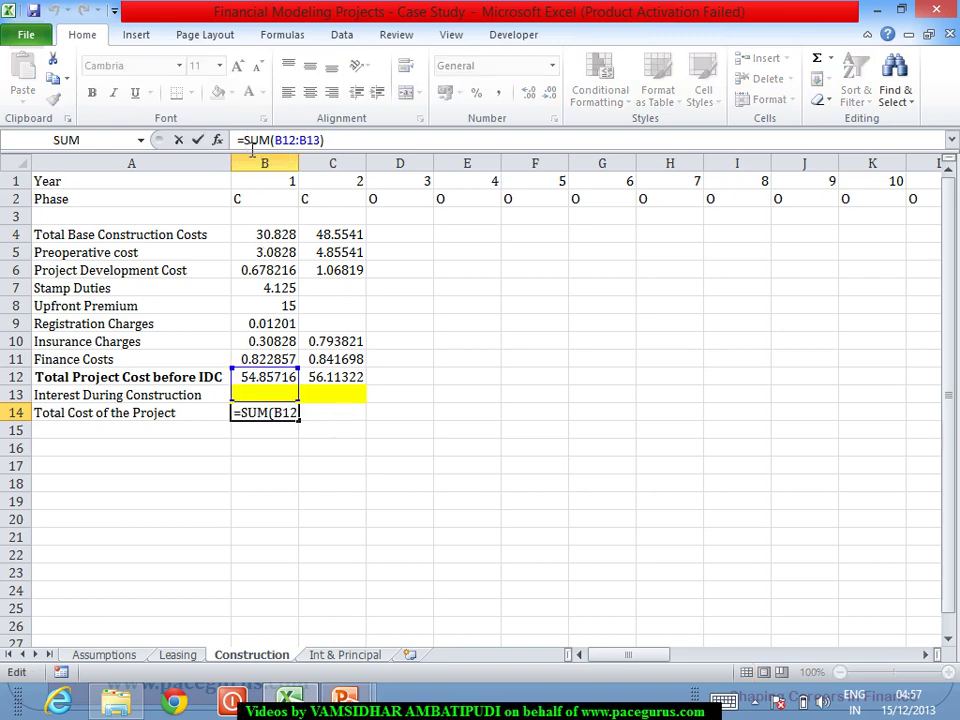
{"action": "type", "text": "if"}
{"action": "key", "text": "Tab"}
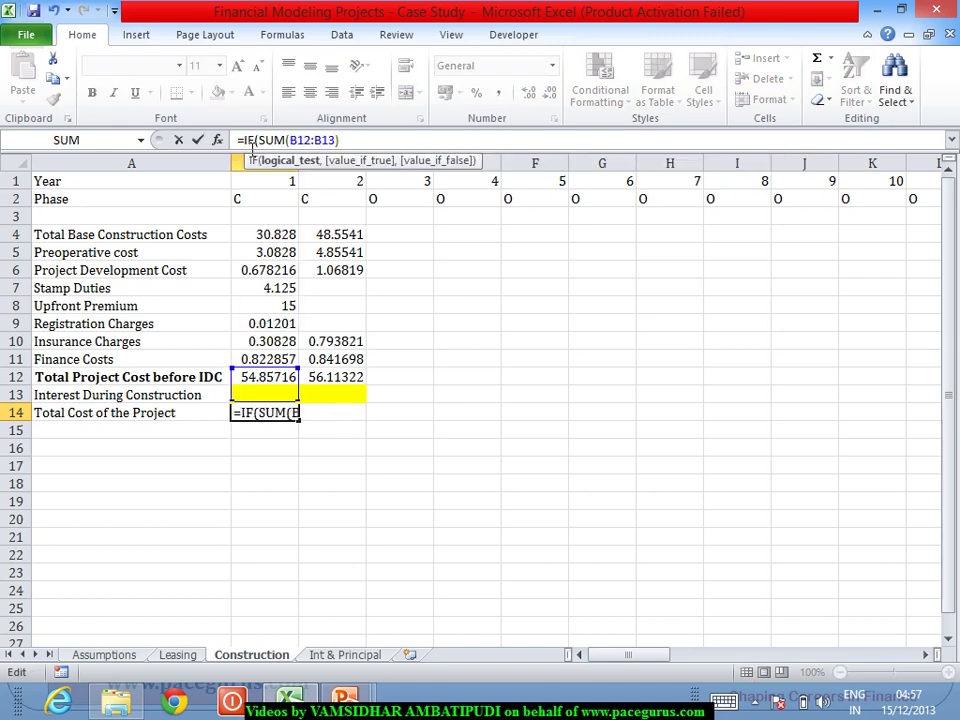
{"action": "left_click", "coordinate": [356, 146]}
{"action": "left_click", "coordinate": [257, 140]}
{"action": "left_click", "coordinate": [263, 204]}
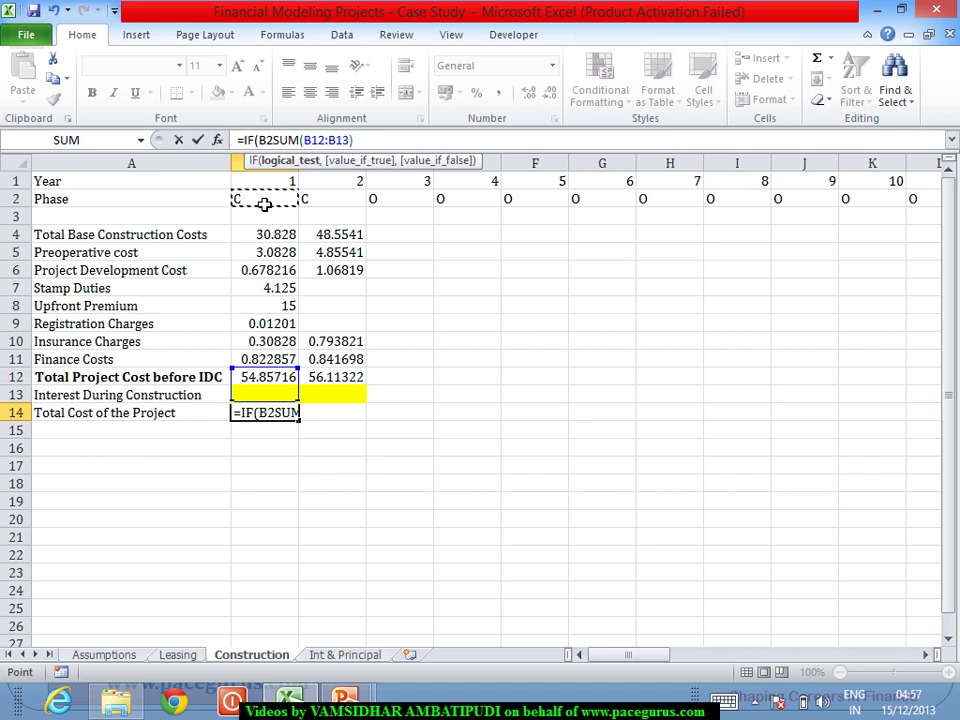
{"action": "type", "text": "="}
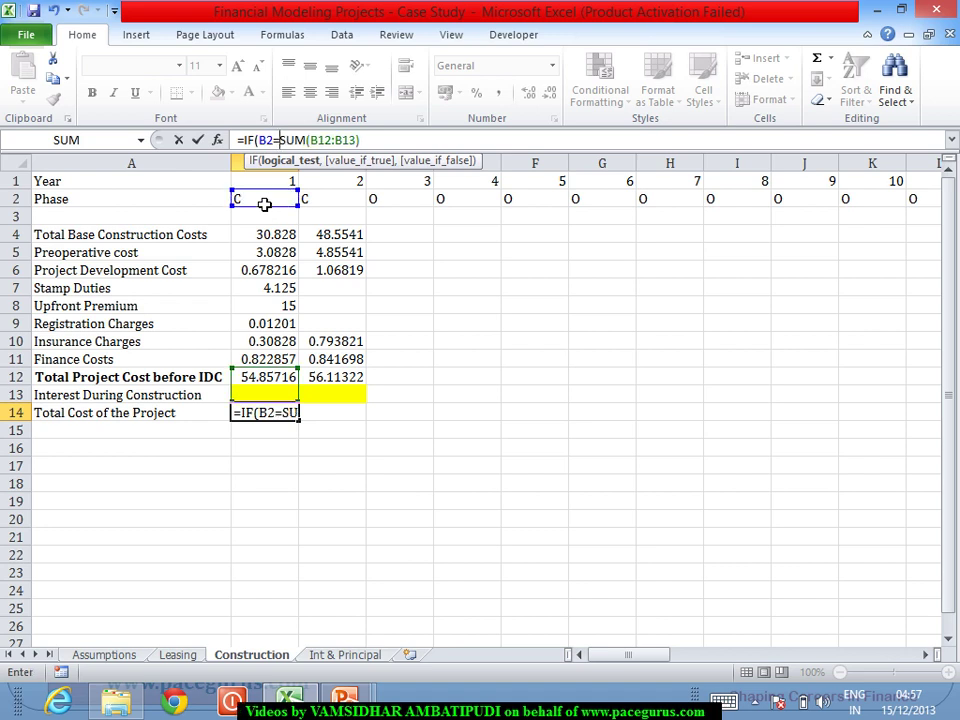
{"action": "type", "text": "\""}
{"action": "type", "text": "C\","}
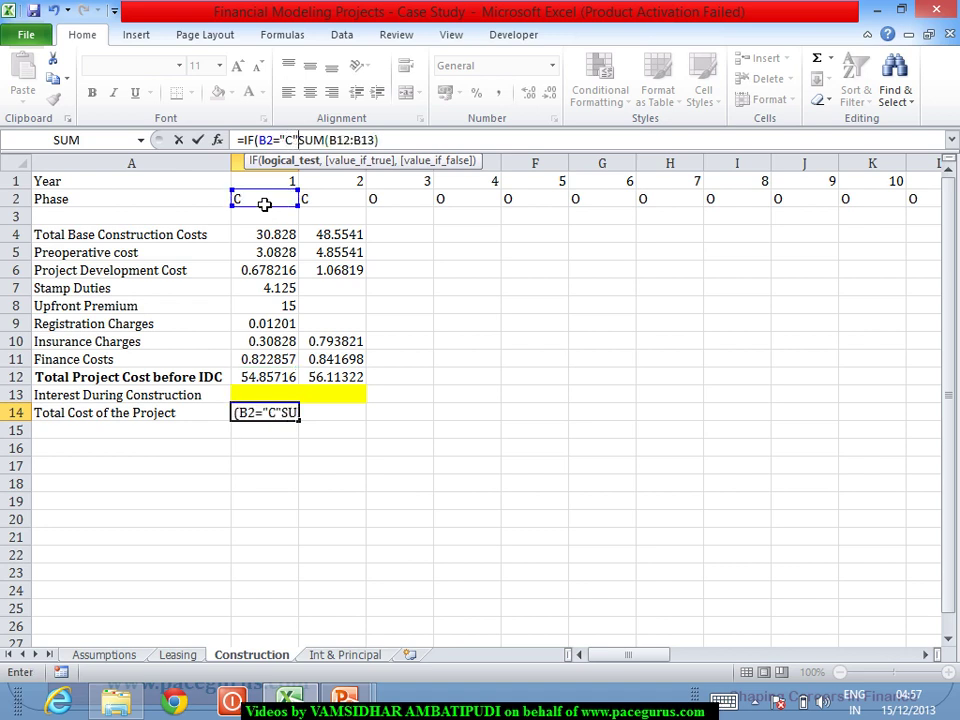
{"action": "left_click", "coordinate": [401, 144]}
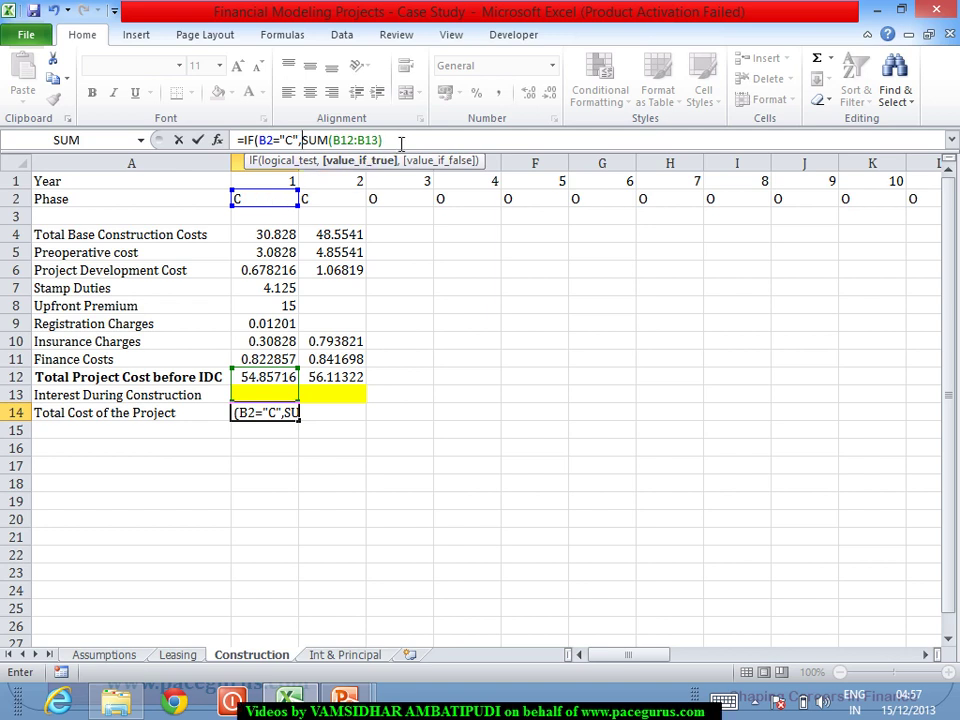
{"action": "type", "text": ","}
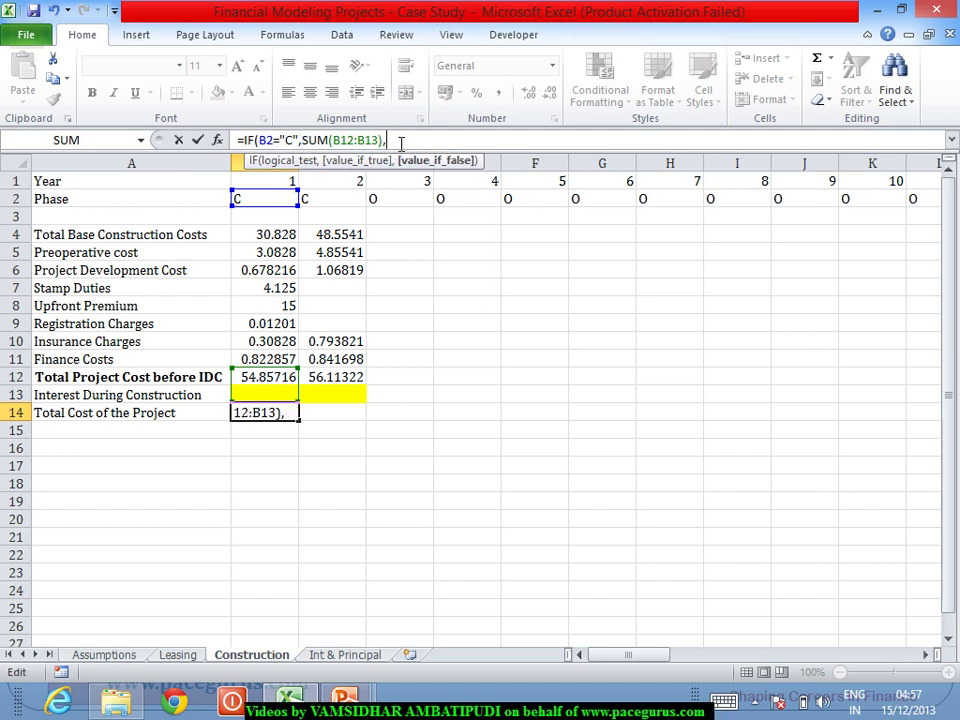
{"action": "type", "text": "\"\")"}
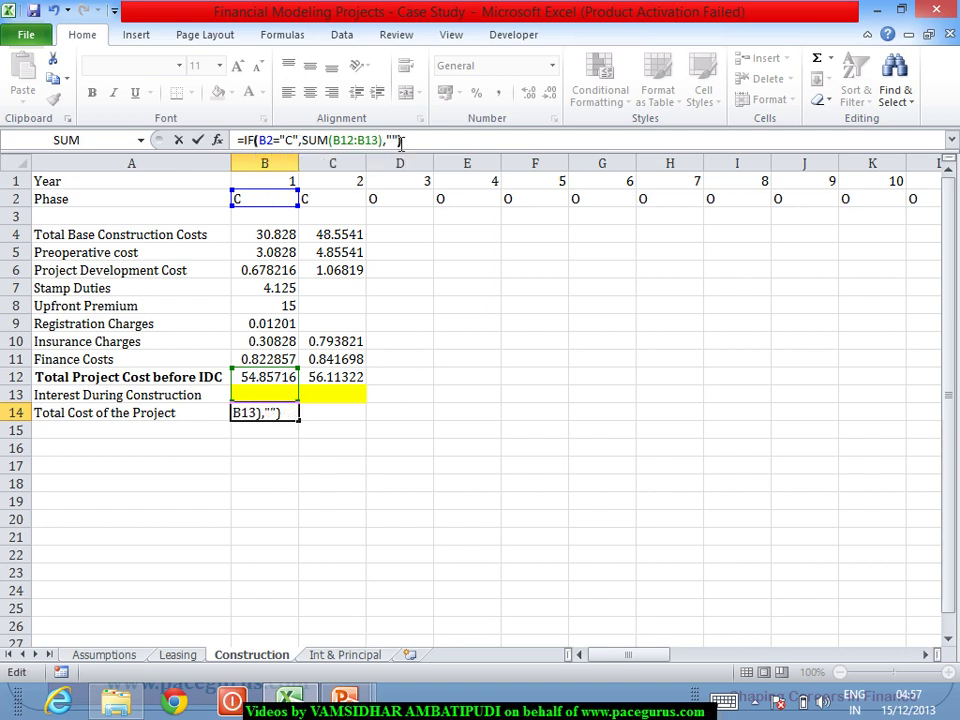
{"action": "key", "text": "Tab"}
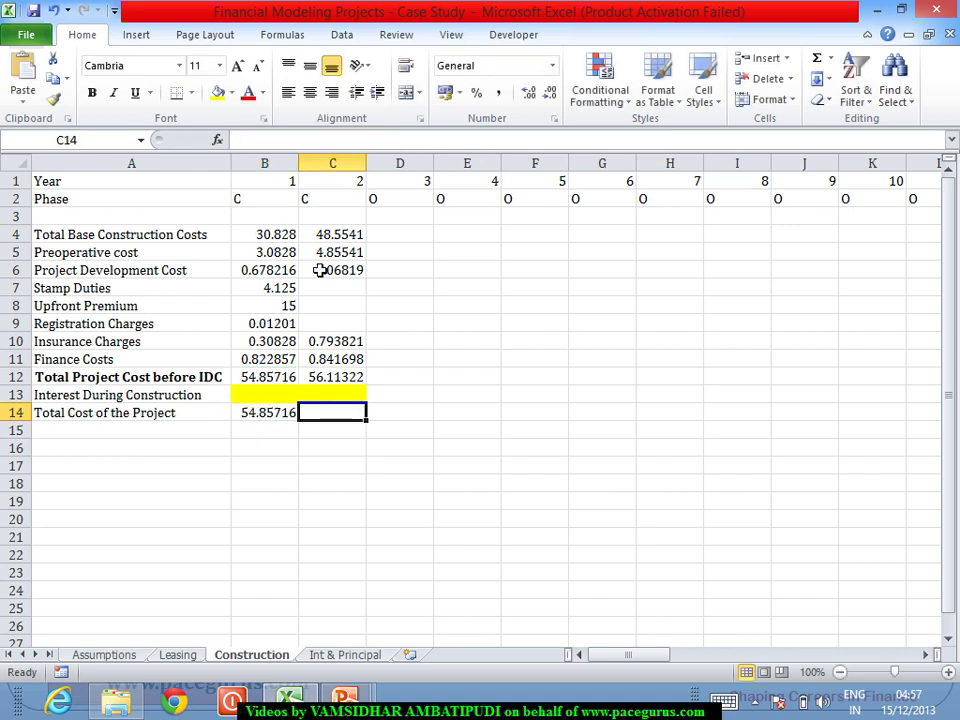
Step: Copy the B14 total cost formula across row 14 and check year 3's cells
{"action": "left_click", "coordinate": [278, 414]}
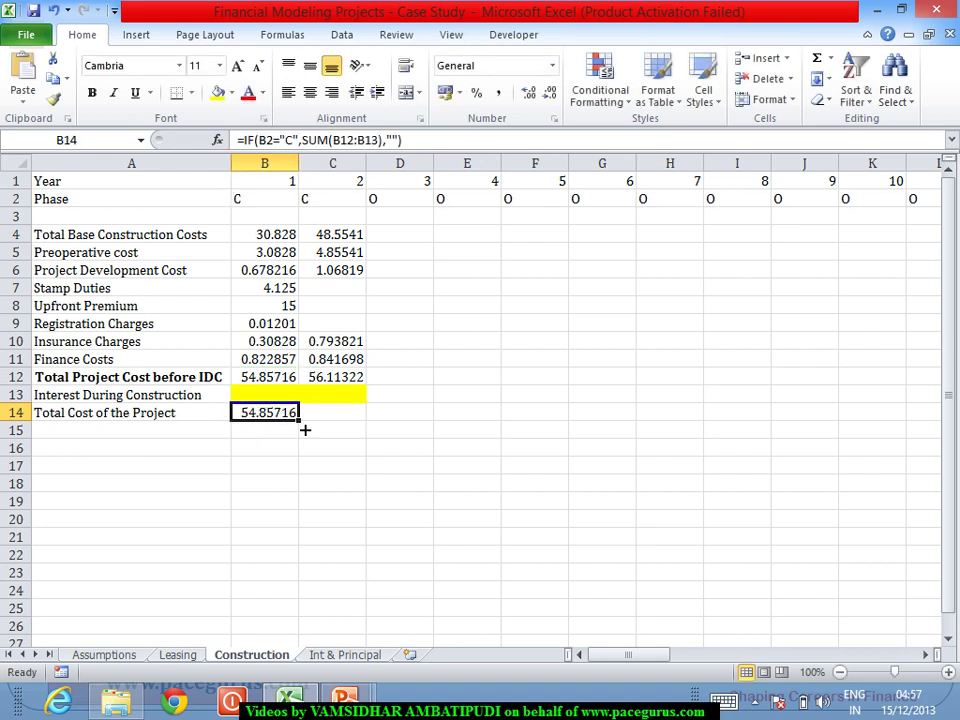
{"action": "left_click_drag", "start_coordinate": [305, 430], "coordinate": [846, 434]}
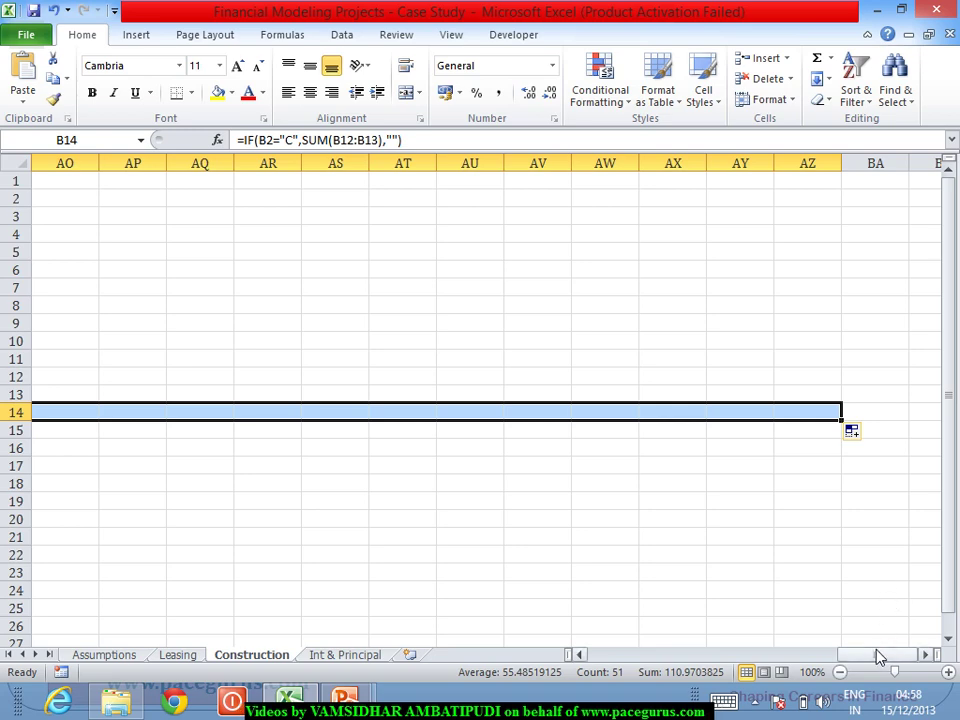
{"action": "left_click_drag", "start_coordinate": [877, 656], "coordinate": [625, 663]}
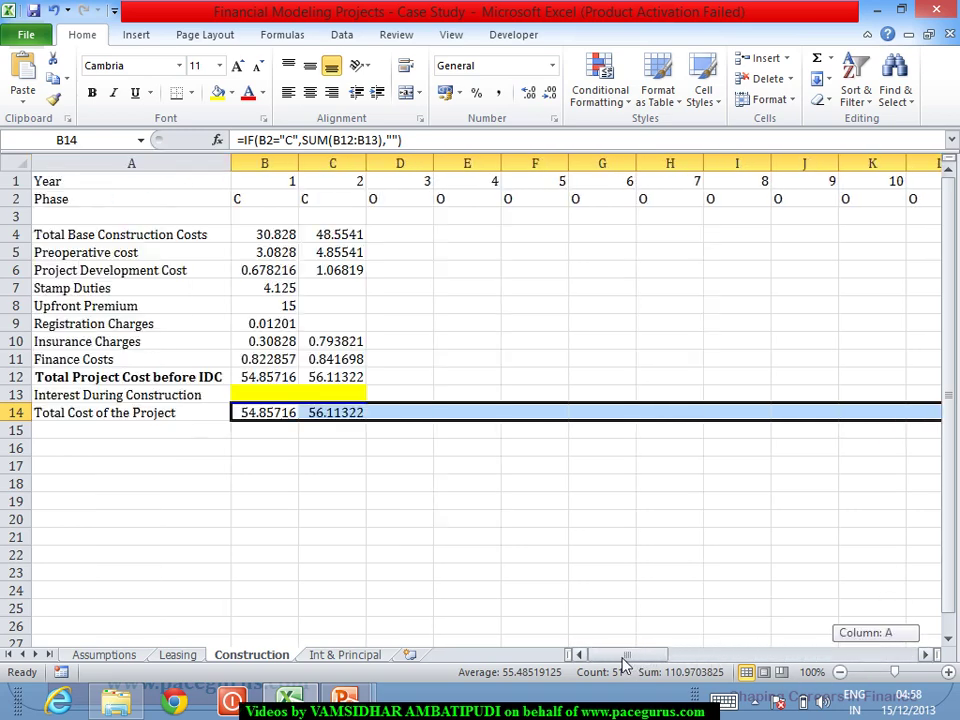
{"action": "left_click", "coordinate": [312, 452]}
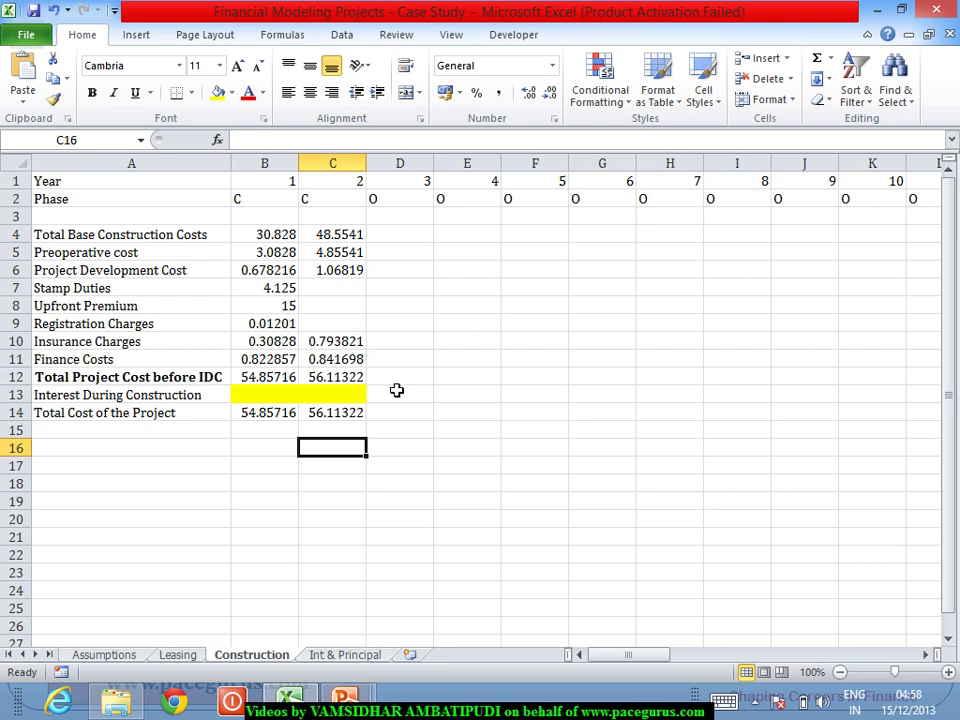
{"action": "mouse_move", "coordinate": [396, 384]}
{"action": "left_mouse_down"}
{"action": "mouse_move", "coordinate": [377, 411]}
{"action": "mouse_move", "coordinate": [388, 399]}
{"action": "left_mouse_up"}
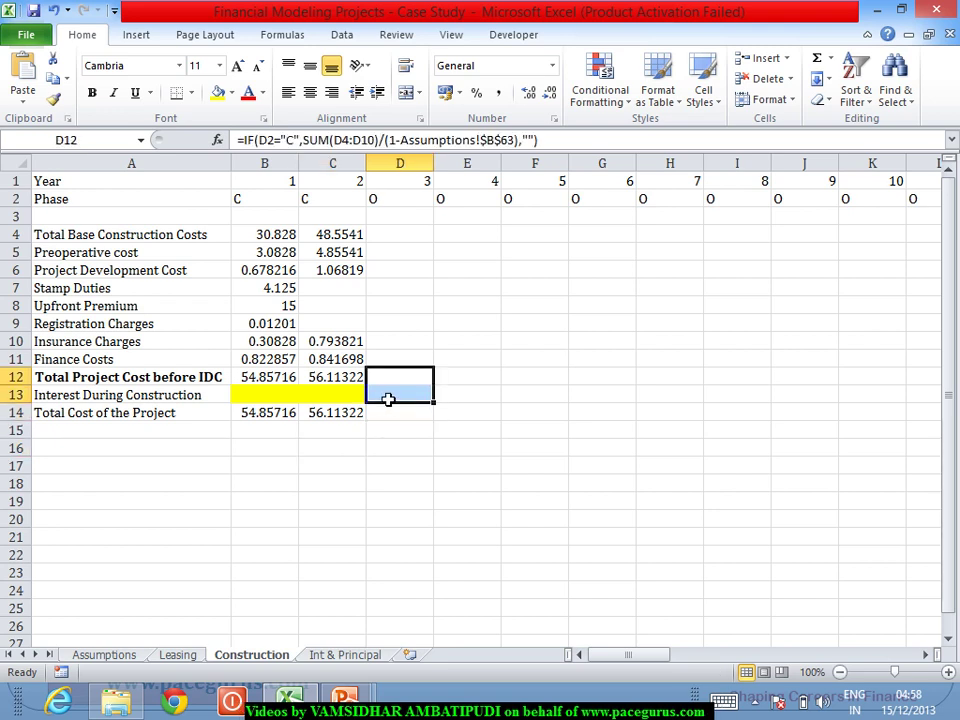
{"action": "left_click", "coordinate": [388, 399]}
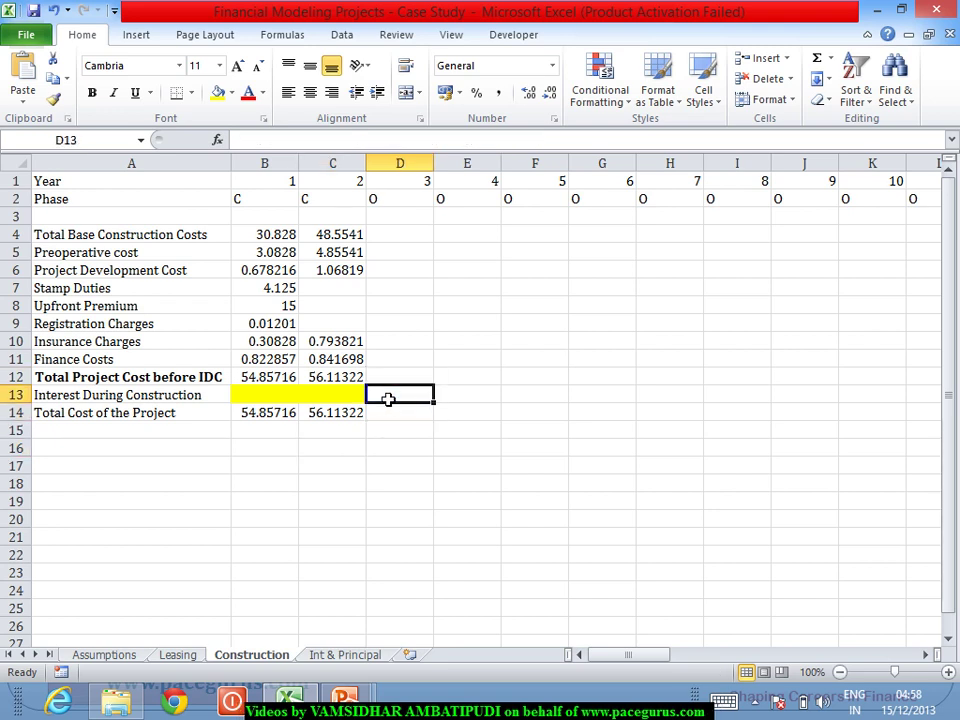
{"action": "left_click", "coordinate": [350, 657]}
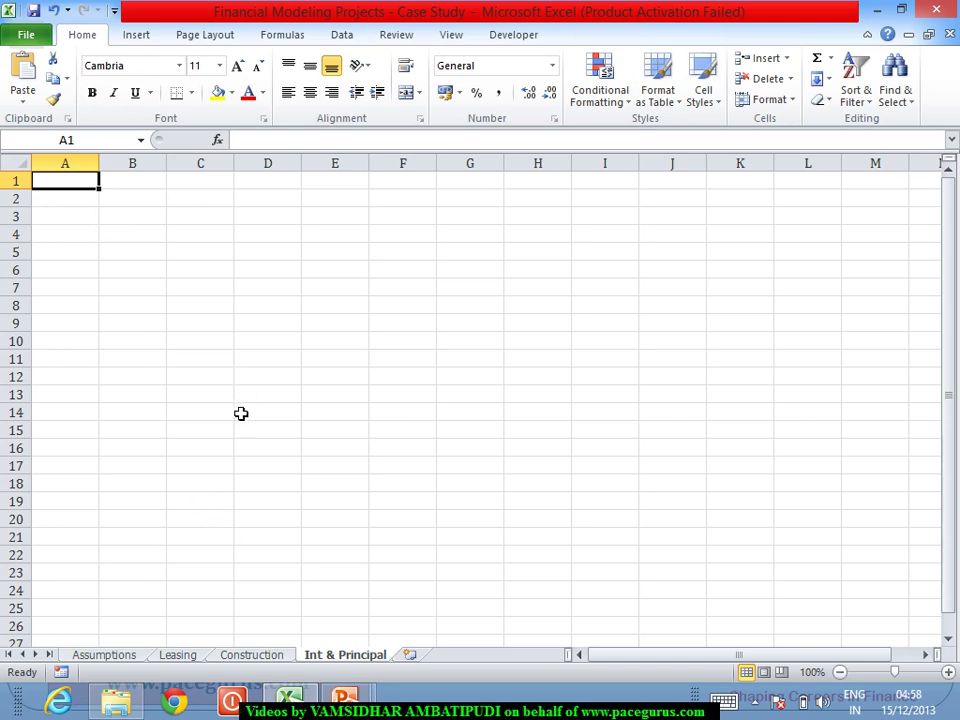
{"action": "left_click", "coordinate": [129, 656]}
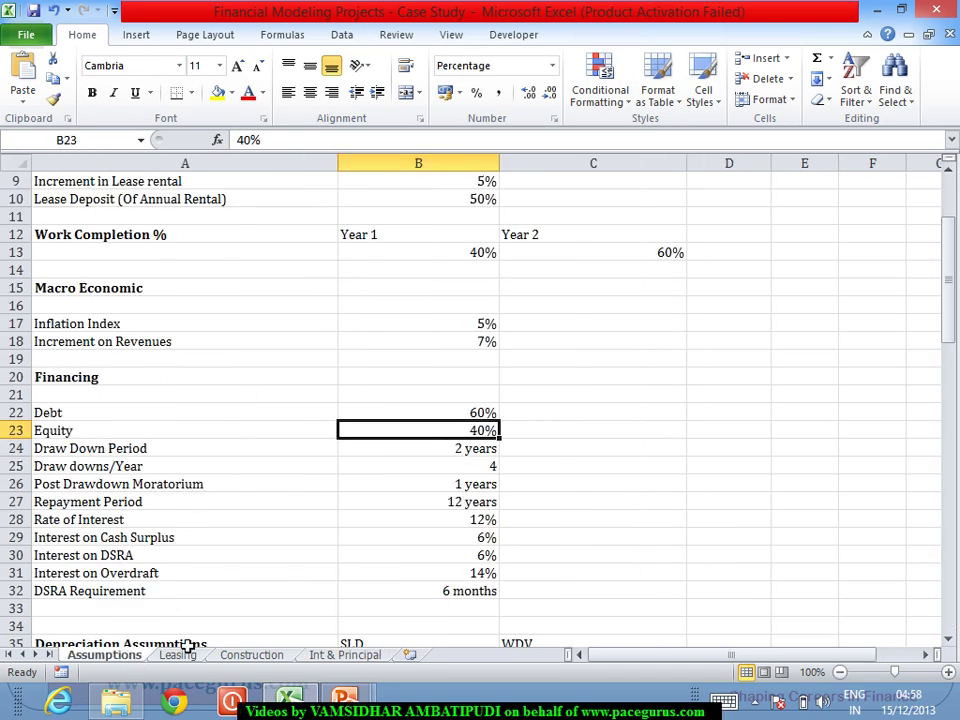
{"action": "left_click", "coordinate": [347, 656]}
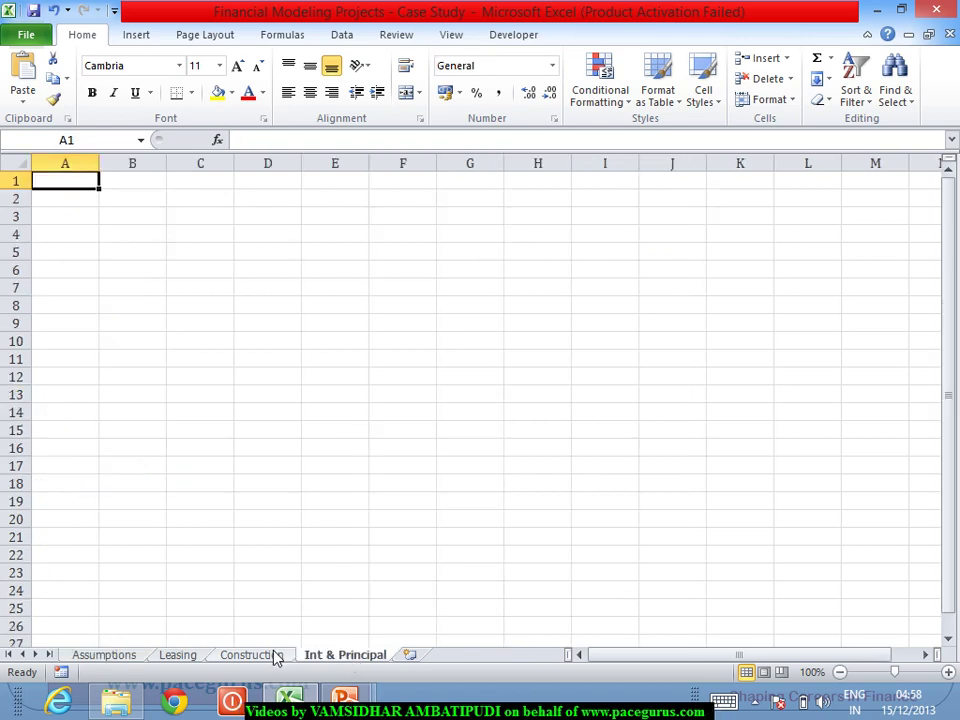
{"action": "left_click", "coordinate": [262, 656]}
{"action": "left_click", "coordinate": [276, 415]}
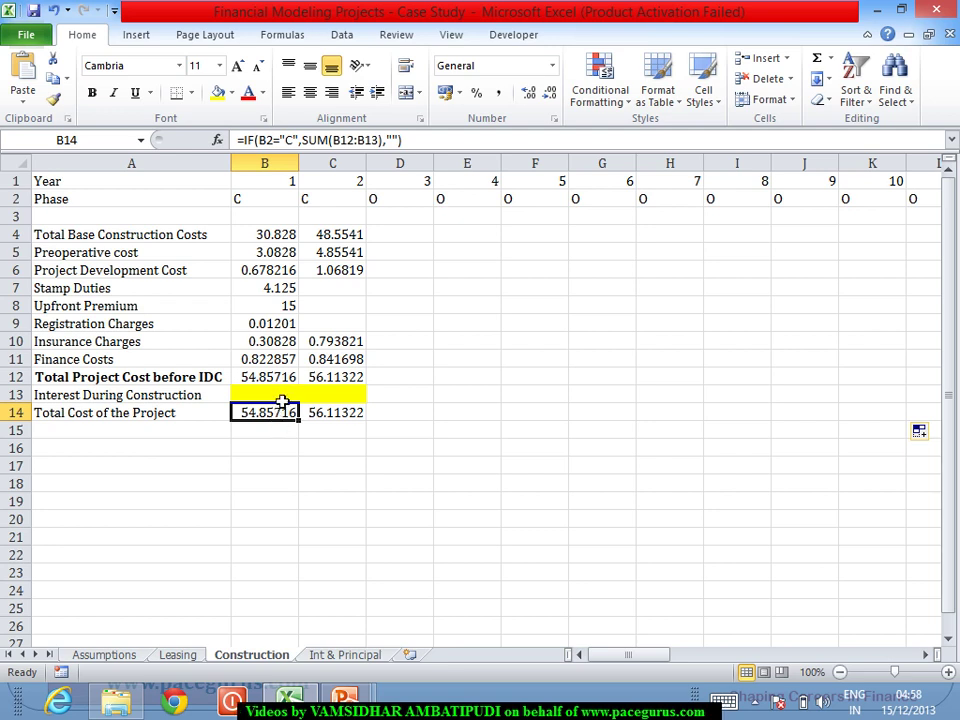
{"action": "left_click", "coordinate": [283, 403]}
{"action": "key", "text": "Down"}
{"action": "key", "text": "Right"}
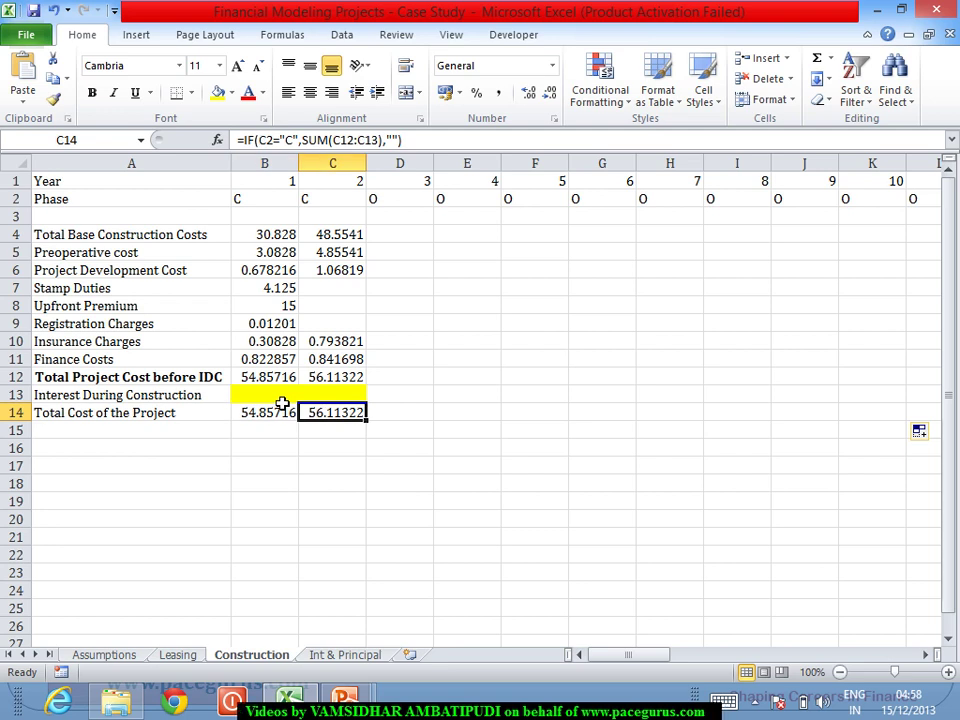
{"action": "key", "text": "Left"}
{"action": "key", "text": "Left"}
{"action": "key", "text": "Down"}
{"action": "key", "text": "Down"}
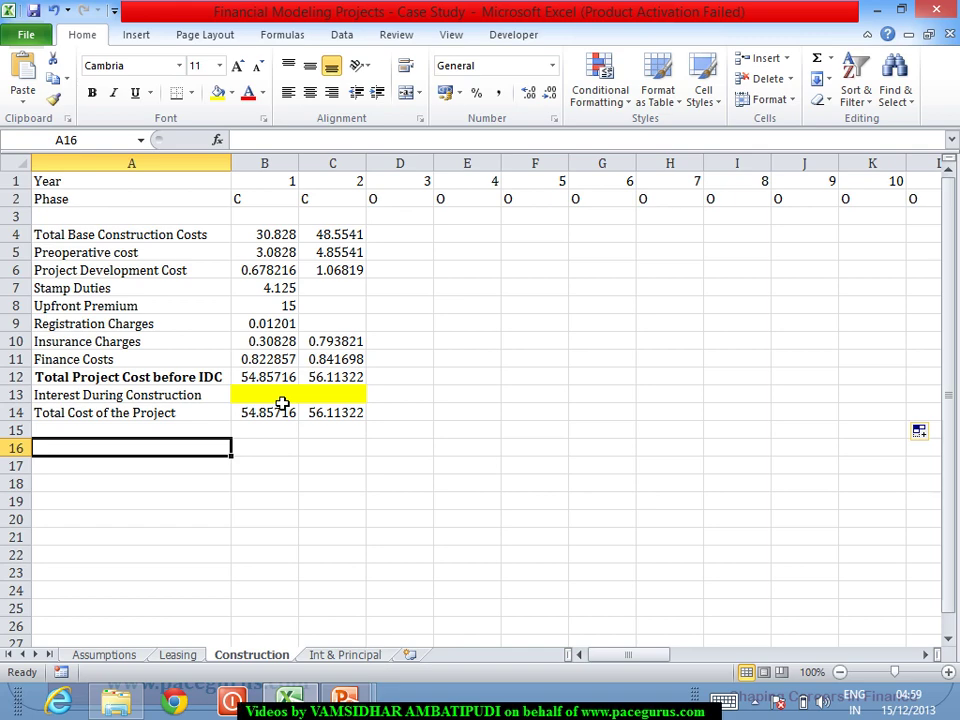
Step: Add 'Debt' and 'Equity' row labels below Total Cost of the Project
{"action": "type", "text": "Debt"}
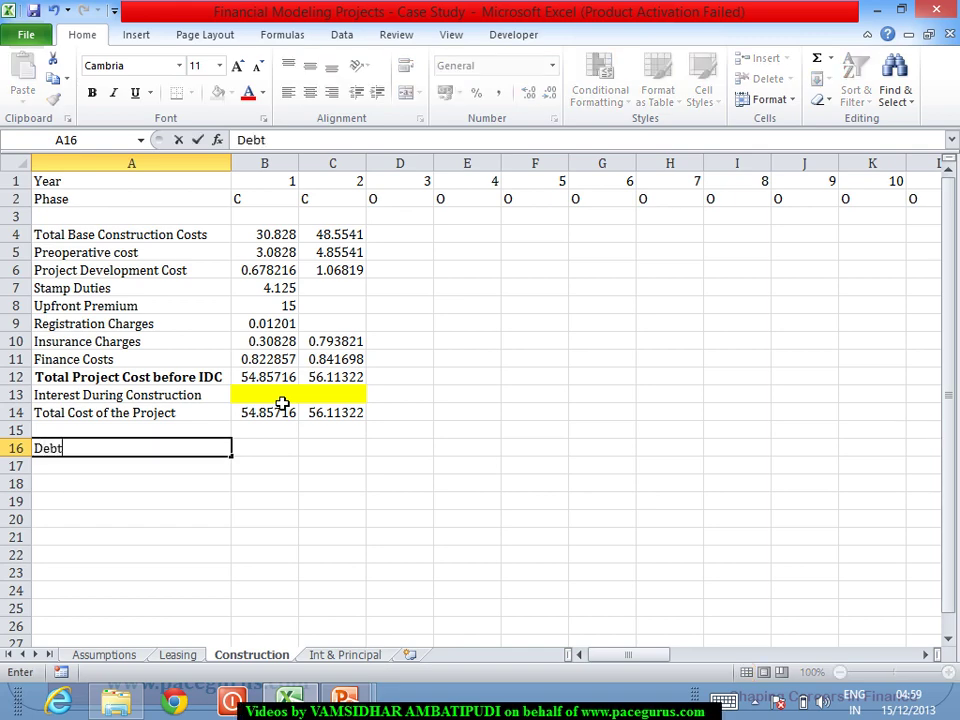
{"action": "key", "text": "Return"}
{"action": "type", "text": "Equ"}
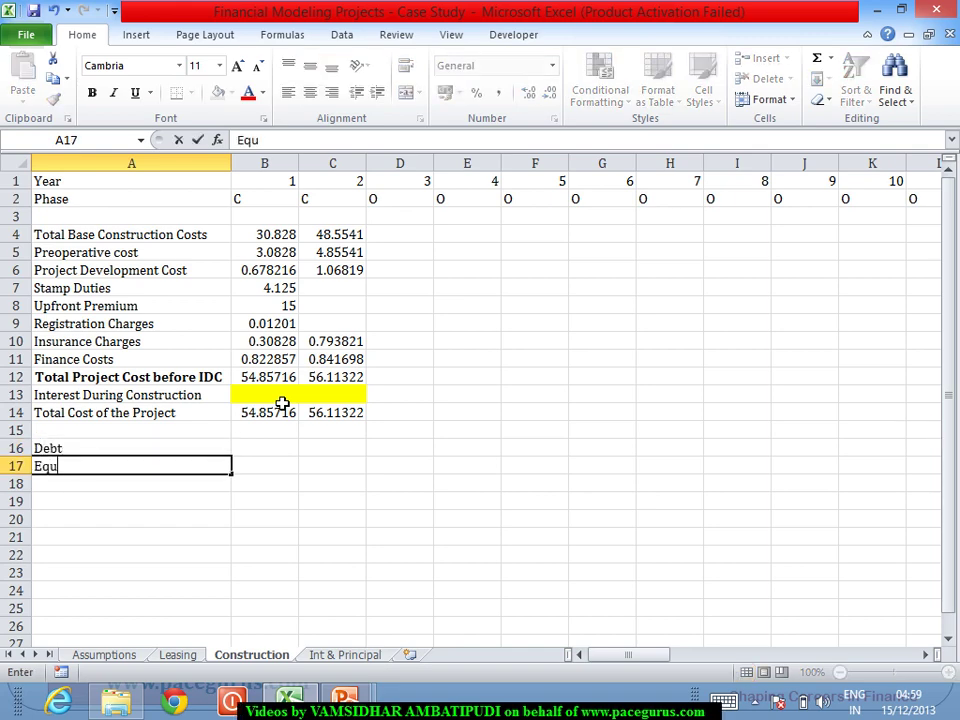
{"action": "type", "text": "ity"}
{"action": "key", "text": "Tab"}
{"action": "key", "text": "Up"}
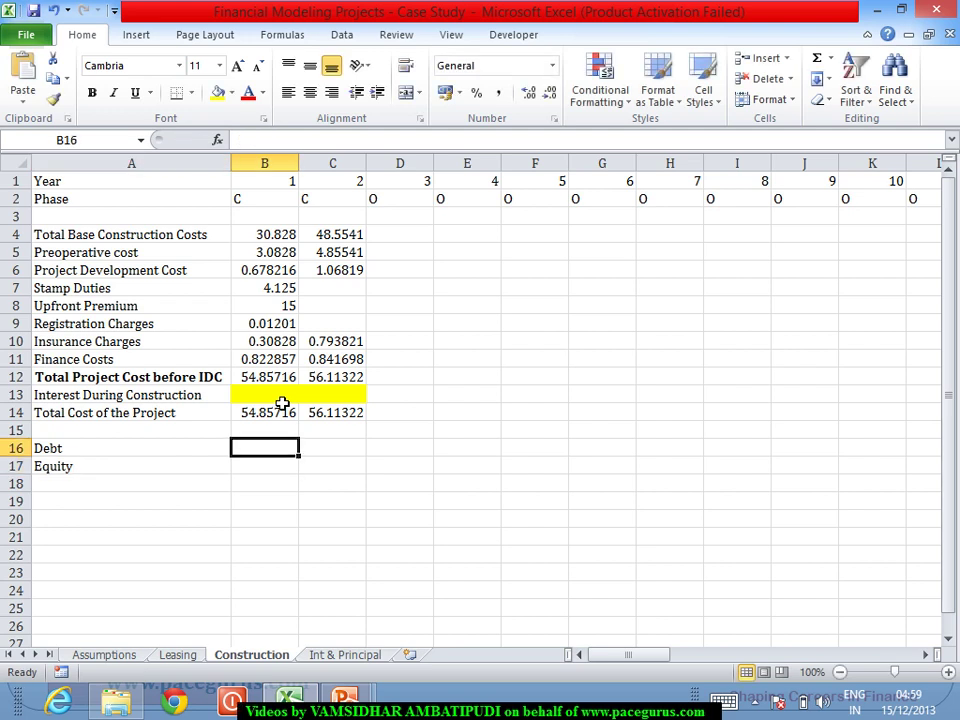
{"action": "key", "text": "Up"}
{"action": "key", "text": "Down"}
Step: Enter year-1 Debt in B16 as =B14*Assumptions!$B$22
{"action": "key", "text": "F2"}
{"action": "type", "text": "="}
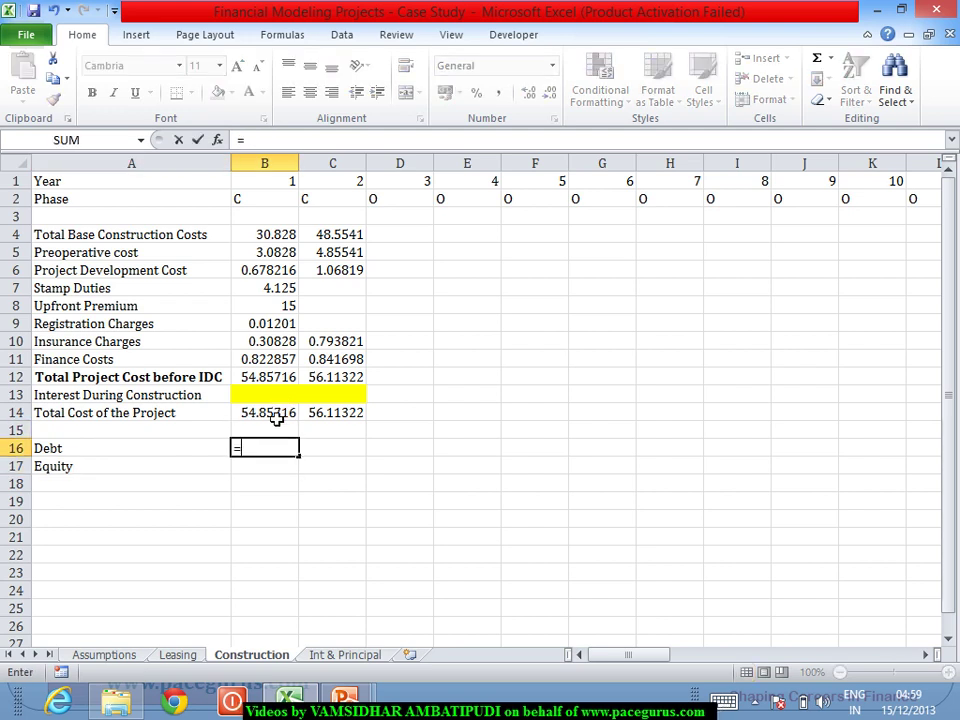
{"action": "left_click", "coordinate": [277, 419]}
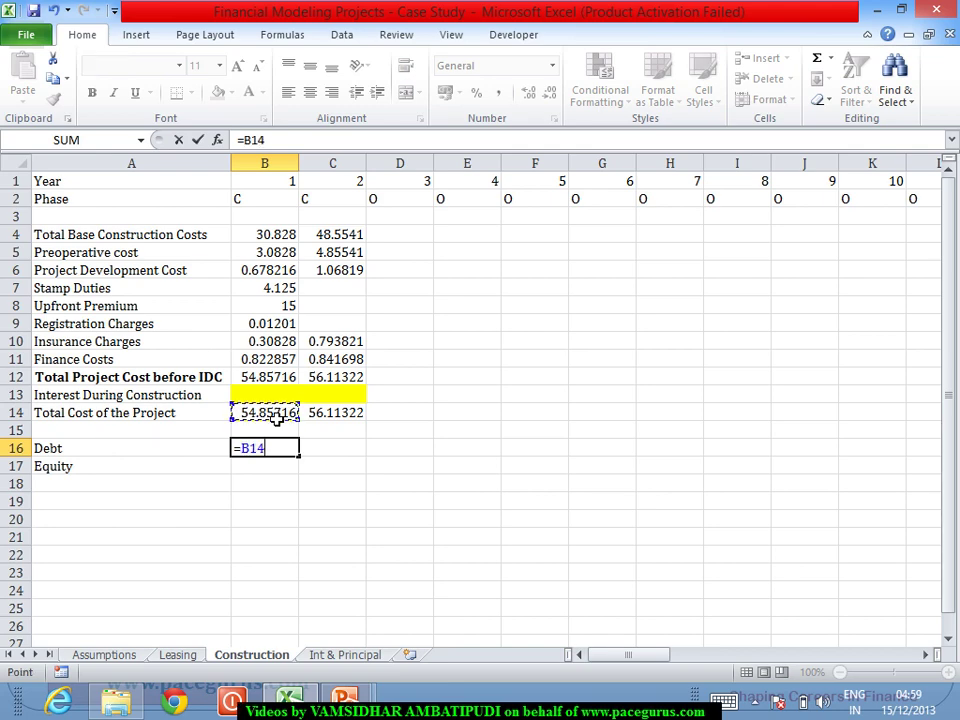
{"action": "type", "text": "*"}
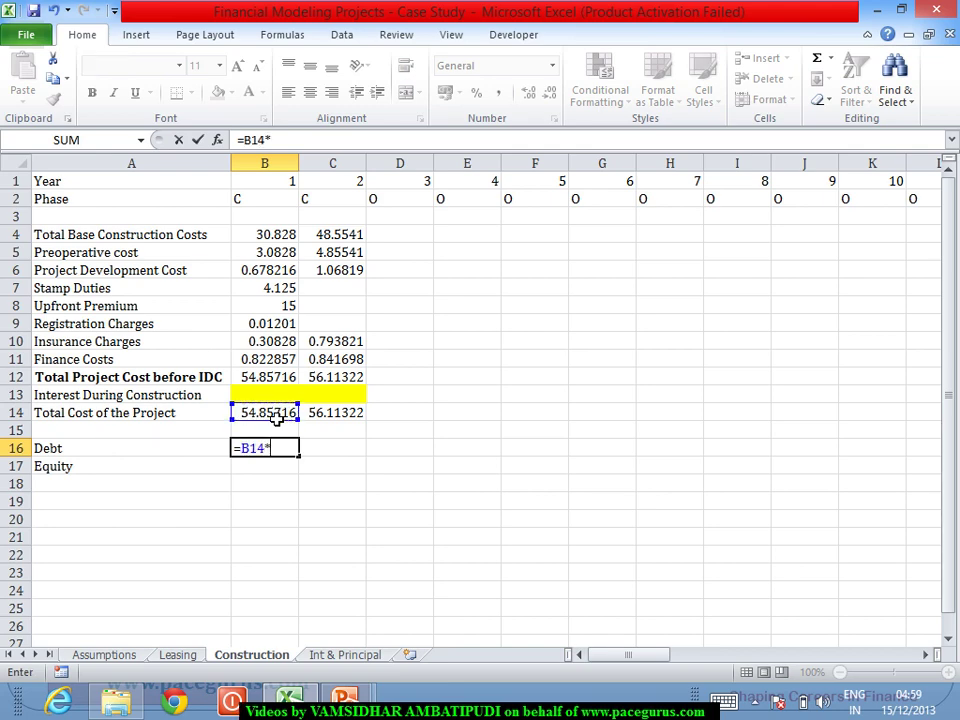
{"action": "left_click", "coordinate": [101, 655]}
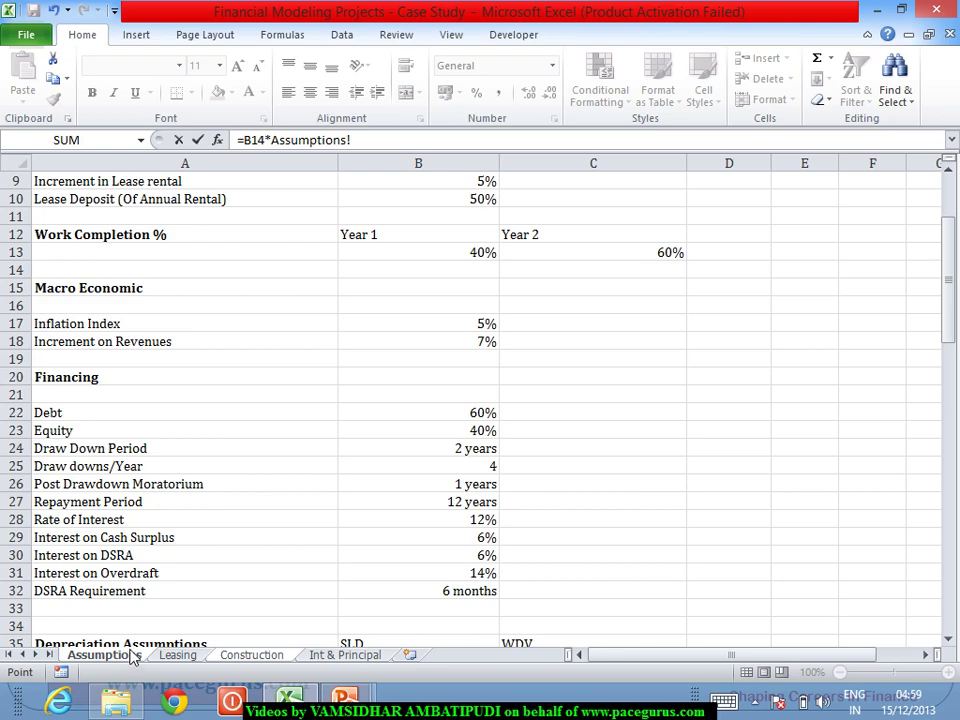
{"action": "left_click", "coordinate": [486, 413]}
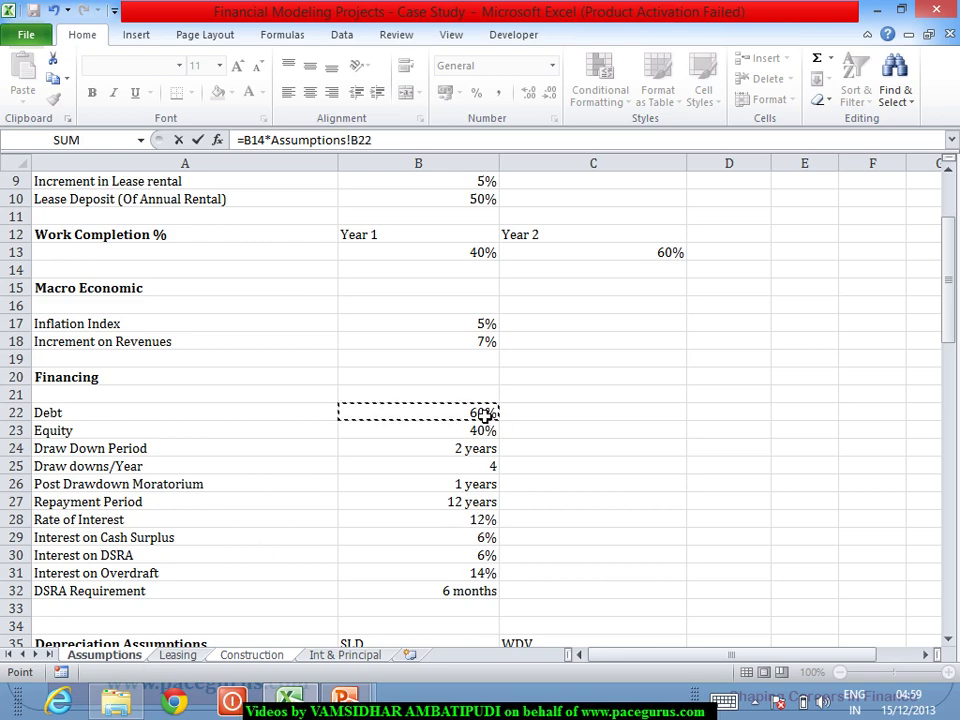
{"action": "key", "text": "F4"}
{"action": "key", "text": "Return"}
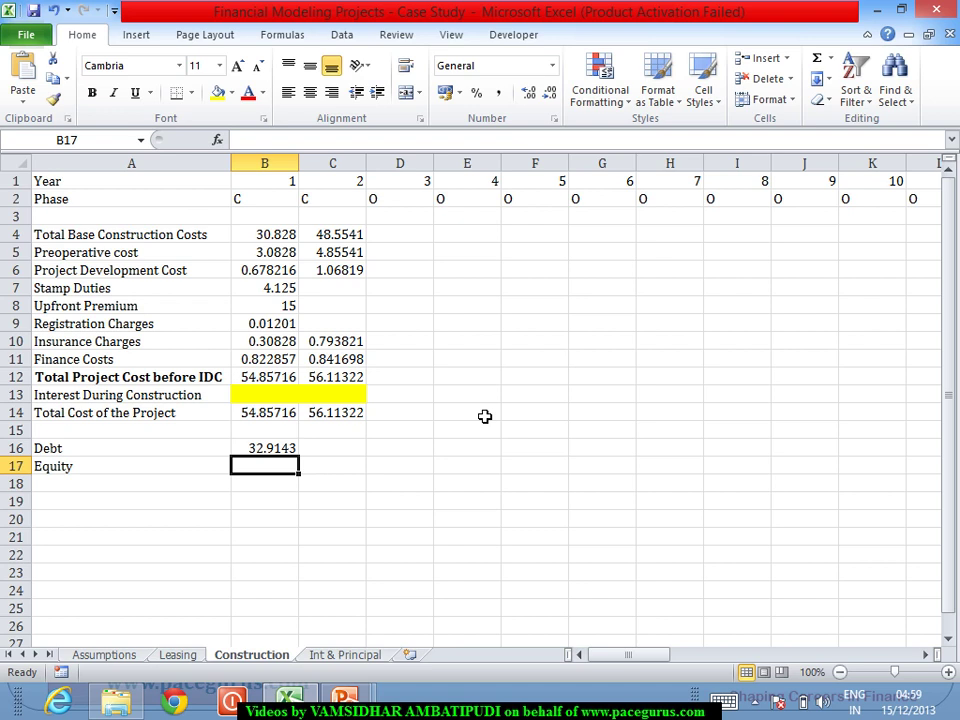
{"action": "left_click", "coordinate": [338, 456]}
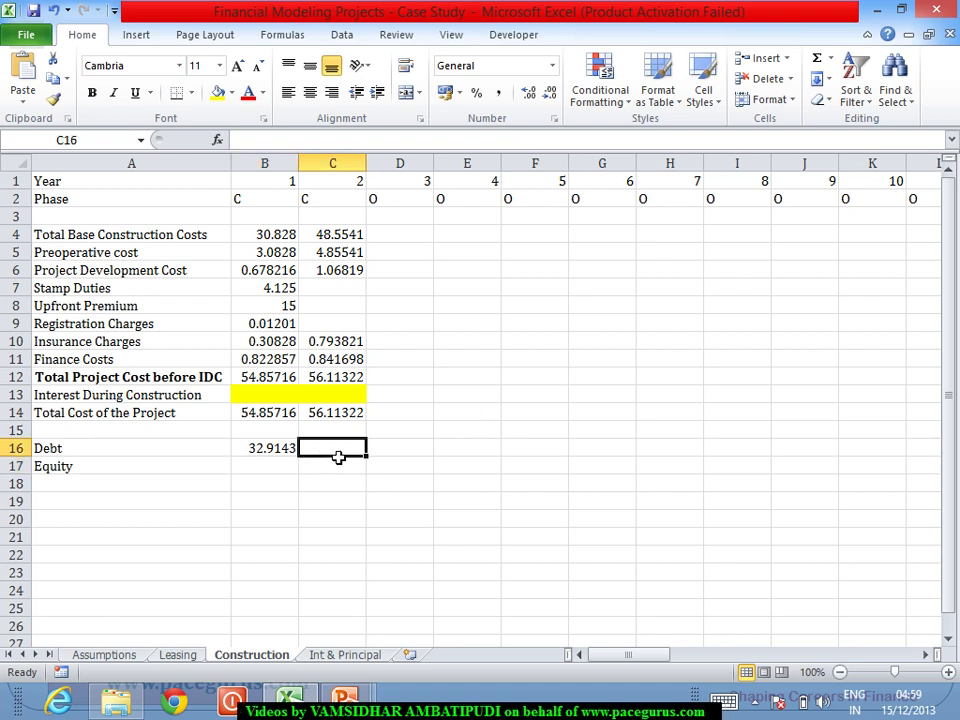
{"action": "left_click", "coordinate": [279, 448]}
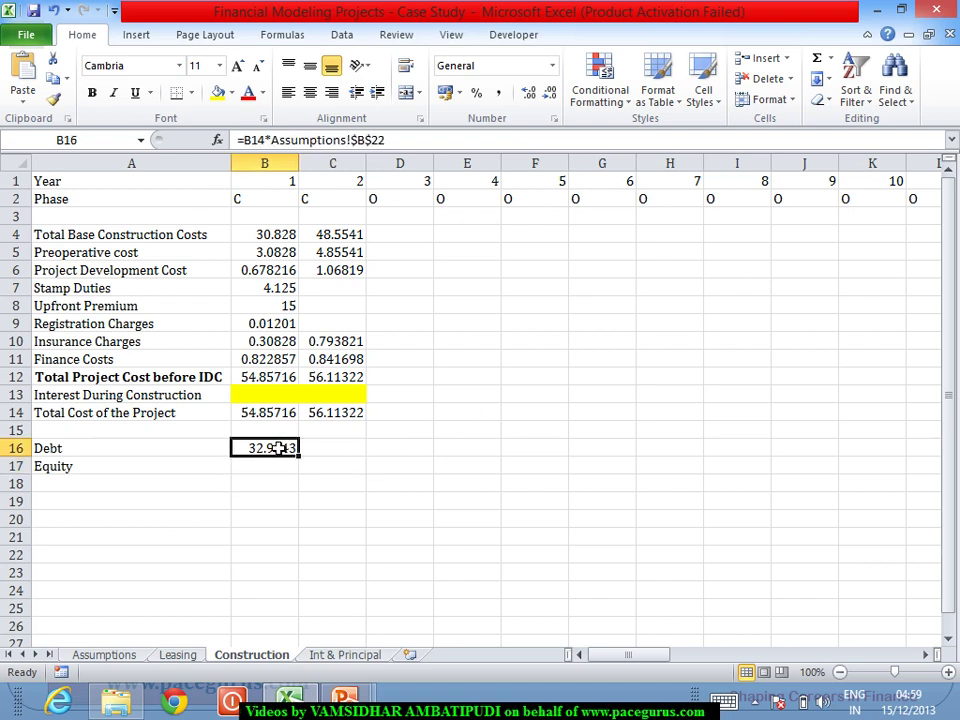
{"action": "left_click", "coordinate": [245, 141]}
Step: Rewrite B16 as =IF(B14="","",B14*Assumptions!$B$22)
{"action": "type", "text": "i"}
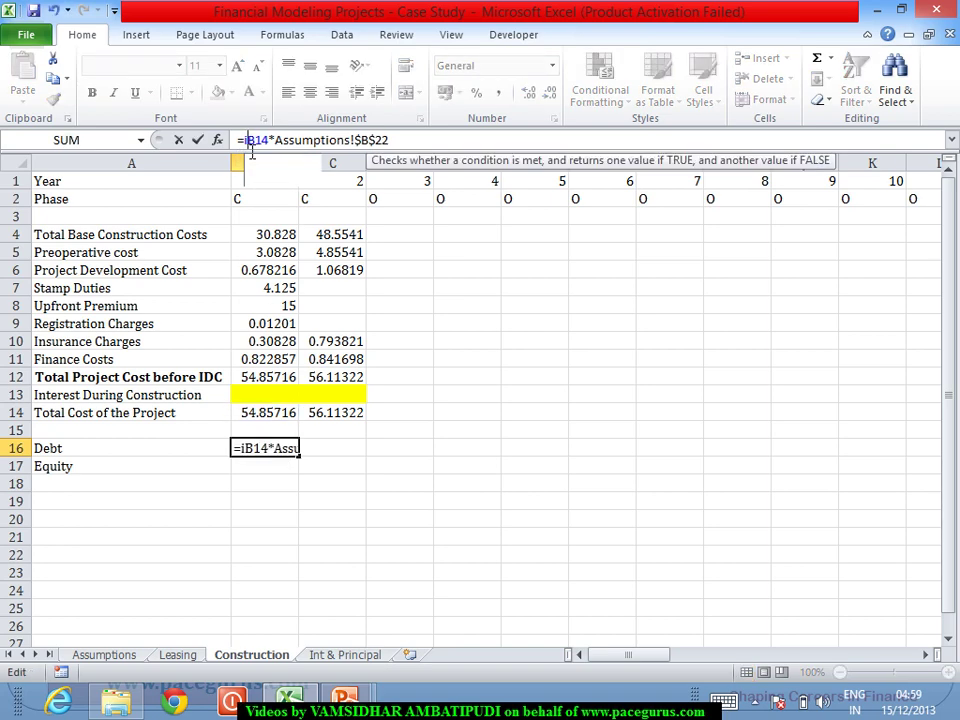
{"action": "type", "text": "f"}
{"action": "key", "text": "Tab"}
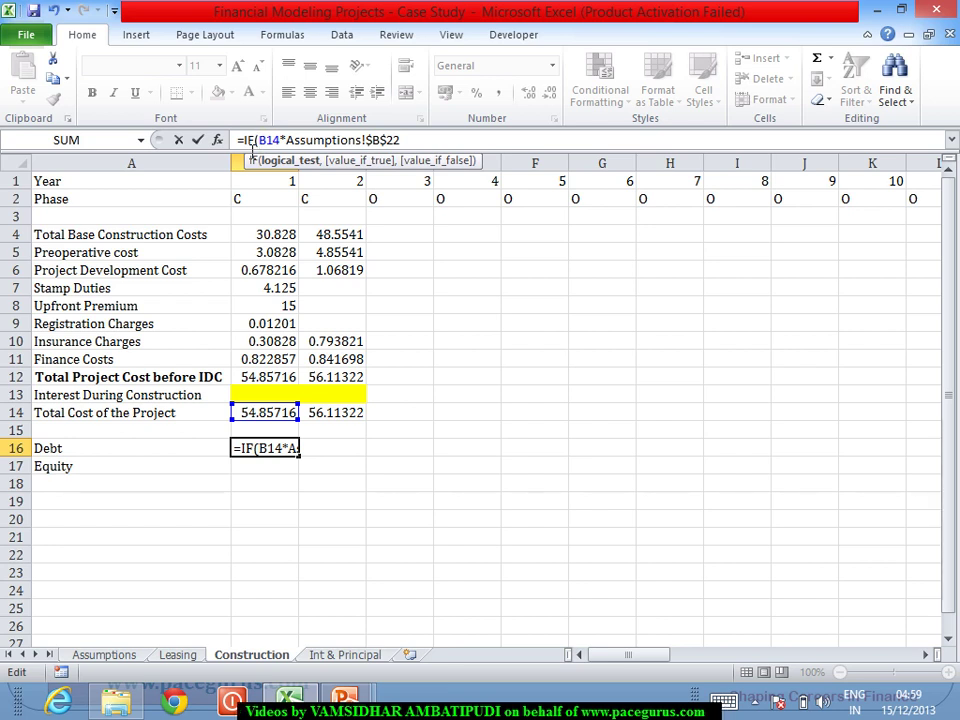
{"action": "key", "text": "Delete"}
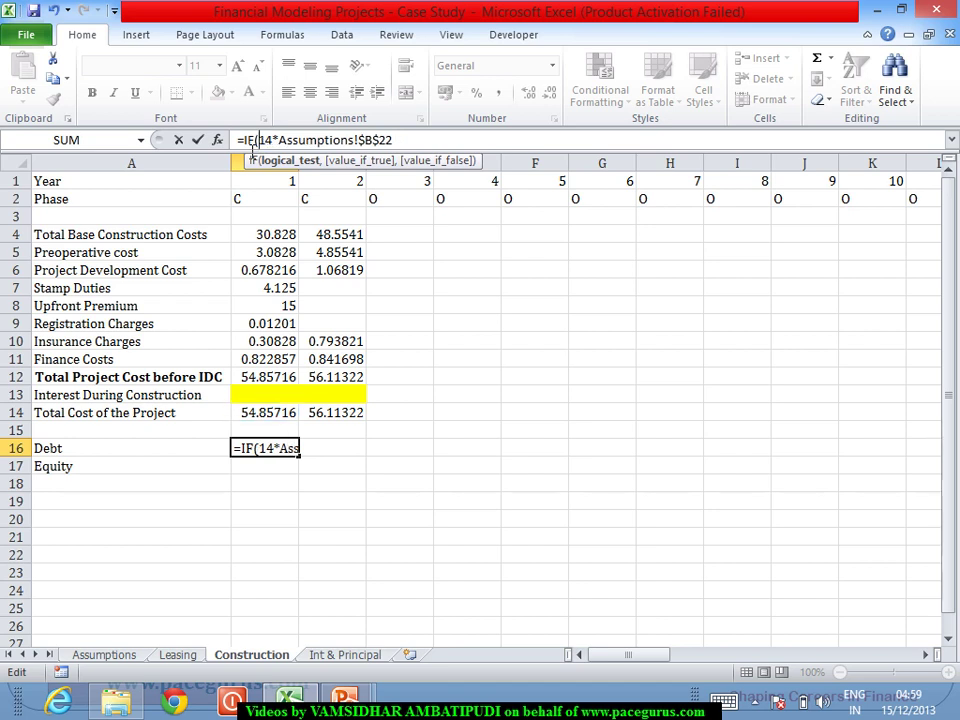
{"action": "key", "text": "Delete"}
{"action": "key", "text": "Delete"}
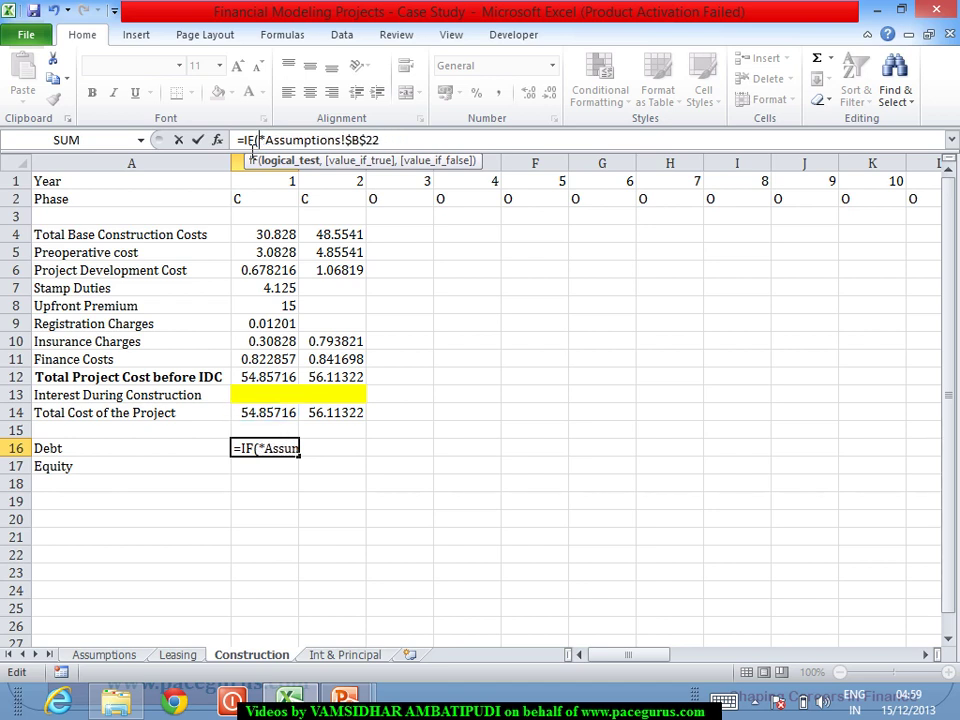
{"action": "key", "text": "Escape"}
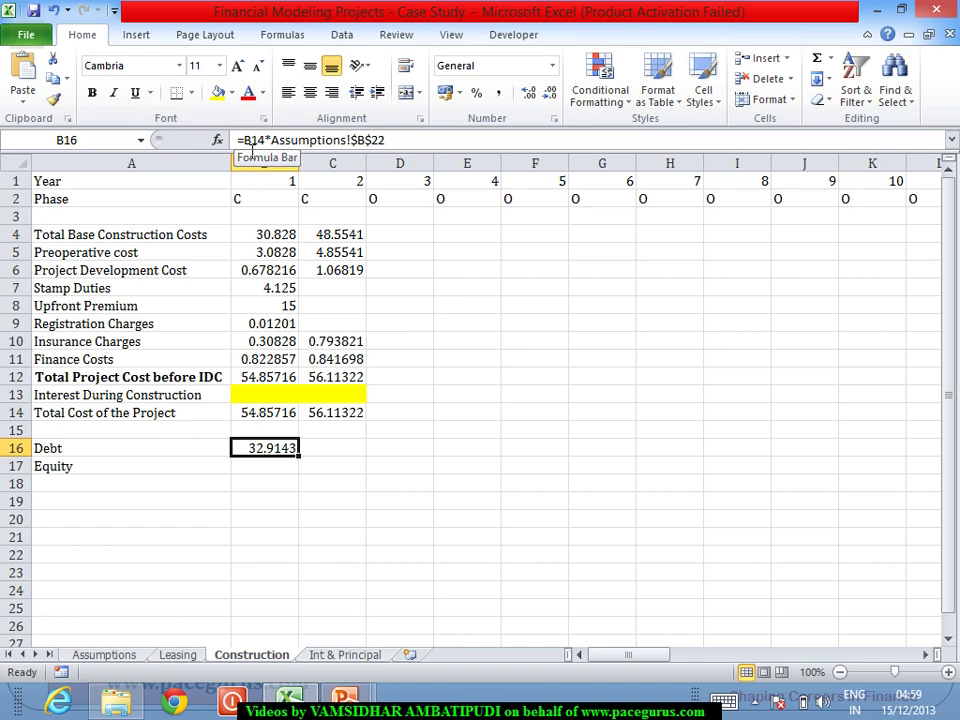
{"action": "left_click", "coordinate": [243, 141]}
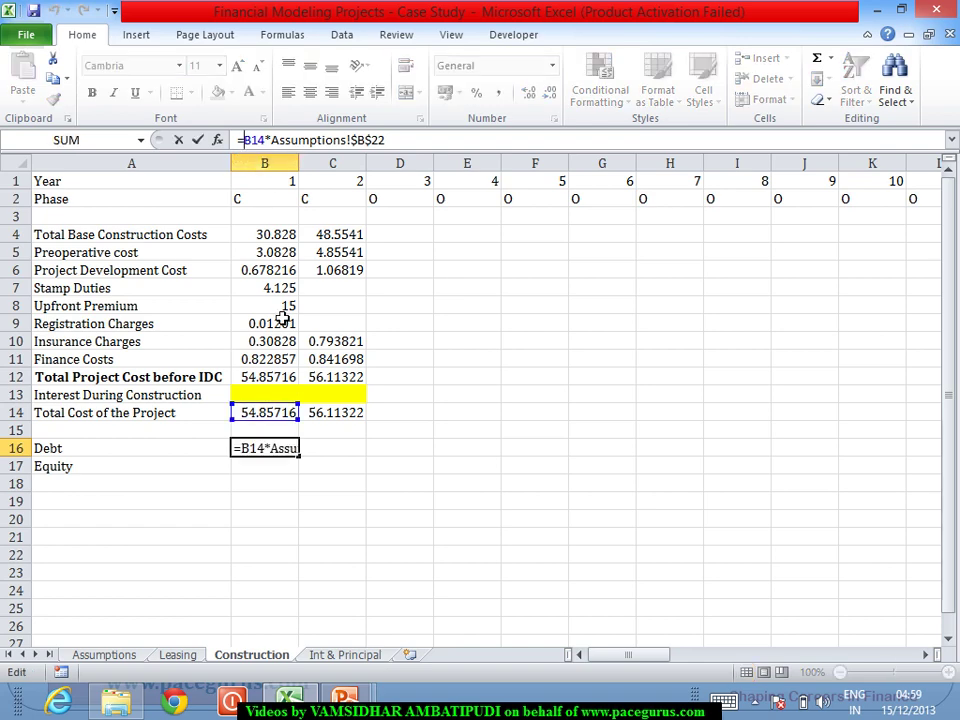
{"action": "type", "text": "if"}
{"action": "key", "text": "Tab"}
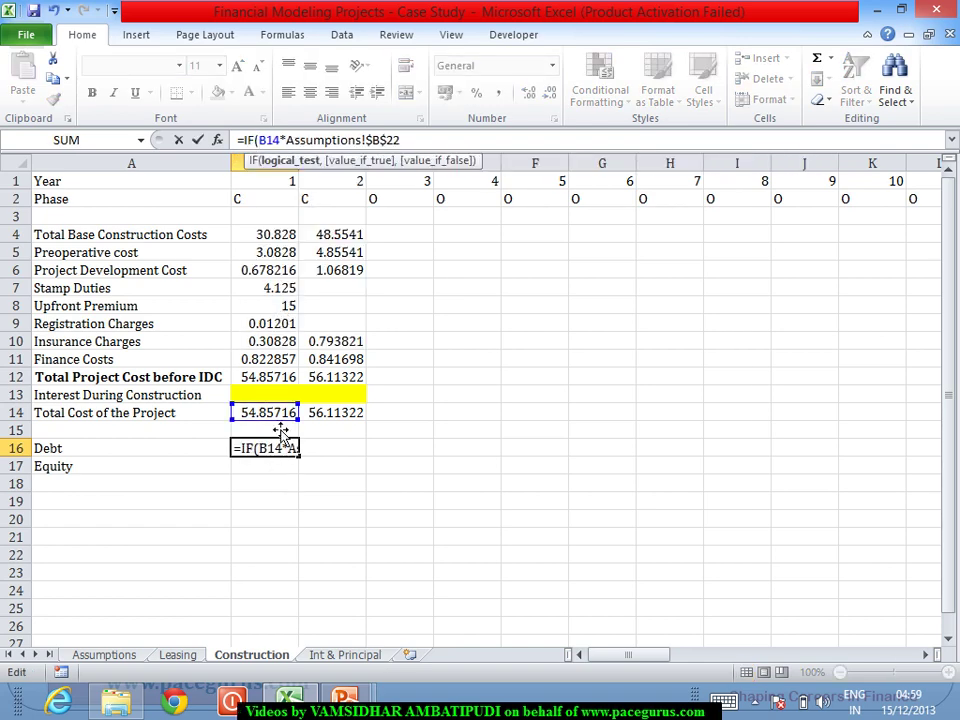
{"action": "left_click", "coordinate": [274, 418]}
{"action": "type", "text": "=\"\""}
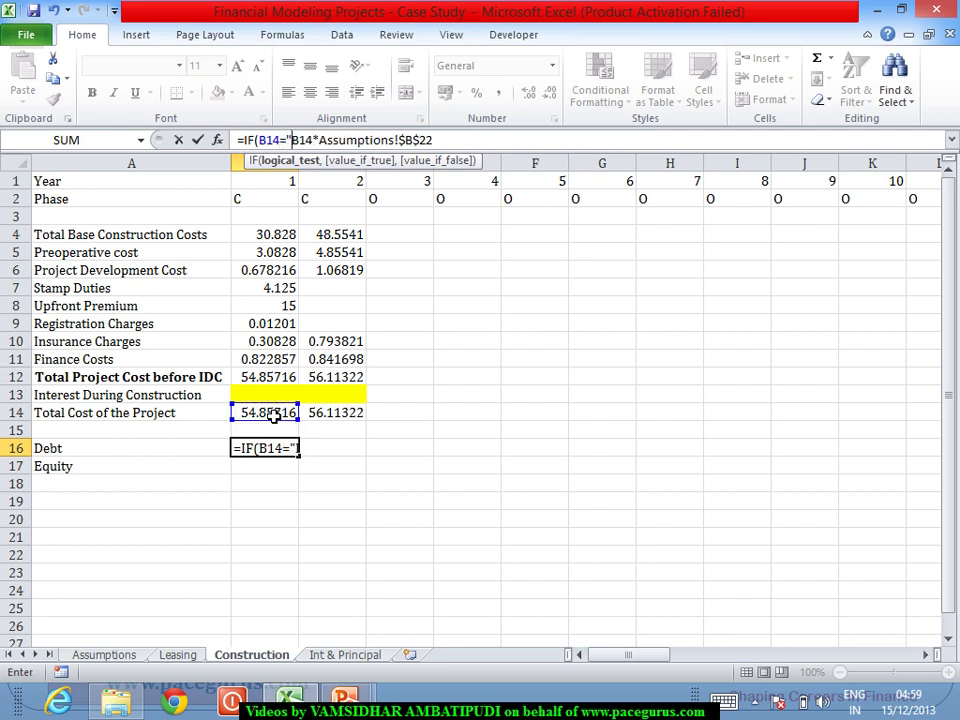
{"action": "type", "text": ",\"\""}
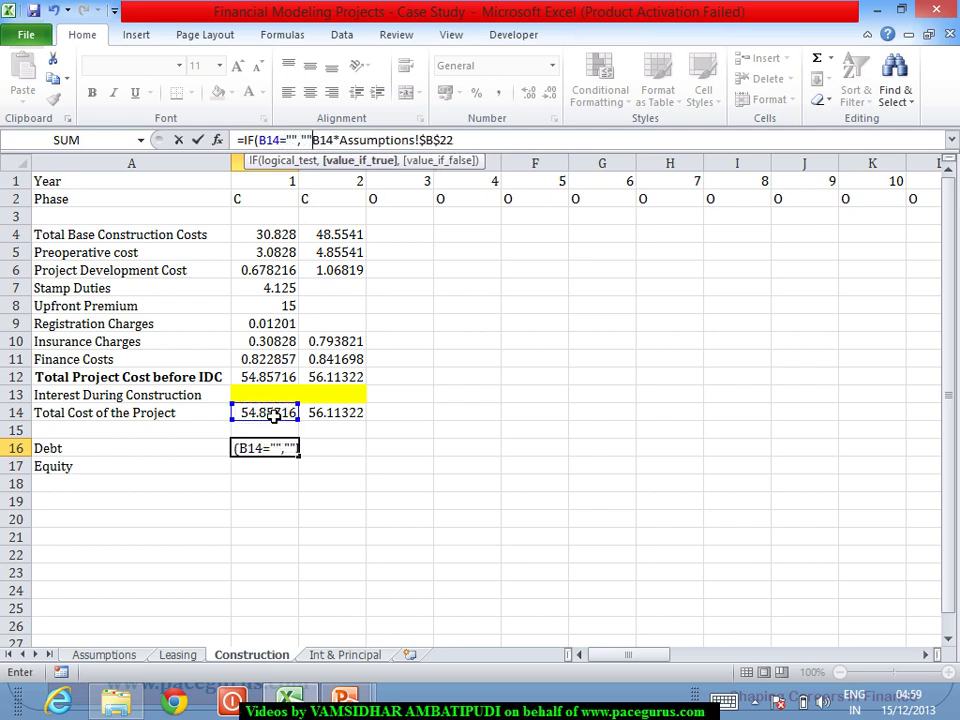
{"action": "type", "text": ","}
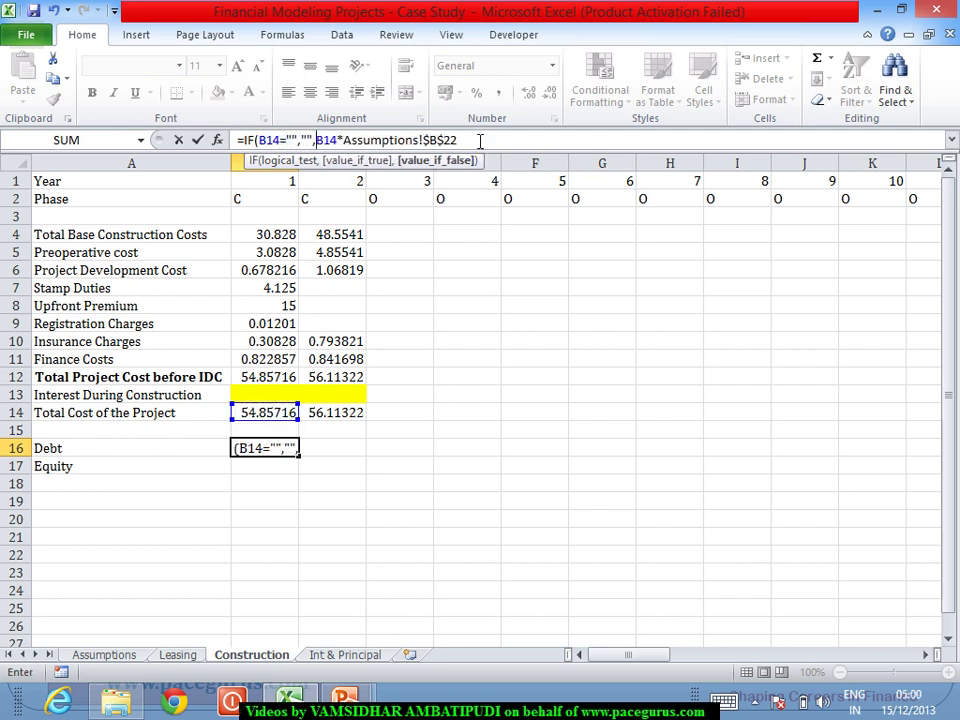
{"action": "type", "text": ")"}
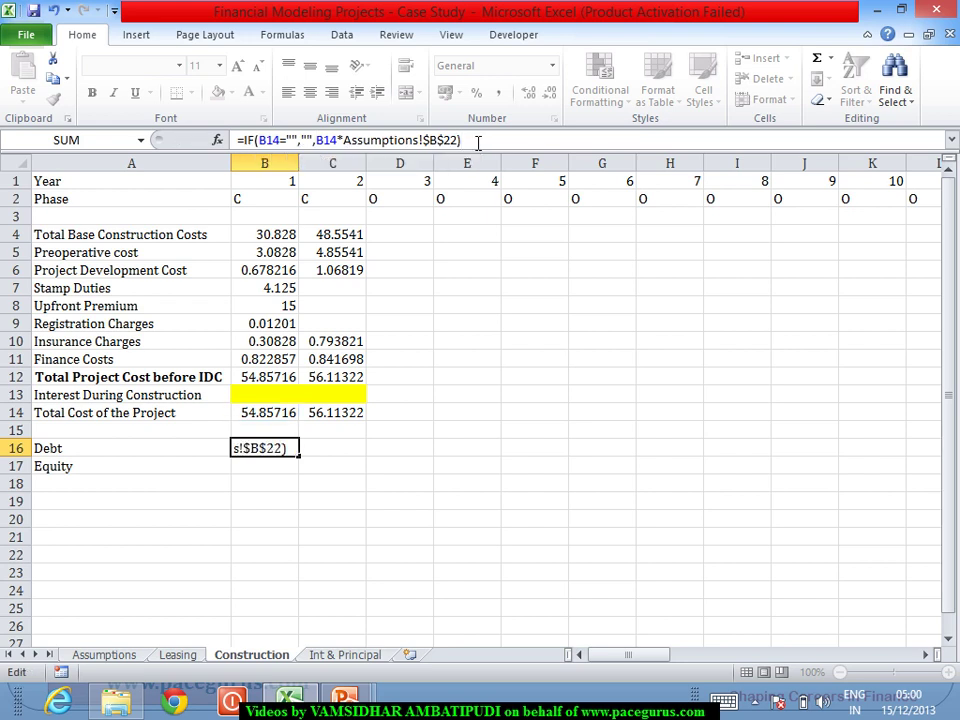
{"action": "key", "text": "Return"}
Step: Copy the Debt formula across row 16's year columns
{"action": "left_click", "coordinate": [262, 451]}
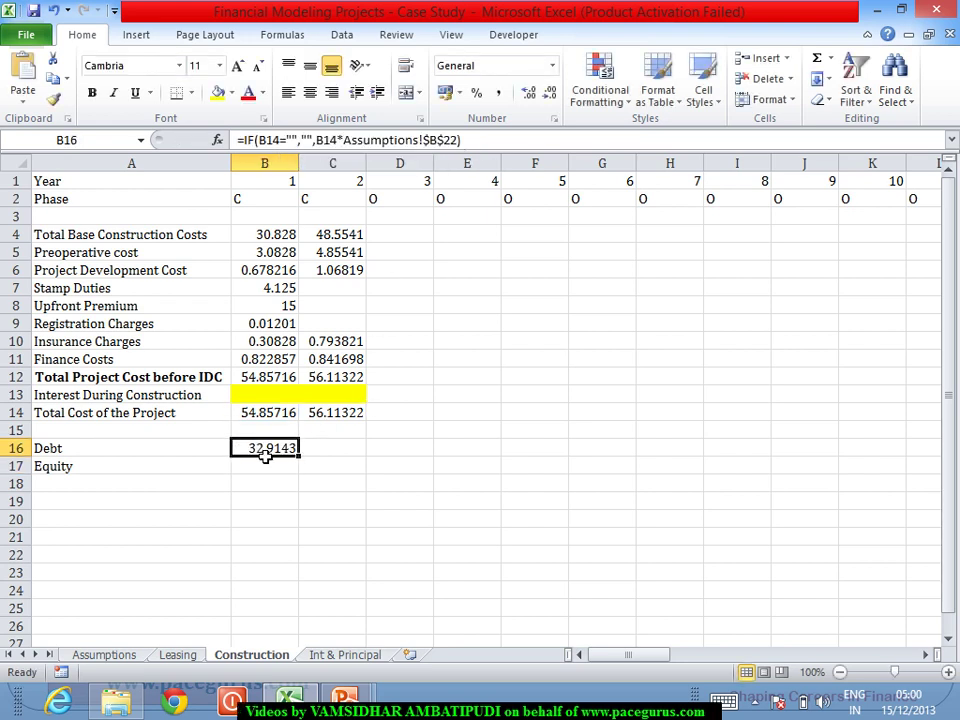
{"action": "left_click_drag", "start_coordinate": [306, 462], "coordinate": [851, 462]}
{"action": "left_click_drag", "start_coordinate": [883, 654], "coordinate": [606, 647]}
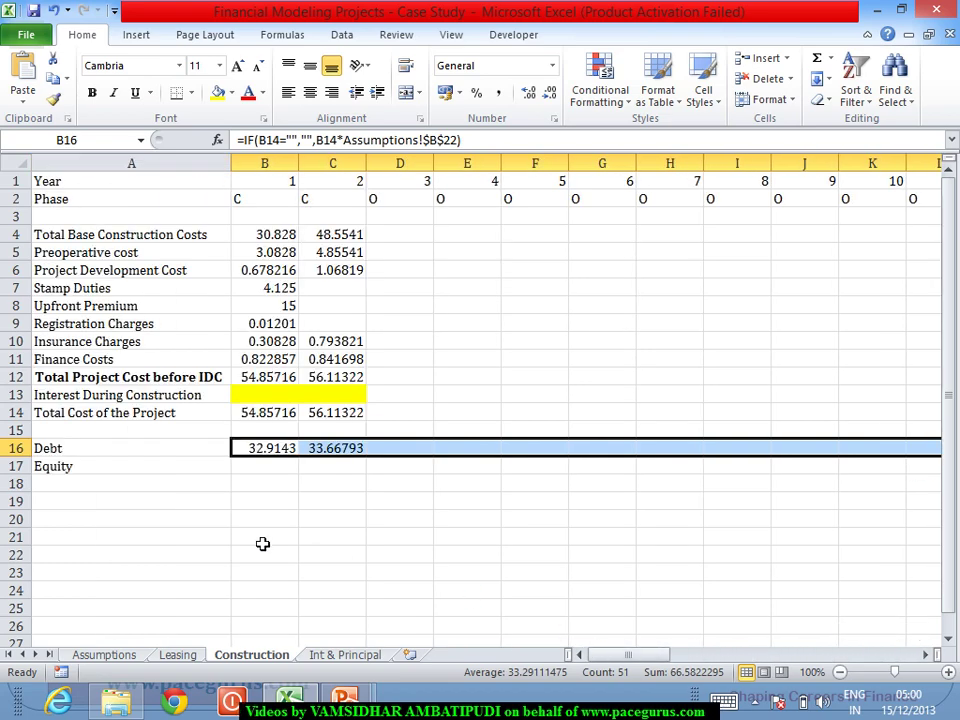
Step: Enter year-1 Equity in B17 as =B14*Assumptions!$B$23
{"action": "left_click", "coordinate": [270, 468]}
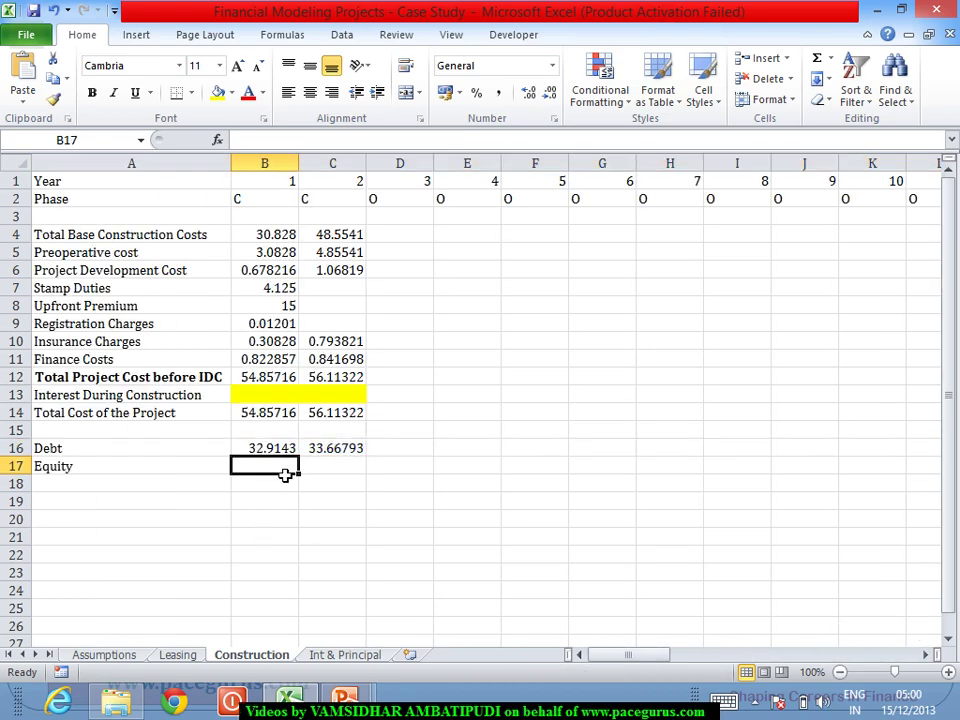
{"action": "type", "text": "="}
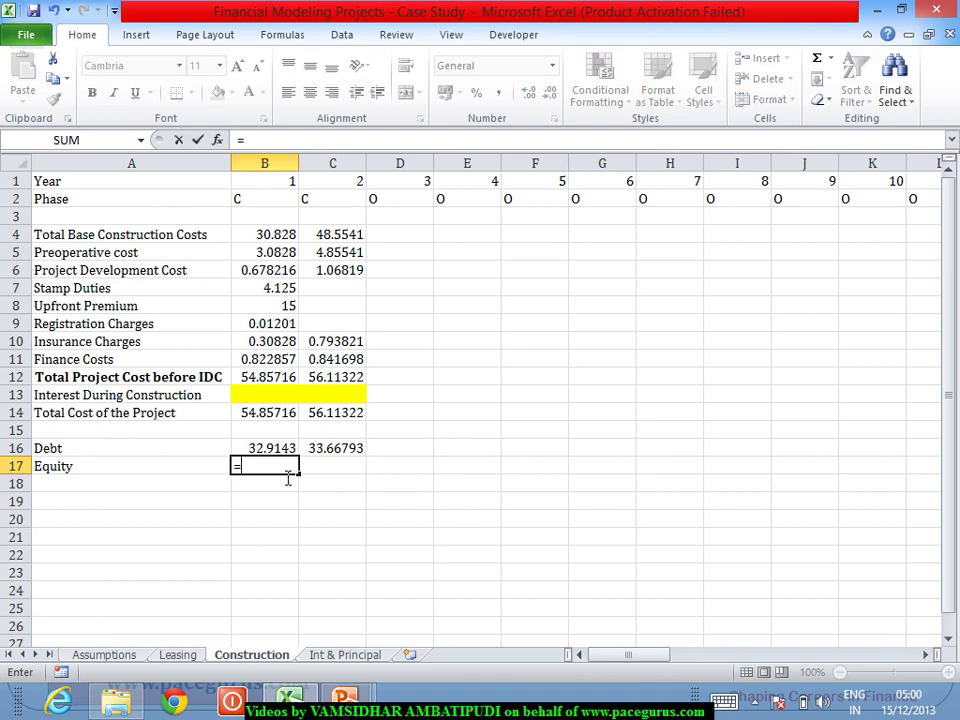
{"action": "left_click", "coordinate": [258, 414]}
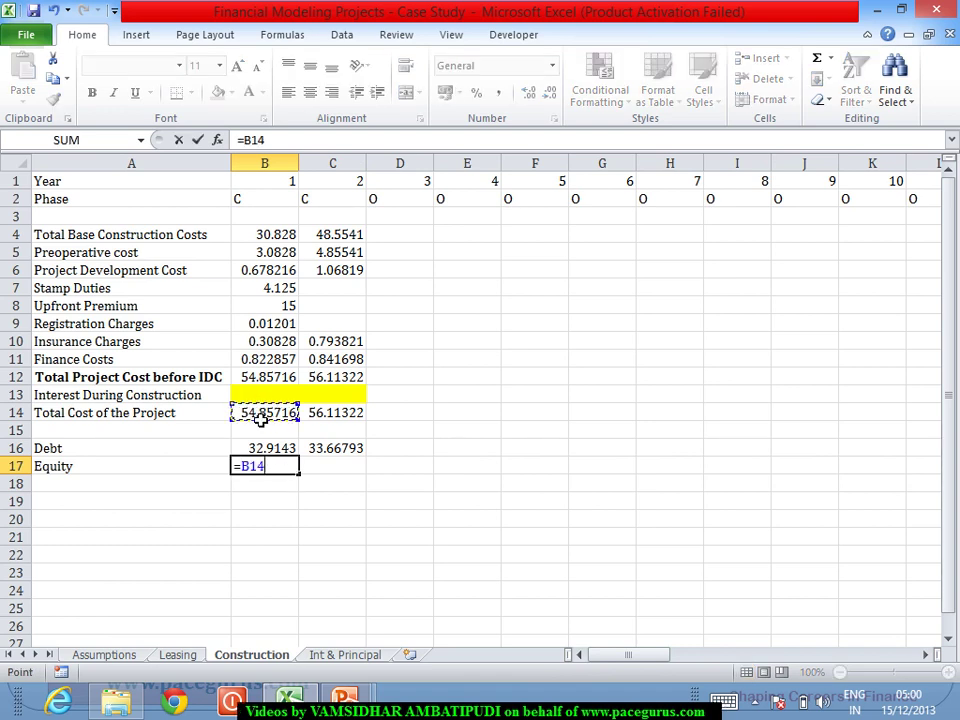
{"action": "type", "text": "*"}
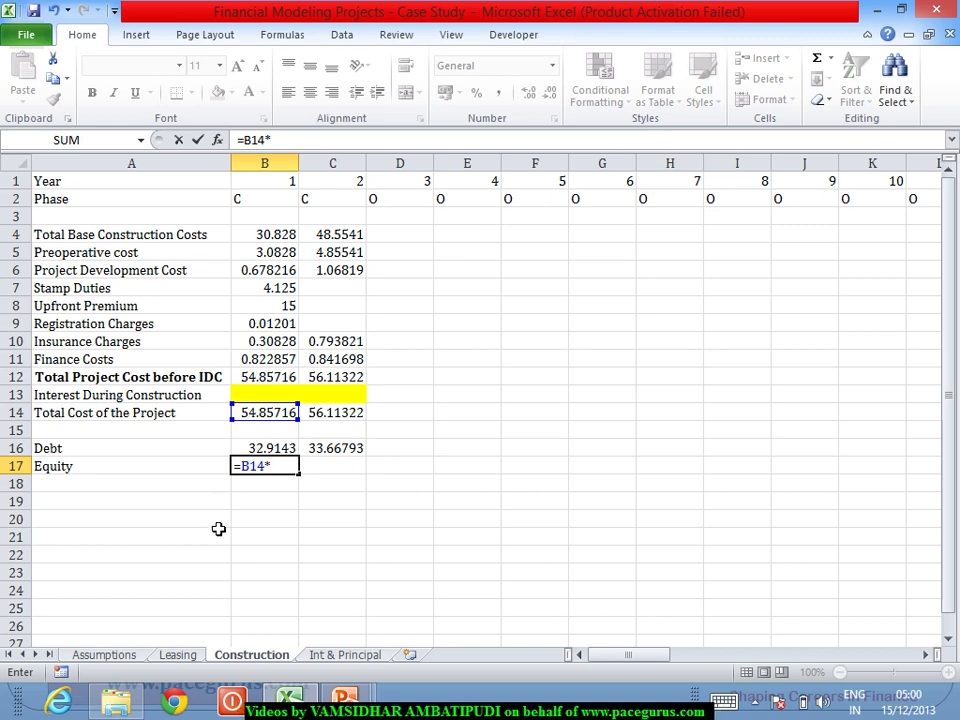
{"action": "left_click", "coordinate": [100, 656]}
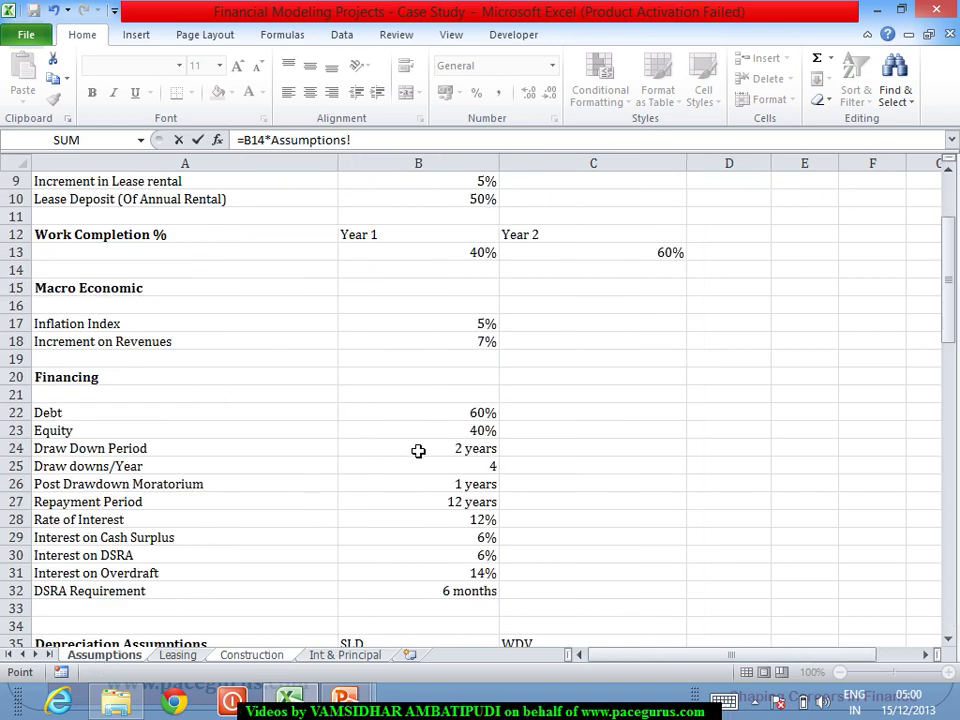
{"action": "left_click", "coordinate": [467, 440]}
{"action": "key", "text": "F4"}
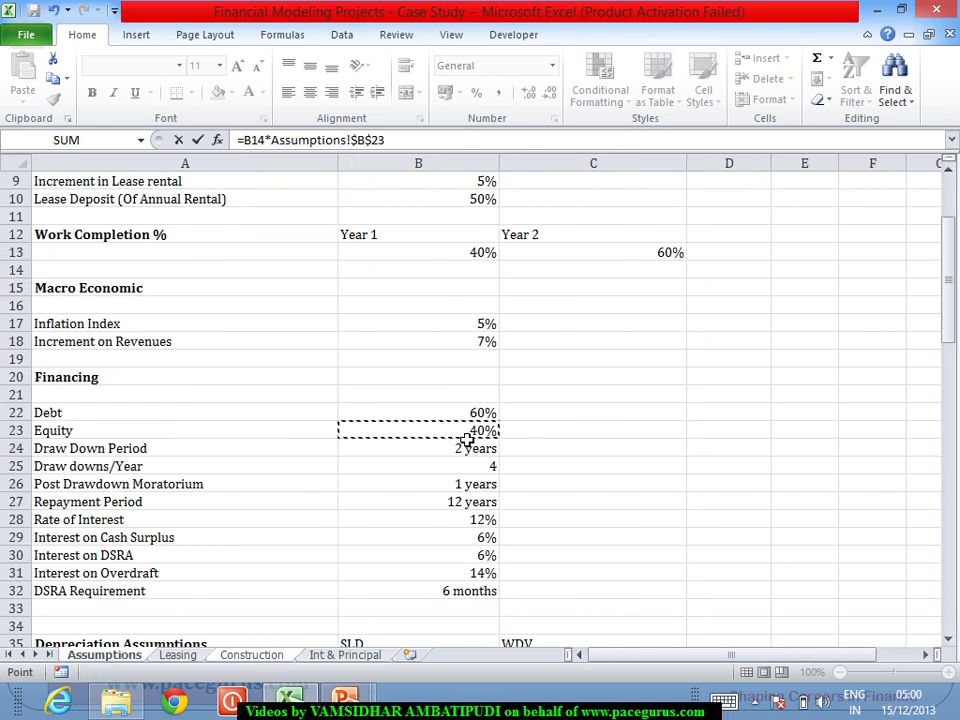
{"action": "key", "text": "Return"}
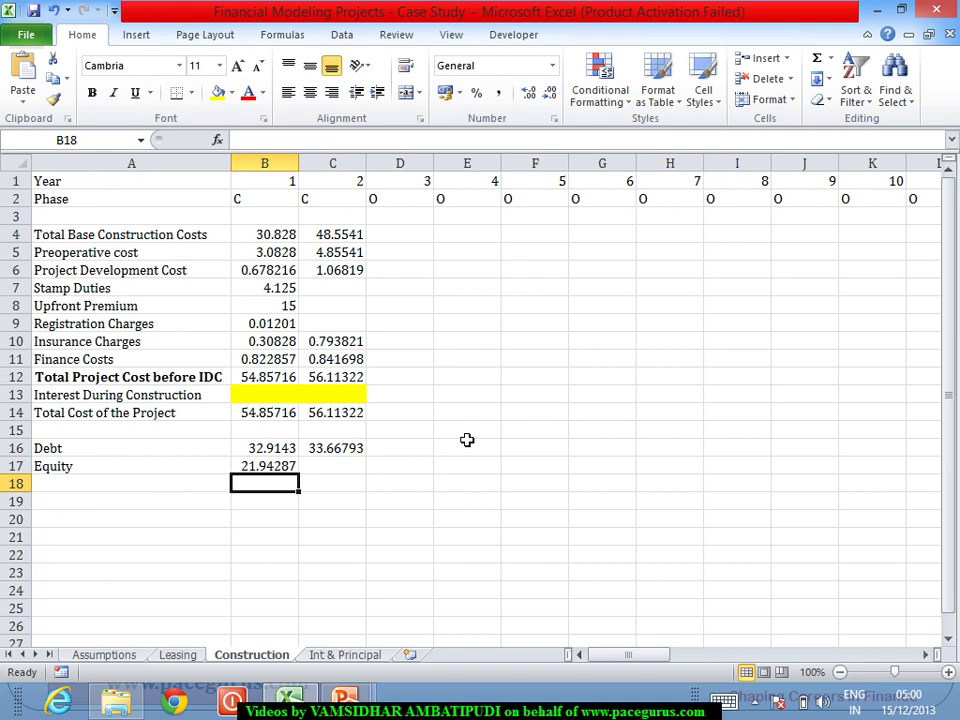
Step: Rewrite B17 as =IF(B14="","",B14*Assumptions!$B$23)
{"action": "left_click", "coordinate": [272, 468]}
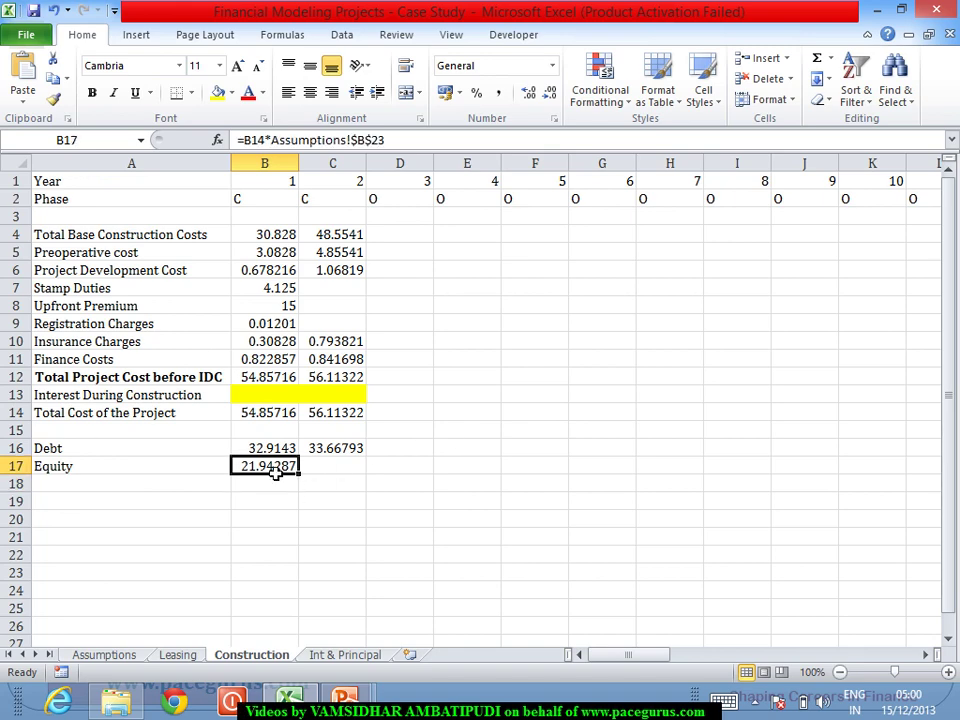
{"action": "left_click", "coordinate": [251, 141]}
{"action": "type", "text": "IF("}
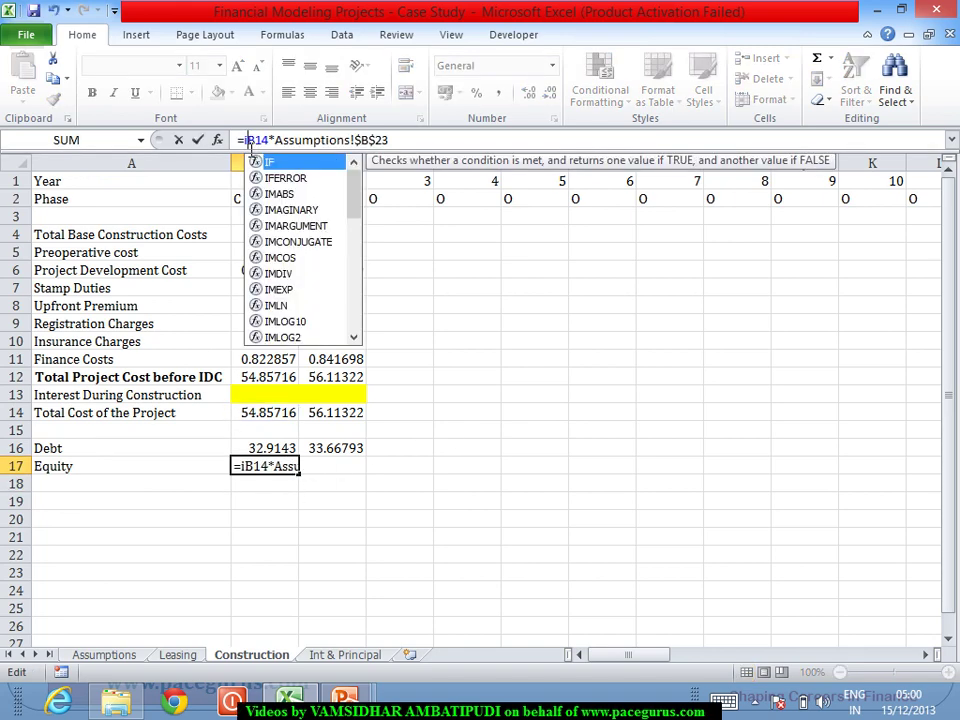
{"action": "left_click", "coordinate": [272, 418]}
{"action": "type", "text": "=\"\""}
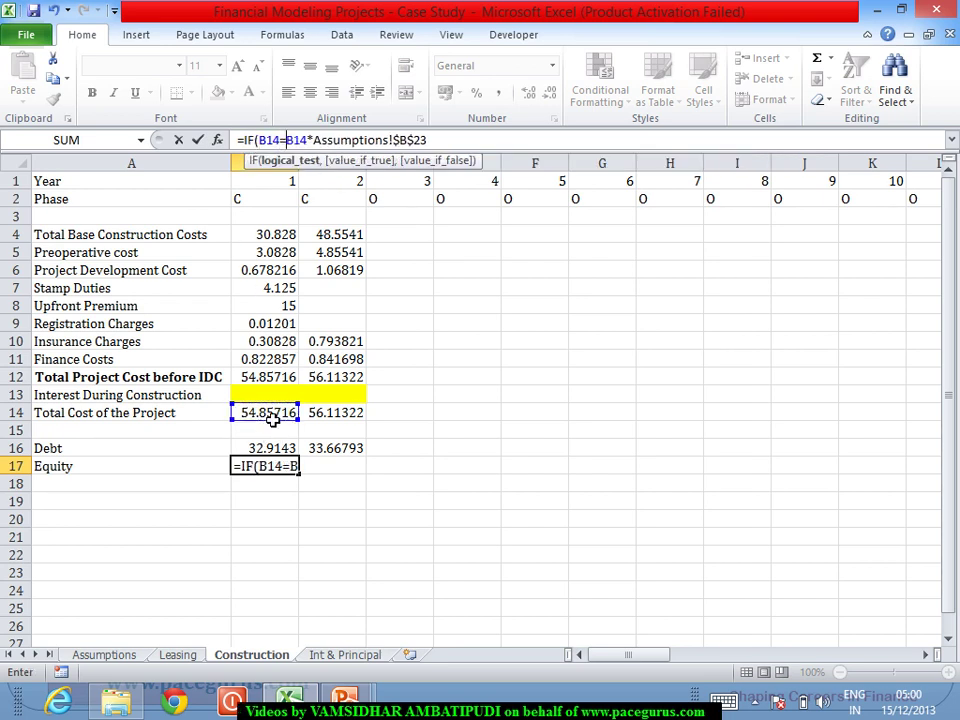
{"action": "type", "text": ",\"\""}
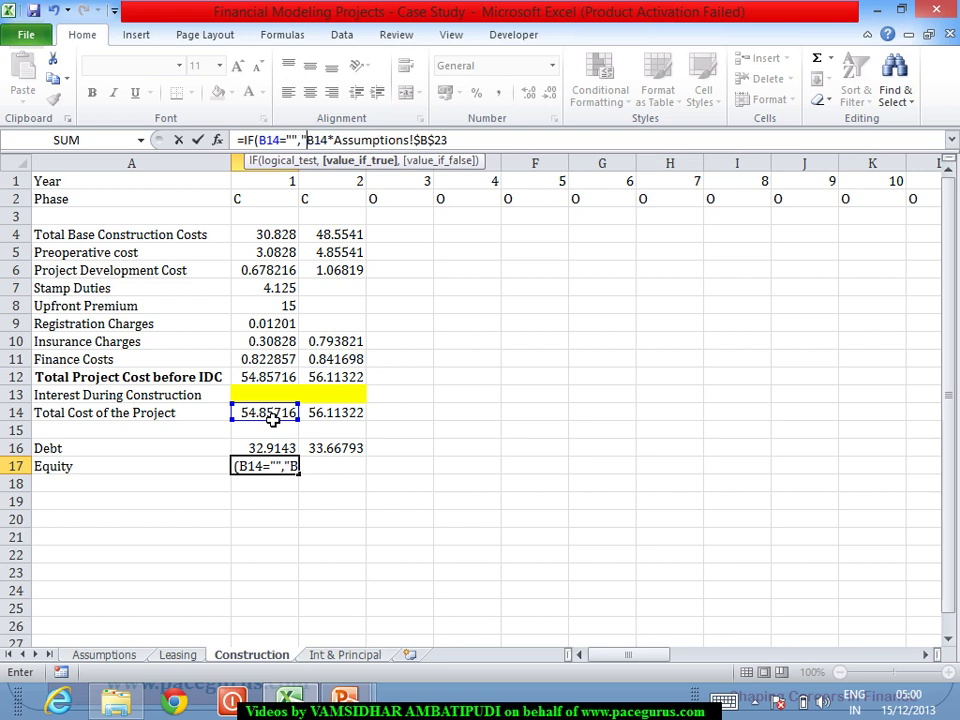
{"action": "type", "text": ","}
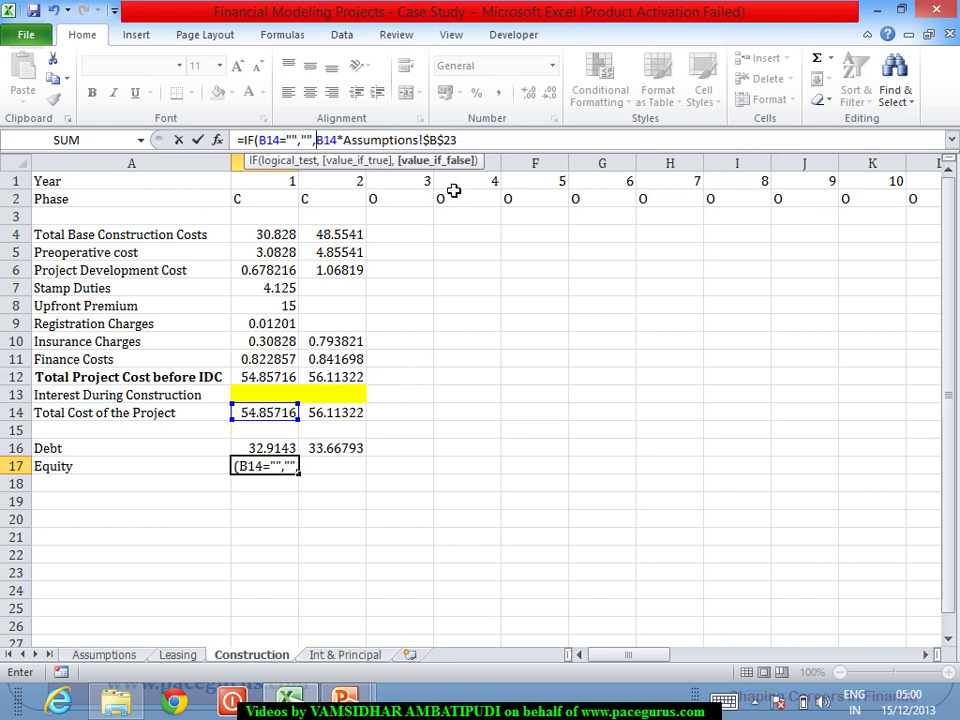
{"action": "type", "text": ")"}
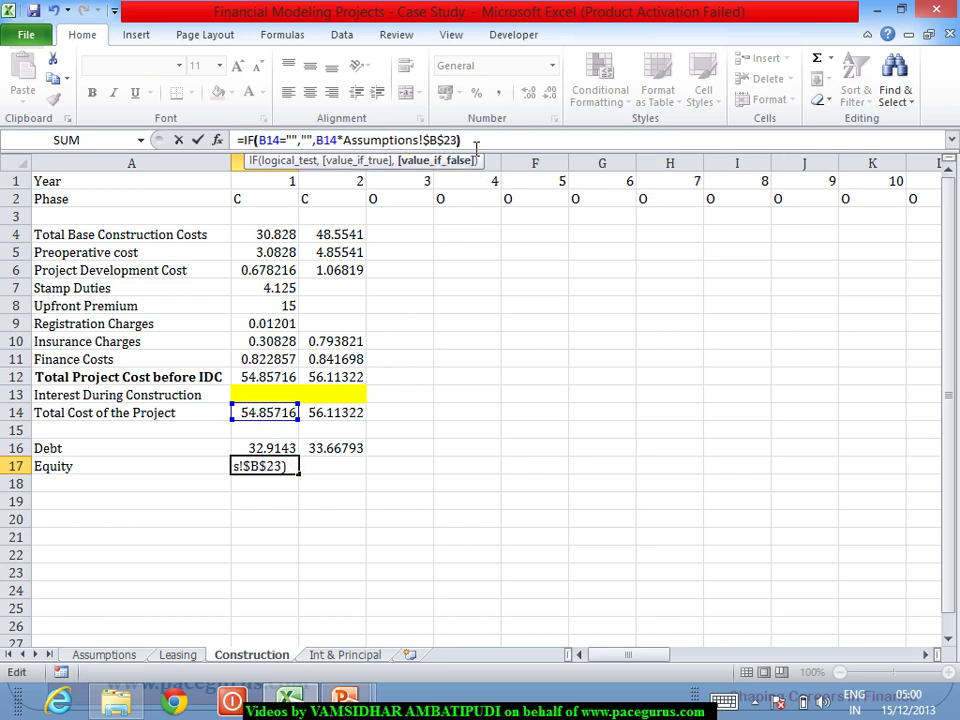
{"action": "key", "text": "Return"}
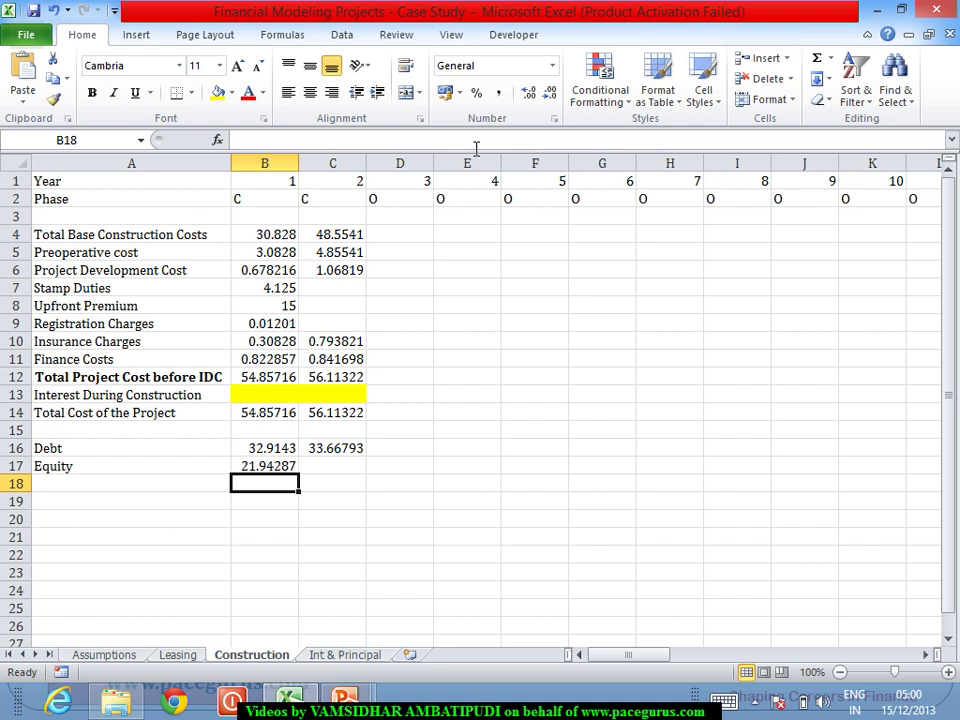
Step: Fill the Equity formula along row 17 through column AZ
{"action": "left_click", "coordinate": [268, 468]}
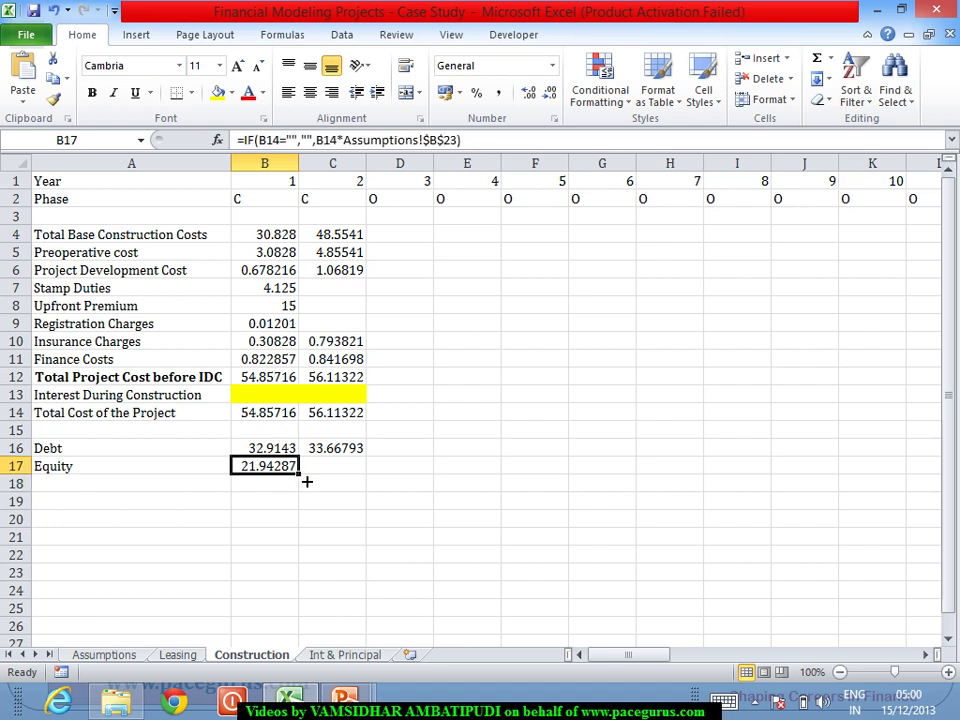
{"action": "left_click_drag", "start_coordinate": [307, 482], "coordinate": [955, 497]}
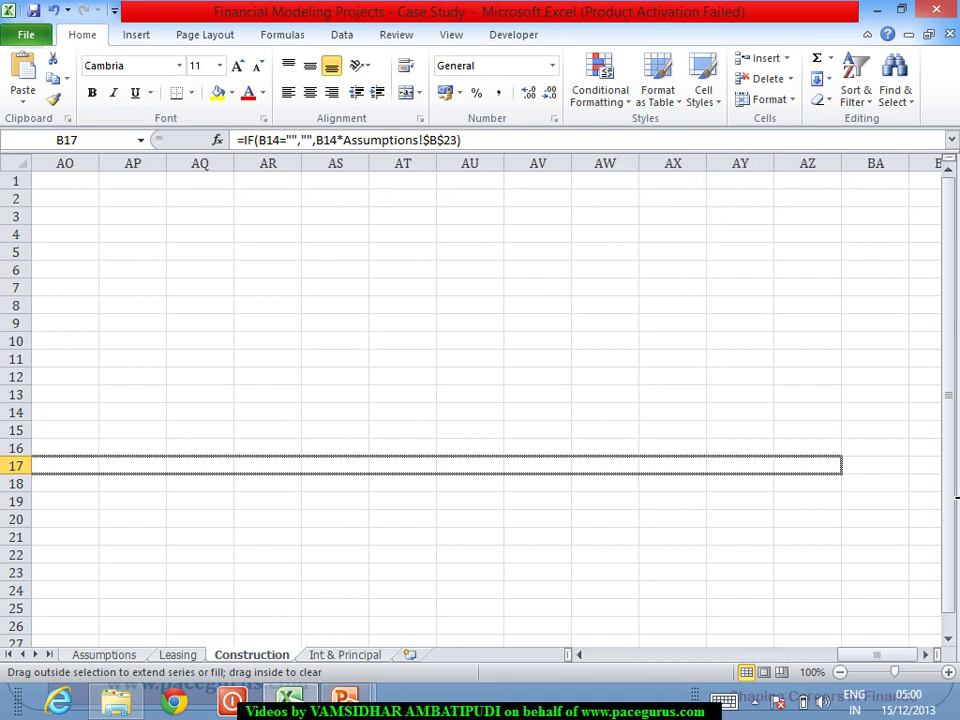
{"action": "left_click_drag", "start_coordinate": [865, 522], "coordinate": [861, 514]}
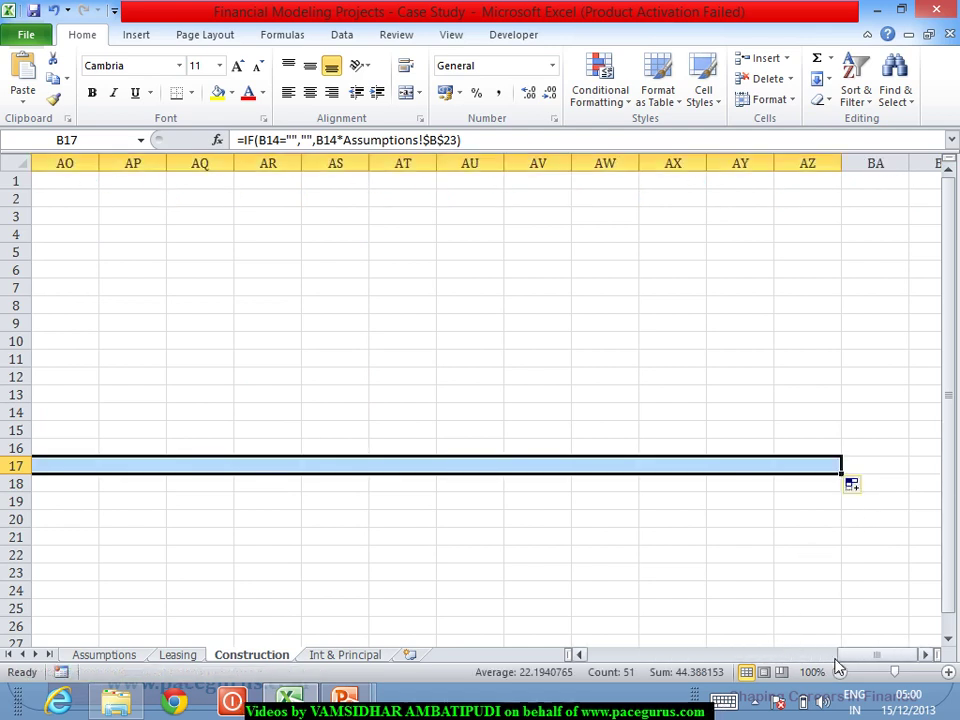
{"action": "left_click_drag", "start_coordinate": [861, 659], "coordinate": [590, 659]}
{"action": "left_click", "coordinate": [399, 590]}
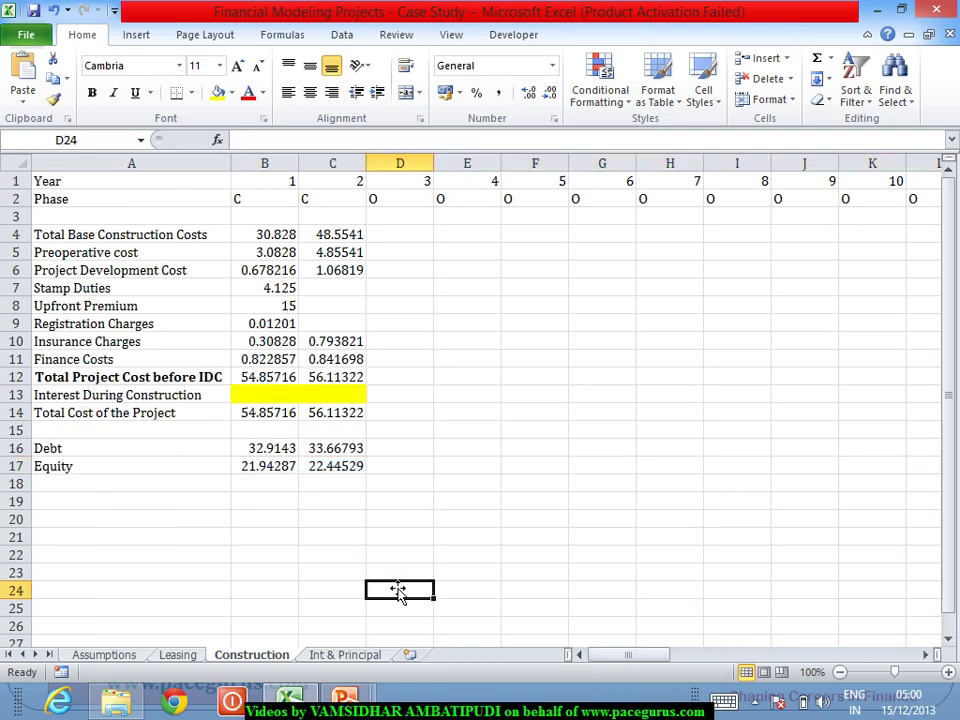
{"action": "left_click", "coordinate": [283, 453]}
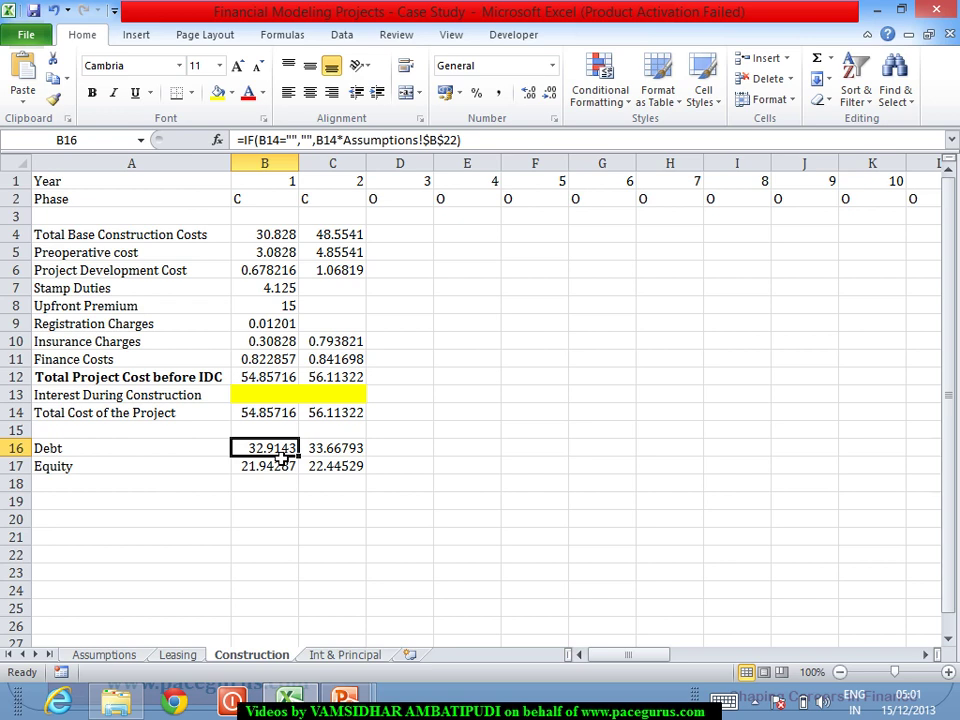
Step: Look at the empty Int & Principal sheet, then view the Assumptions financing terms
{"action": "left_click", "coordinate": [343, 656]}
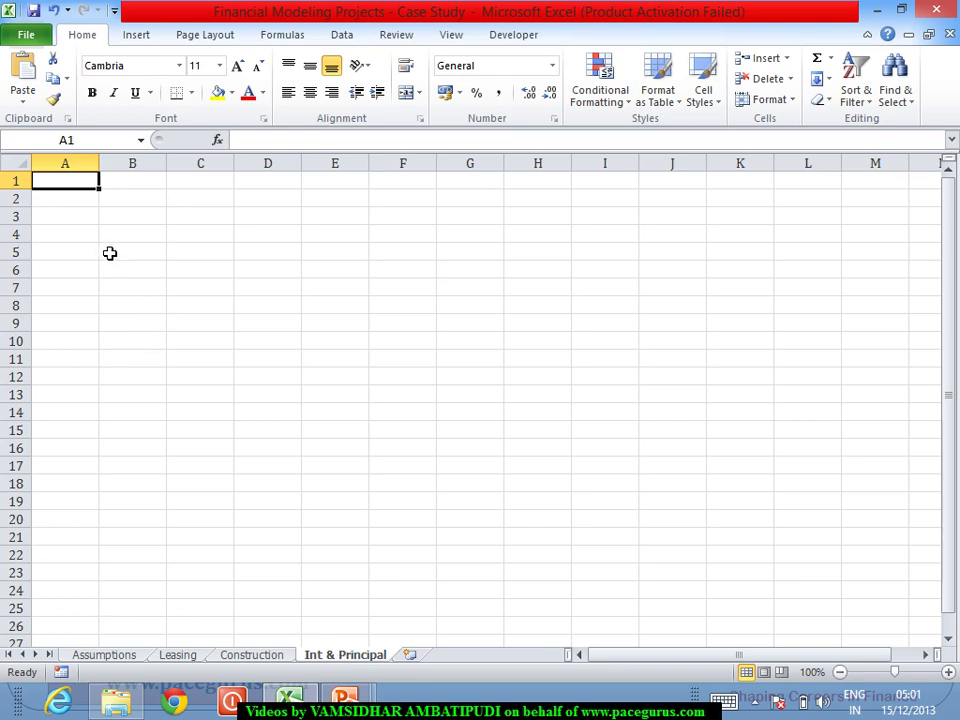
{"action": "left_click", "coordinate": [132, 656]}
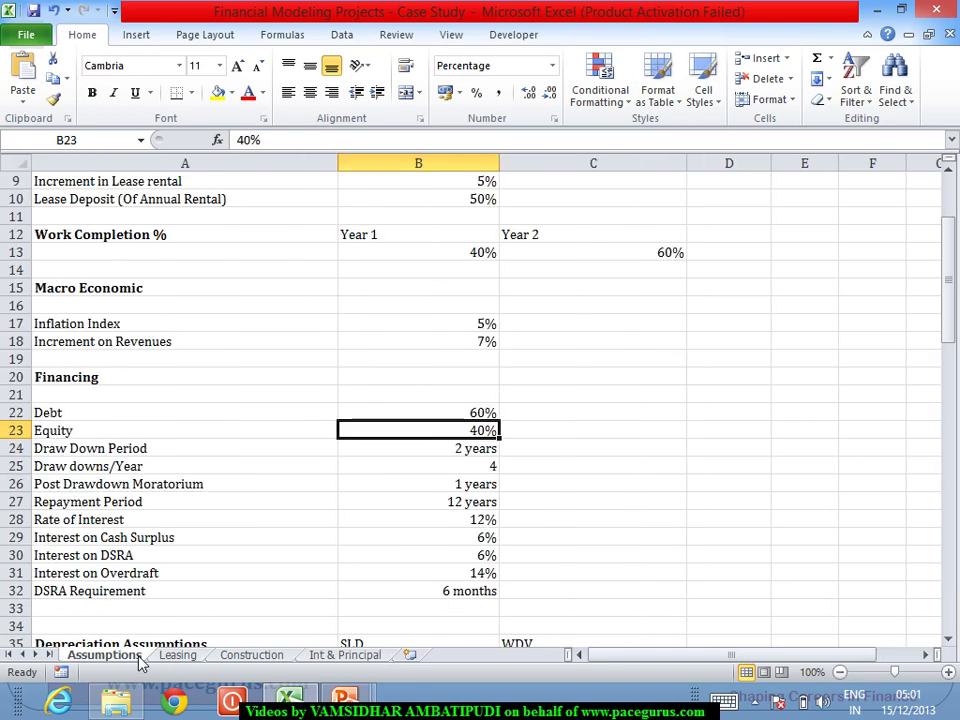
{"action": "left_click", "coordinate": [457, 451]}
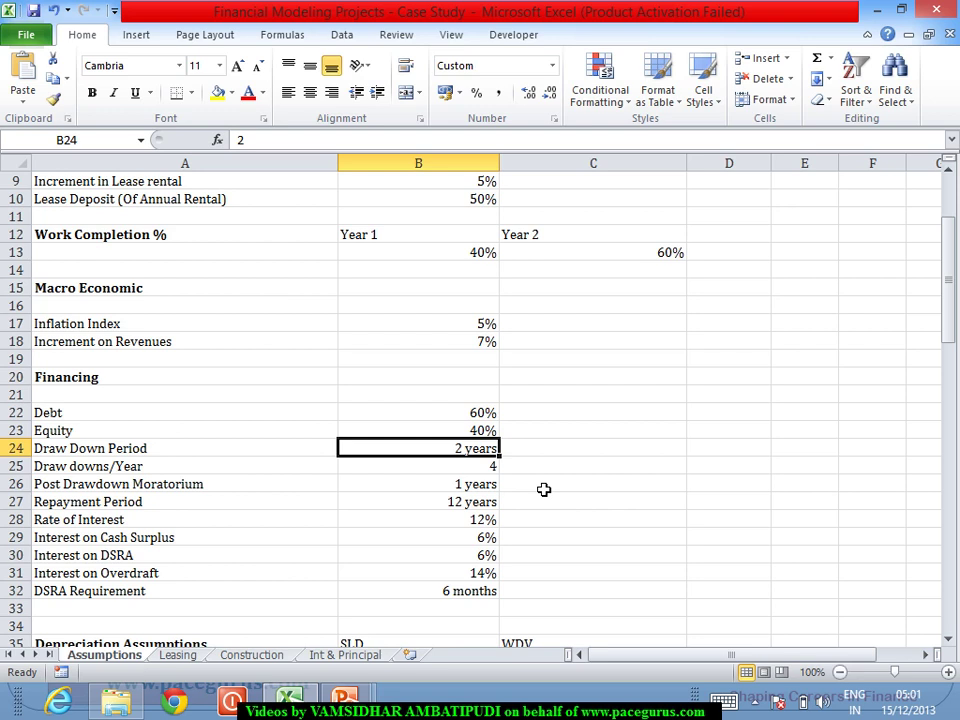
{"action": "key", "text": "Down"}
{"action": "key", "text": "Down"}
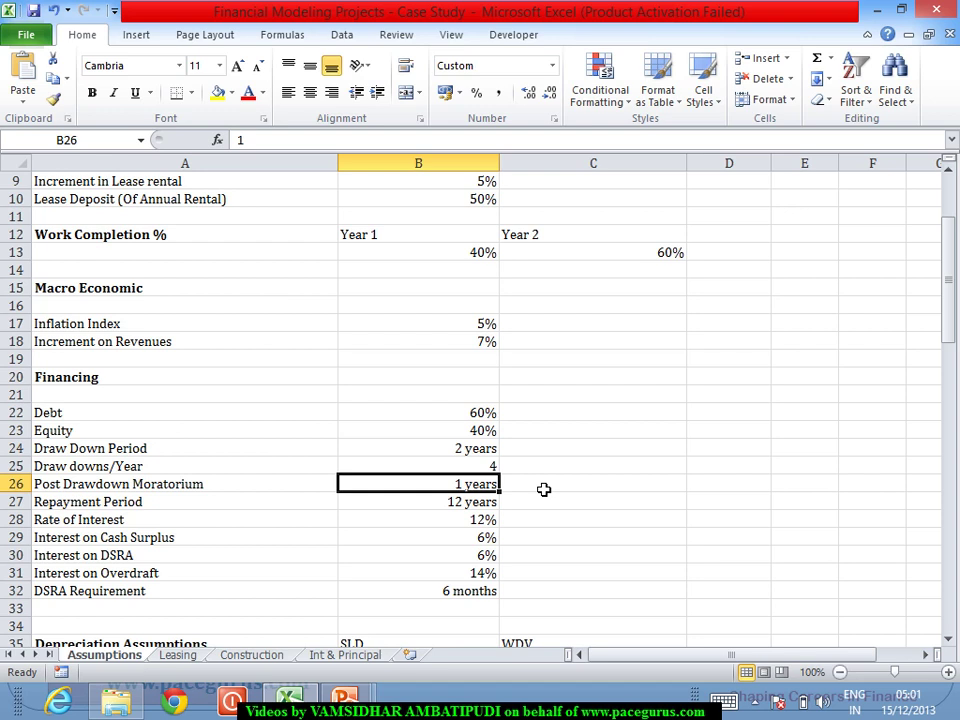
{"action": "key", "text": "Up"}
{"action": "key", "text": "Up"}
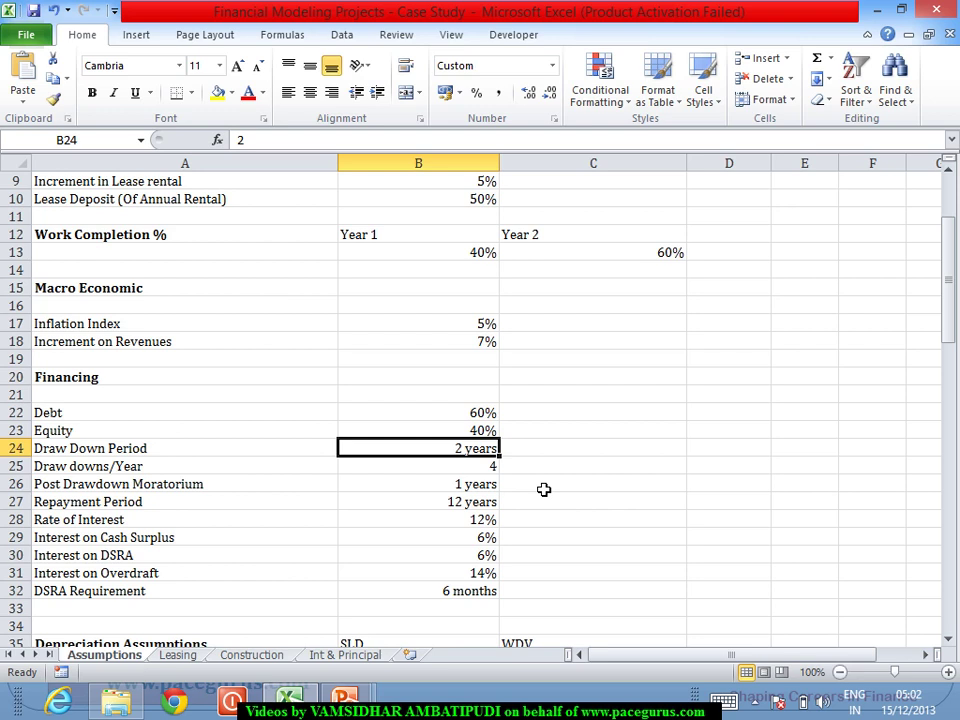
{"action": "key", "text": "Down"}
{"action": "key", "text": "Down"}
{"action": "key", "text": "Down"}
{"action": "key", "text": "Up"}
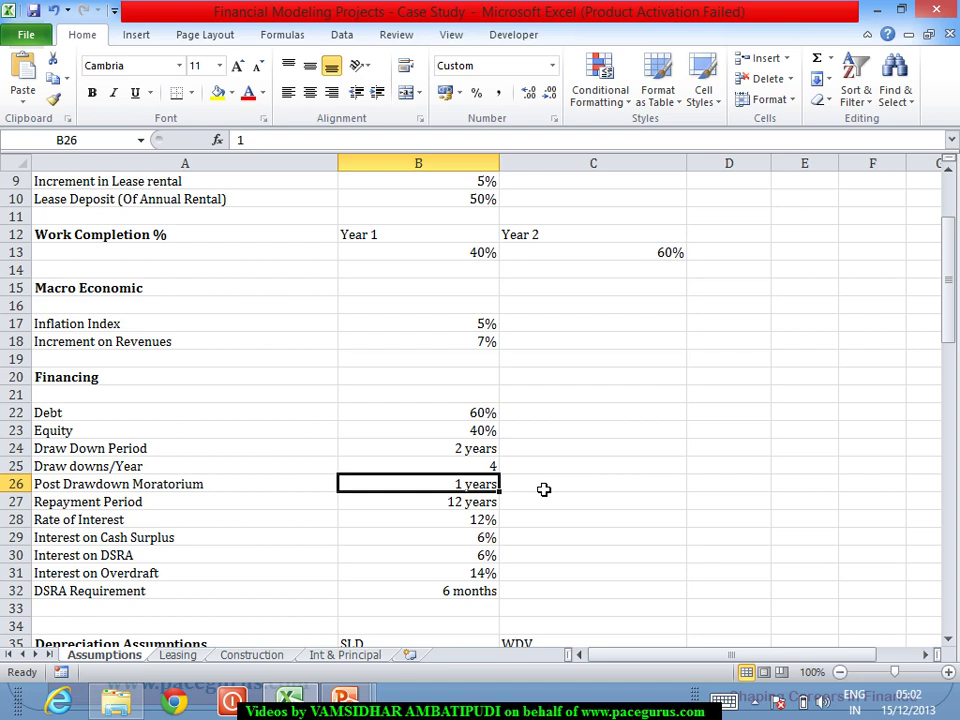
{"action": "key", "text": "Down"}
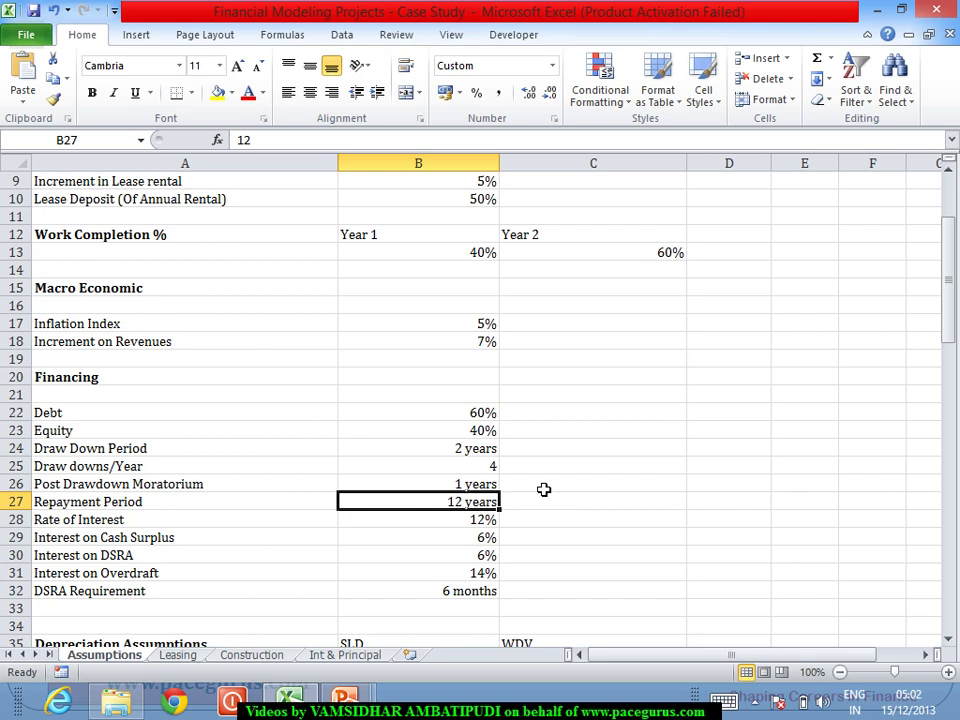
{"action": "key", "text": "Up"}
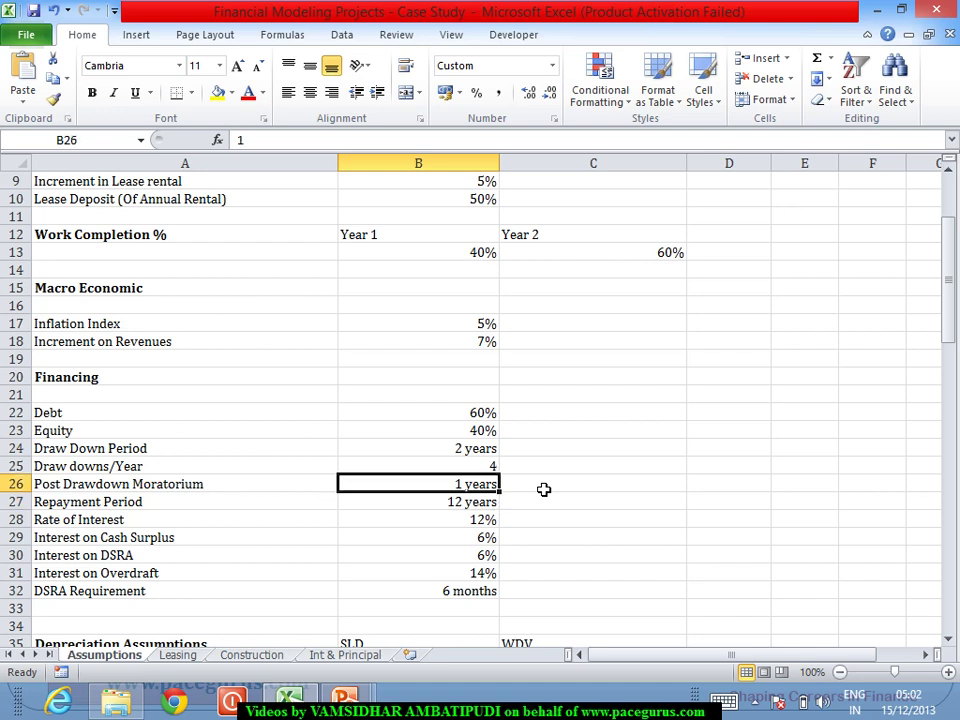
{"action": "key", "text": "Up"}
{"action": "key", "text": "Up"}
{"action": "key", "text": "Down"}
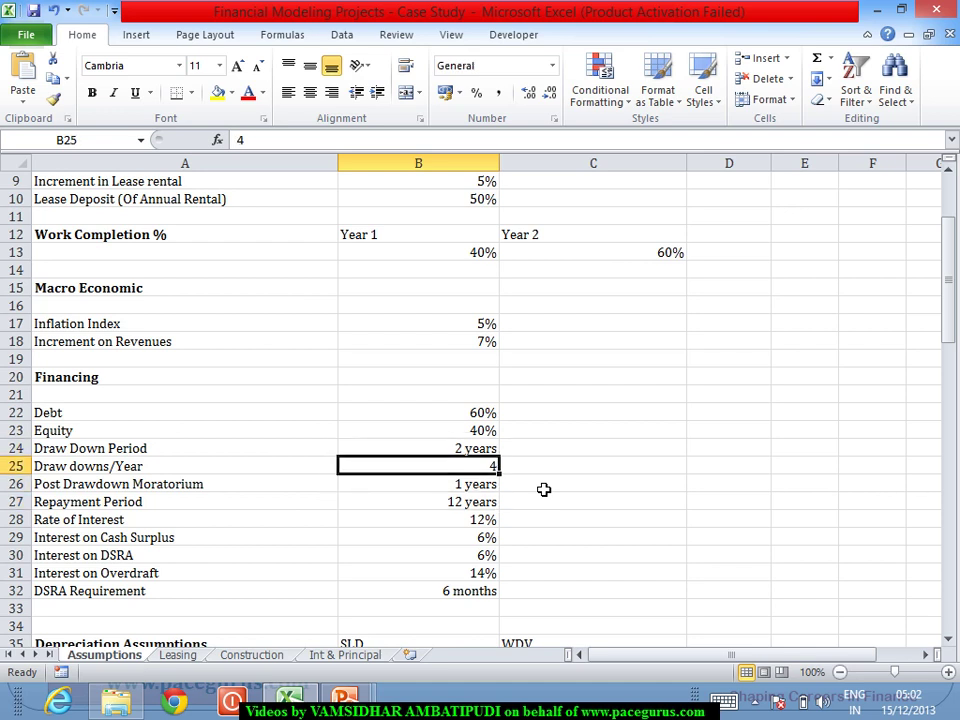
{"action": "key", "text": "Down"}
{"action": "key", "text": "Up"}
{"action": "key", "text": "Up"}
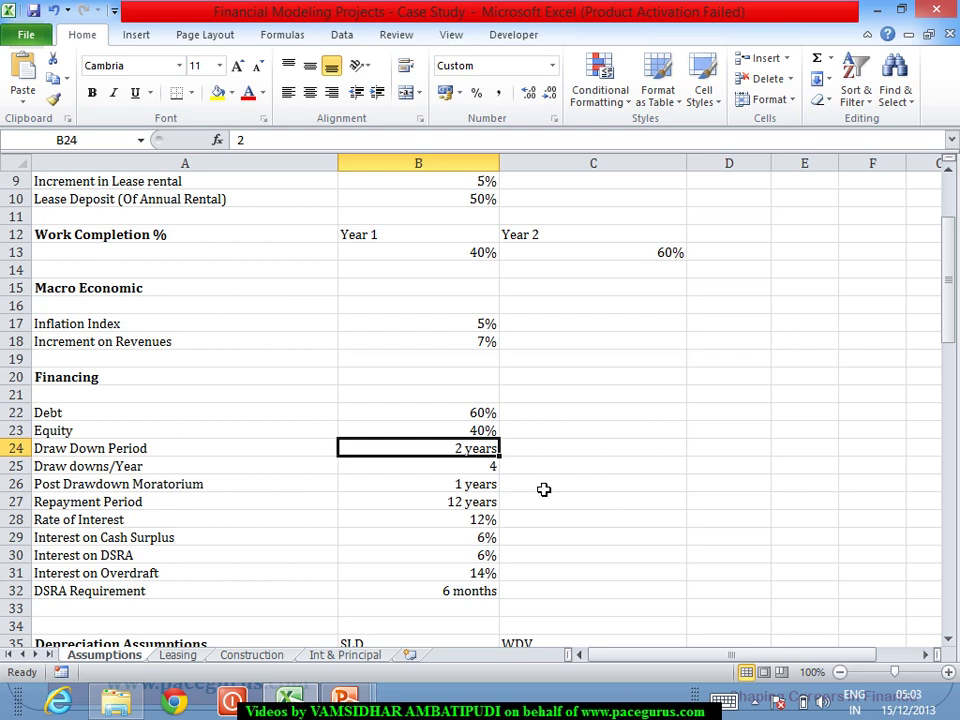
{"action": "key", "text": "Down"}
{"action": "key", "text": "Down"}
{"action": "key", "text": "Down"}
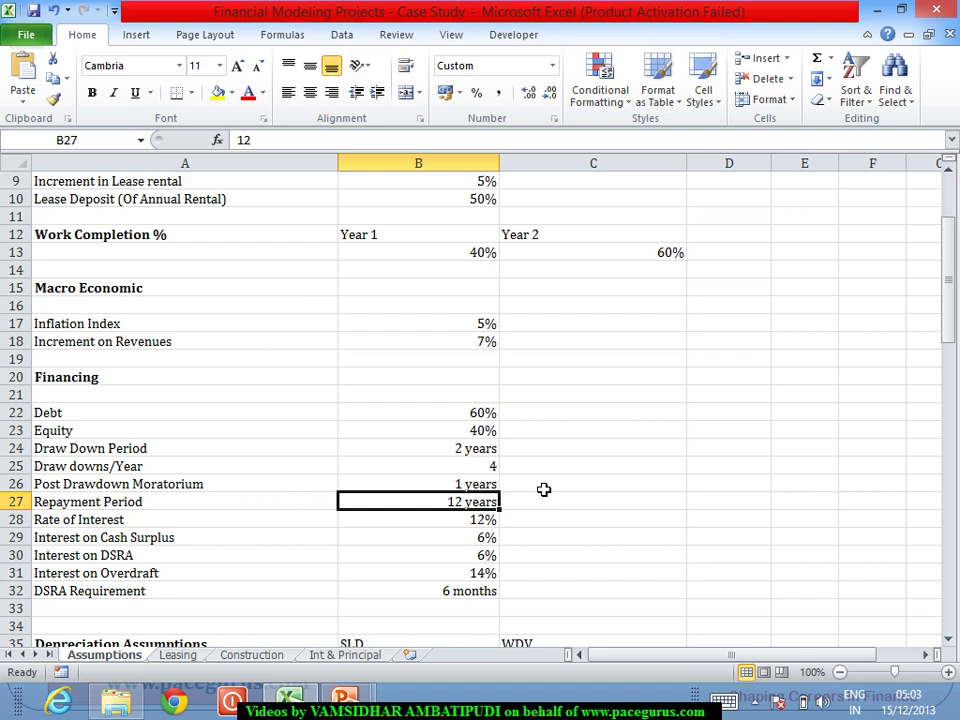
{"action": "key", "text": "Up"}
{"action": "key", "text": "Up"}
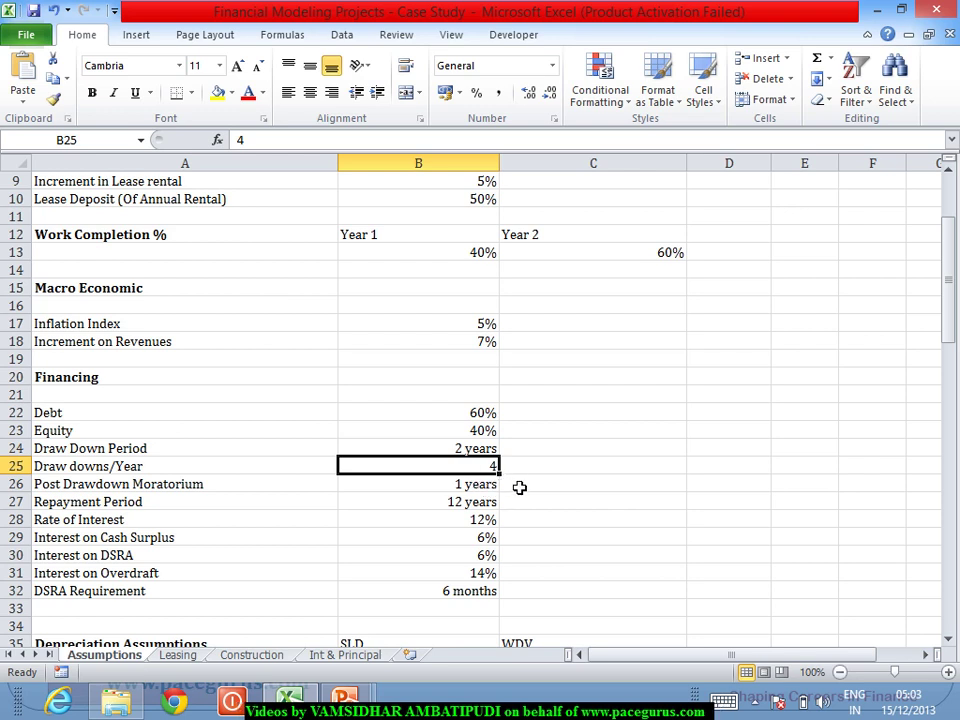
Step: Type bold headings 'Period #' in B2 and 'Year #' in C2 of Int & Principal
{"action": "left_click", "coordinate": [362, 657]}
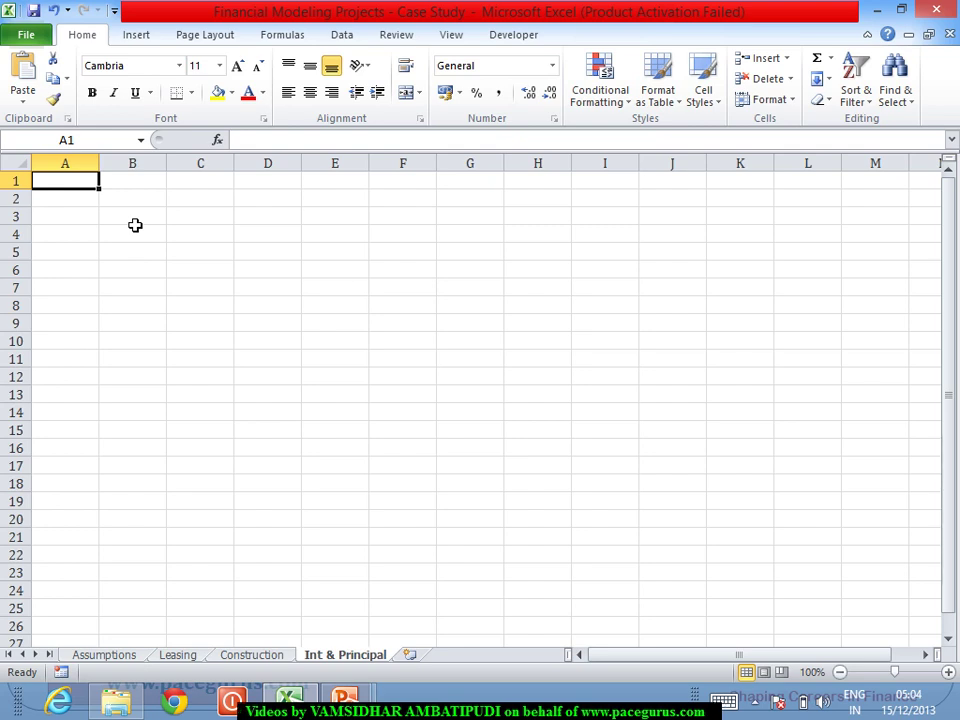
{"action": "key", "text": "Down"}
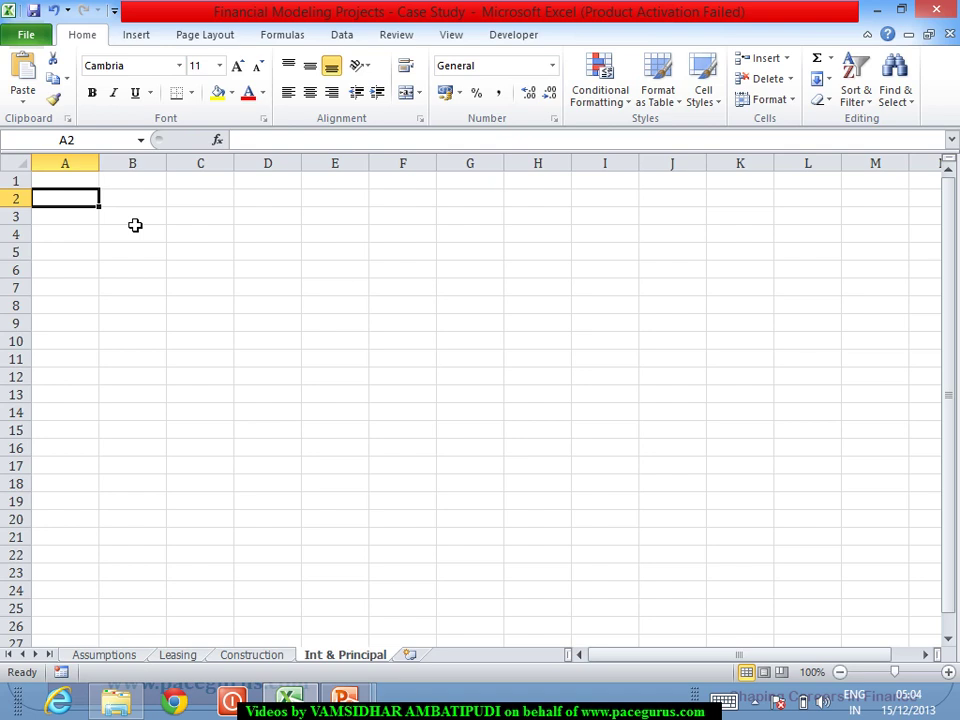
{"action": "key", "text": "Right"}
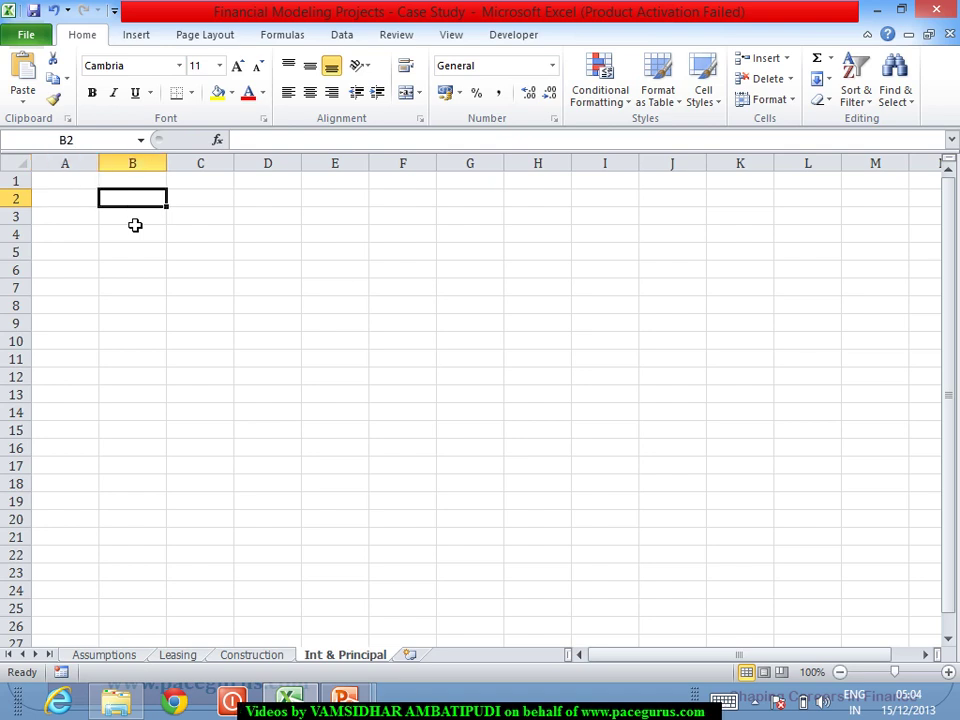
{"action": "key", "text": "ctrl+b"}
{"action": "type", "text": "Period"}
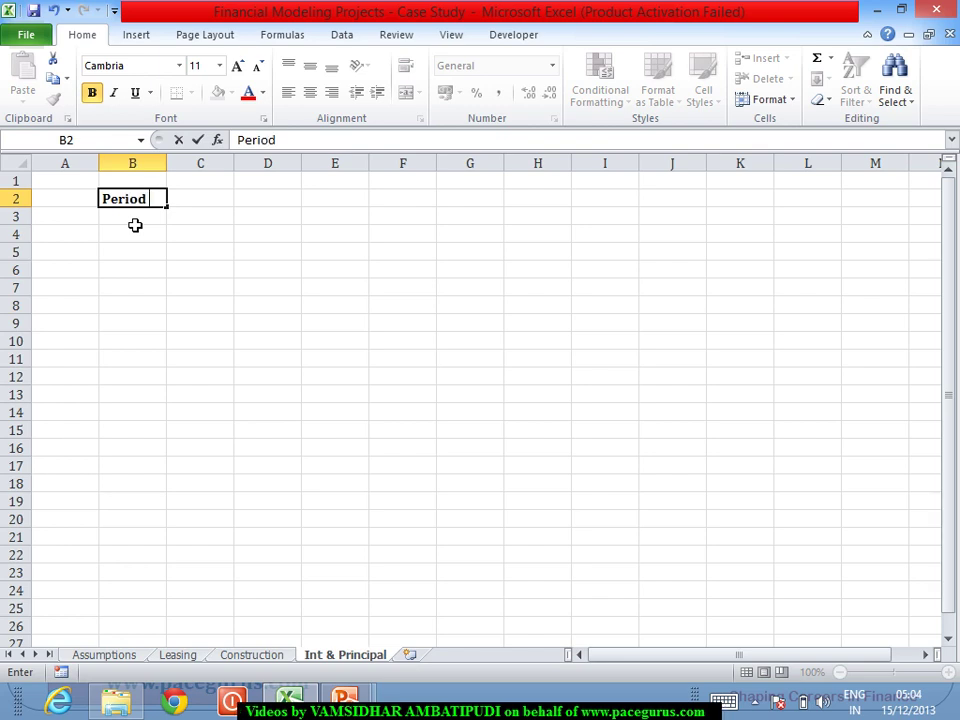
{"action": "type", "text": " #"}
{"action": "key", "text": "Tab"}
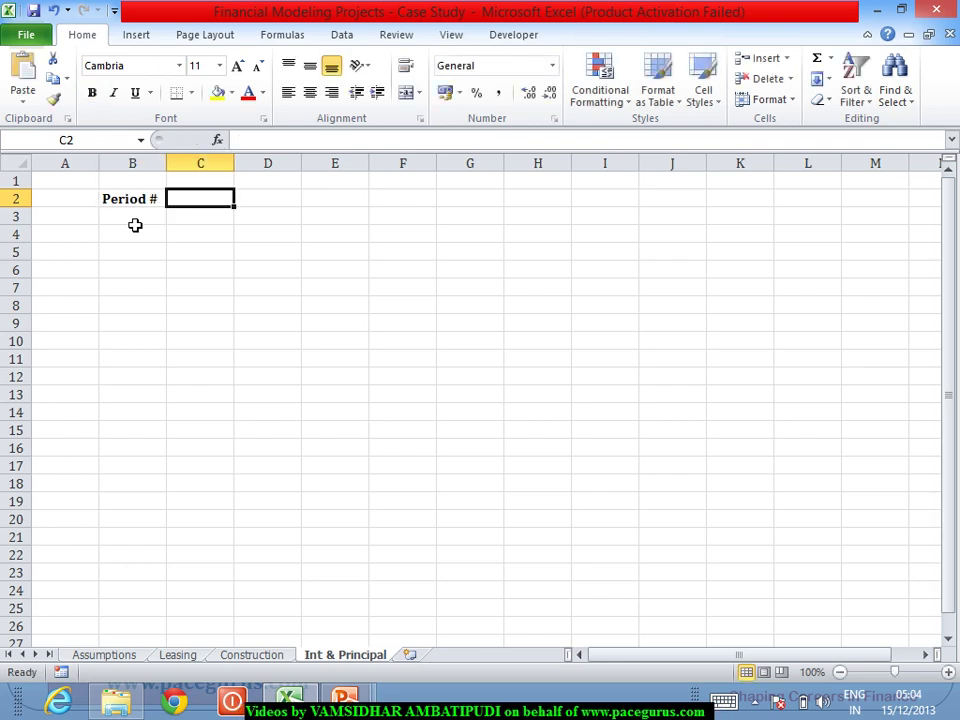
{"action": "key", "text": "ctrl+b"}
{"action": "type", "text": "Year"}
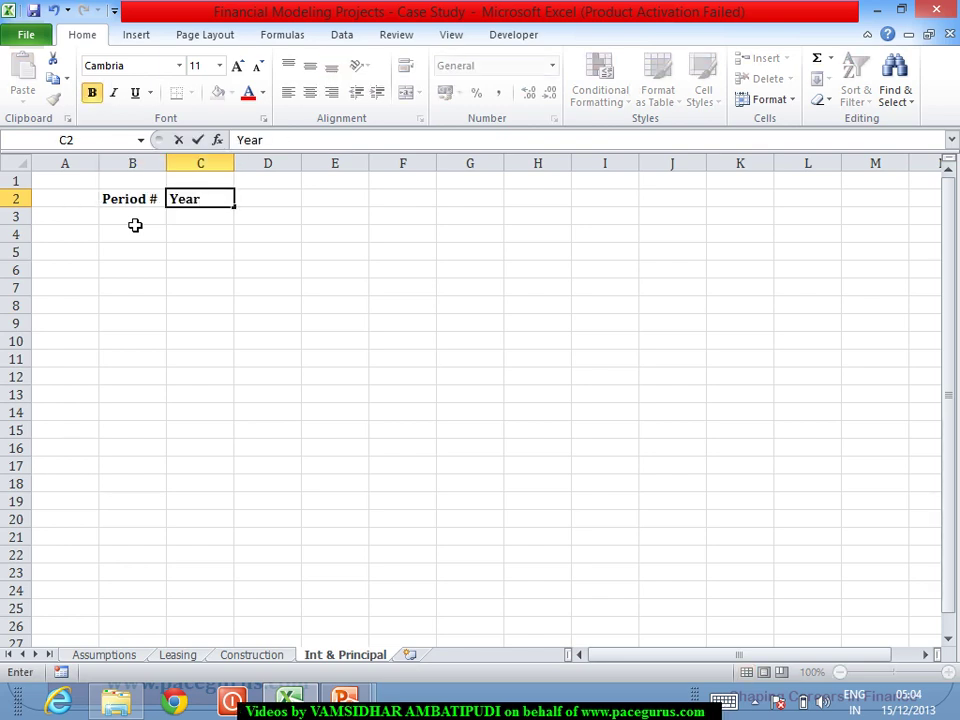
{"action": "type", "text": " #"}
{"action": "key", "text": "Tab"}
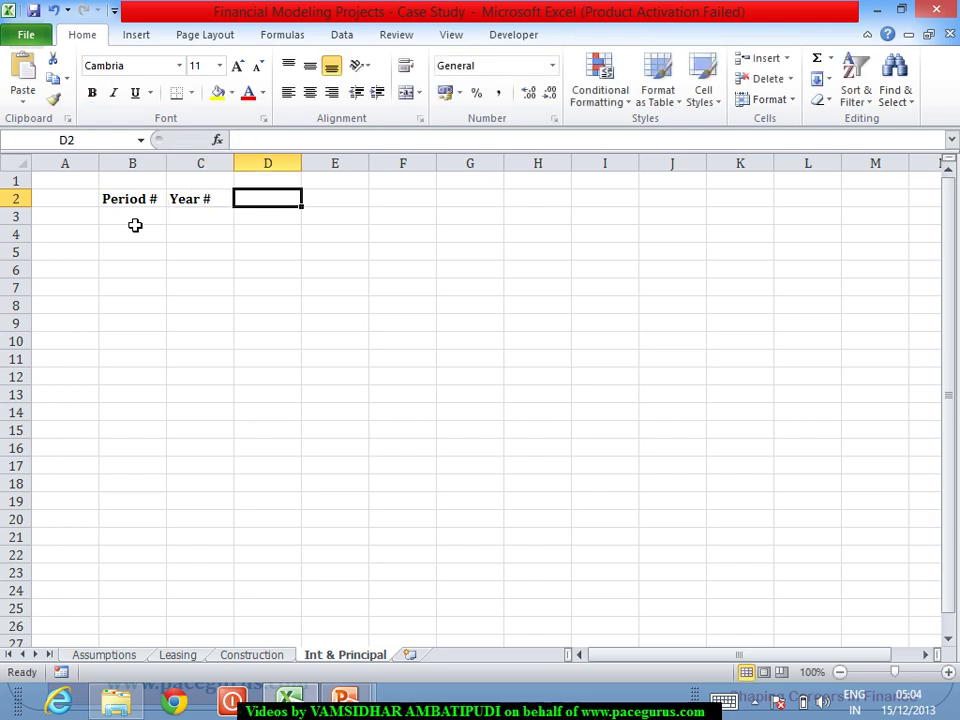
{"action": "key", "text": "Left"}
{"action": "left_click", "coordinate": [135, 225]}
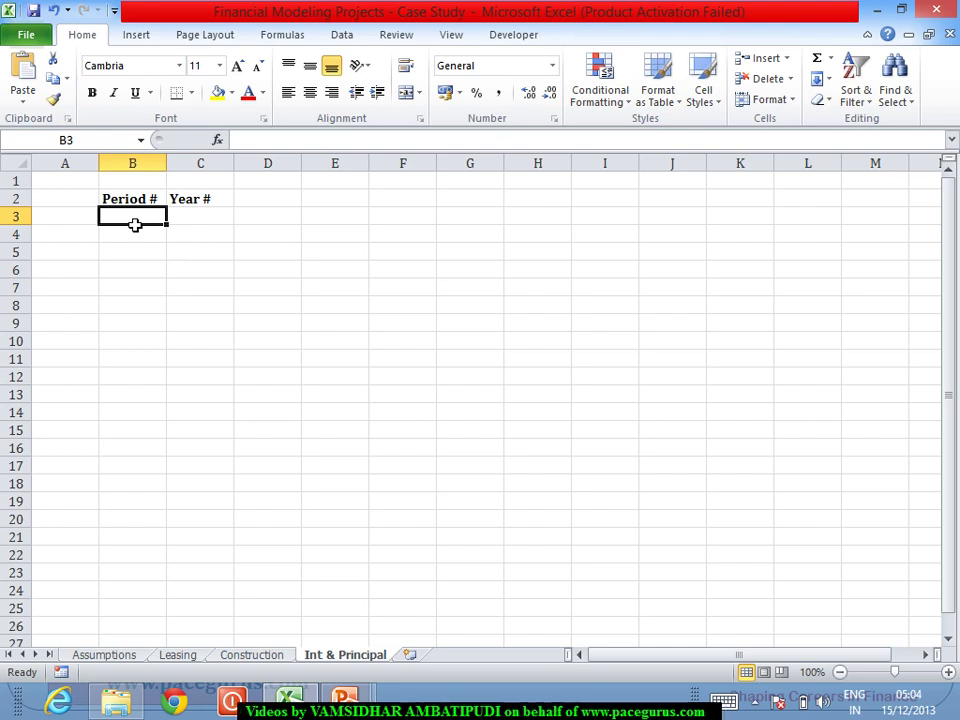
Step: Enter 1 as the first Period # in B3 and begin B4's IF test comparing B3
{"action": "type", "text": "1"}
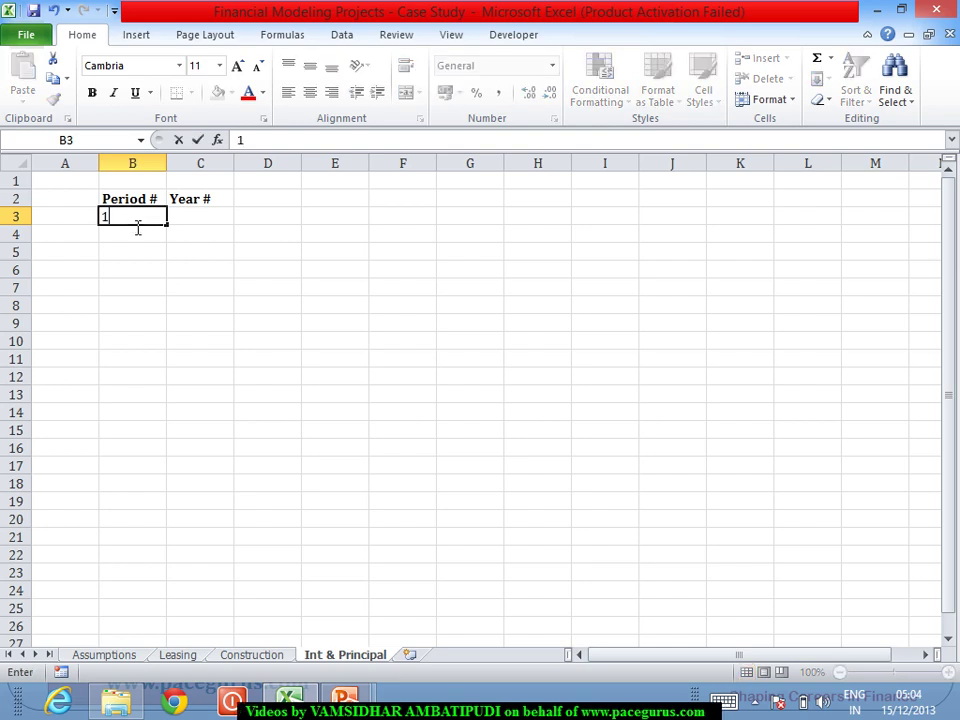
{"action": "key", "text": "Return"}
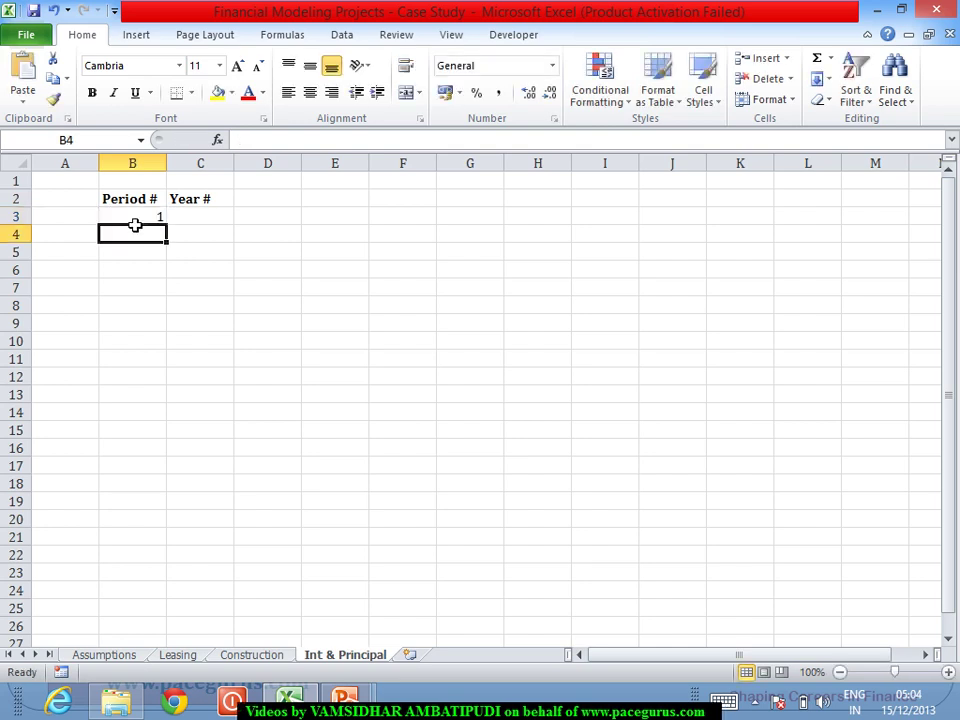
{"action": "type", "text": "="}
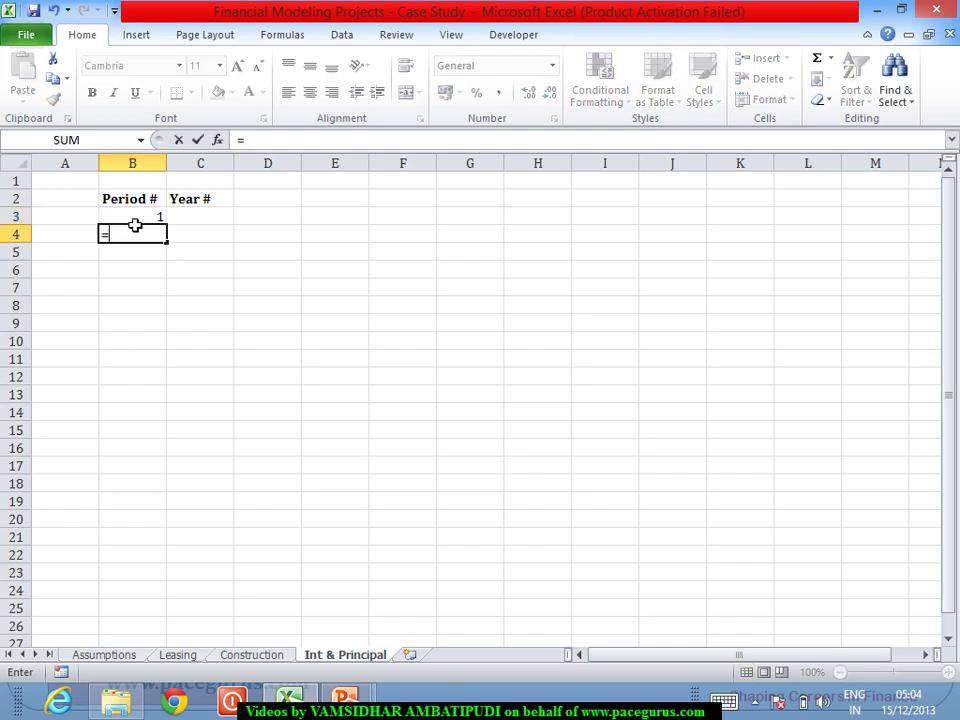
{"action": "type", "text": "i"}
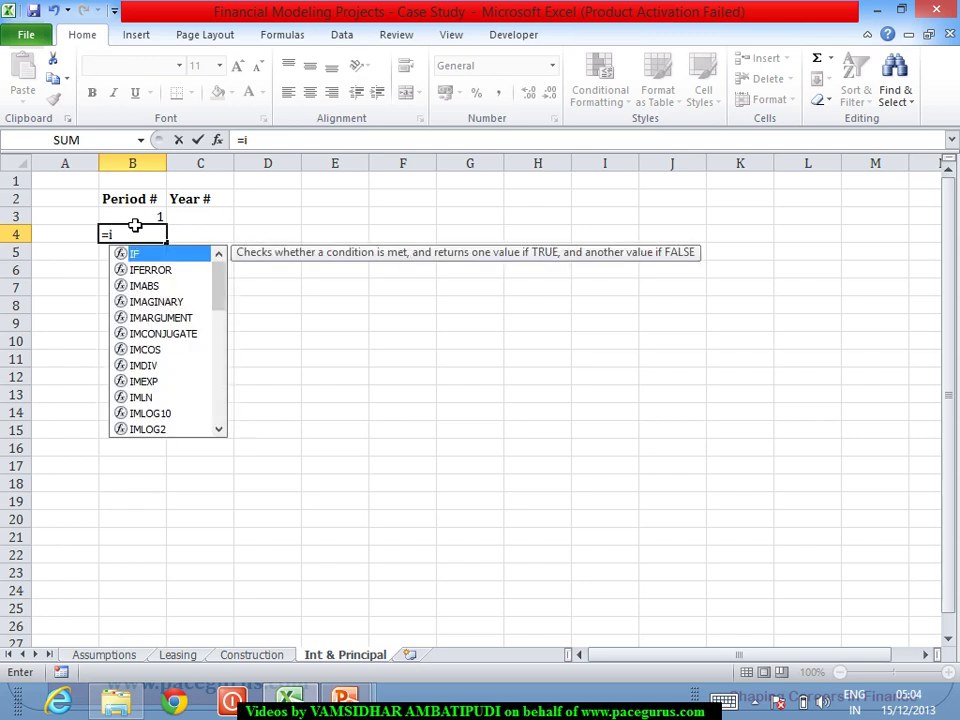
{"action": "type", "text": "f"}
{"action": "key", "text": "Tab"}
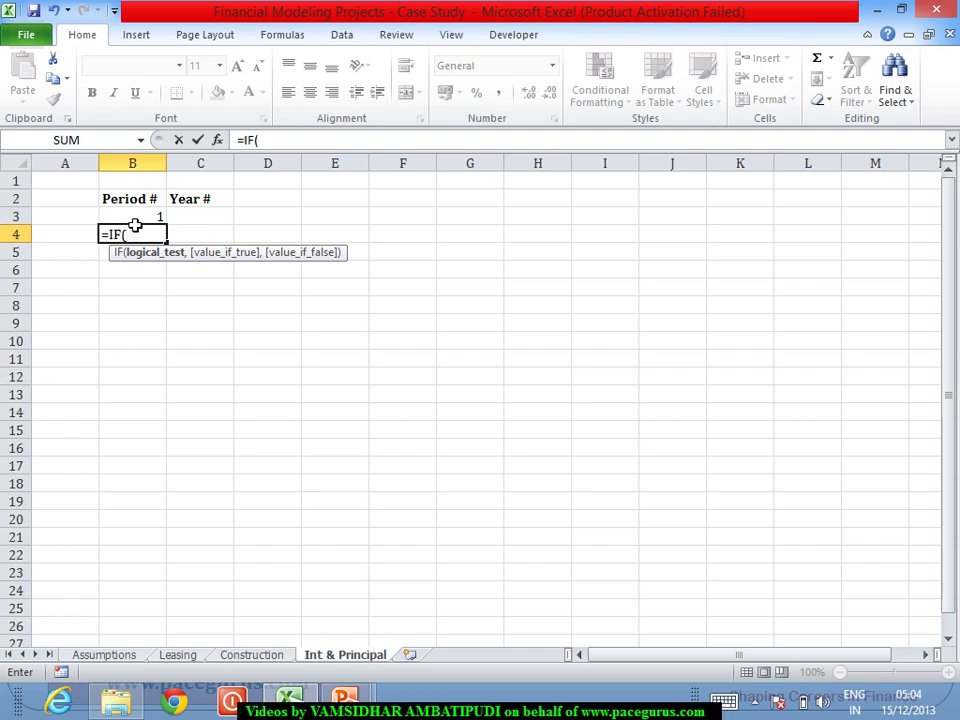
{"action": "left_click", "coordinate": [135, 217]}
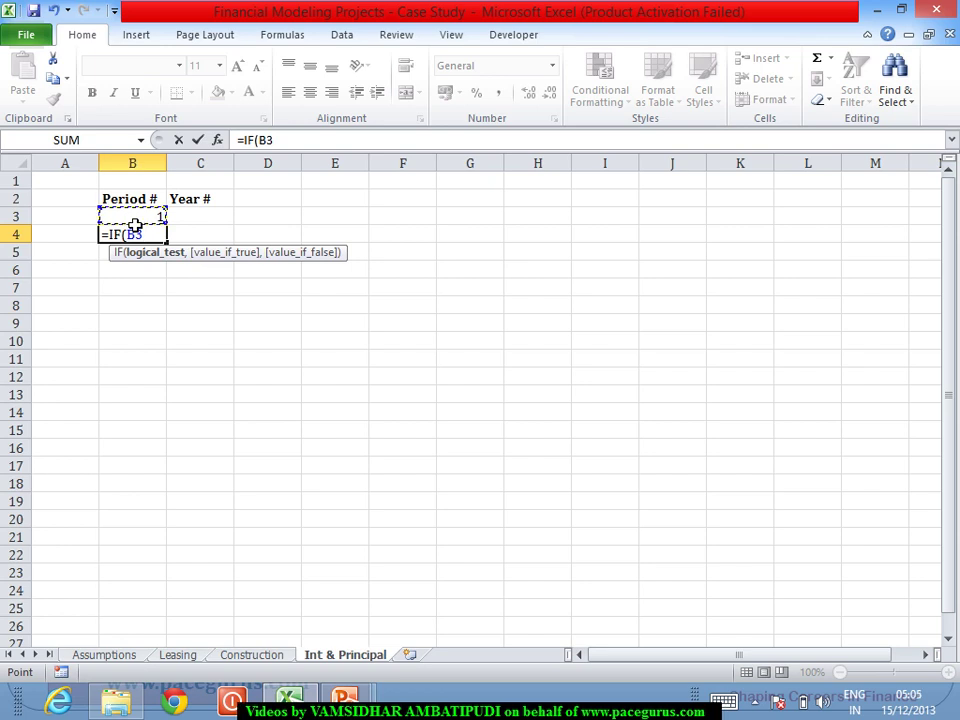
{"action": "type", "text": "<"}
Step: Complete B4 as =IF(B3<Assumptions!$B$25,'Int & Principal'!B3+1,1), showing 2
{"action": "left_click", "coordinate": [127, 656]}
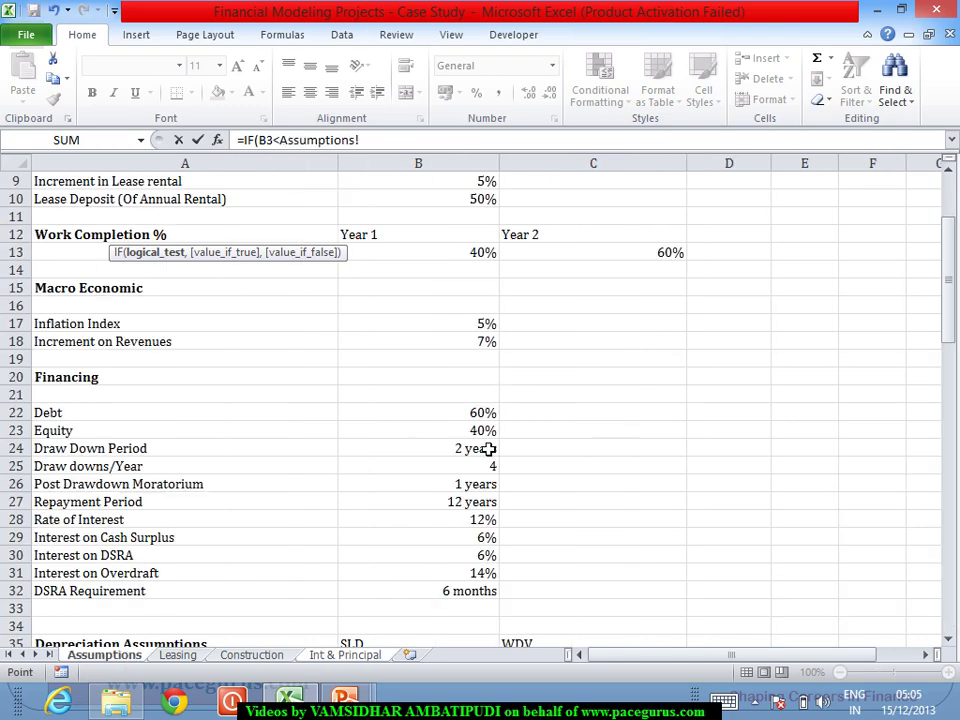
{"action": "left_click", "coordinate": [488, 466]}
{"action": "key", "text": "F4"}
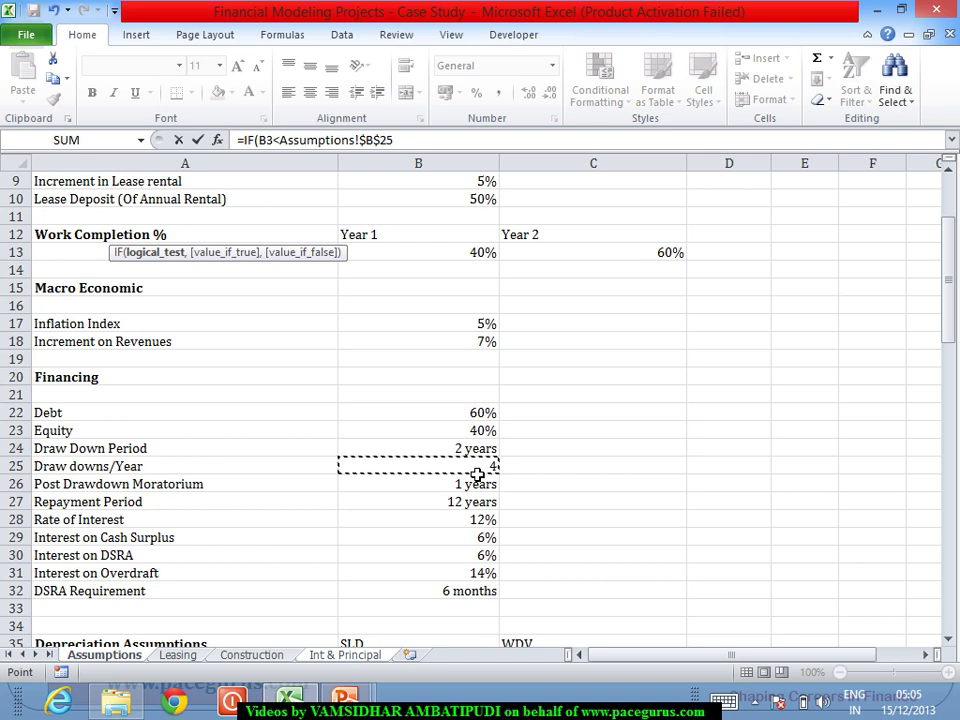
{"action": "type", "text": ","}
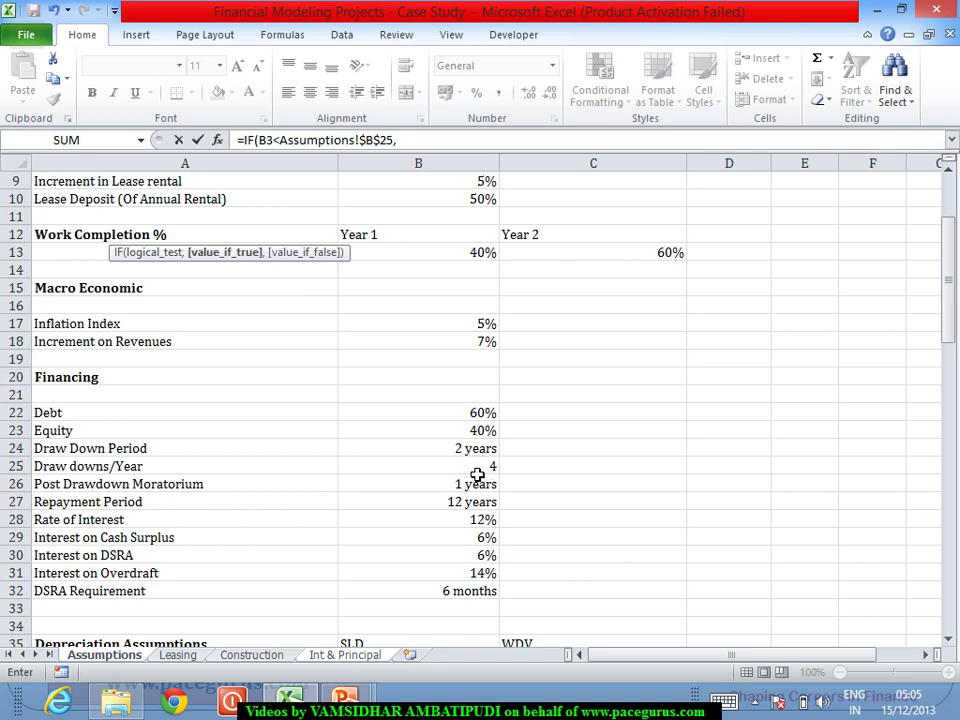
{"action": "left_click", "coordinate": [344, 654]}
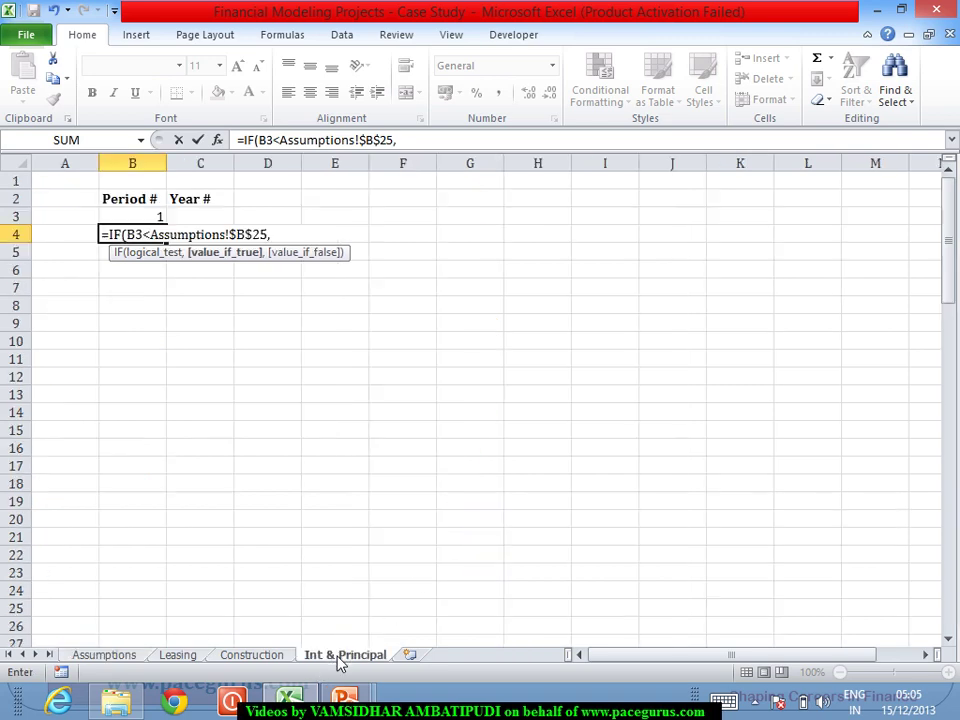
{"action": "left_click", "coordinate": [160, 217]}
{"action": "type", "text": "+1"}
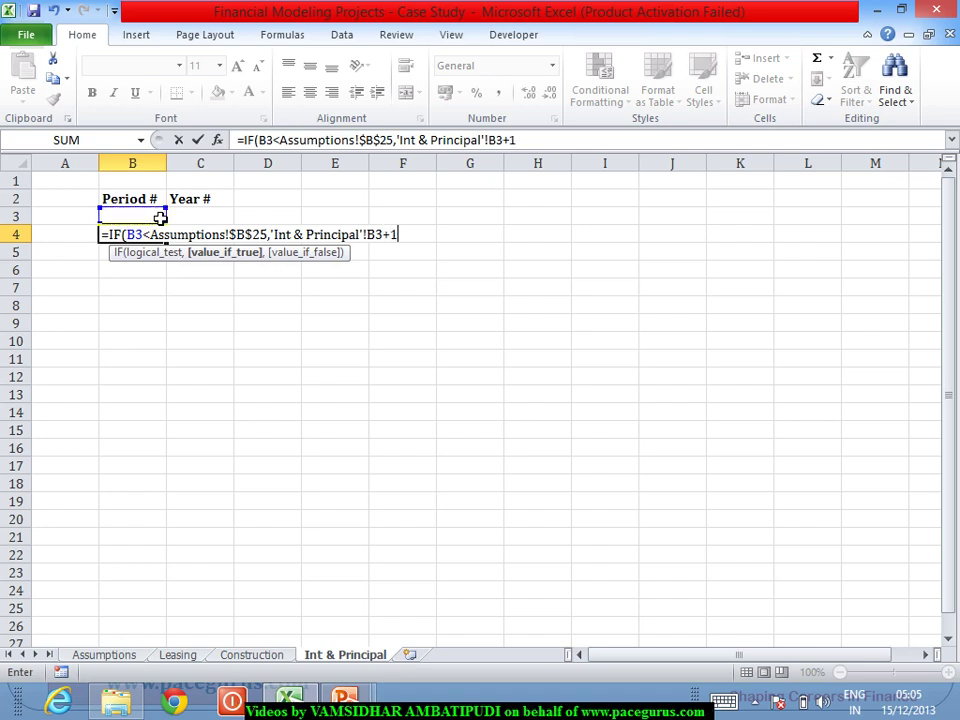
{"action": "type", "text": ","}
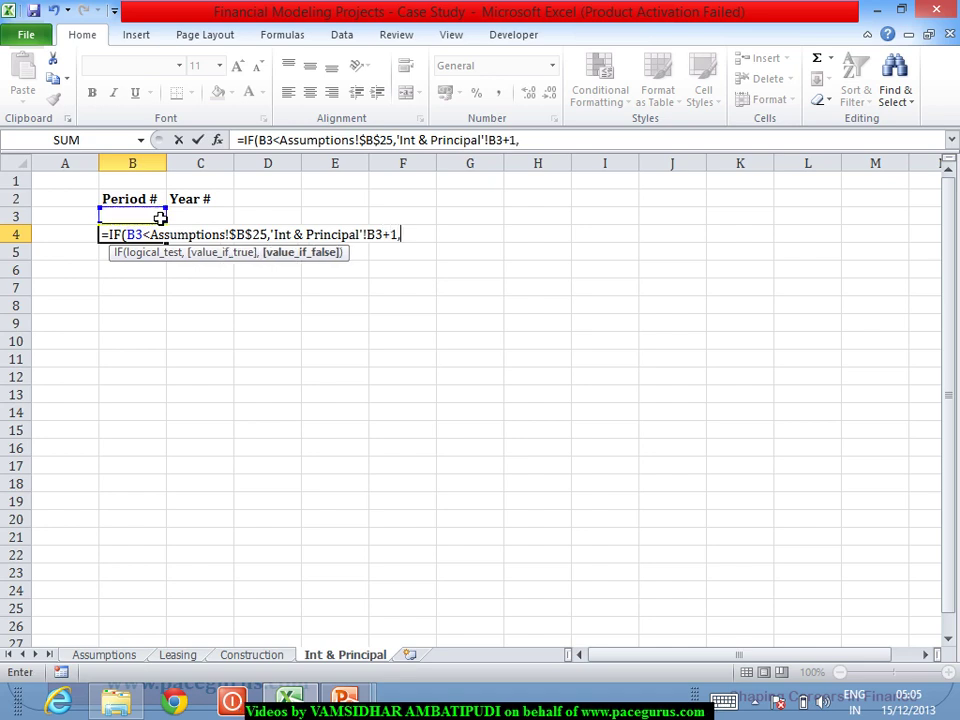
{"action": "type", "text": "1)"}
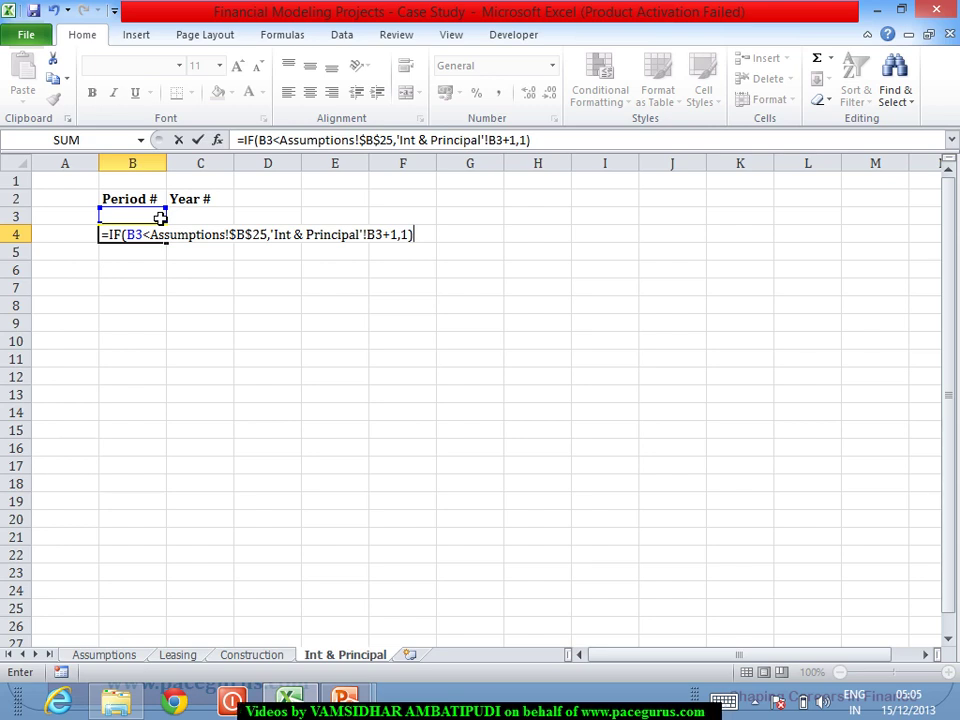
{"action": "key", "text": "Return"}
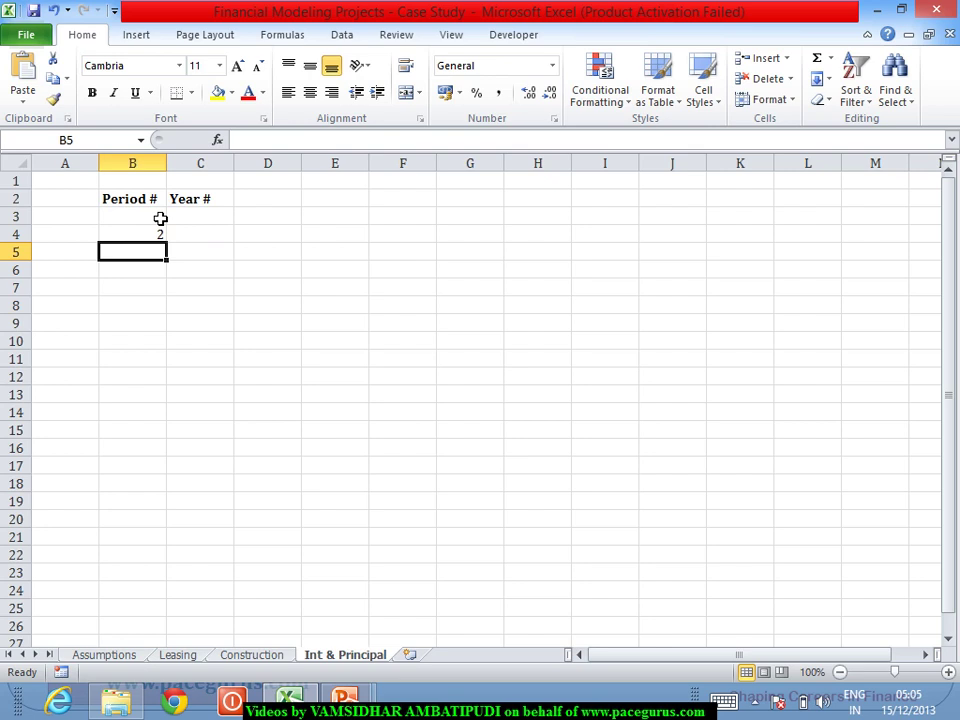
{"action": "left_click", "coordinate": [143, 239]}
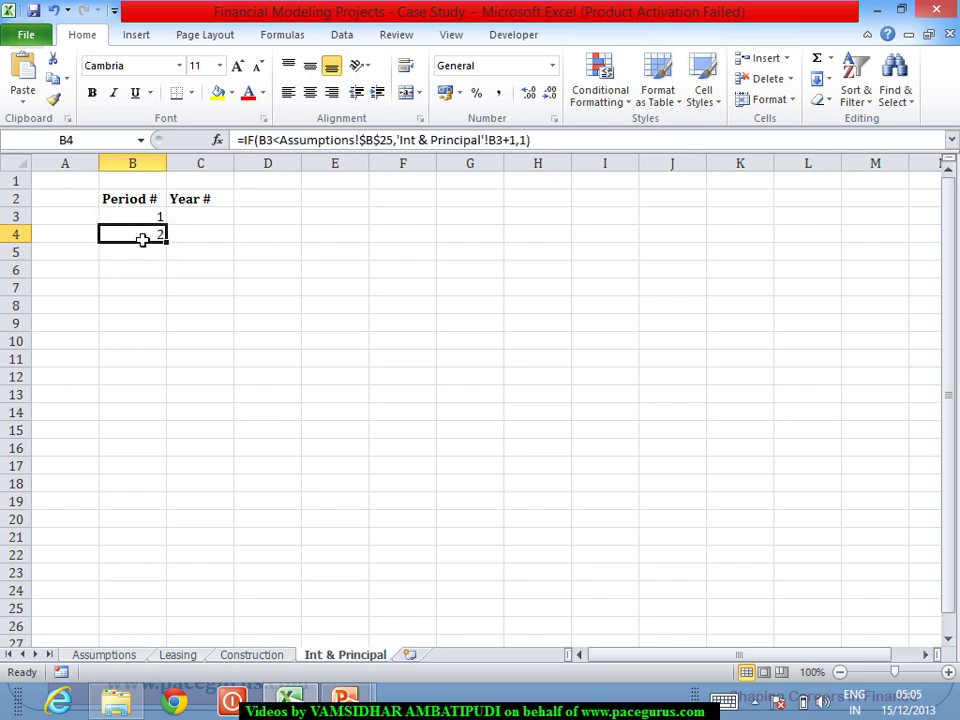
Step: Fill B4's Period # formula down through B154 so it cycles 1–4, then return to the top
{"action": "left_click_drag", "start_coordinate": [176, 250], "coordinate": [175, 307]}
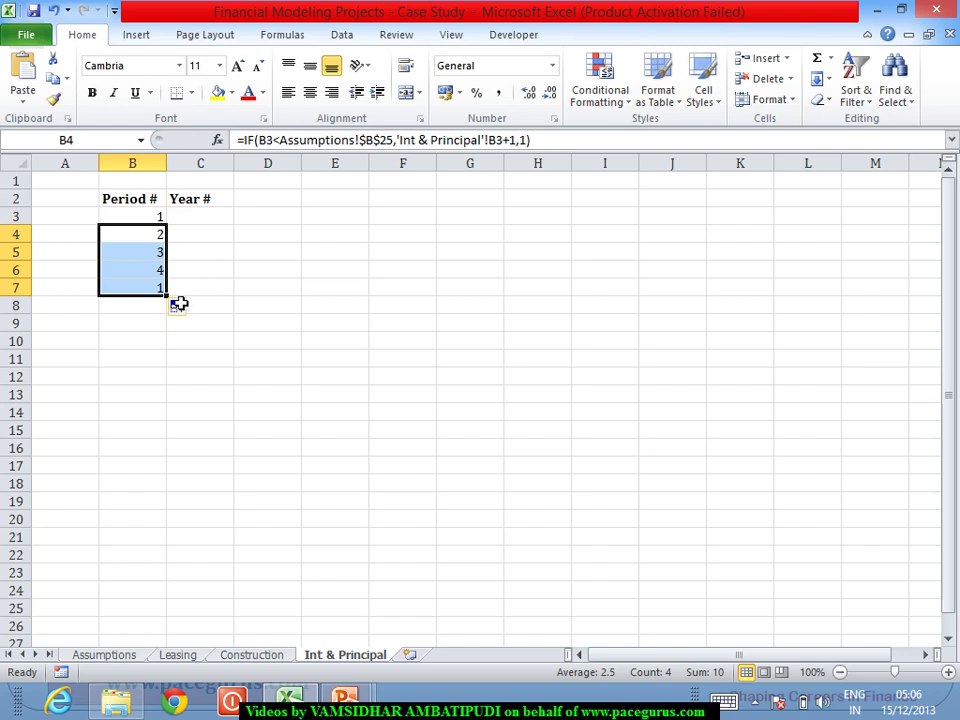
{"action": "left_click_drag", "start_coordinate": [167, 295], "coordinate": [193, 703]}
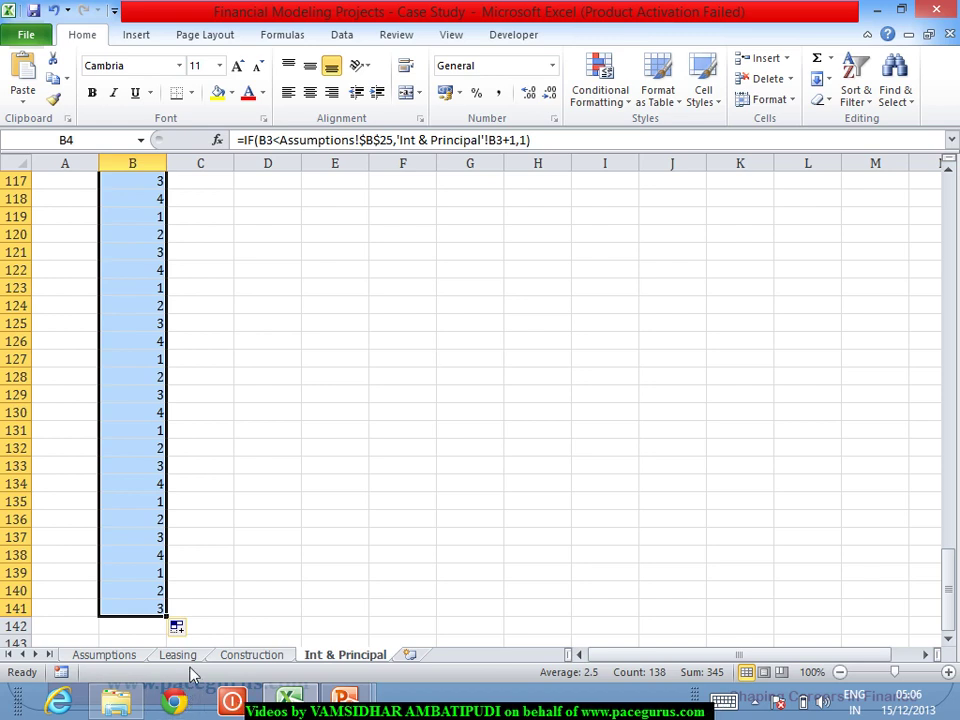
{"action": "left_click_drag", "start_coordinate": [167, 618], "coordinate": [172, 634]}
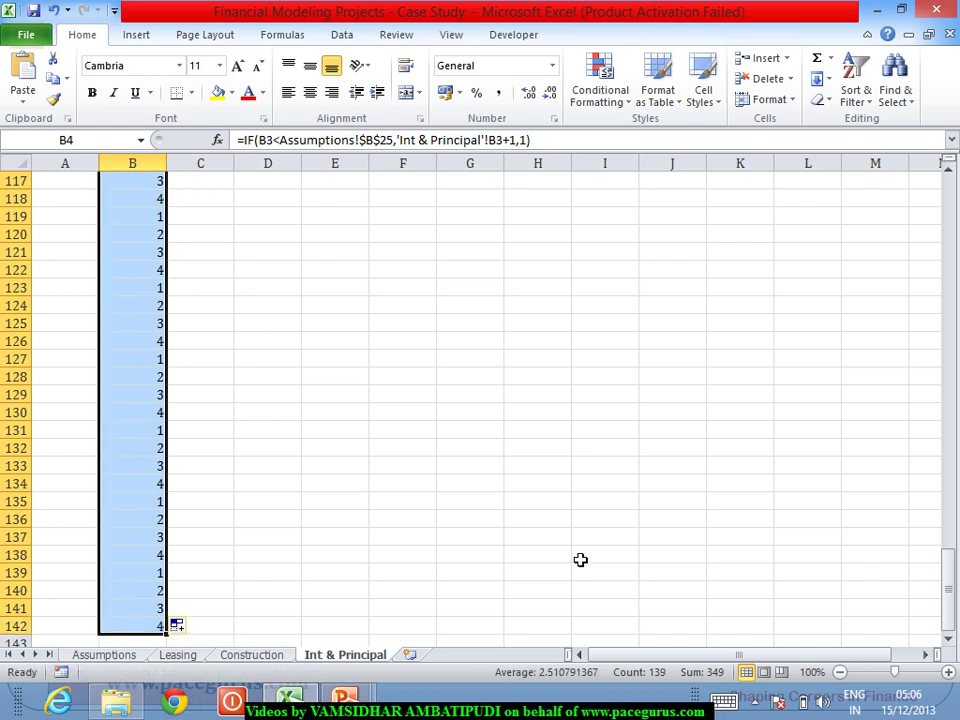
{"action": "left_click", "coordinate": [948, 639]}
{"action": "left_click", "coordinate": [948, 639]}
{"action": "scroll", "coordinate": [948, 645], "scroll_direction": "down", "scroll_amount": 3}
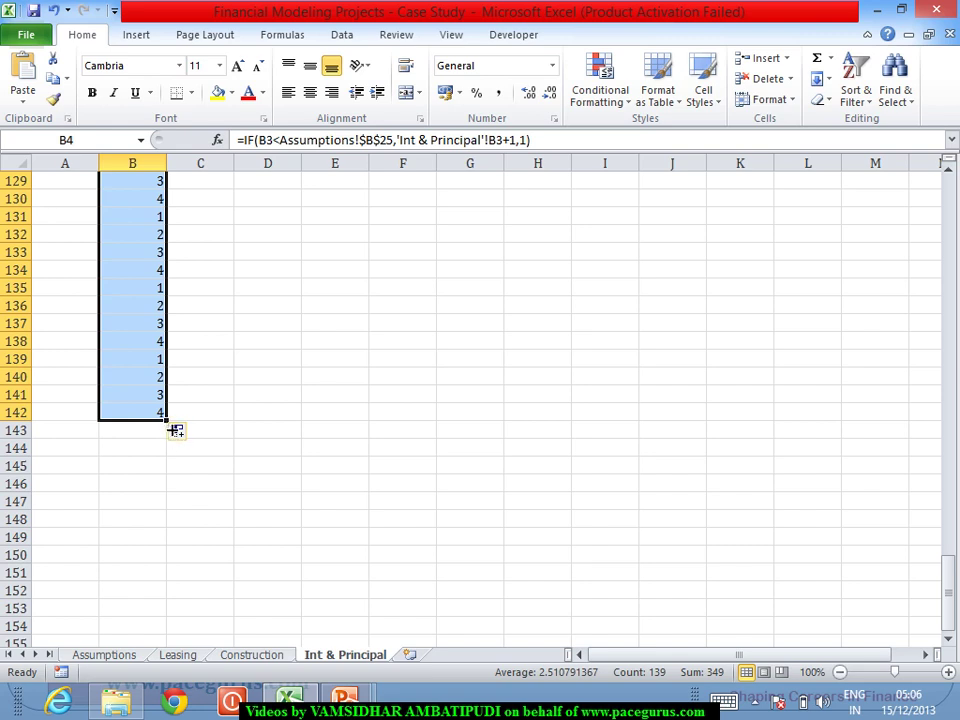
{"action": "left_click_drag", "start_coordinate": [174, 420], "coordinate": [193, 595]}
{"action": "left_click", "coordinate": [193, 611]}
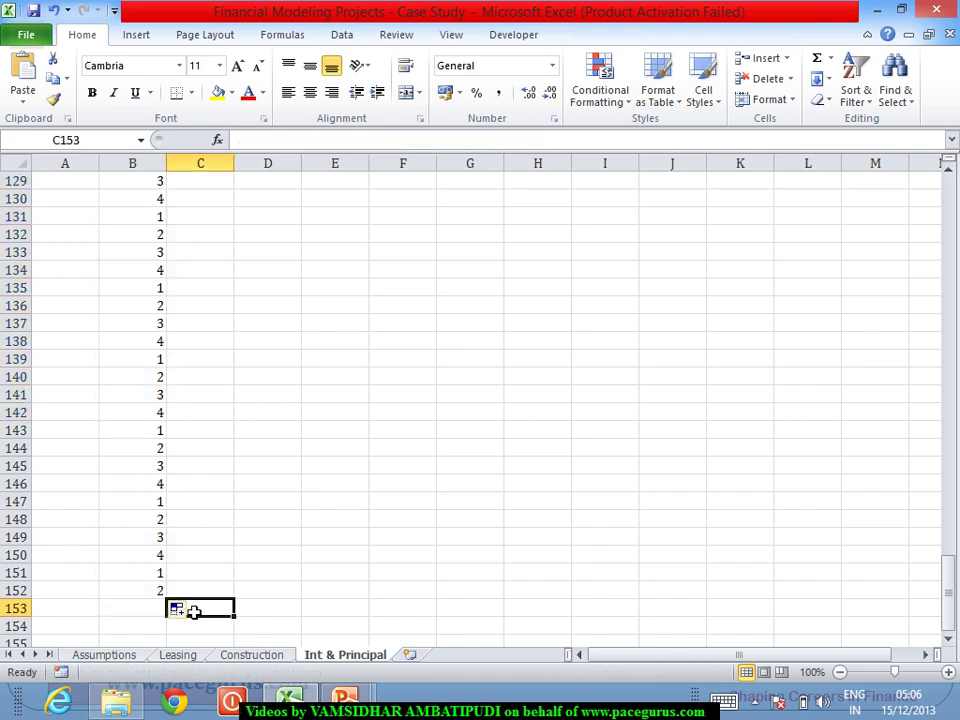
{"action": "left_click", "coordinate": [139, 594]}
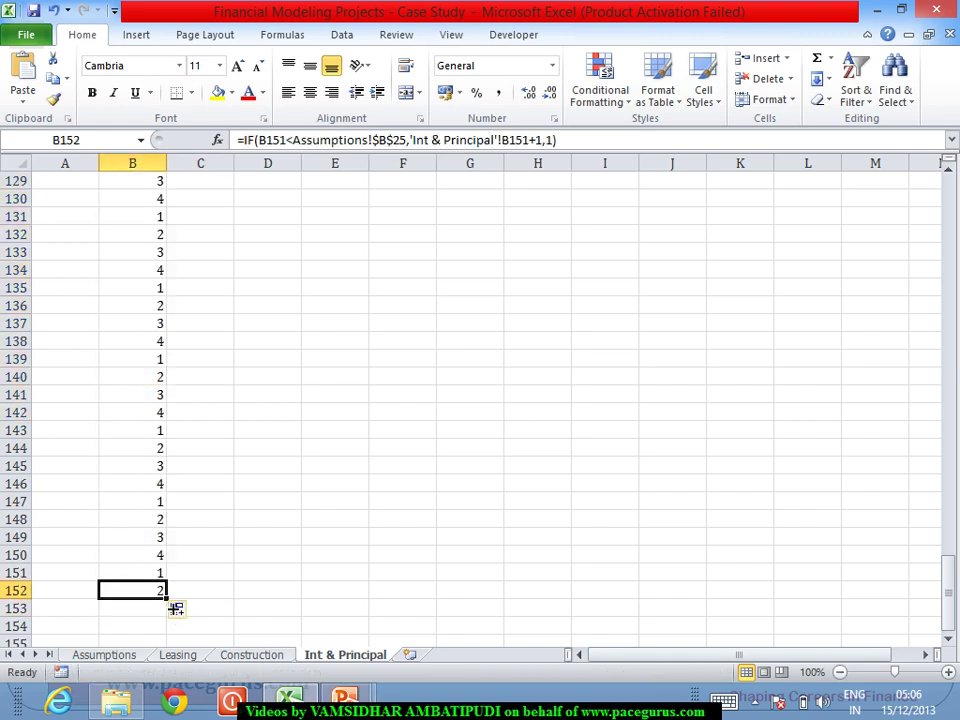
{"action": "left_click_drag", "start_coordinate": [170, 600], "coordinate": [176, 626]}
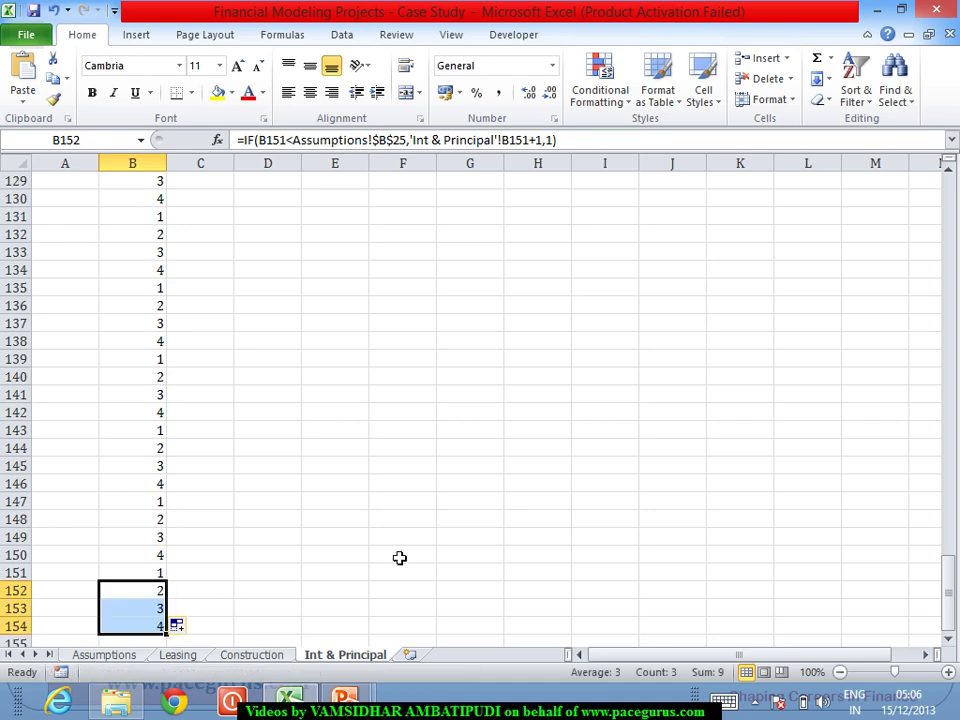
{"action": "left_click", "coordinate": [420, 522]}
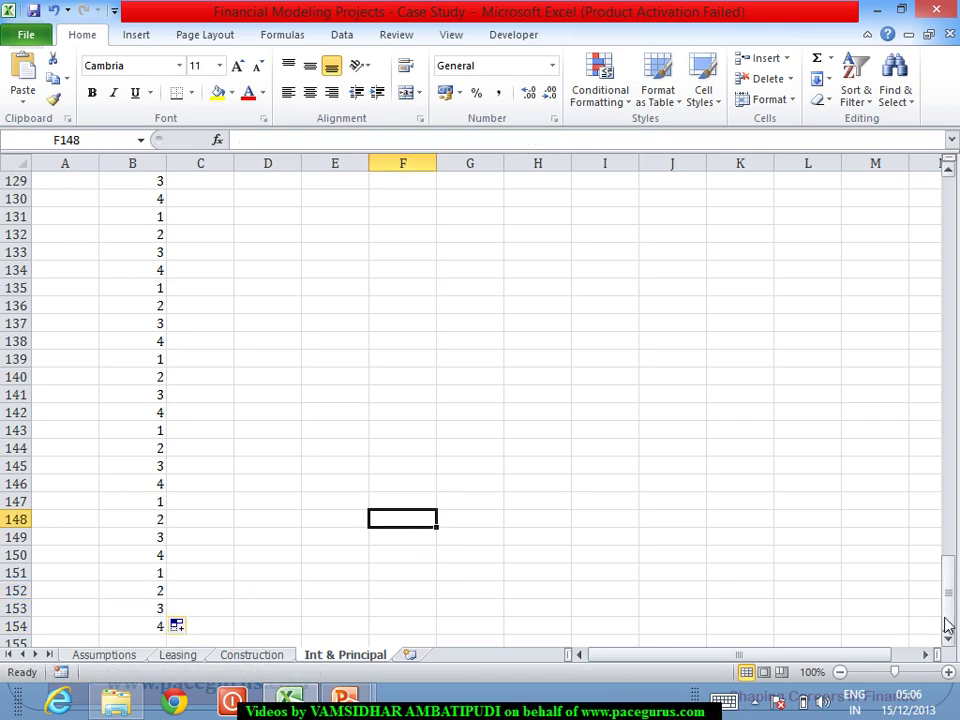
{"action": "left_click_drag", "start_coordinate": [948, 625], "coordinate": [958, 218]}
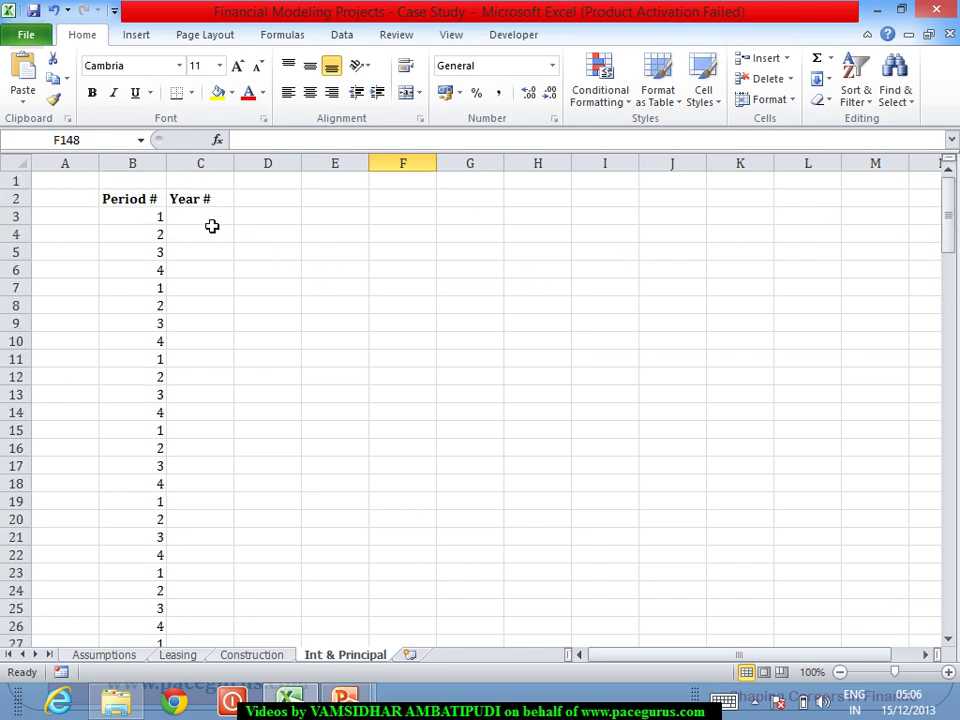
Step: Enter 1 as the first Year # in C3
{"action": "left_click", "coordinate": [212, 226]}
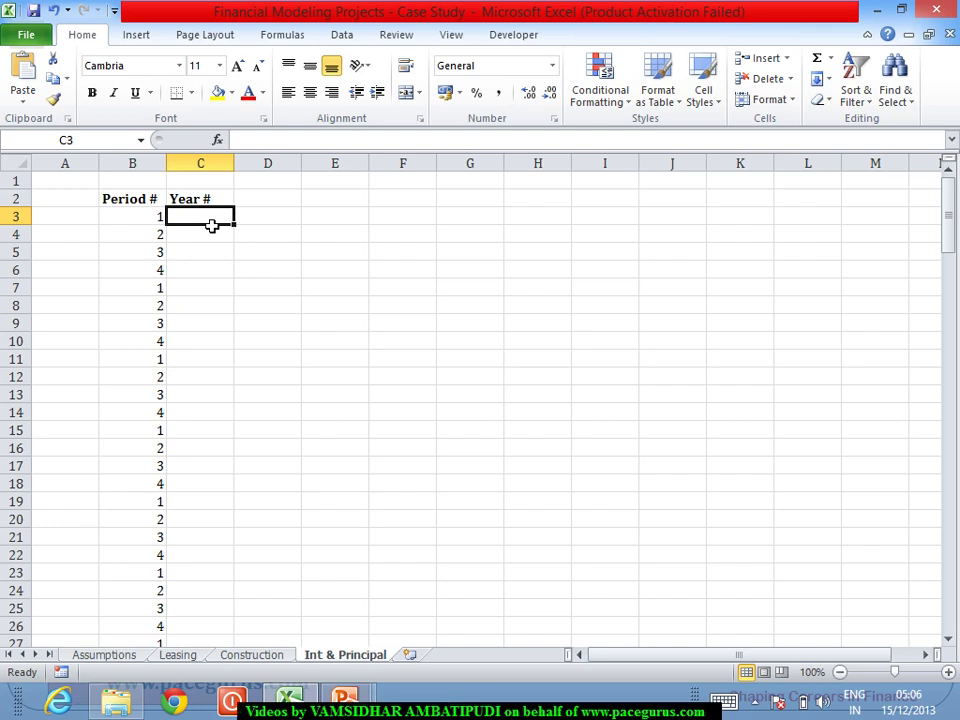
{"action": "type", "text": "="}
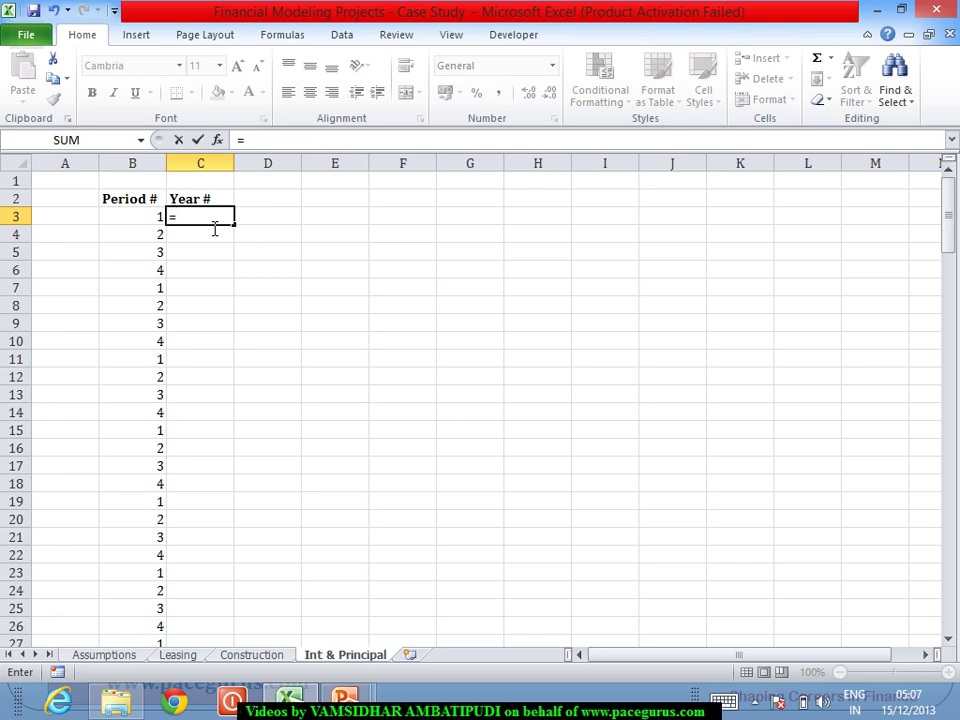
{"action": "key", "text": "Escape"}
{"action": "type", "text": "1"}
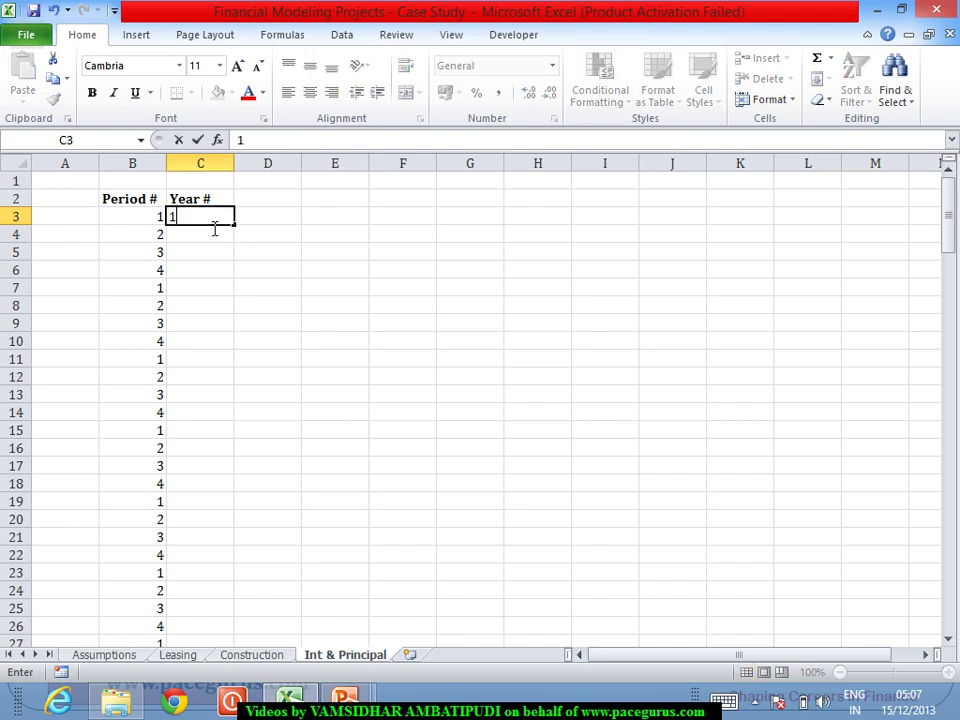
{"action": "key", "text": "Return"}
Step: Write C4 as =IF(B4=1,C3+1,C3) and fill it down column C
{"action": "type", "text": "="}
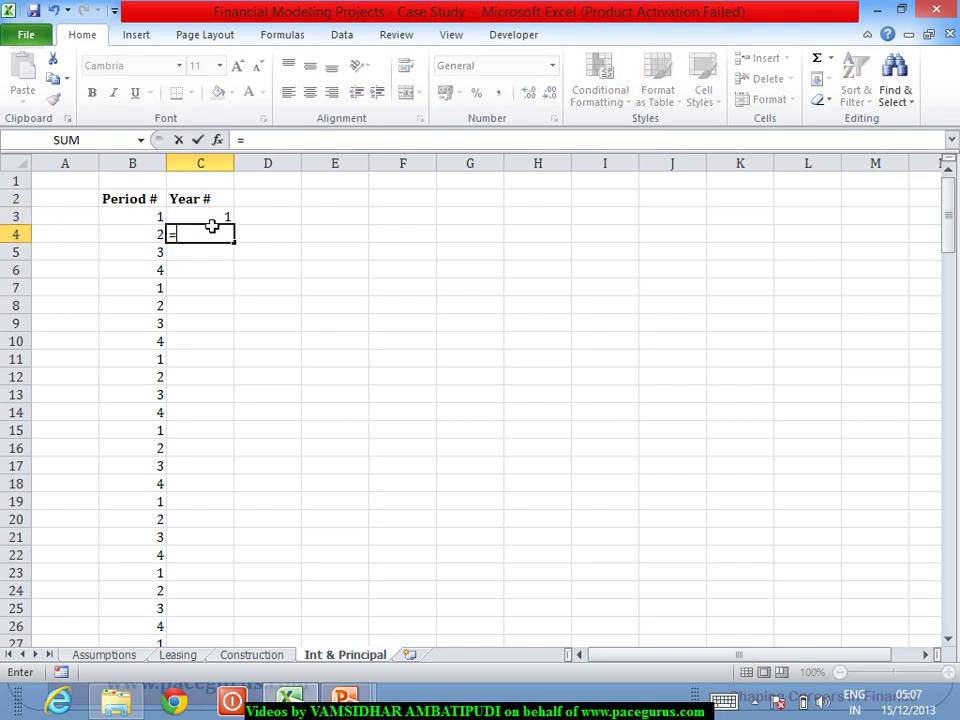
{"action": "type", "text": "if"}
{"action": "key", "text": "Tab"}
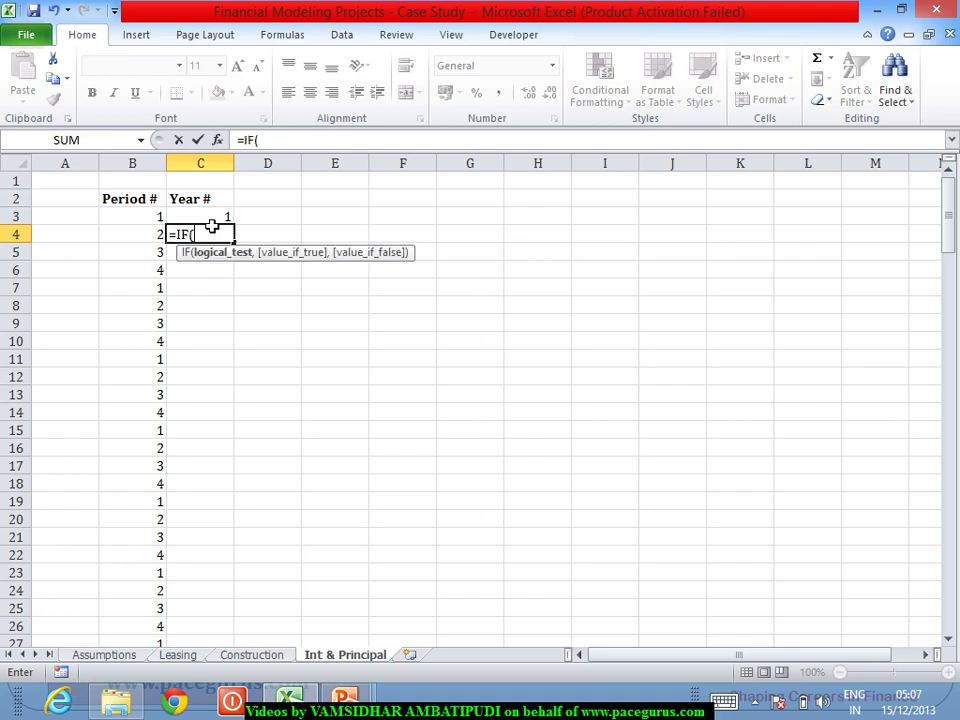
{"action": "left_click", "coordinate": [146, 240]}
{"action": "type", "text": "=1,"}
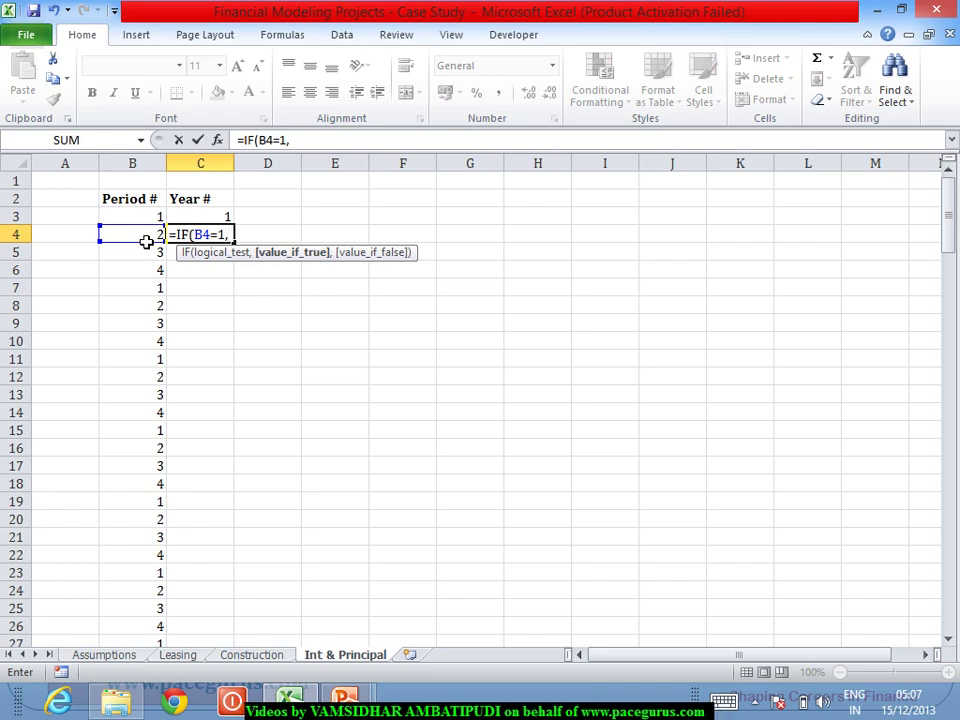
{"action": "left_click", "coordinate": [223, 218]}
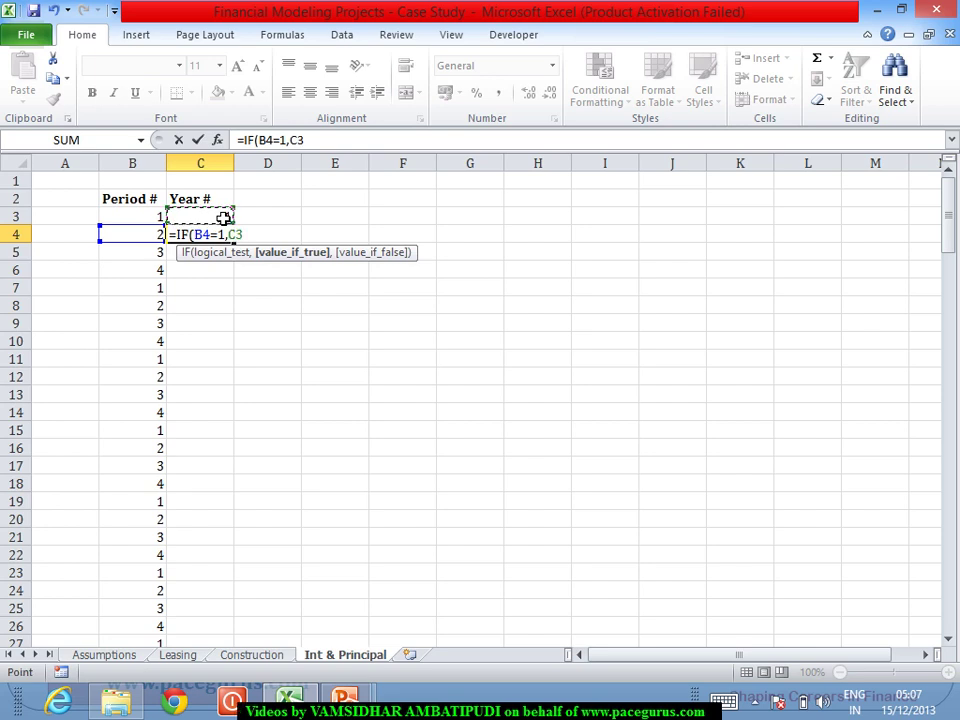
{"action": "type", "text": "+1,"}
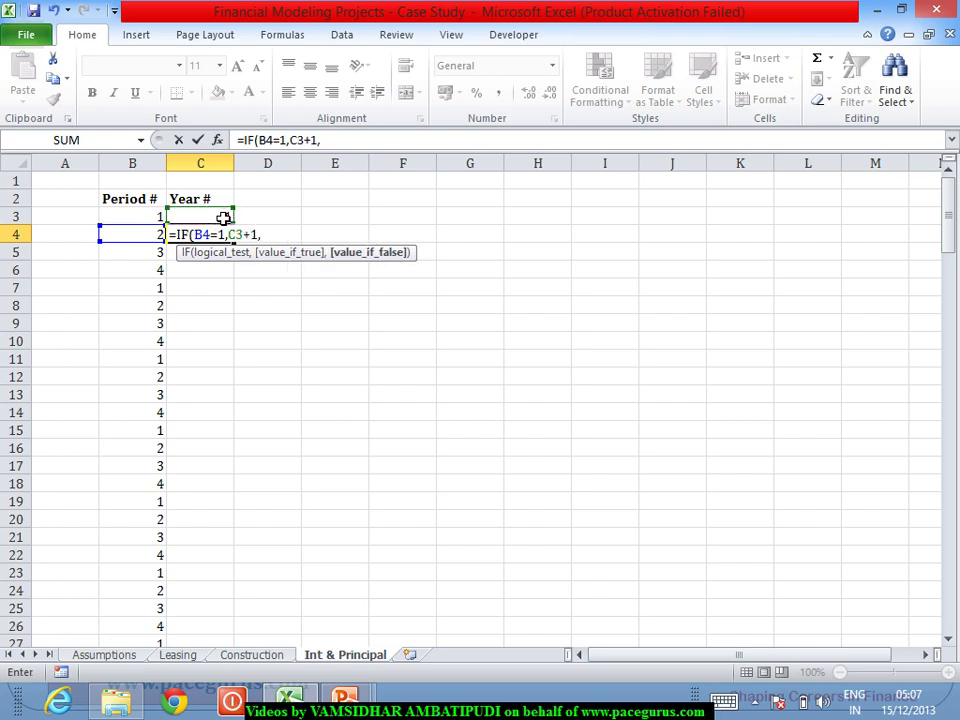
{"action": "left_click", "coordinate": [223, 218]}
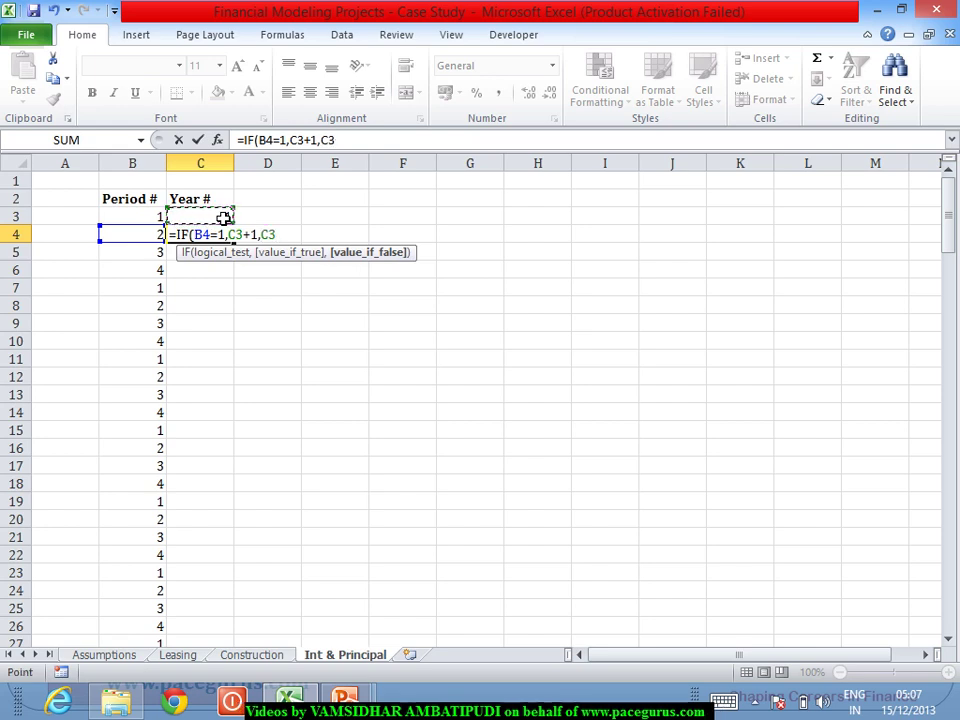
{"action": "type", "text": ")"}
{"action": "key", "text": "Return"}
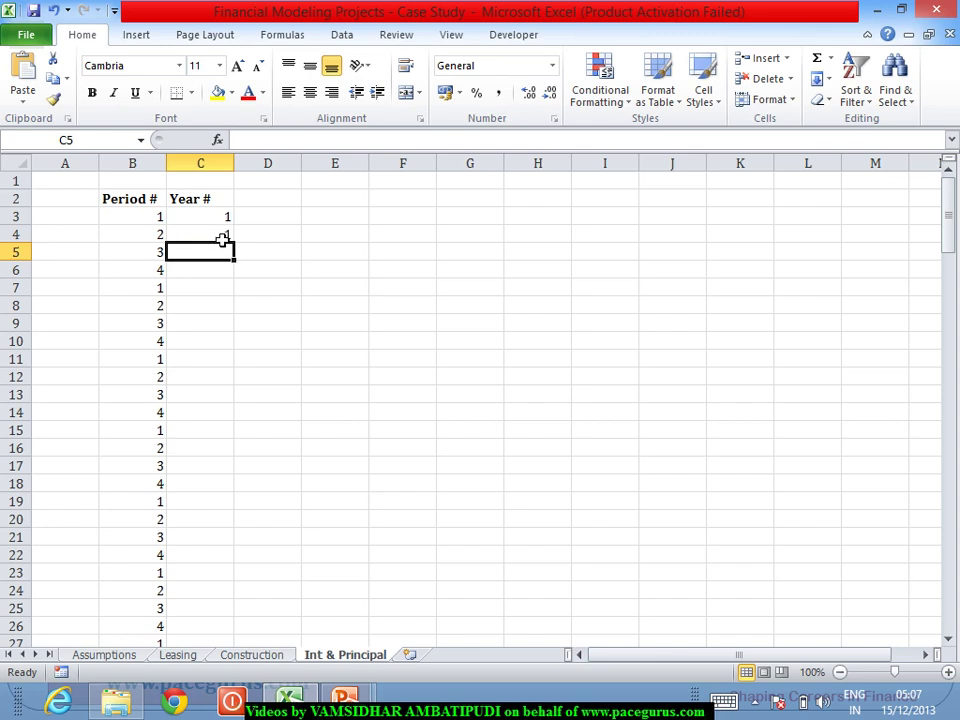
{"action": "left_click", "coordinate": [223, 235]}
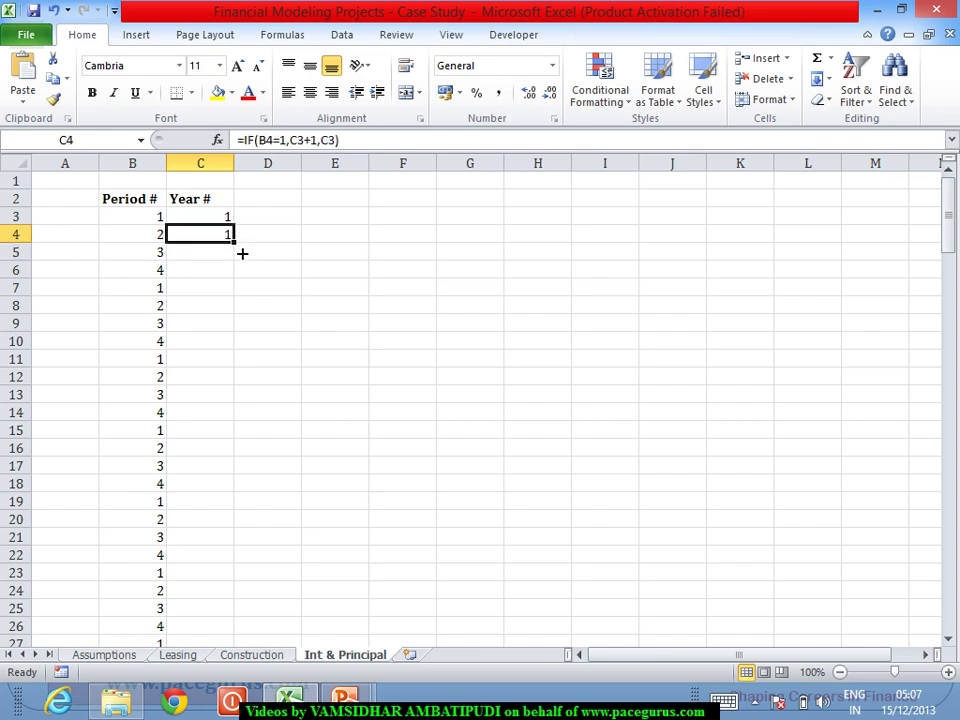
{"action": "double_click", "coordinate": [242, 252]}
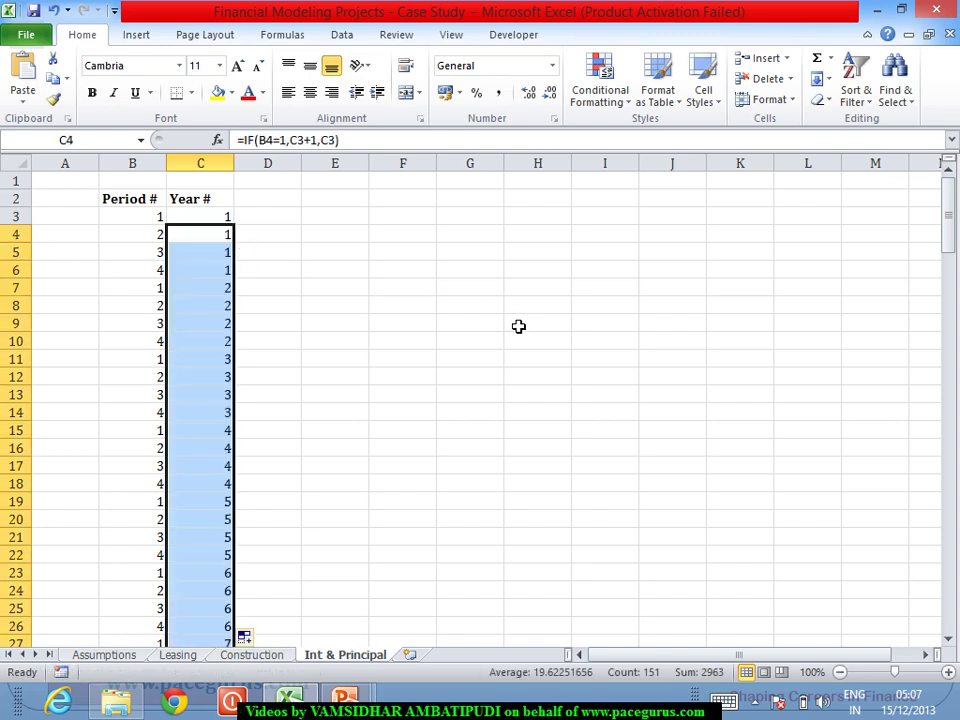
{"action": "left_click_drag", "start_coordinate": [949, 232], "coordinate": [955, 175]}
Step: Deselect column C and select cell D2 for the new heading
{"action": "left_click", "coordinate": [540, 276]}
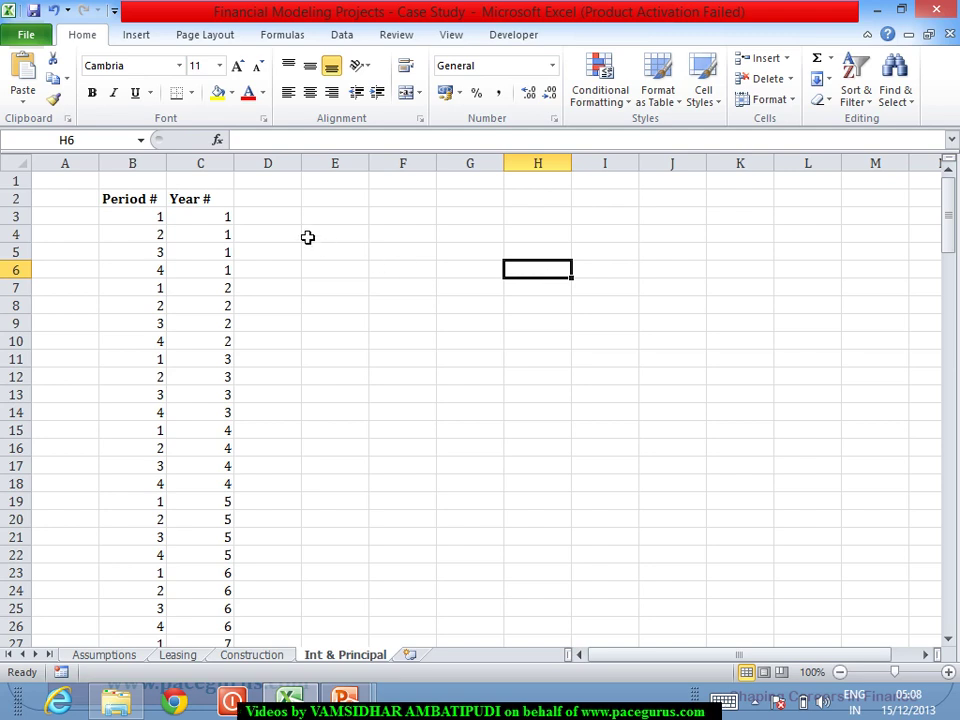
{"action": "left_click", "coordinate": [276, 206]}
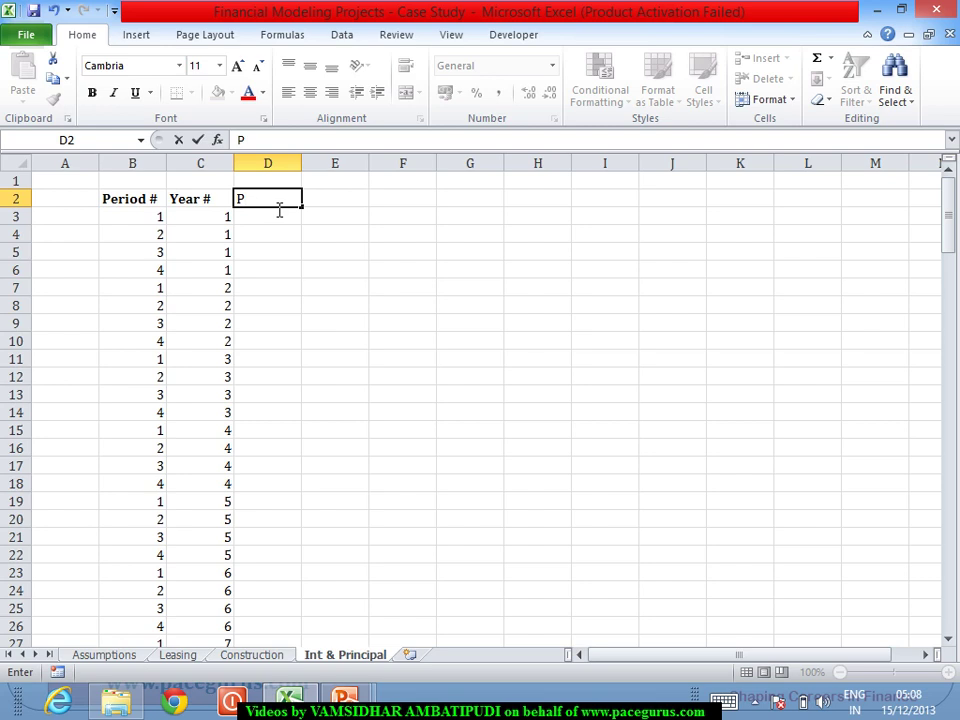
Step: Enter 'Draw down' in D2, widen column D, and switch to the Construction sheet
{"action": "type", "text": "rincipa"}
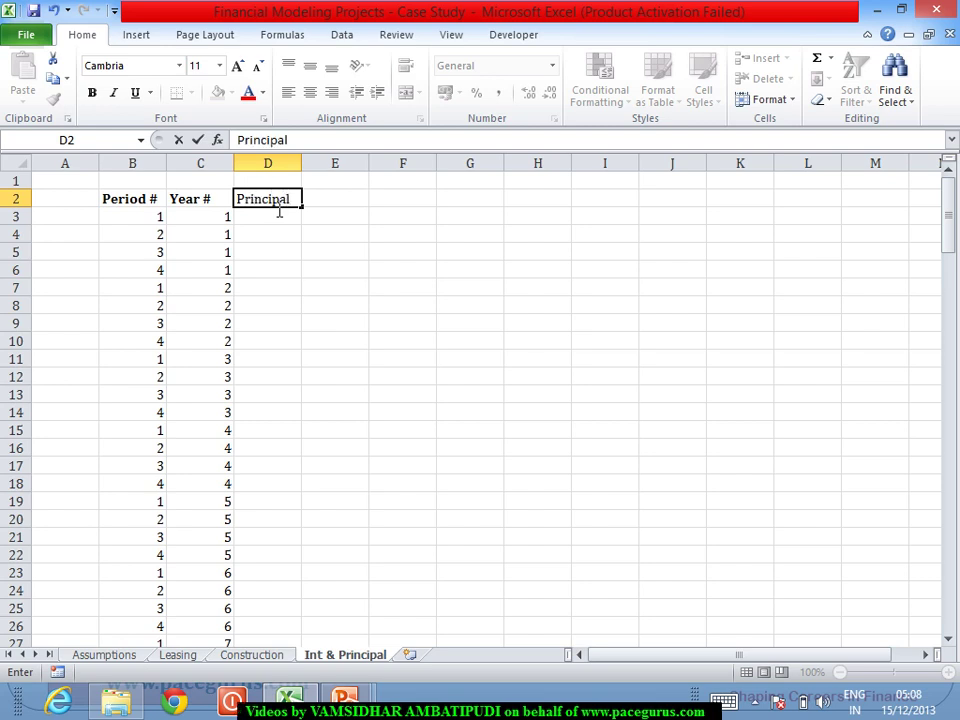
{"action": "type", "text": "l"}
{"action": "key", "text": "BackSpace"}
{"action": "key", "text": "BackSpace"}
{"action": "key", "text": "BackSpace"}
{"action": "key", "text": "BackSpace"}
{"action": "key", "text": "BackSpace"}
{"action": "key", "text": "BackSpace"}
{"action": "key", "text": "BackSpace"}
{"action": "key", "text": "BackSpace"}
{"action": "key", "text": "BackSpace"}
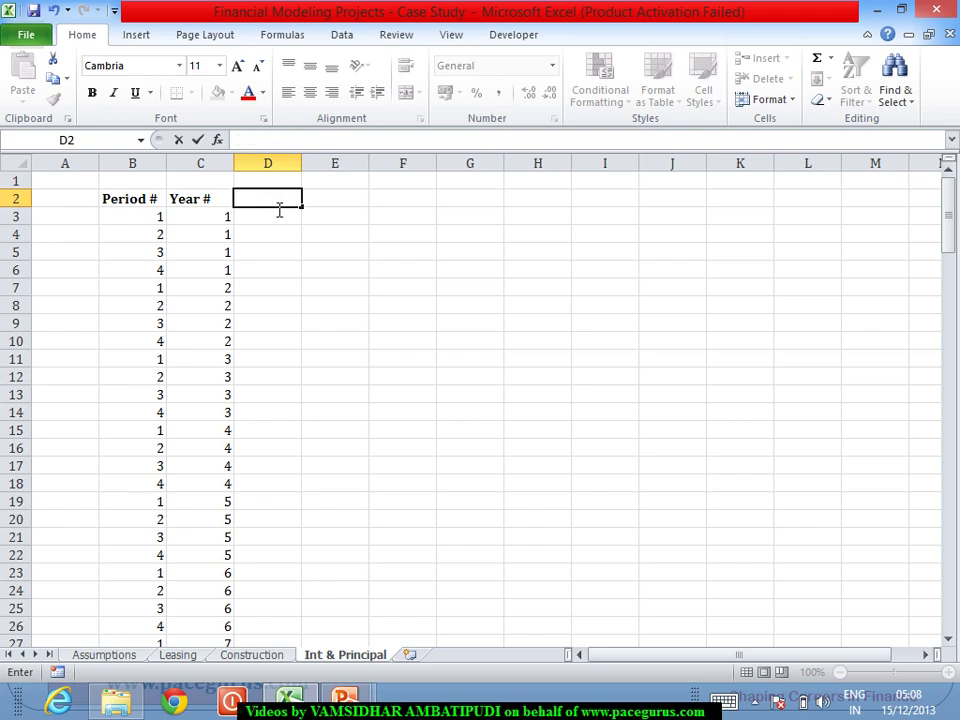
{"action": "type", "text": "Draw dow"}
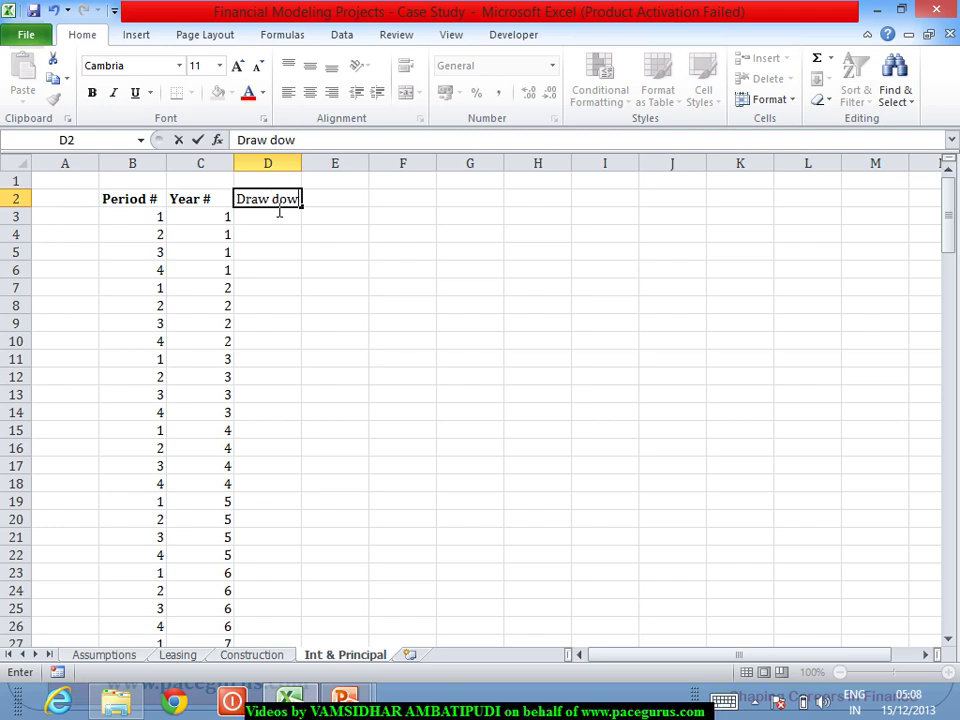
{"action": "type", "text": "n"}
{"action": "key", "text": "Return"}
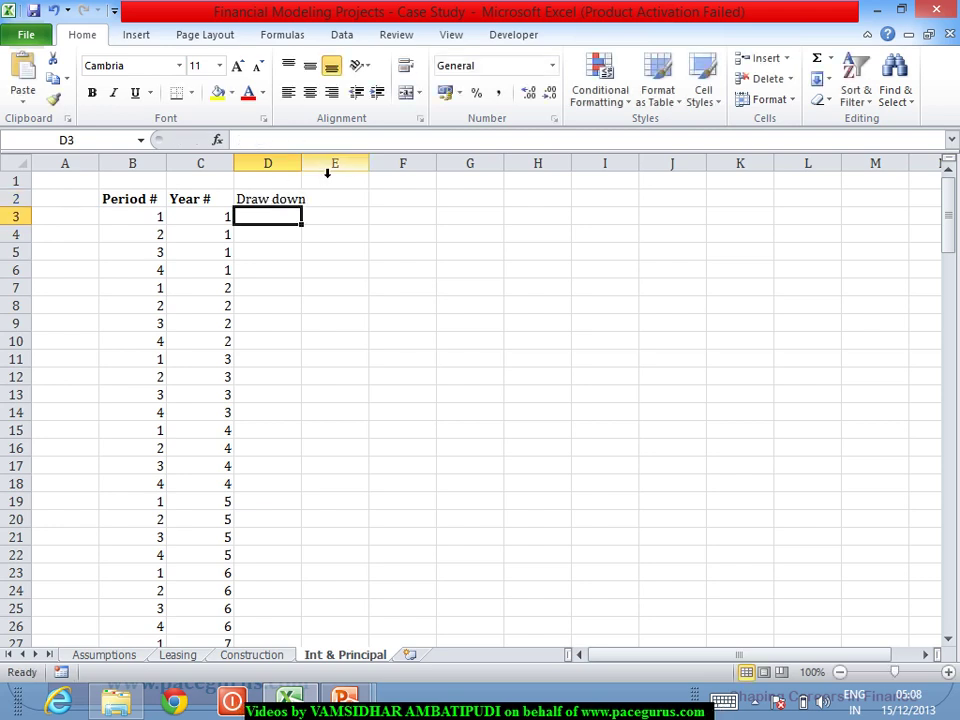
{"action": "left_click_drag", "start_coordinate": [313, 167], "coordinate": [313, 167]}
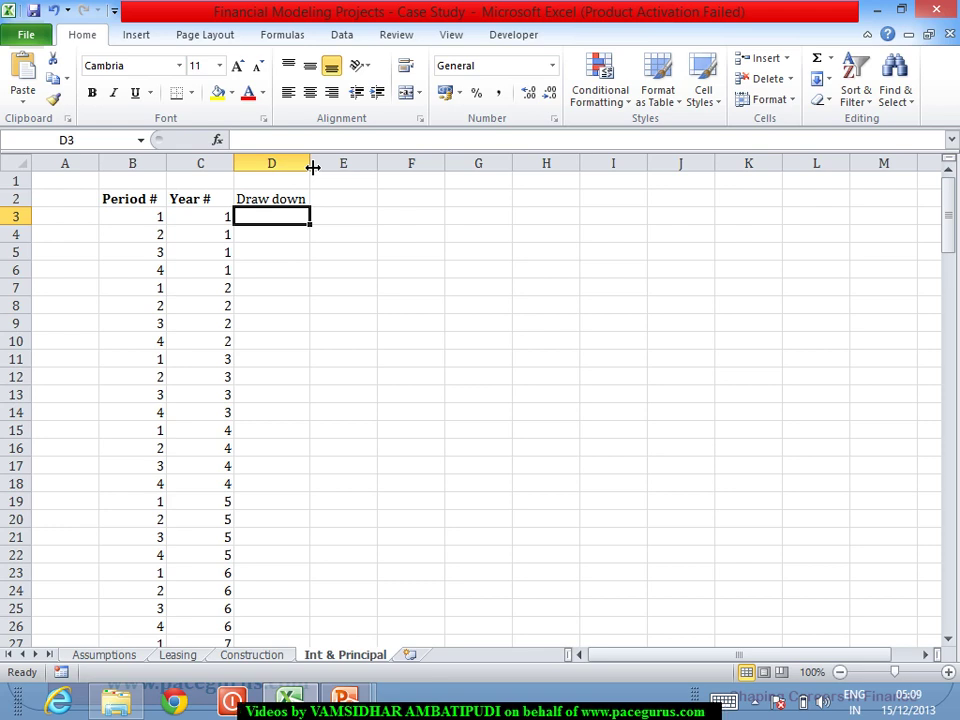
{"action": "left_click", "coordinate": [258, 656]}
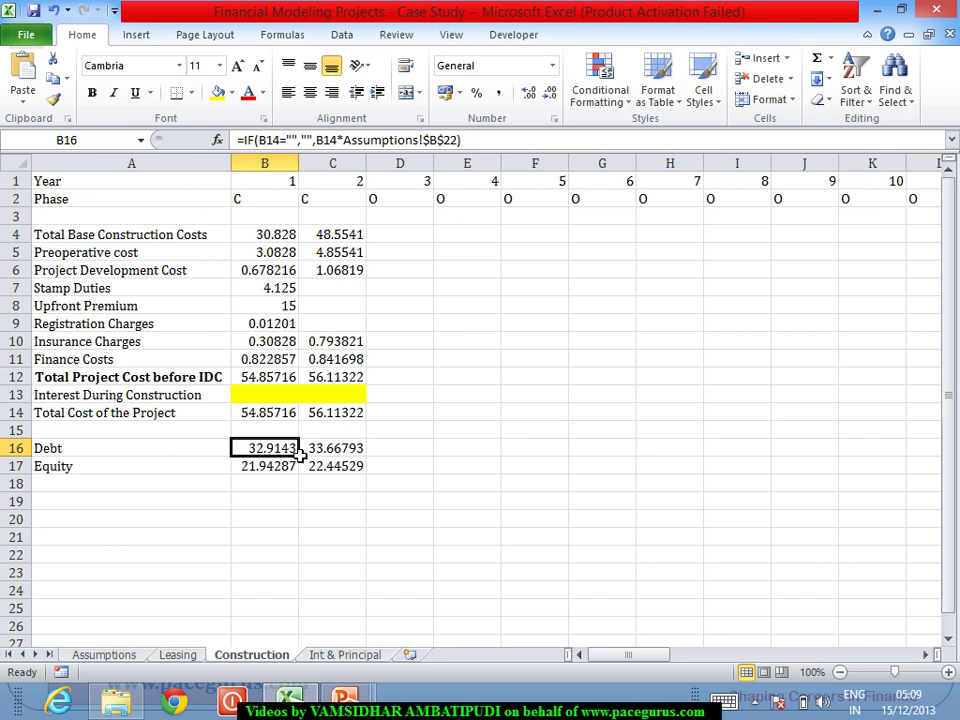
Step: Bold the D2 Draw down heading, check Construction's Debt row 16, and return
{"action": "left_click", "coordinate": [342, 655]}
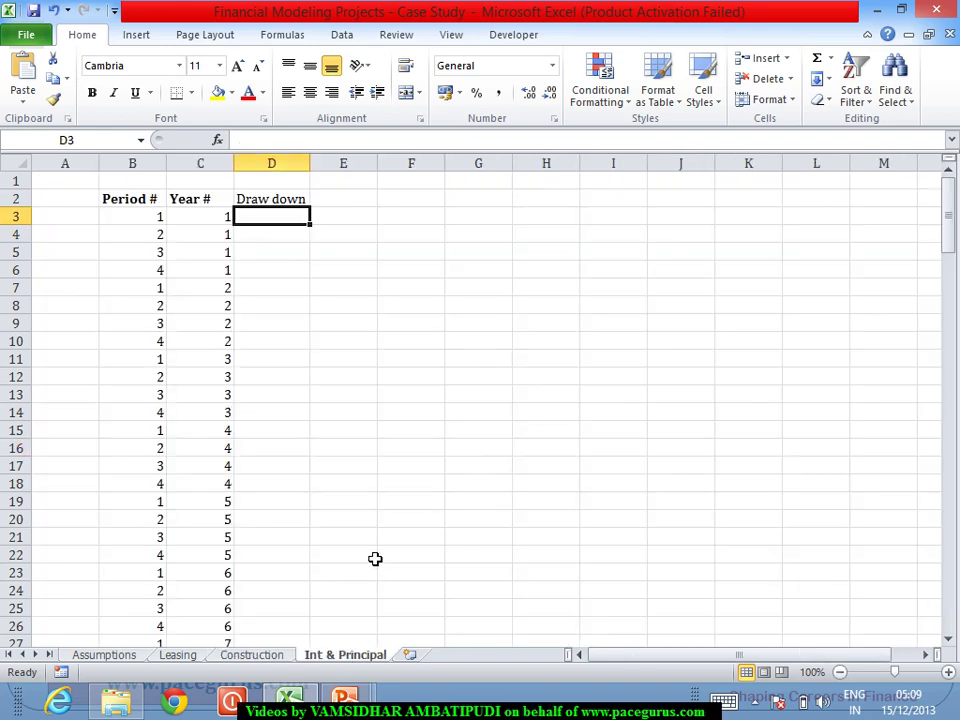
{"action": "type", "text": "="}
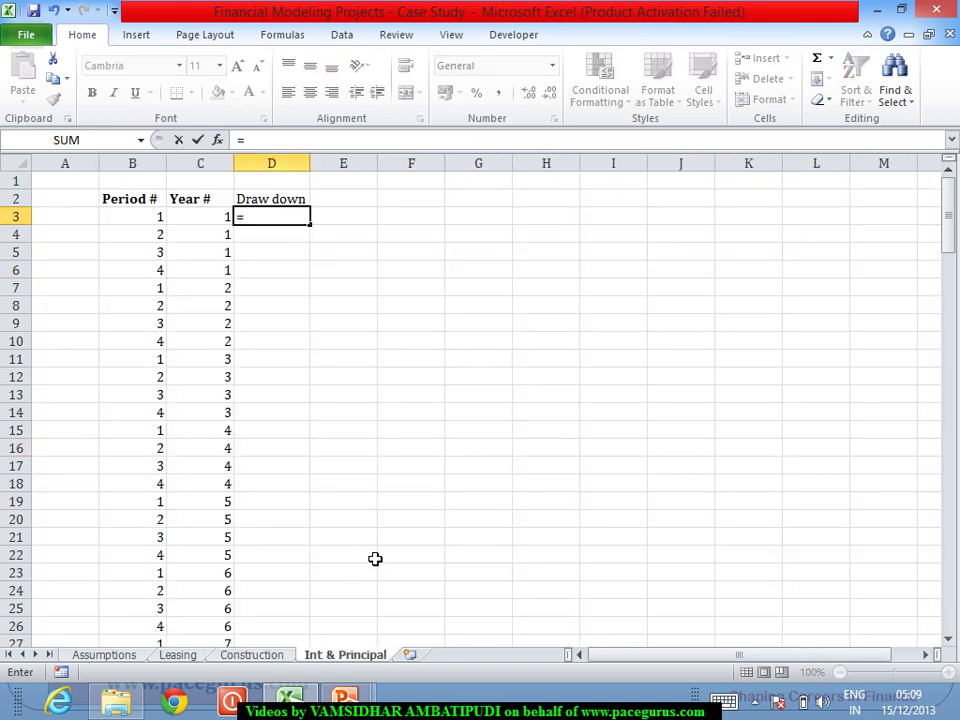
{"action": "key", "text": "Escape"}
{"action": "key", "text": "Up"}
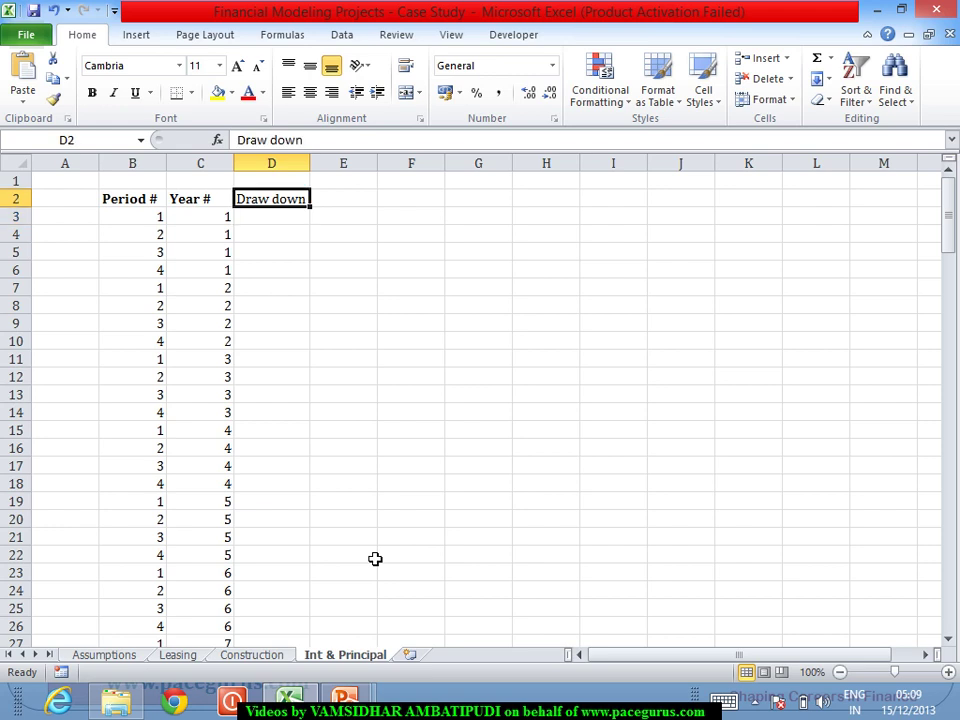
{"action": "key", "text": "ctrl+b"}
{"action": "key", "text": "Down"}
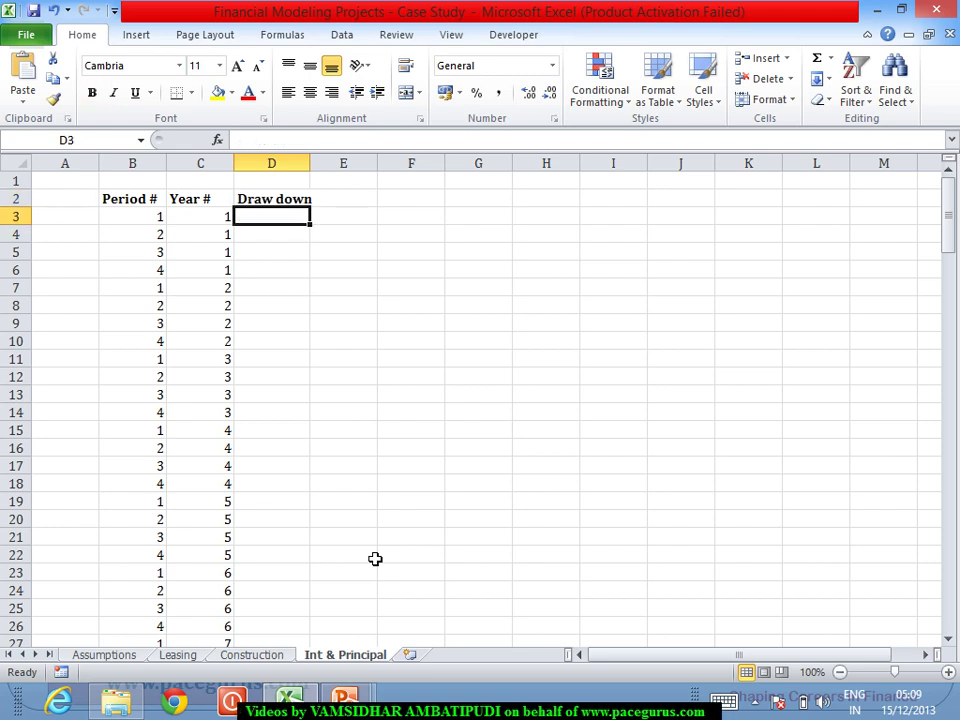
{"action": "left_click", "coordinate": [252, 655]}
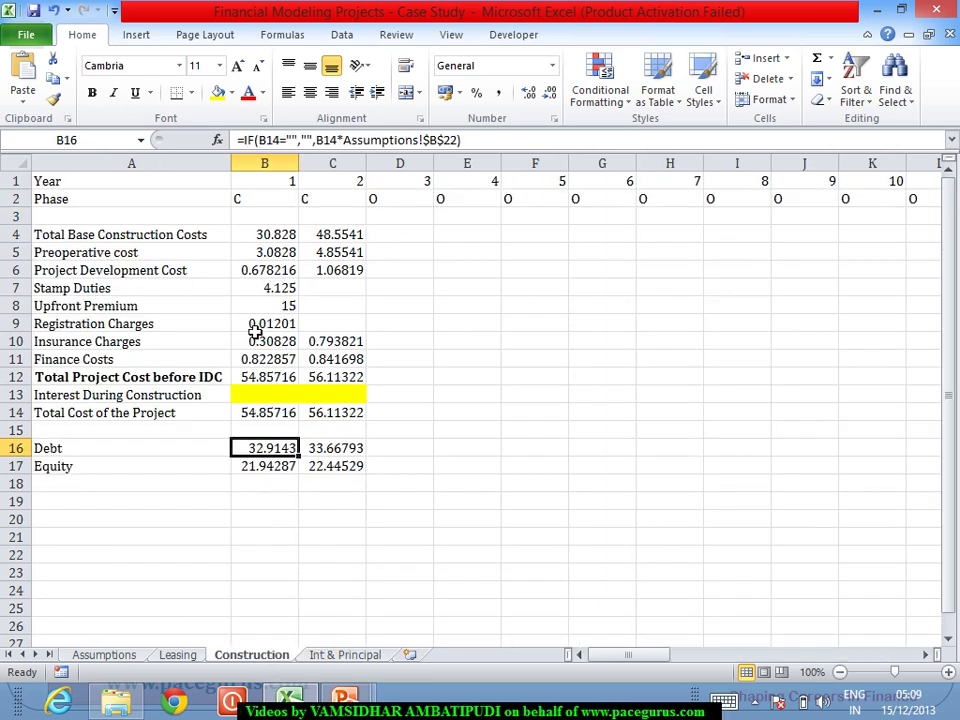
{"action": "left_click", "coordinate": [16, 448]}
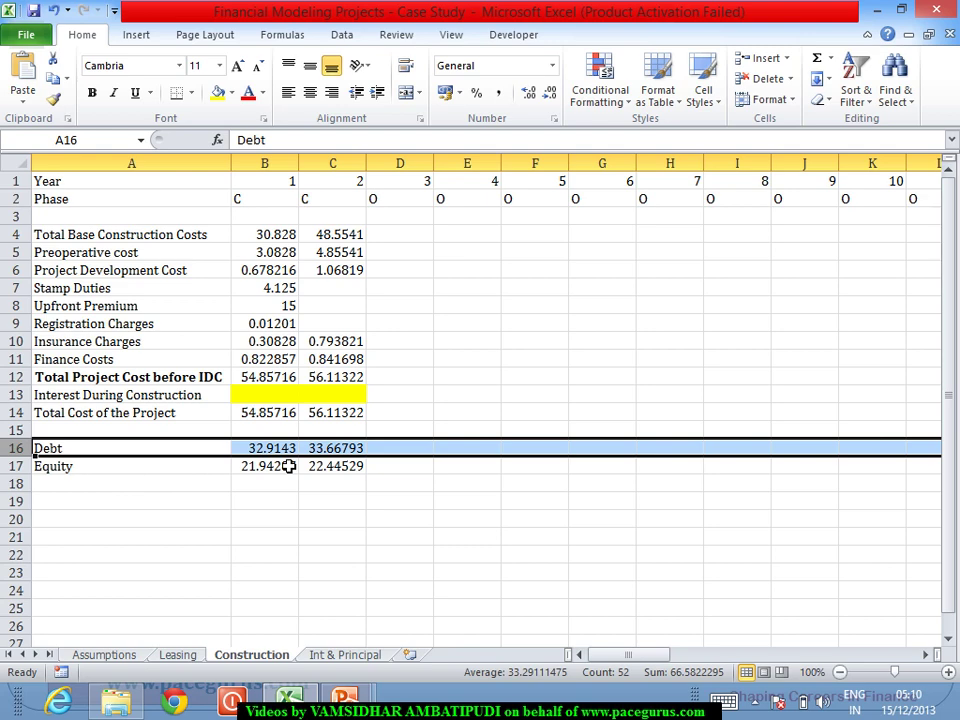
{"action": "left_click", "coordinate": [357, 662]}
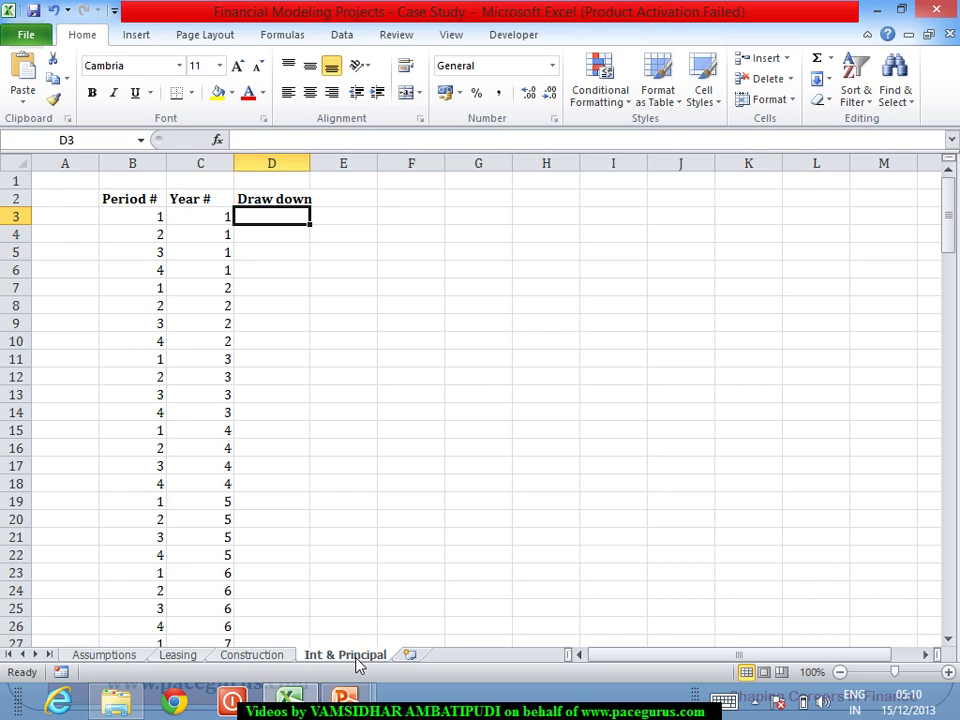
Step: Enter D3 as an INDEX of Construction's absolute Debt row 16, row 1, column C3+1
{"action": "type", "text": "=ind"}
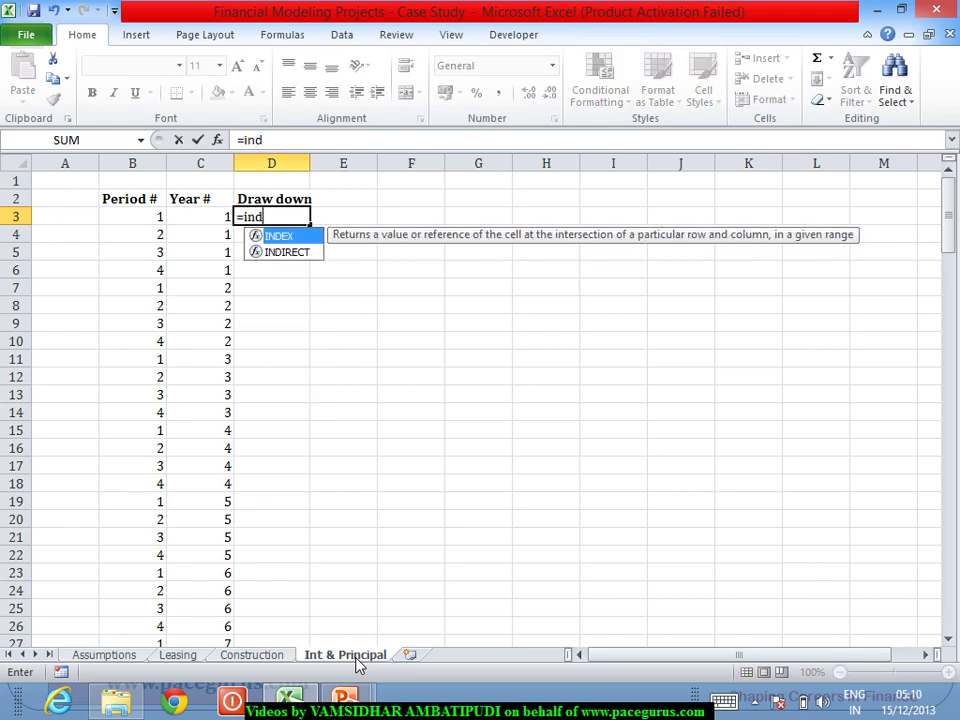
{"action": "type", "text": "ex"}
{"action": "key", "text": "Tab"}
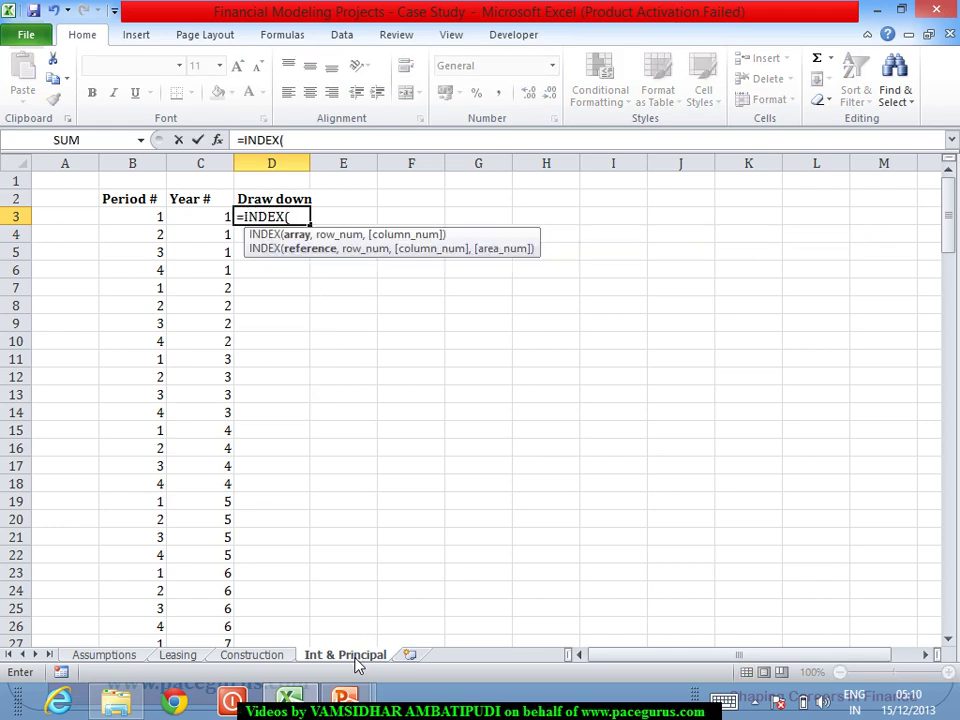
{"action": "left_click", "coordinate": [251, 657]}
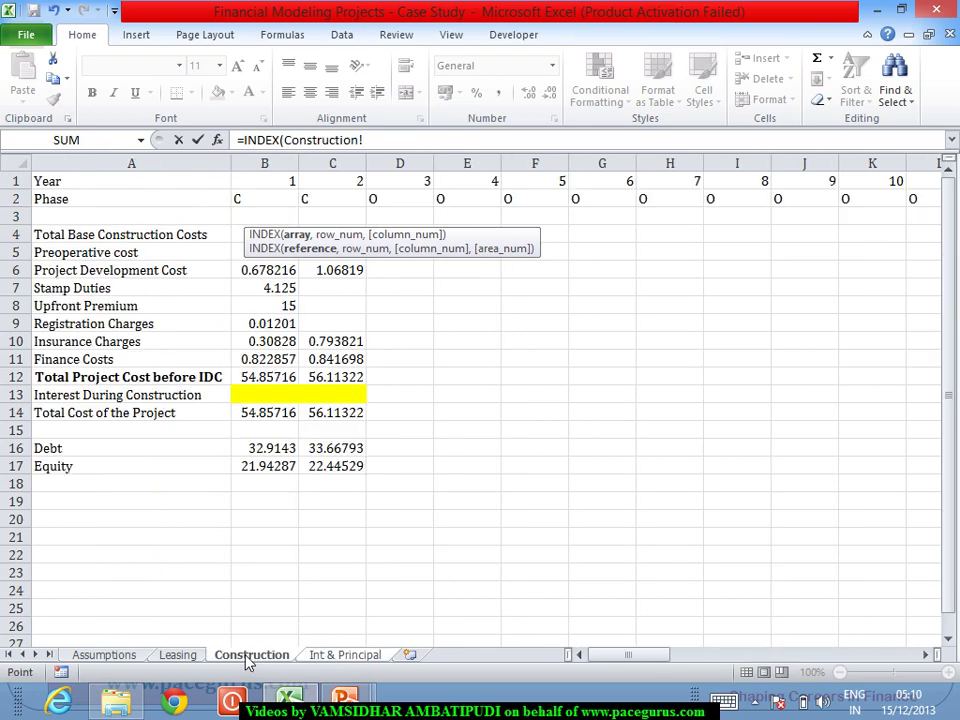
{"action": "left_click", "coordinate": [38, 455]}
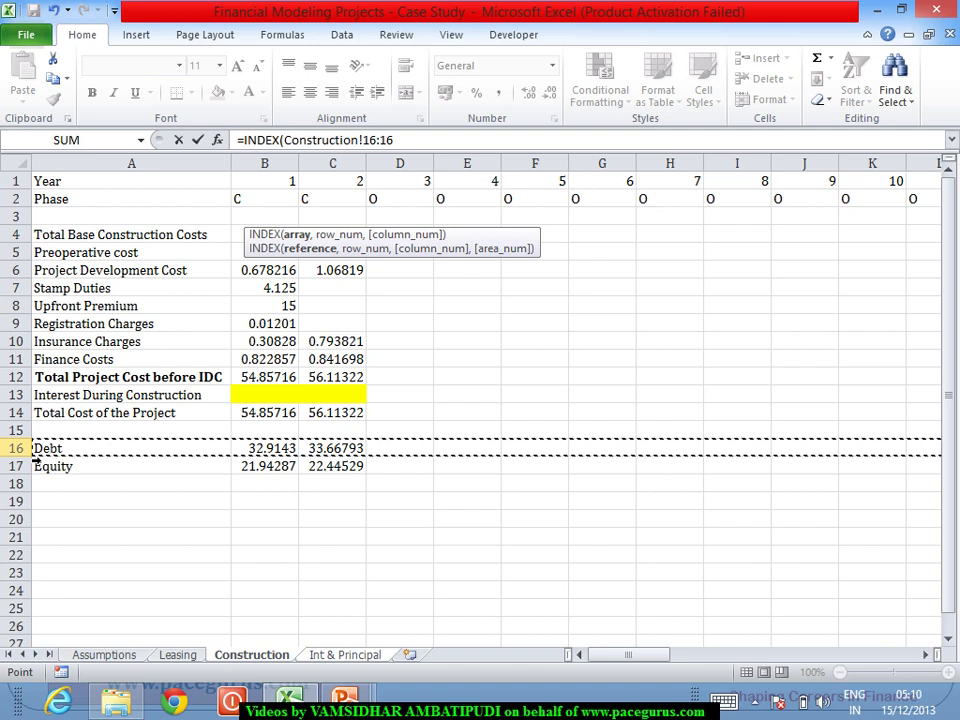
{"action": "key", "text": "F4"}
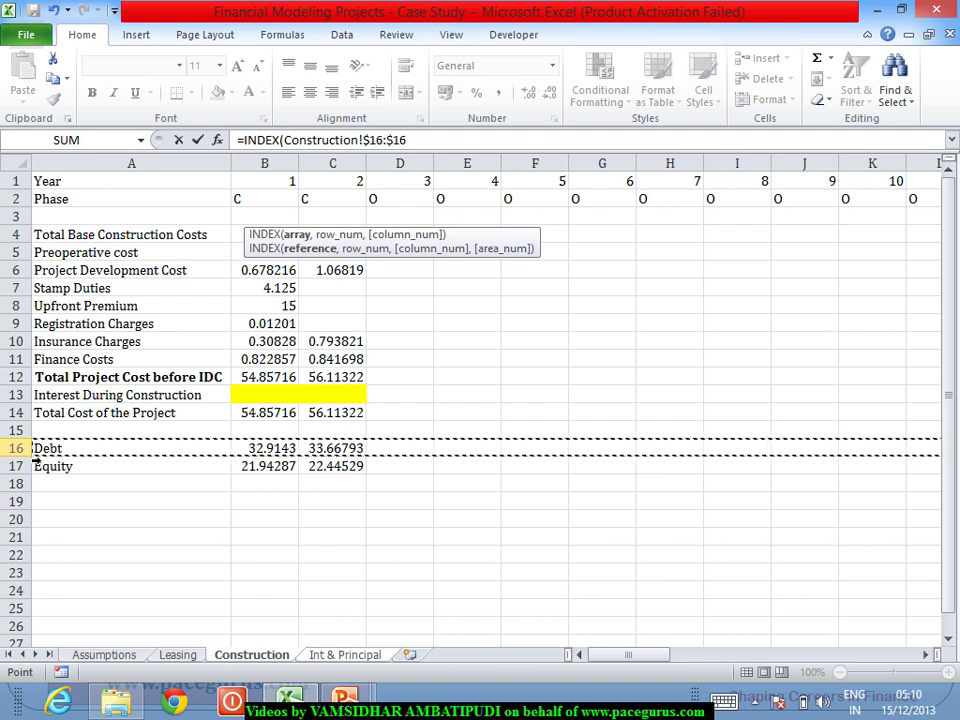
{"action": "type", "text": ",1"}
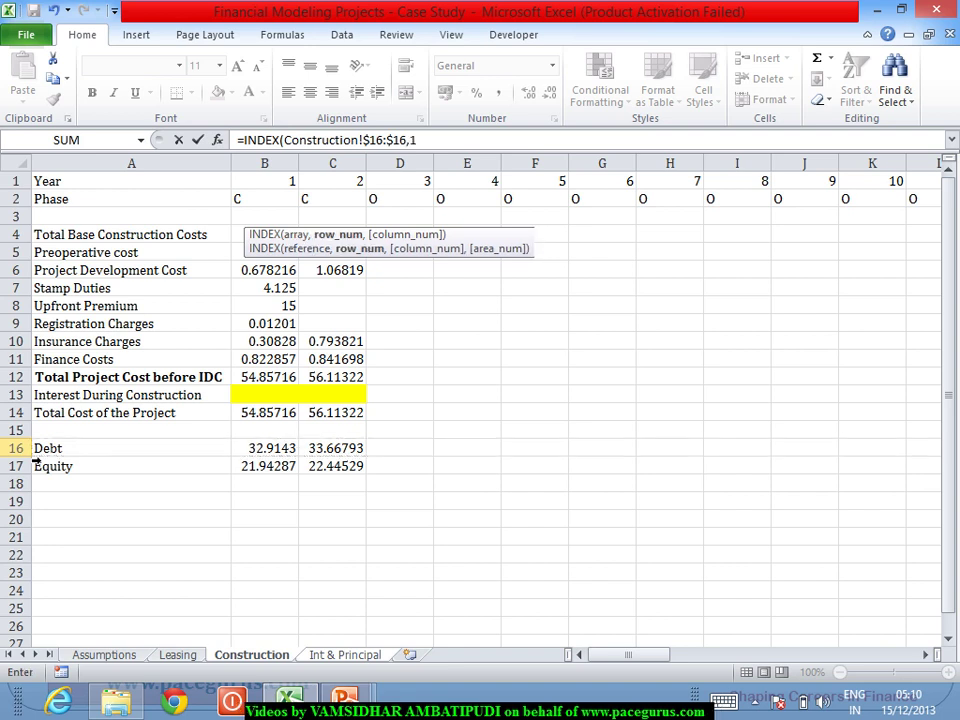
{"action": "type", "text": ","}
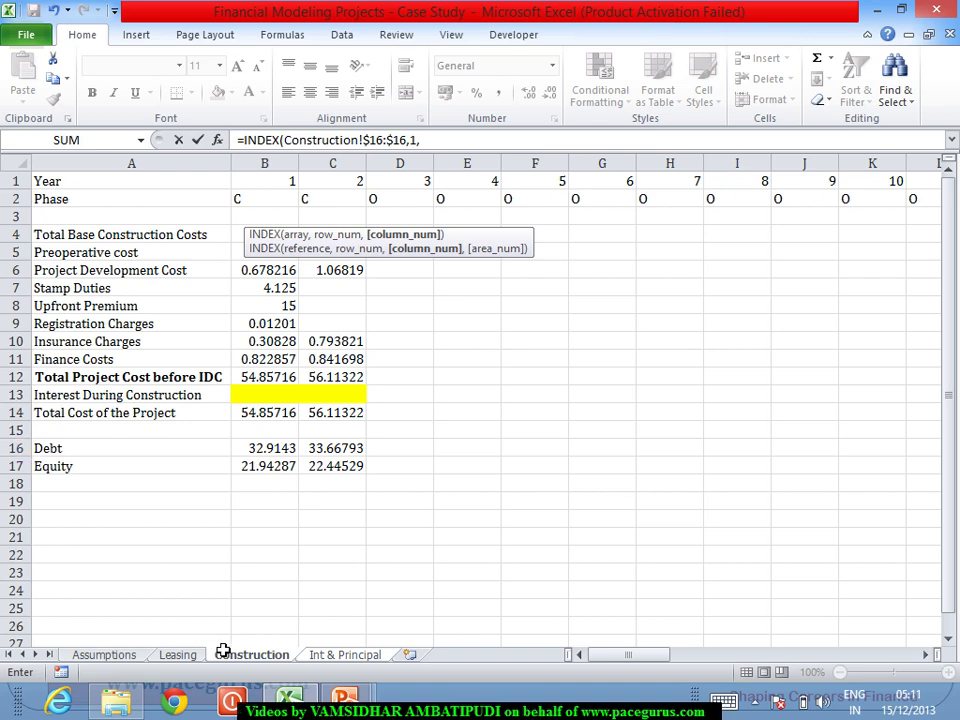
{"action": "left_click", "coordinate": [340, 656]}
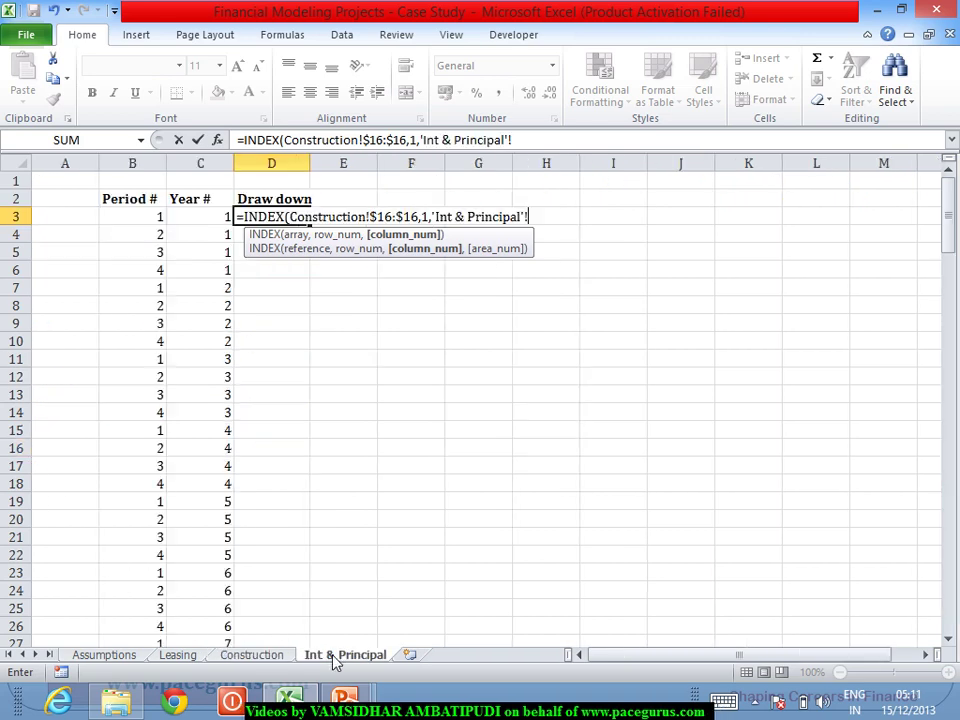
{"action": "left_click", "coordinate": [198, 224]}
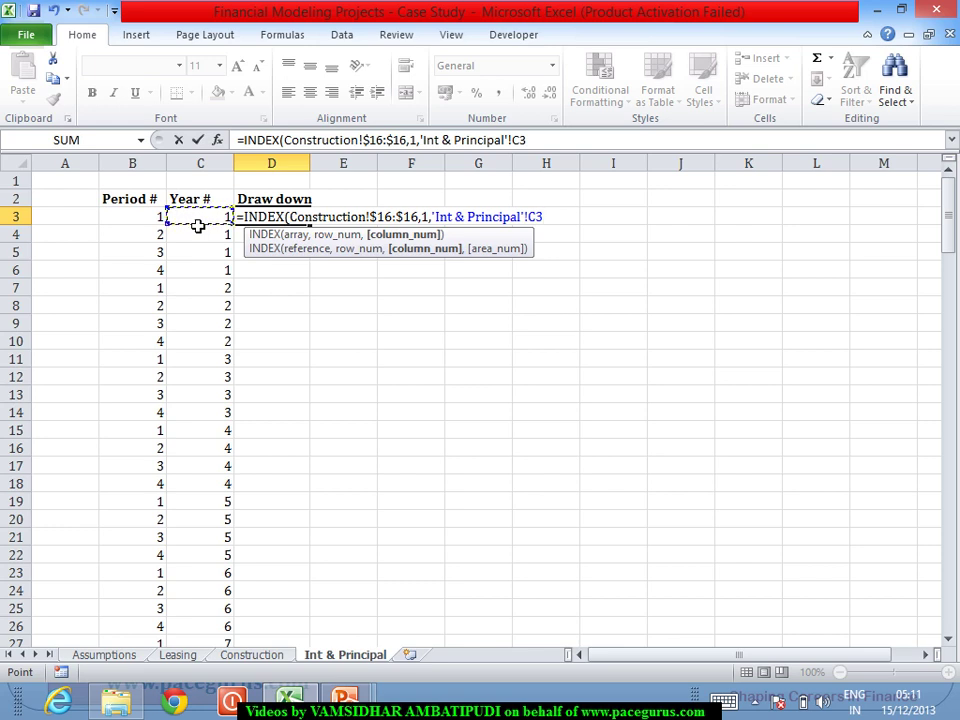
{"action": "type", "text": "+1"}
{"action": "type", "text": ")"}
{"action": "key", "text": "Return"}
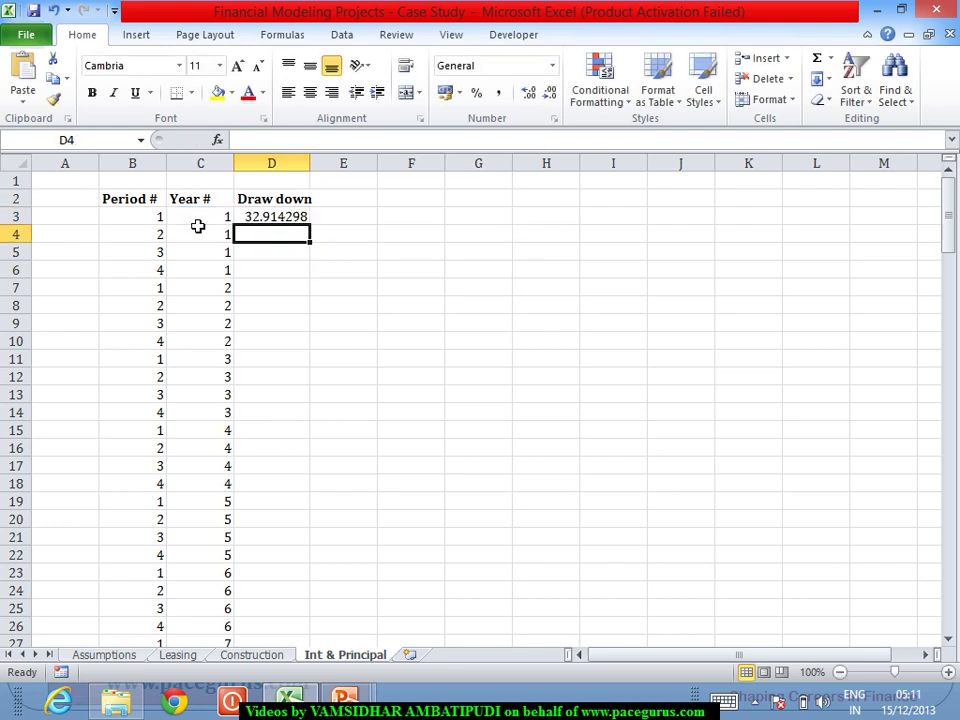
Step: Divide D3's formula by Assumptions!$B$25 and fill it down column D
{"action": "left_click", "coordinate": [274, 218]}
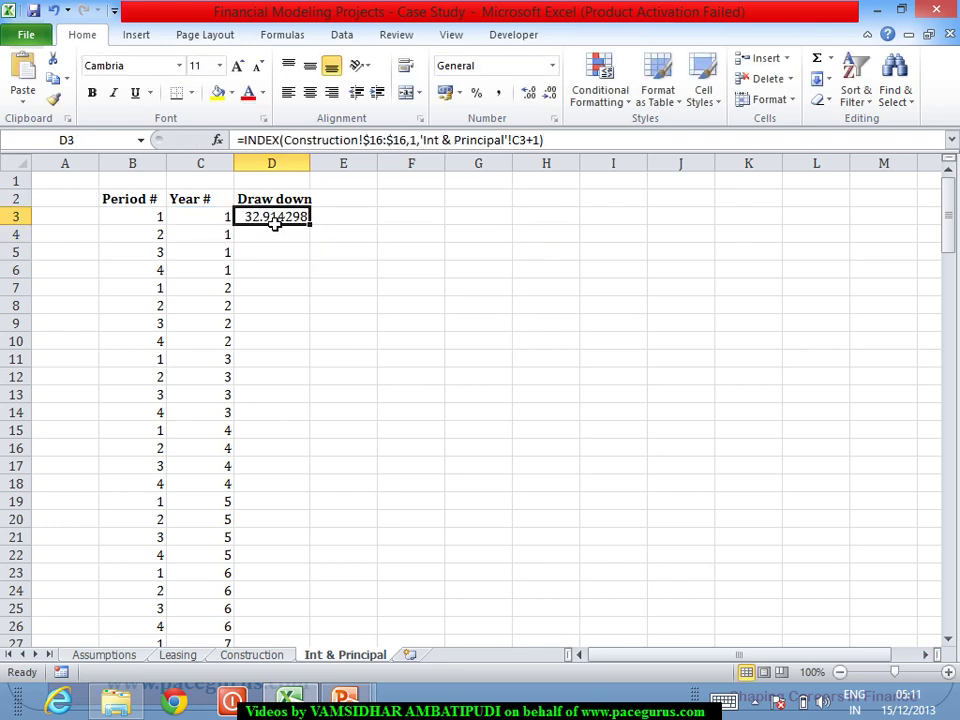
{"action": "left_click", "coordinate": [573, 146]}
{"action": "type", "text": "/"}
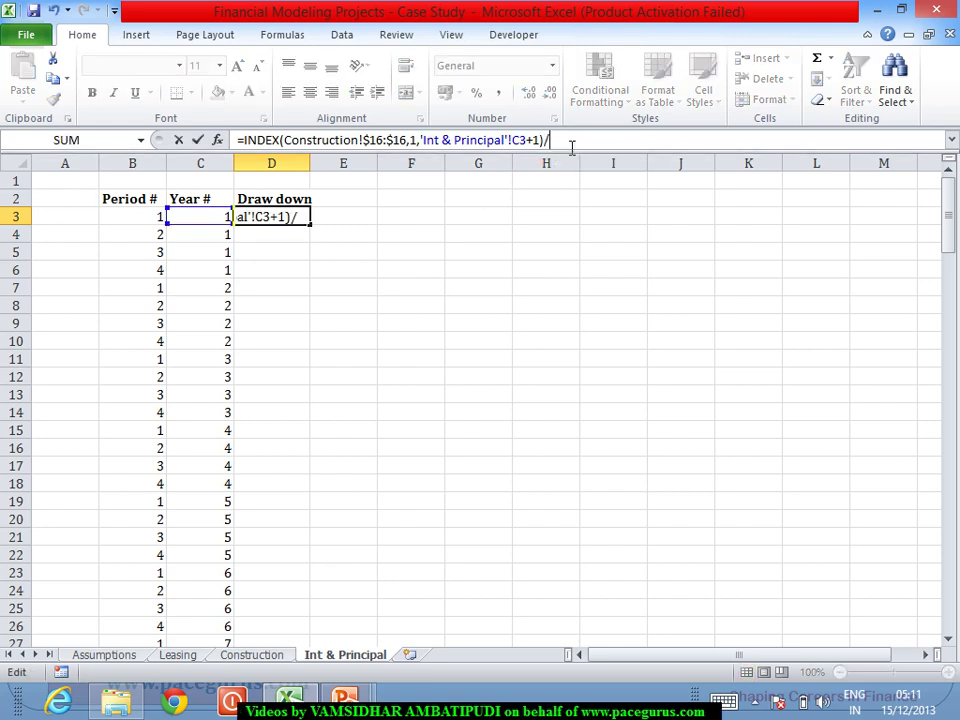
{"action": "left_click", "coordinate": [104, 655]}
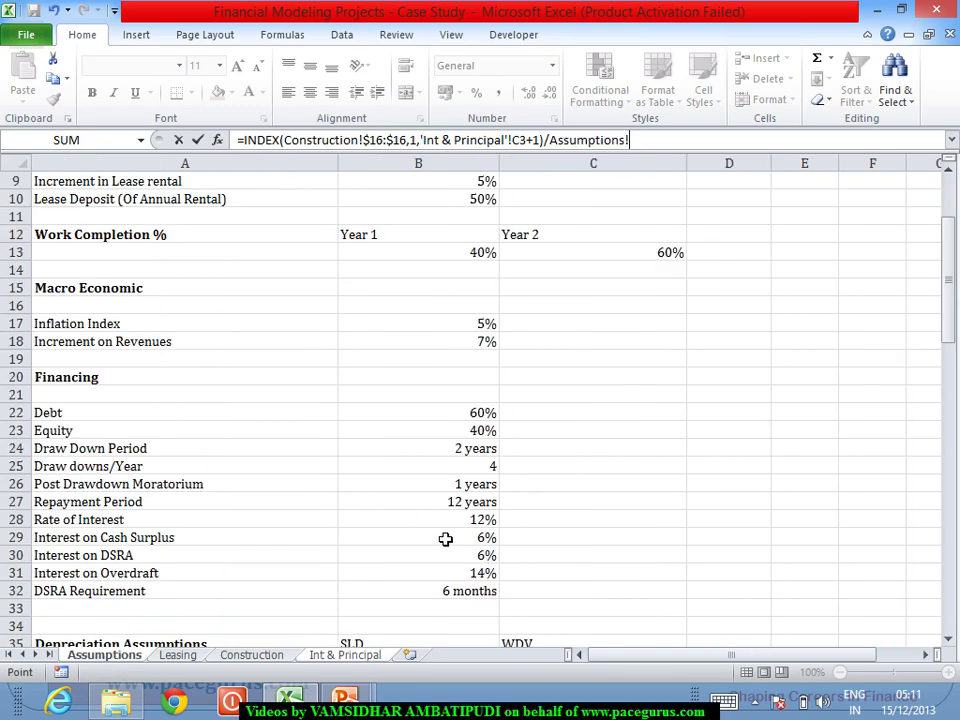
{"action": "left_click", "coordinate": [452, 468]}
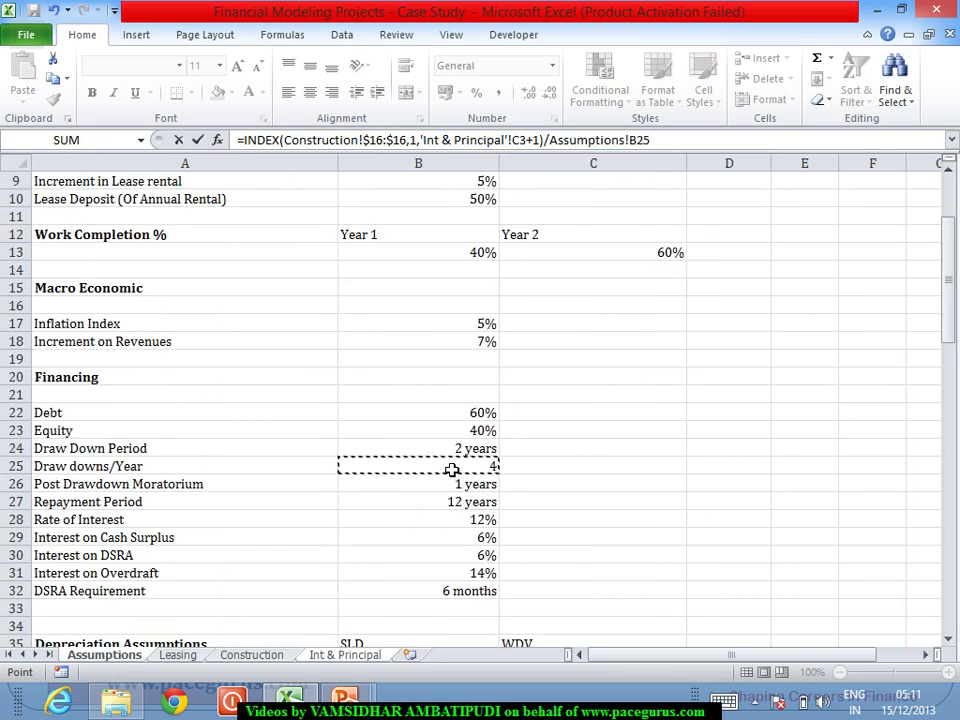
{"action": "key", "text": "F4"}
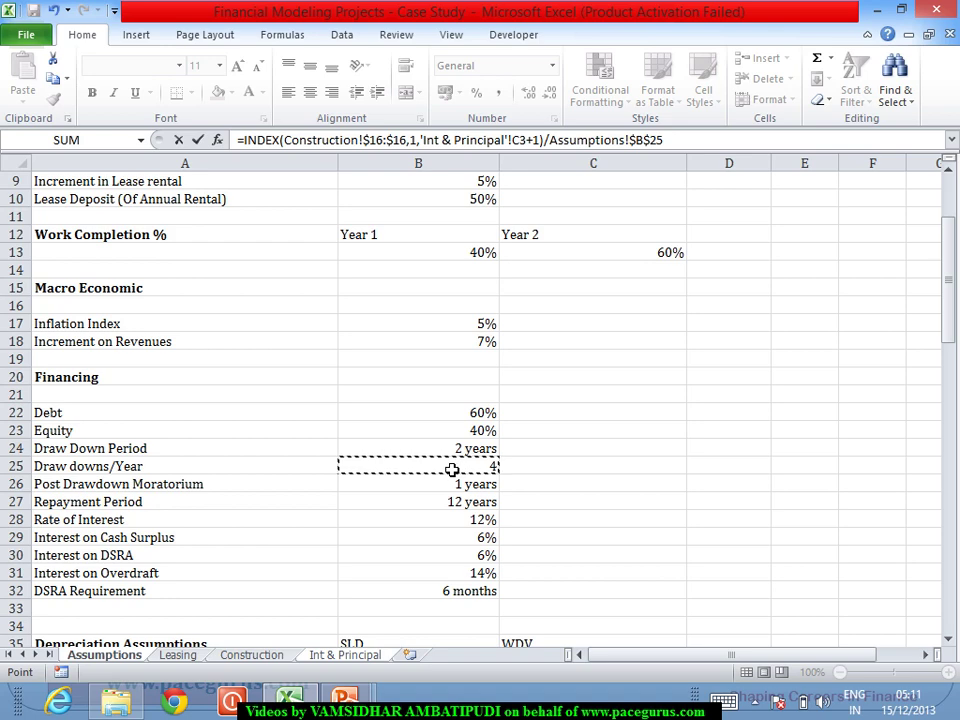
{"action": "key", "text": "Return"}
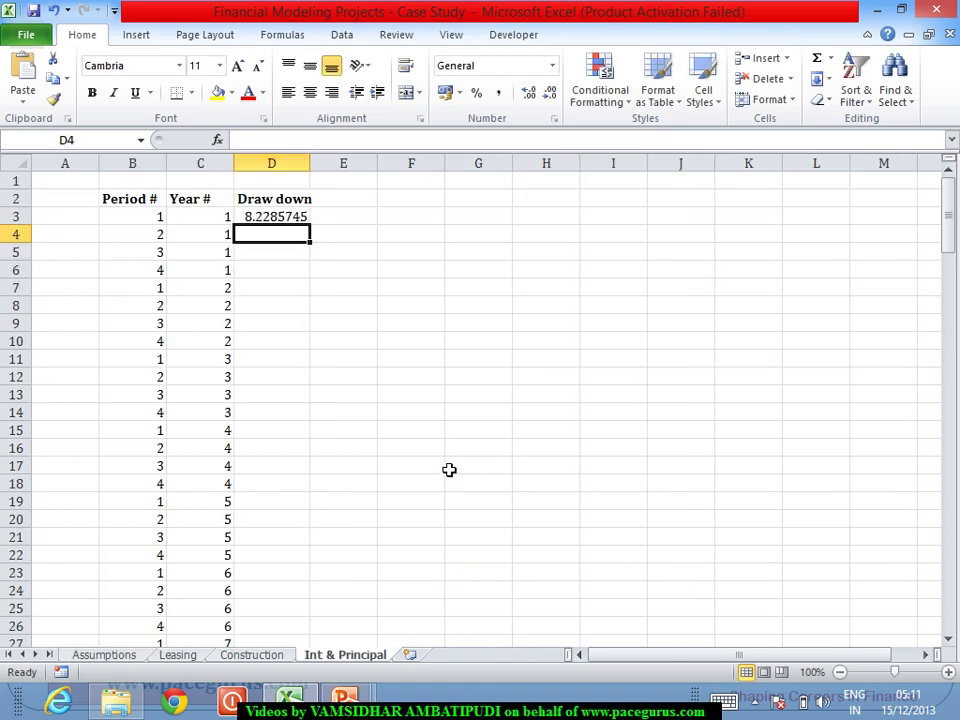
{"action": "left_click", "coordinate": [281, 222]}
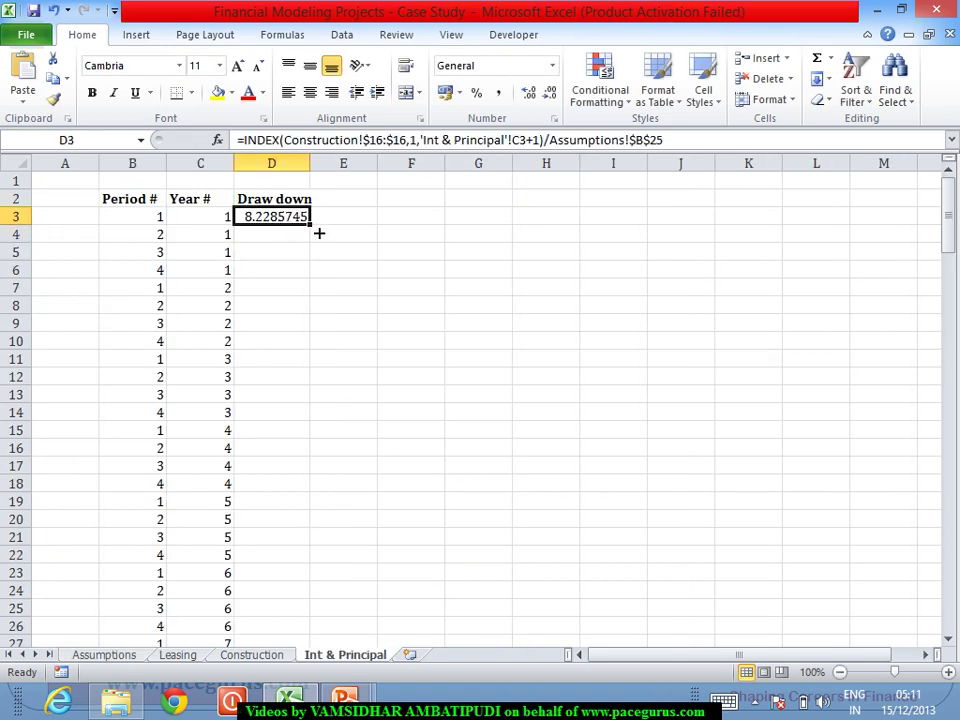
{"action": "double_click", "coordinate": [311, 226]}
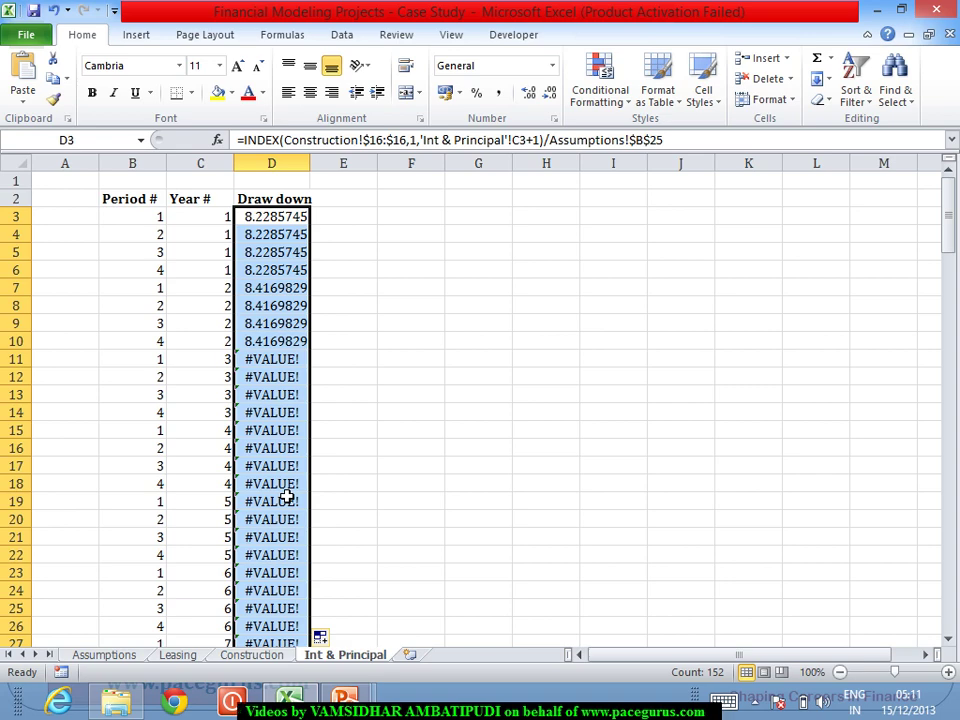
{"action": "left_click", "coordinate": [270, 658]}
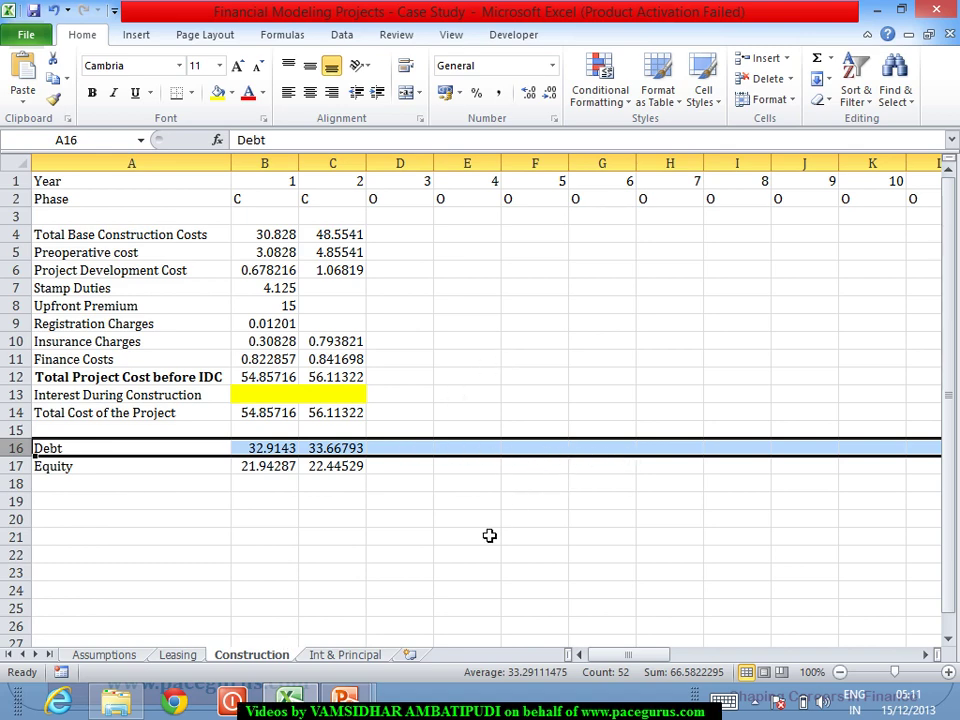
{"action": "left_click", "coordinate": [368, 655]}
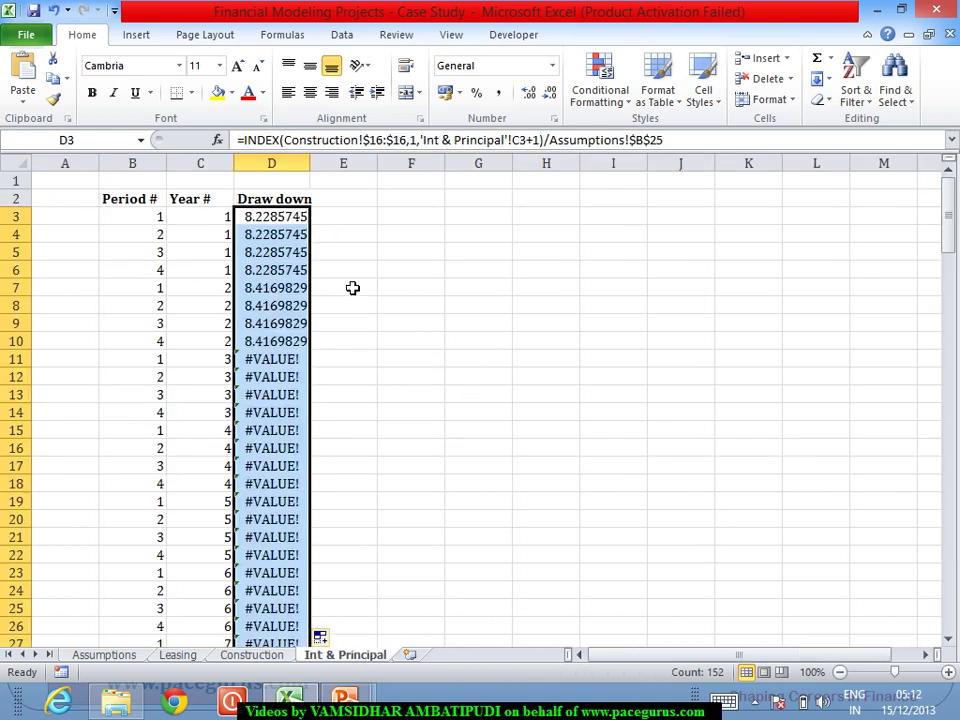
{"action": "left_click", "coordinate": [286, 224]}
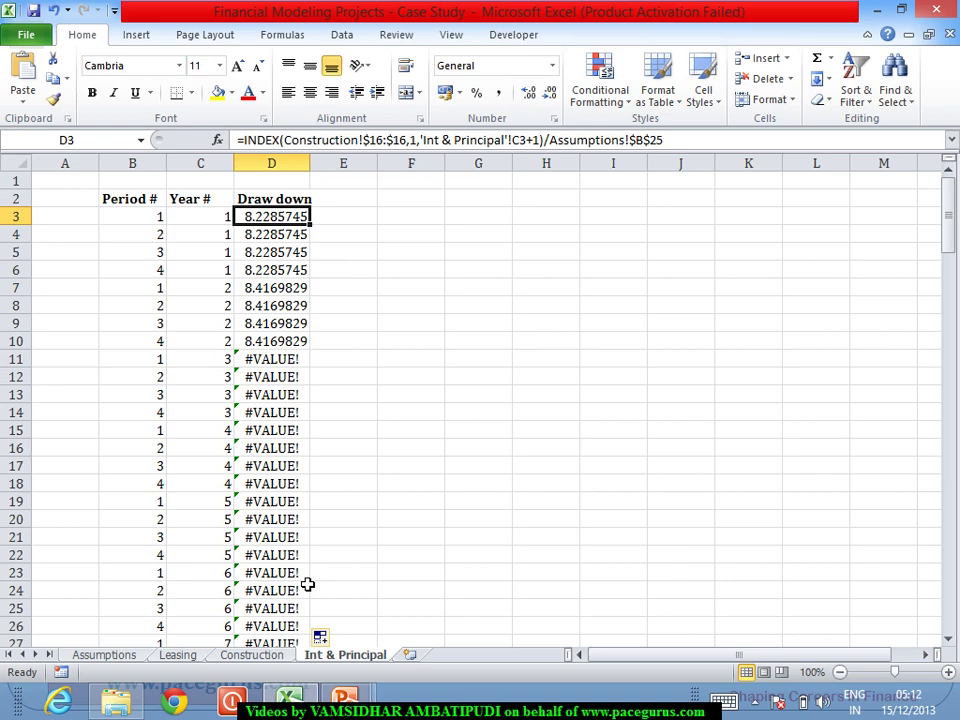
{"action": "left_click", "coordinate": [127, 660]}
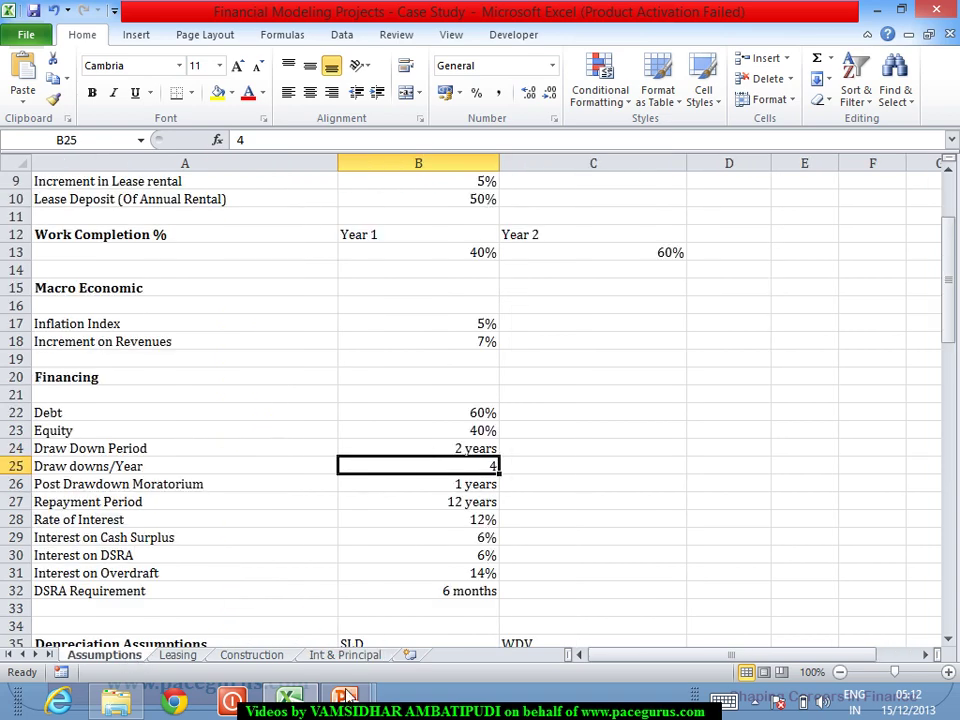
{"action": "left_click", "coordinate": [345, 656]}
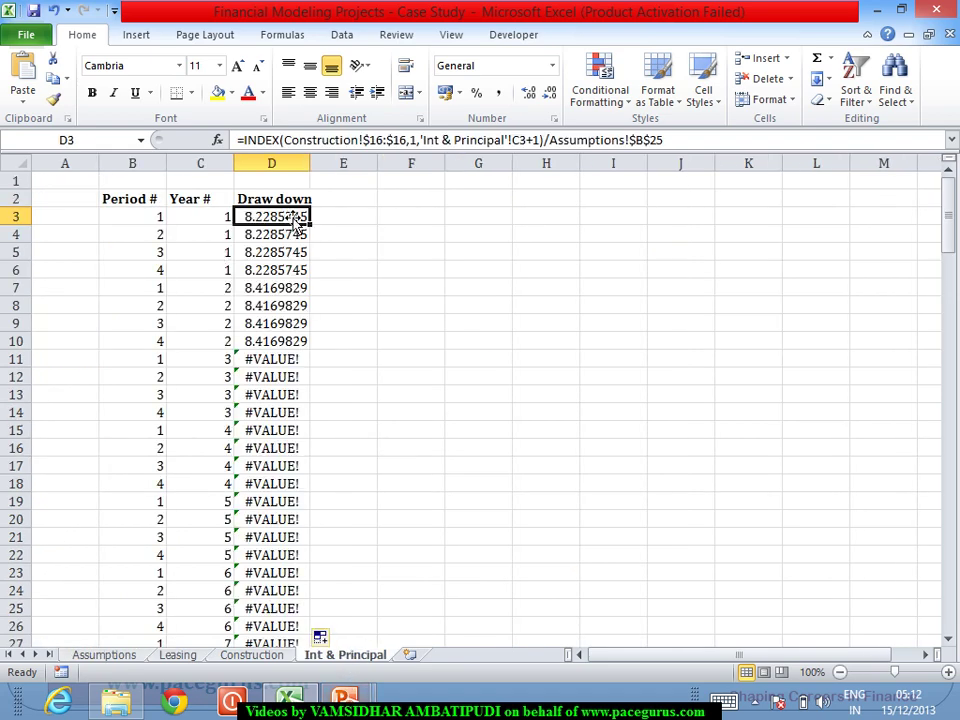
{"action": "left_click", "coordinate": [243, 140]}
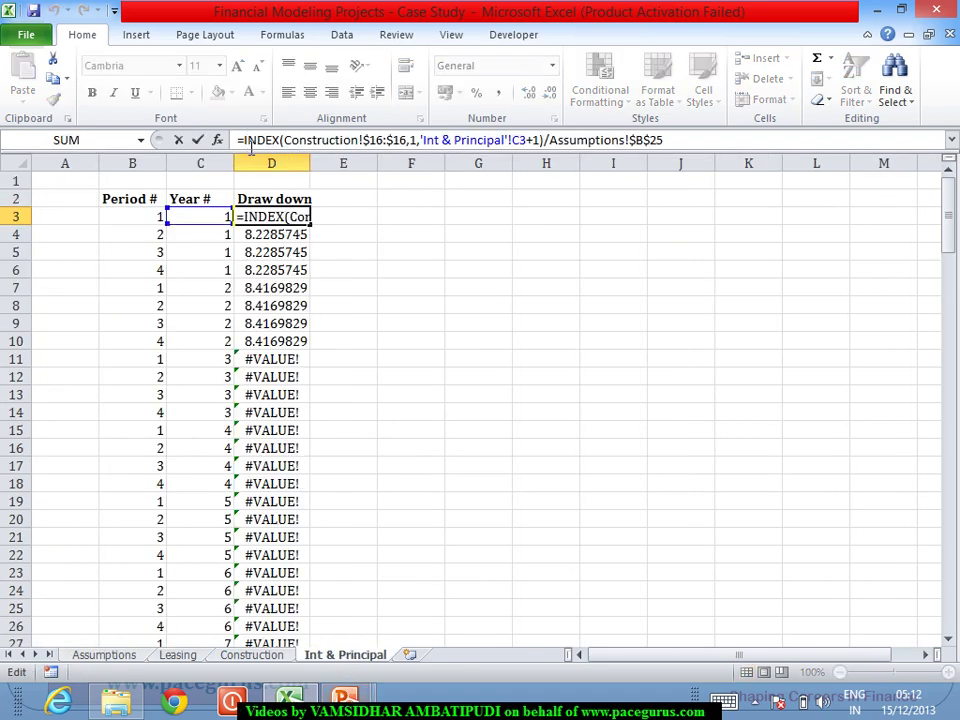
Step: Wrap D3 in IF(C3<=Assumptions!$B$24, …, "") and fill it down column D
{"action": "type", "text": "if("}
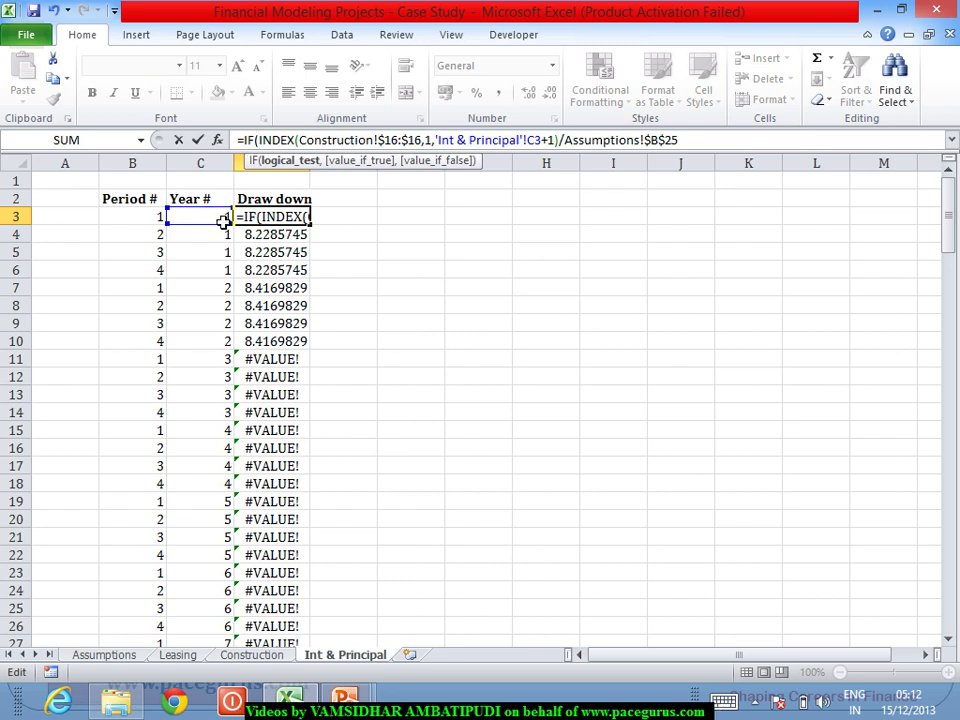
{"action": "left_click", "coordinate": [220, 220]}
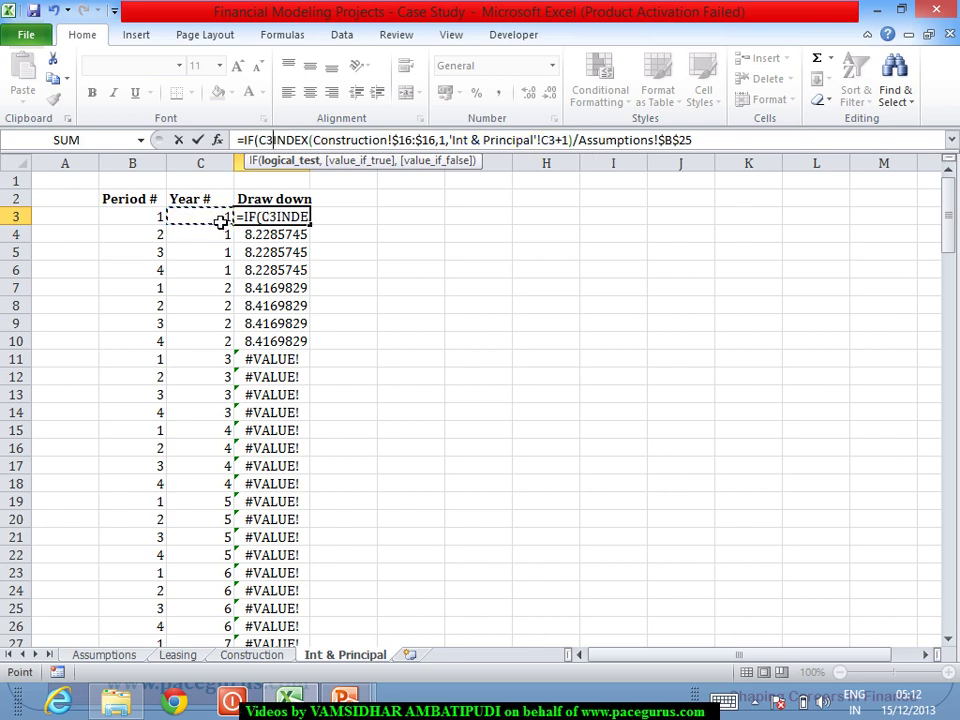
{"action": "type", "text": "<="}
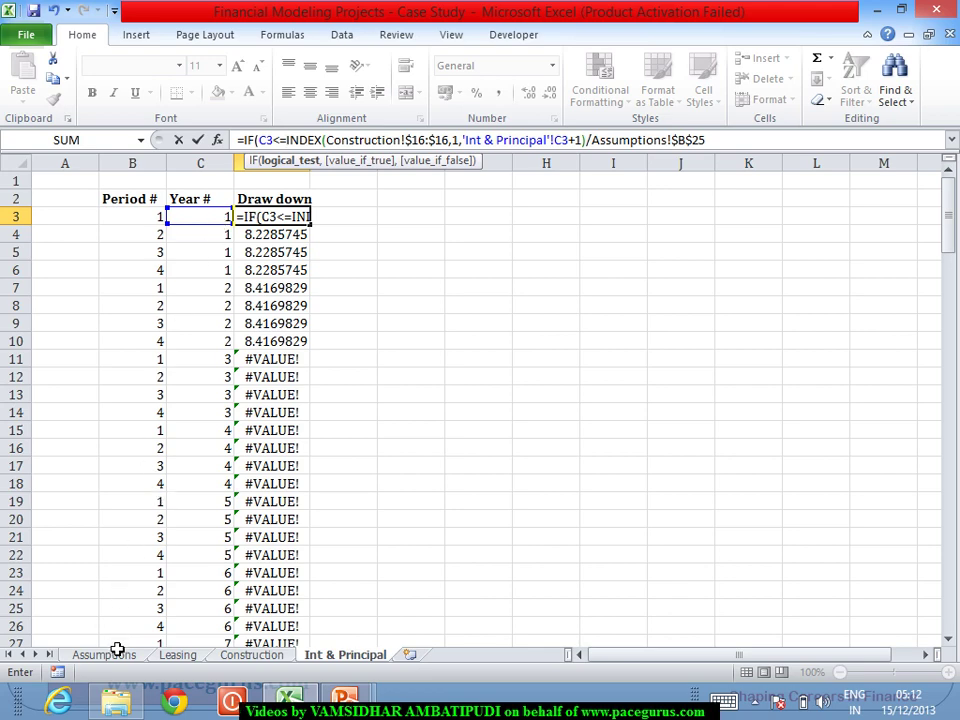
{"action": "left_click", "coordinate": [113, 660]}
{"action": "left_click", "coordinate": [463, 452]}
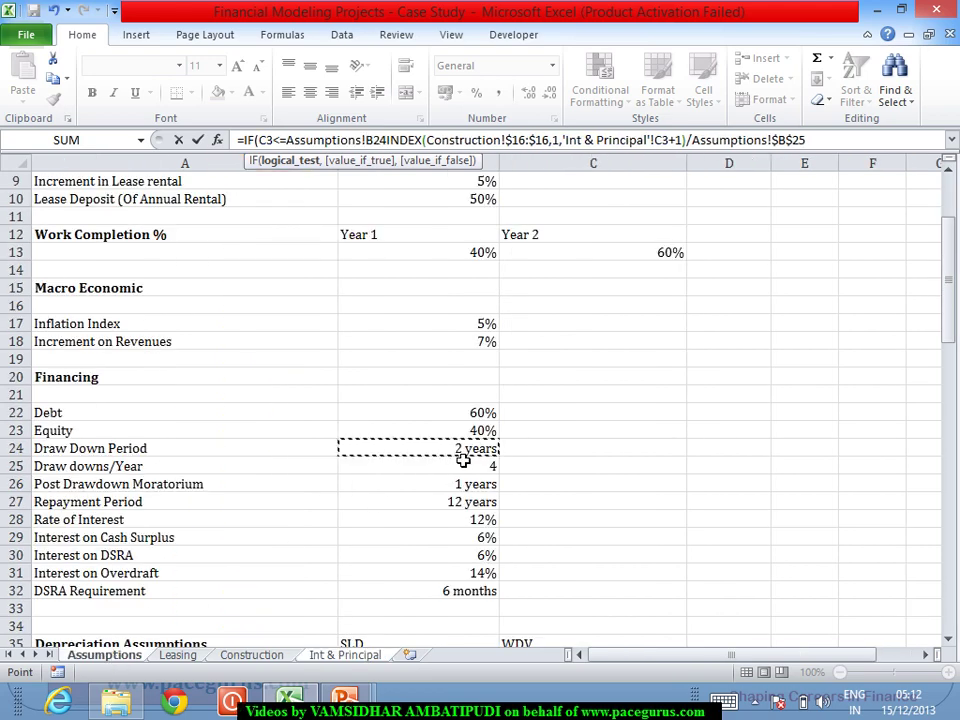
{"action": "key", "text": "F4"}
{"action": "type", "text": ","}
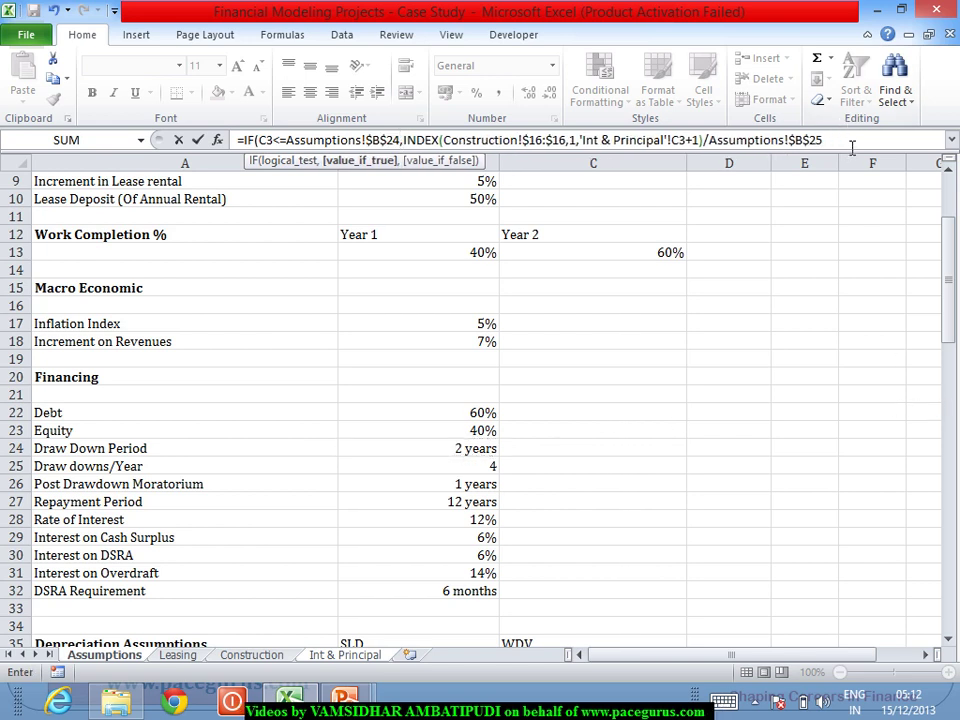
{"action": "type", "text": ",\""}
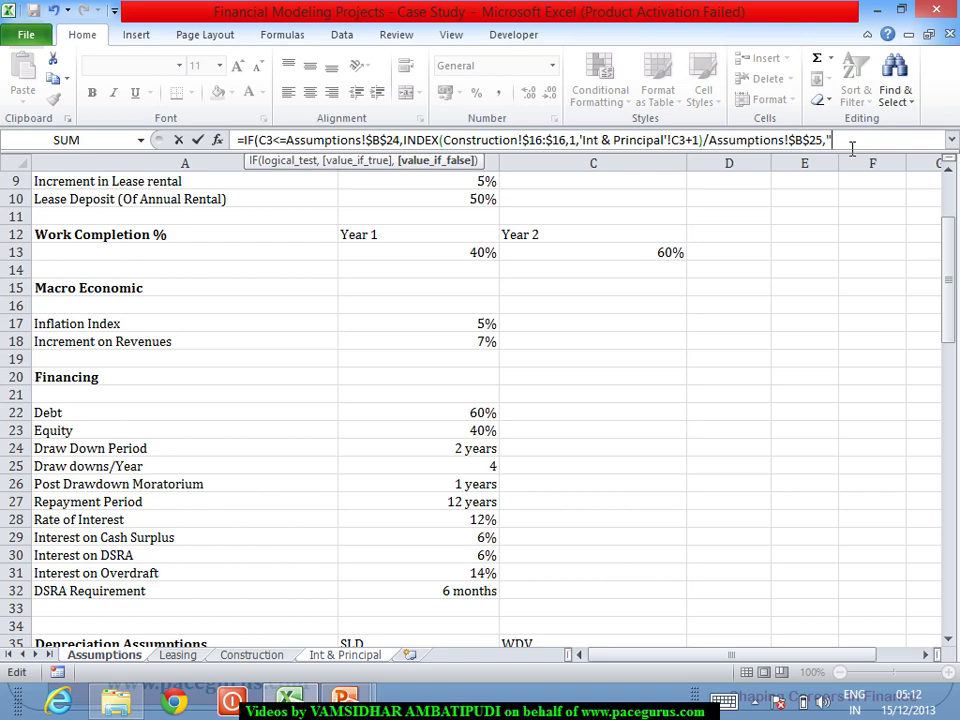
{"action": "type", "text": "\")"}
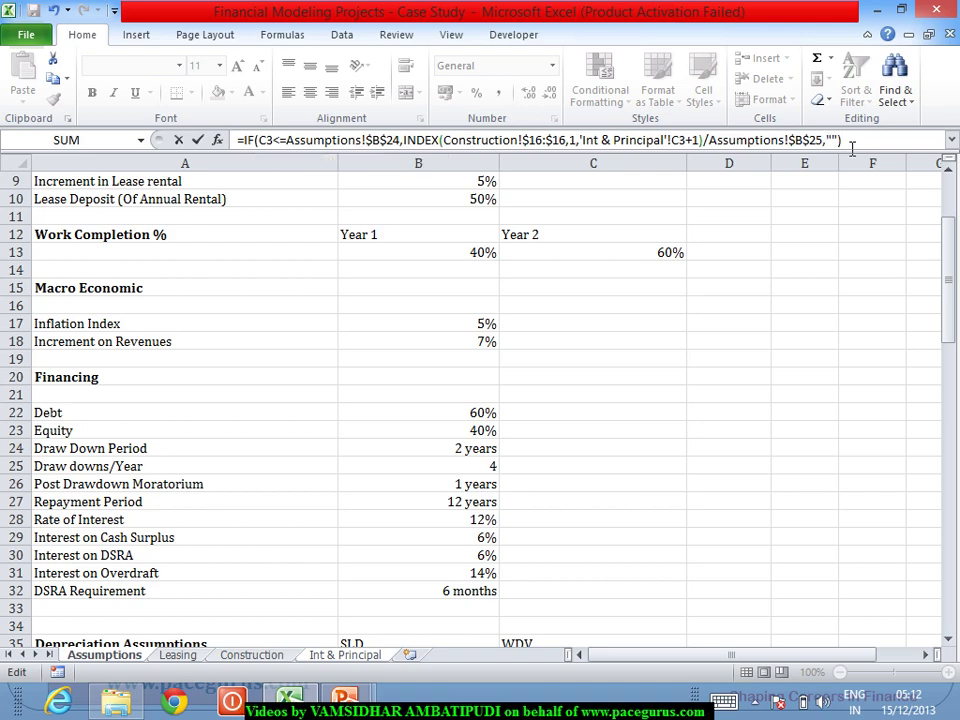
{"action": "key", "text": "Return"}
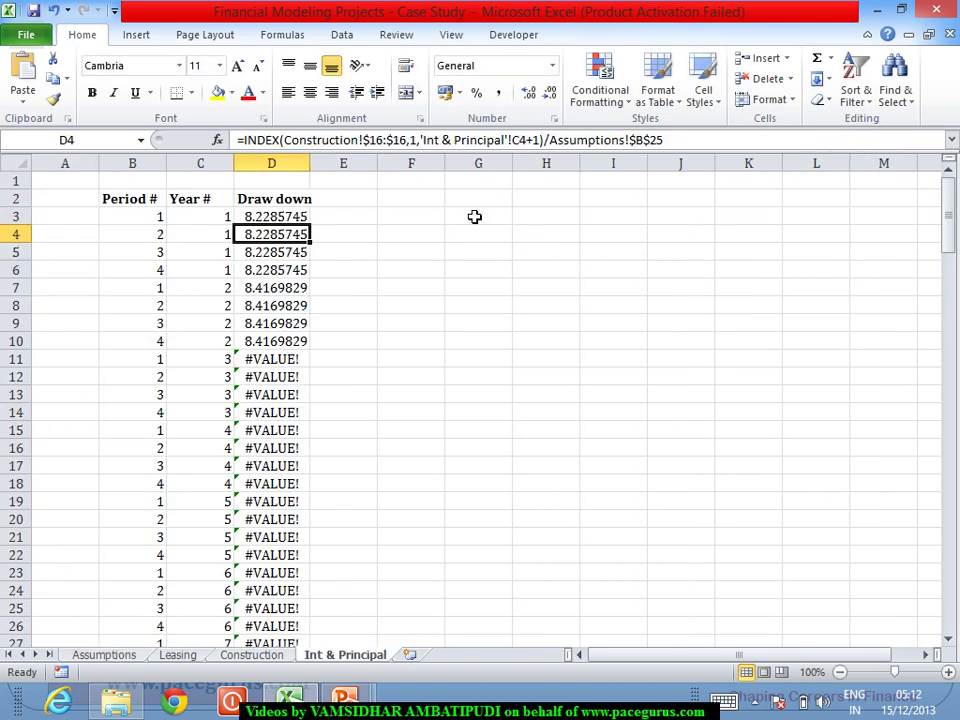
{"action": "left_click", "coordinate": [276, 219]}
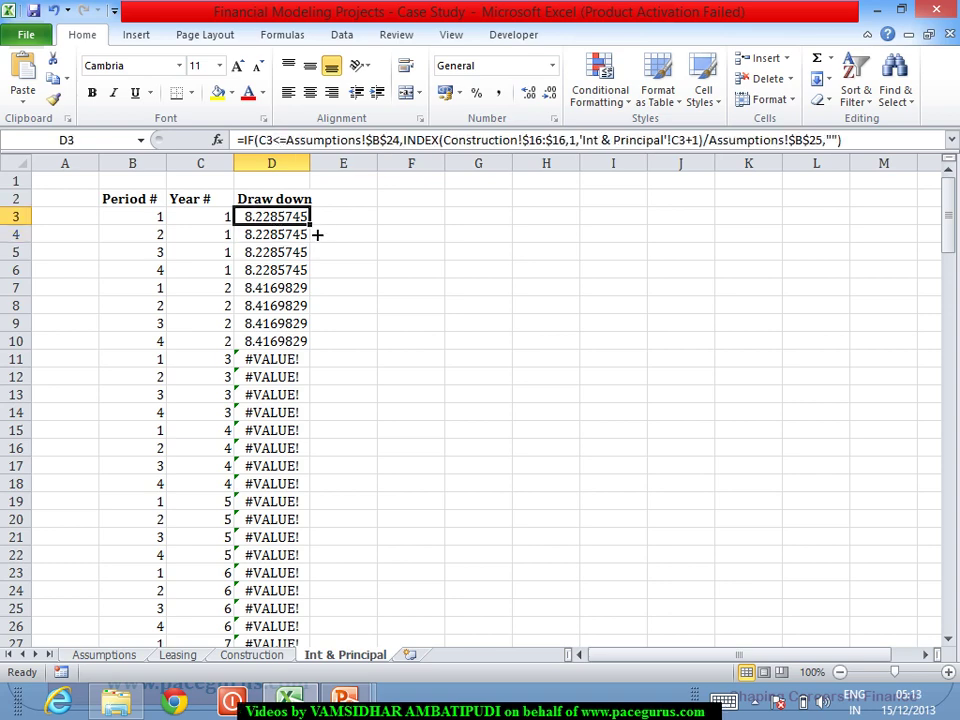
{"action": "double_click", "coordinate": [317, 236]}
{"action": "left_click", "coordinate": [374, 269]}
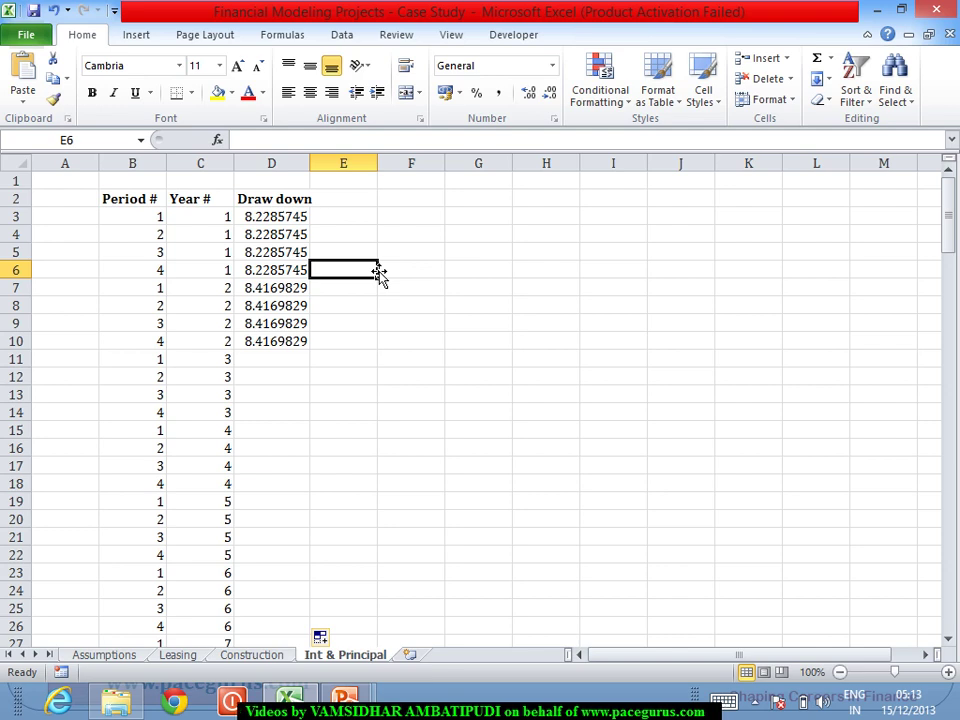
Step: Type a bold 'IDC' heading into cell E2
{"action": "key", "text": "Up"}
{"action": "key", "text": "Up"}
{"action": "key", "text": "Up"}
{"action": "key", "text": "Up"}
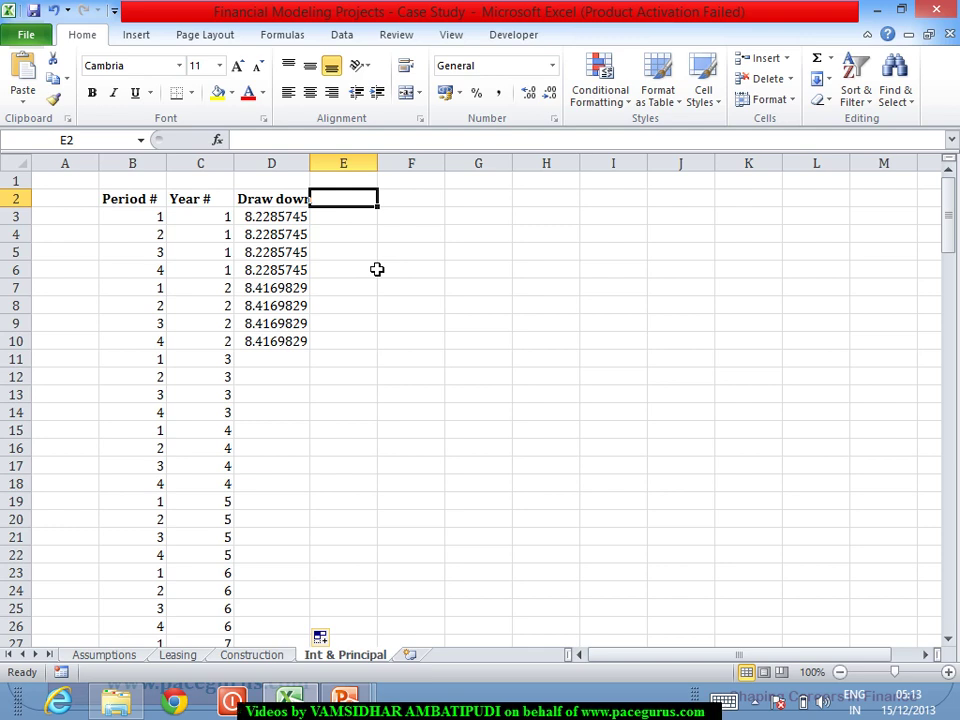
{"action": "type", "text": "IDC"}
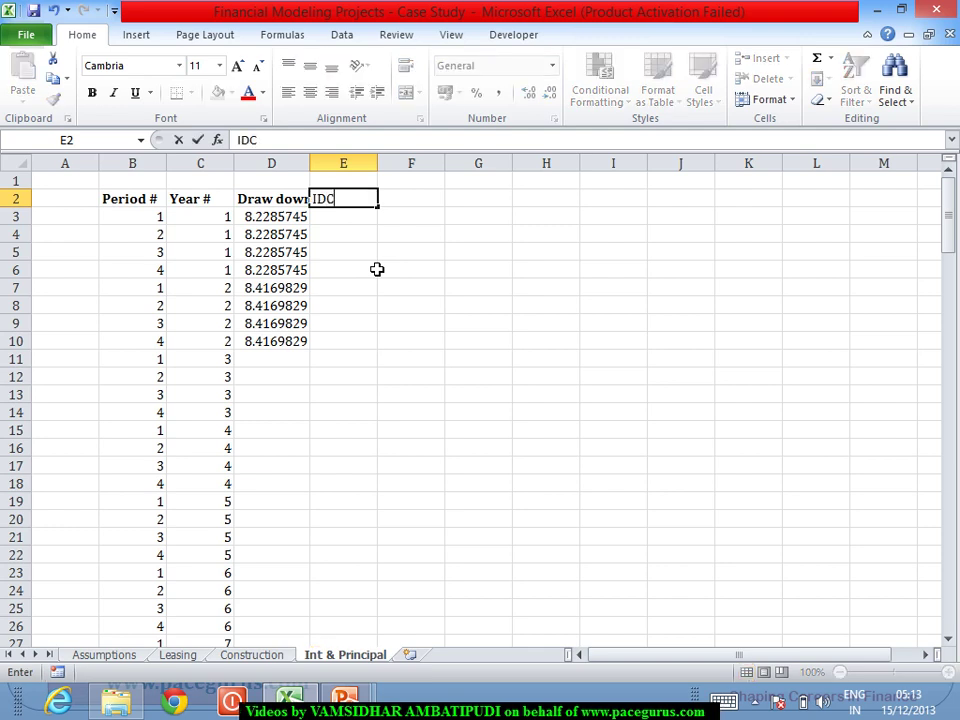
{"action": "key", "text": "Escape"}
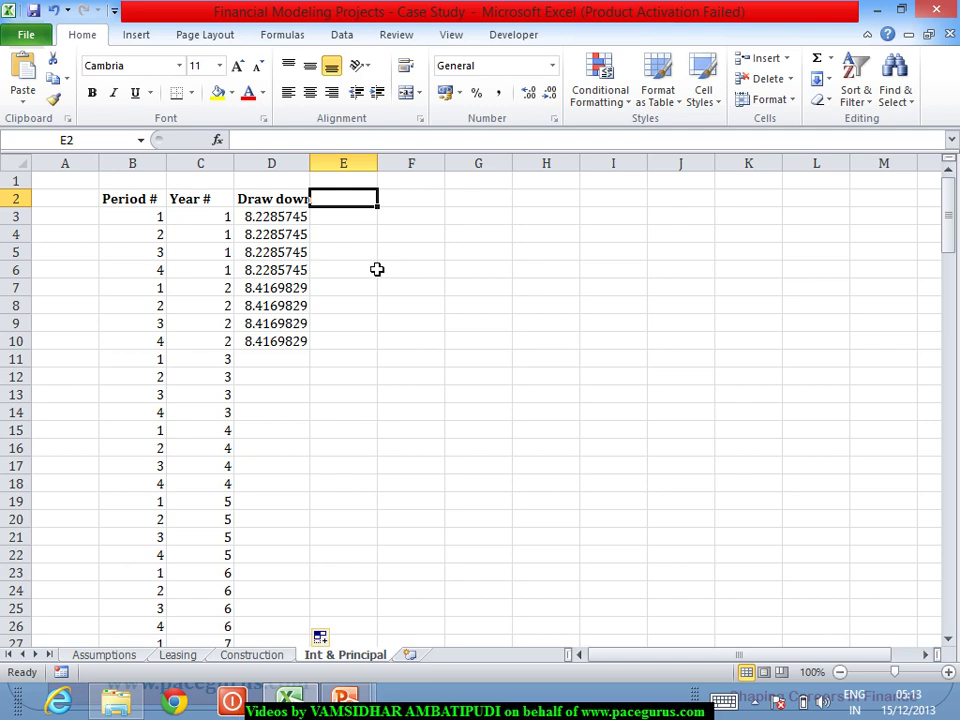
{"action": "key", "text": "ctrl+b"}
{"action": "type", "text": "ID"}
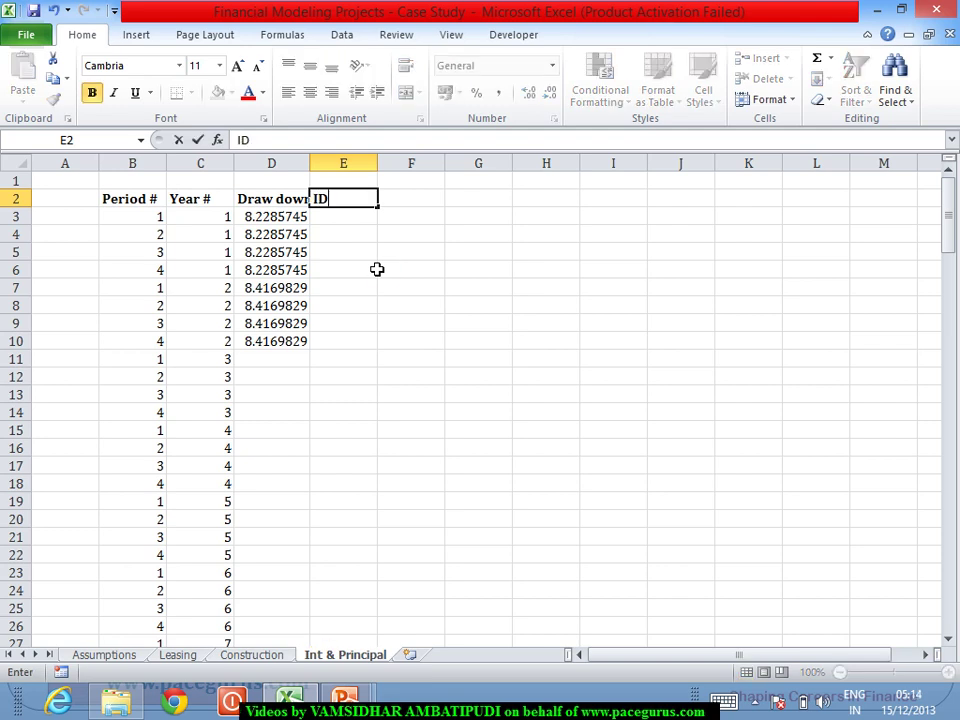
{"action": "type", "text": "C"}
{"action": "key", "text": "Return"}
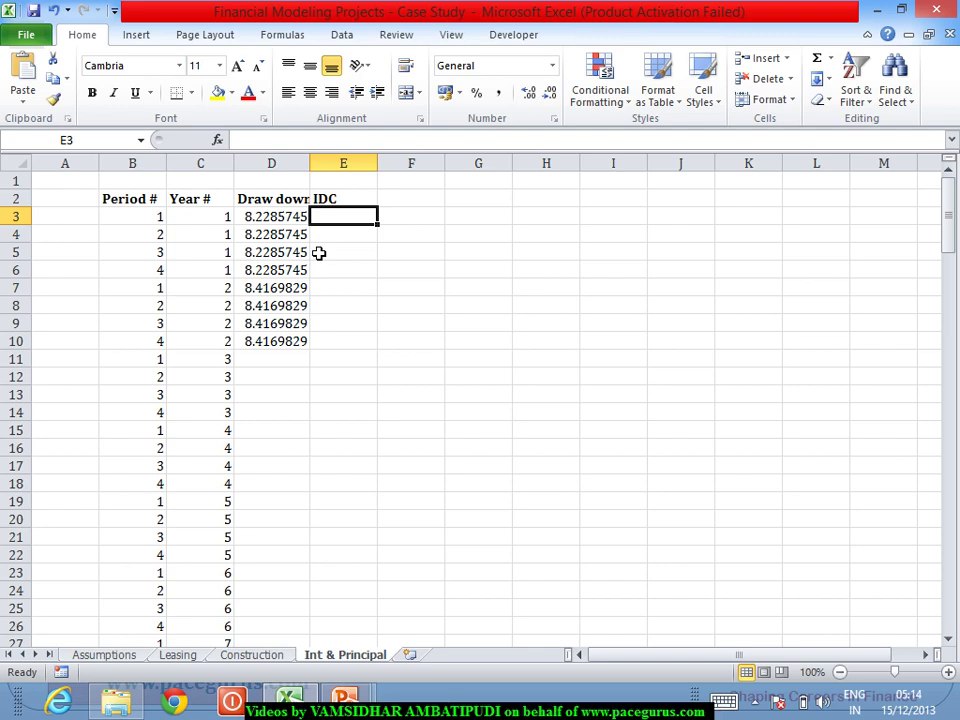
Step: Start E3's formula with the cumulative drawdown =SUM(D$3:D3)
{"action": "type", "text": "="}
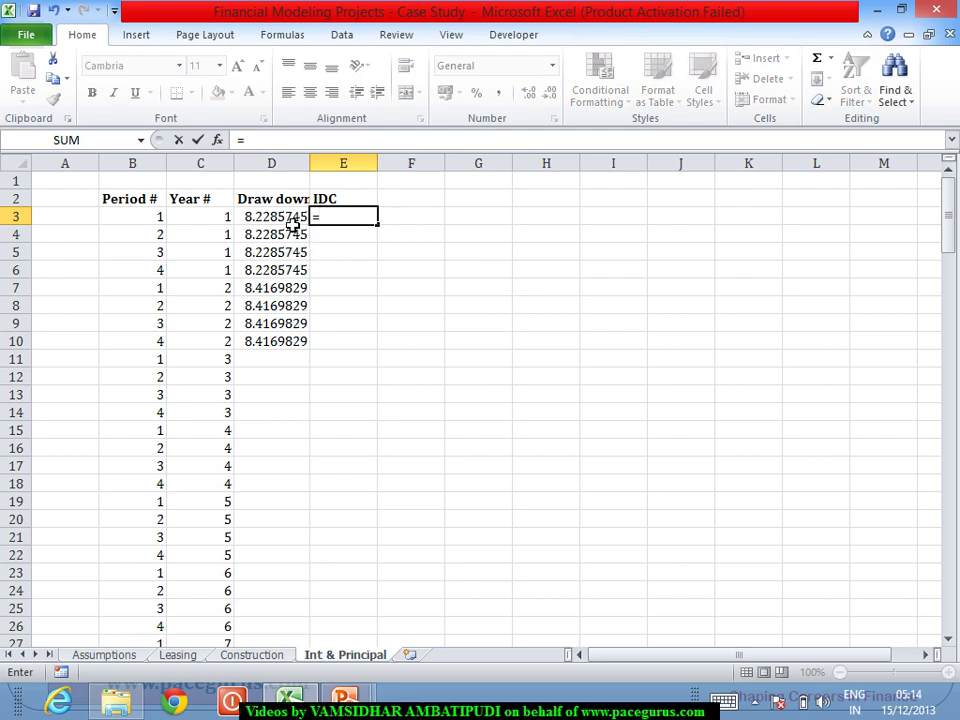
{"action": "left_click", "coordinate": [292, 222]}
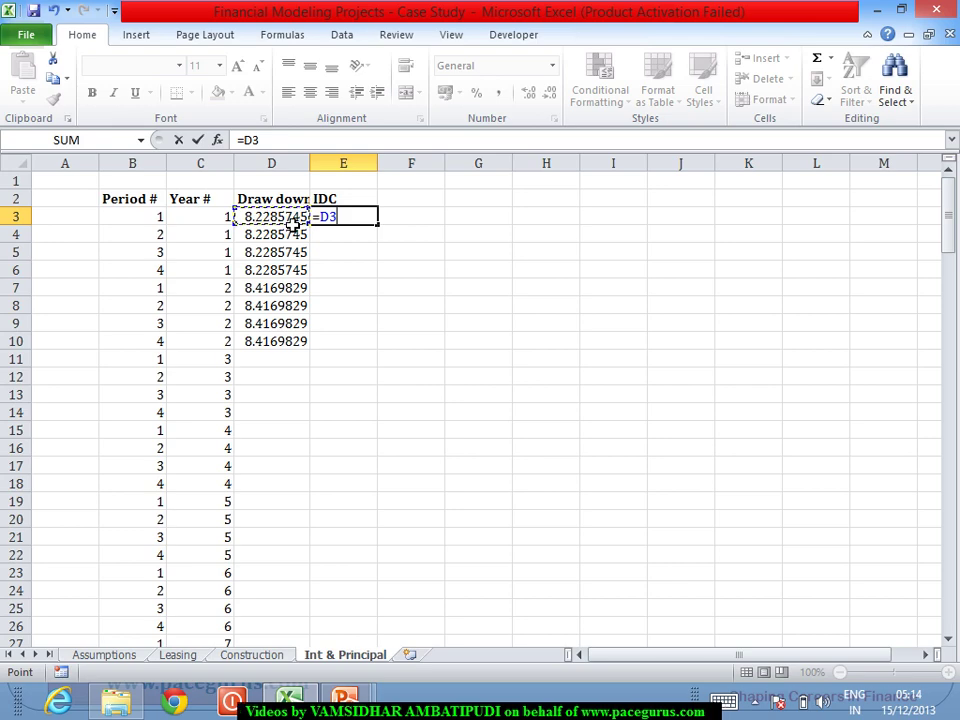
{"action": "key", "text": "BackSpace"}
{"action": "key", "text": "BackSpace"}
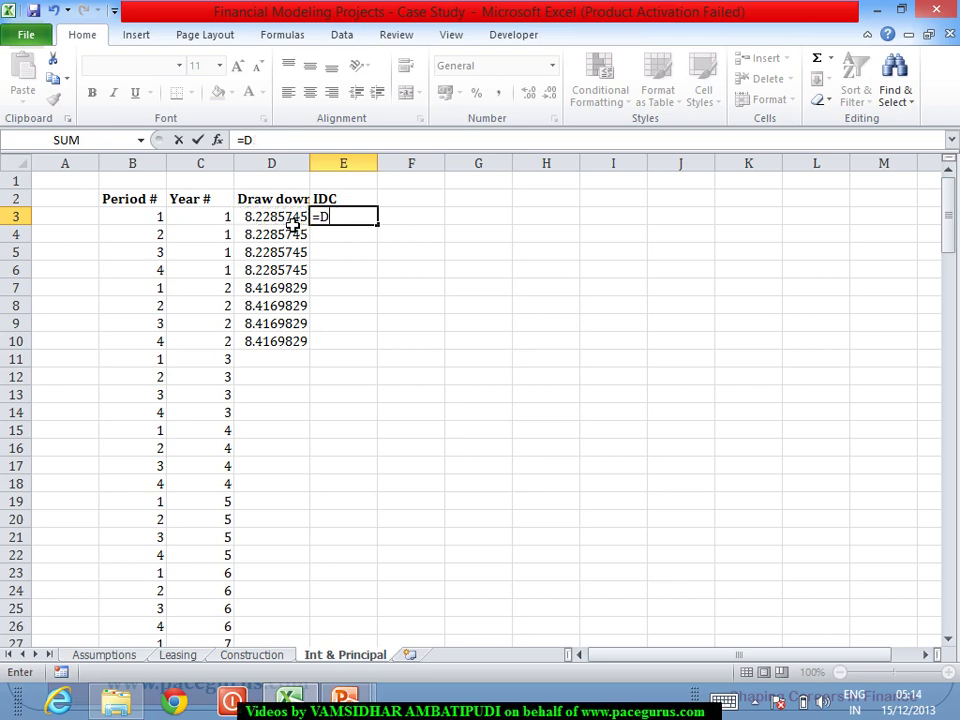
{"action": "type", "text": "SUM("}
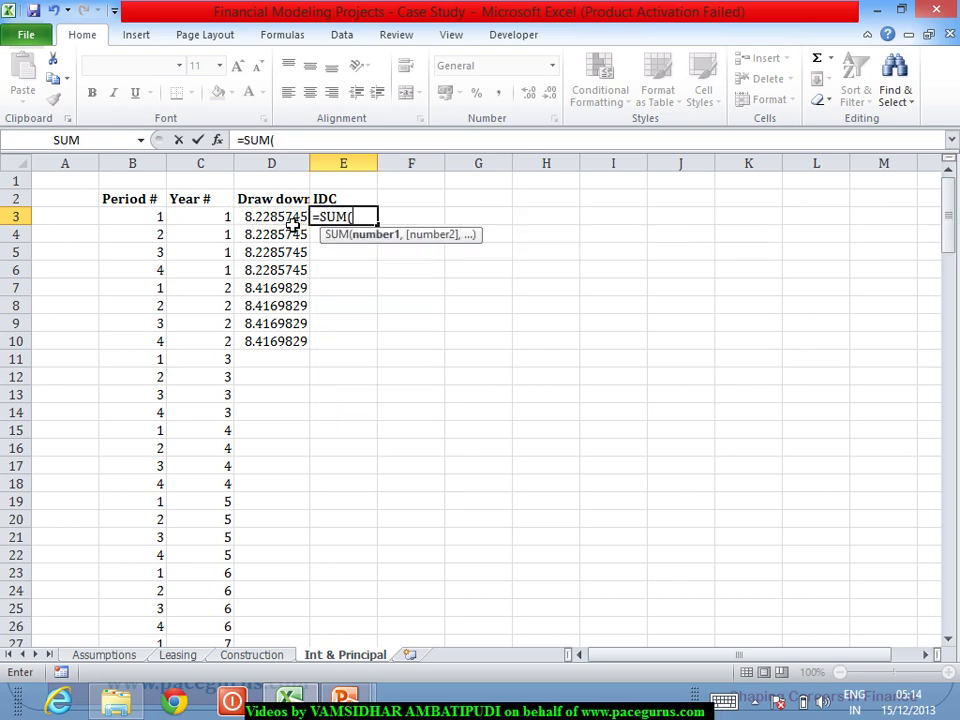
{"action": "left_click", "coordinate": [292, 222]}
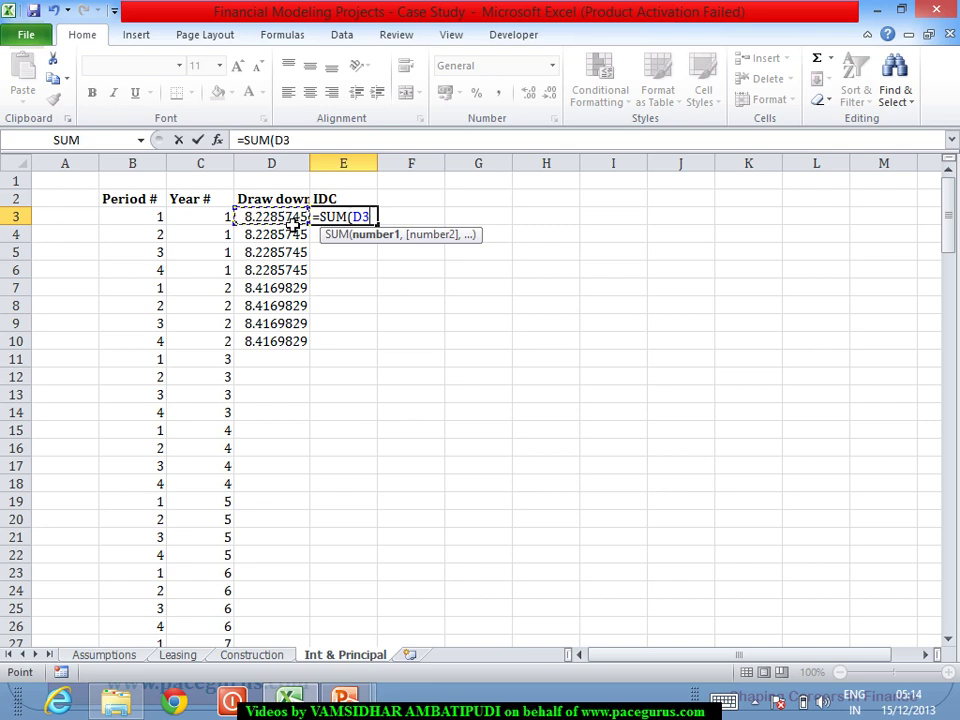
{"action": "key", "text": "F8"}
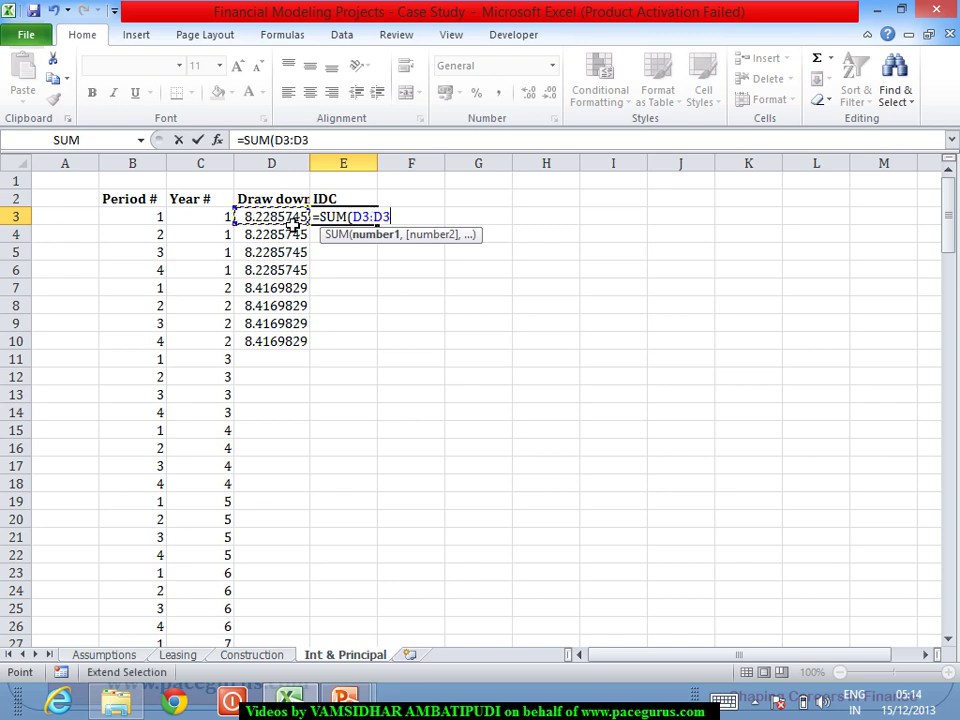
{"action": "left_click_drag", "start_coordinate": [366, 218], "coordinate": [390, 218]}
{"action": "left_click", "coordinate": [370, 220]}
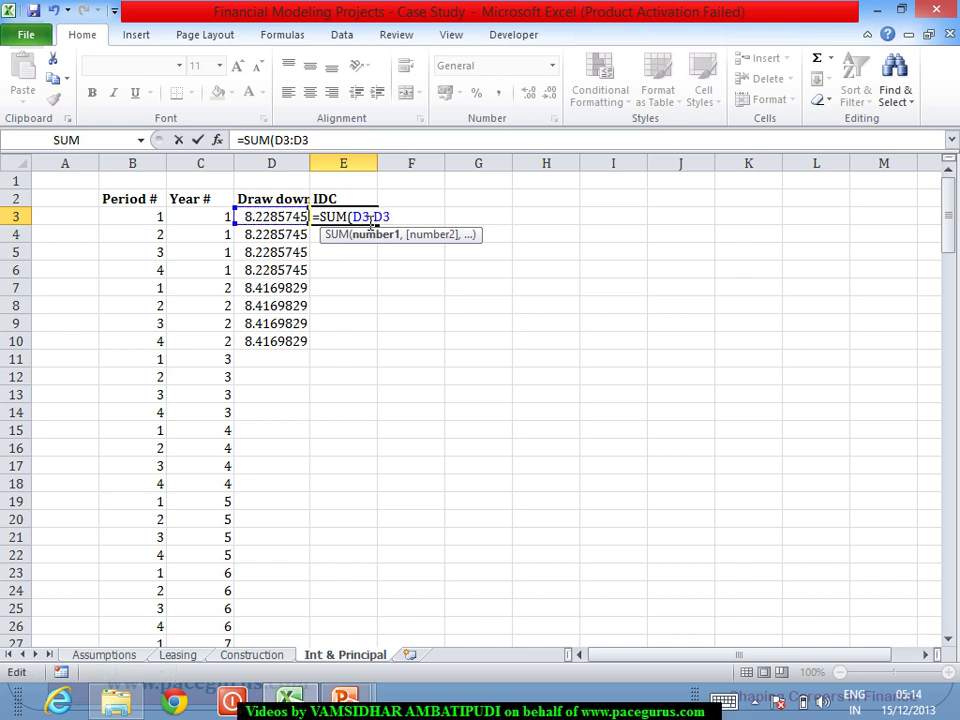
{"action": "type", "text": "$3:D3"}
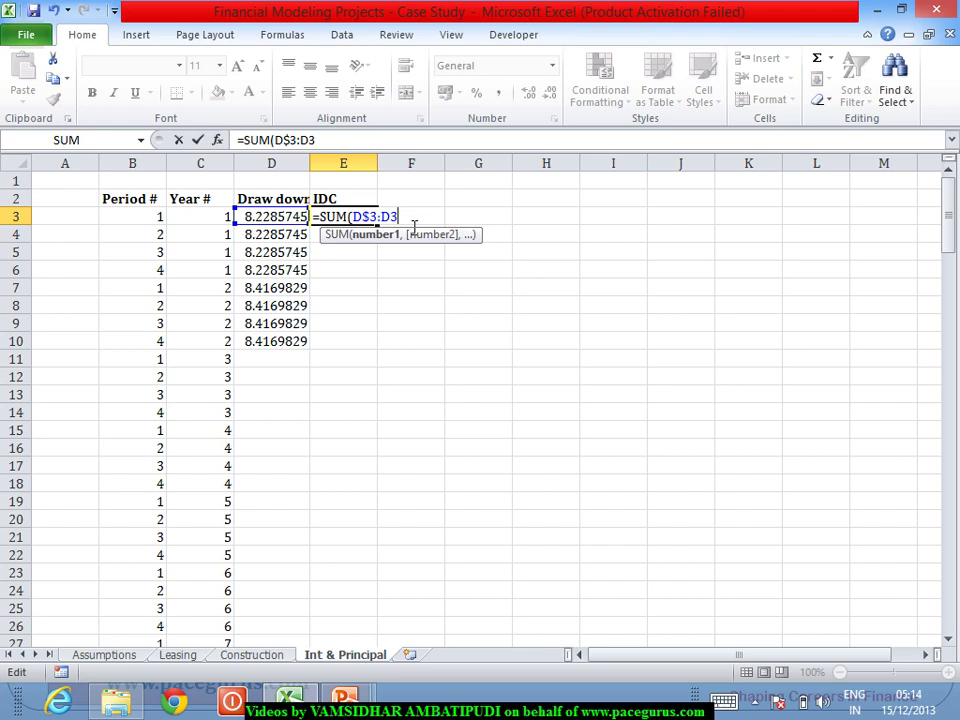
{"action": "type", "text": ")"}
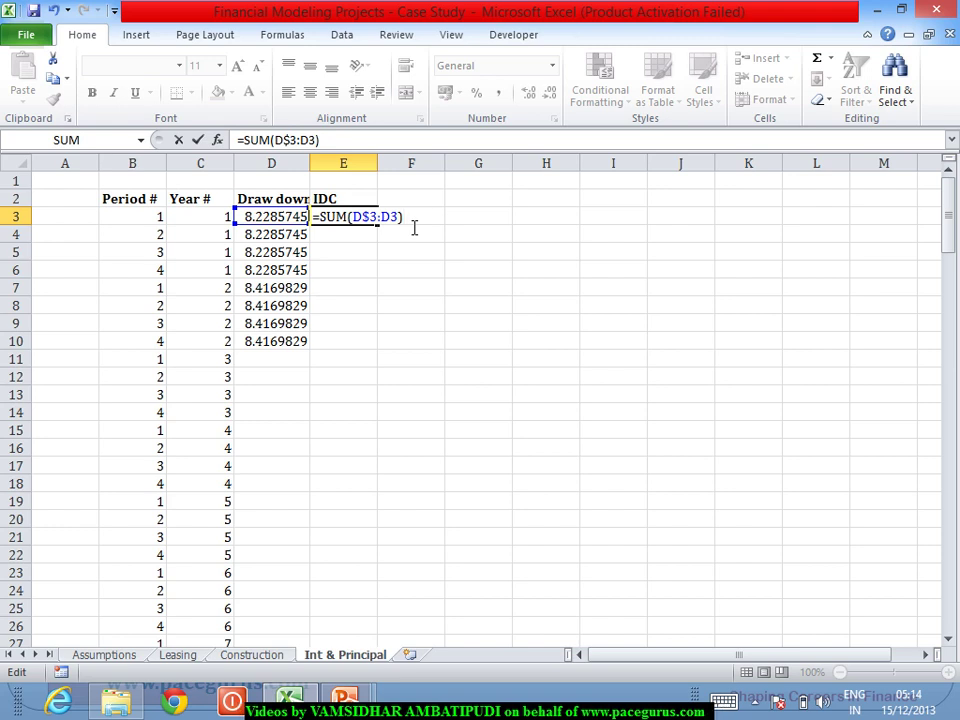
Step: Multiply by Assumptions!$B$28 and divide by Assumptions!$B$25, giving 0.246857
{"action": "type", "text": "*"}
{"action": "left_click", "coordinate": [120, 657]}
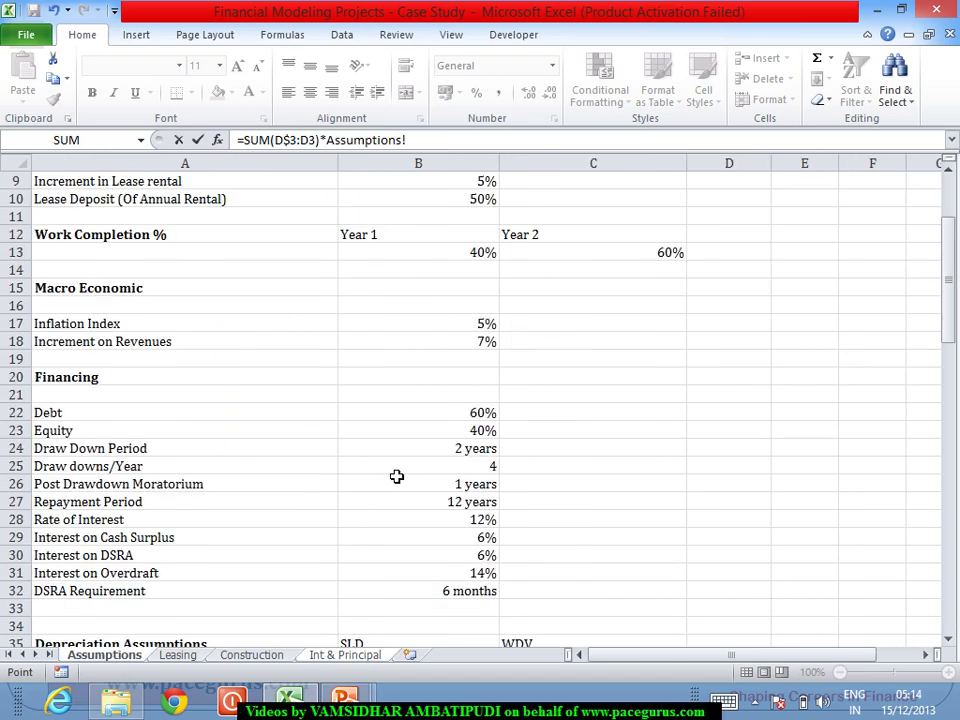
{"action": "left_click", "coordinate": [473, 523]}
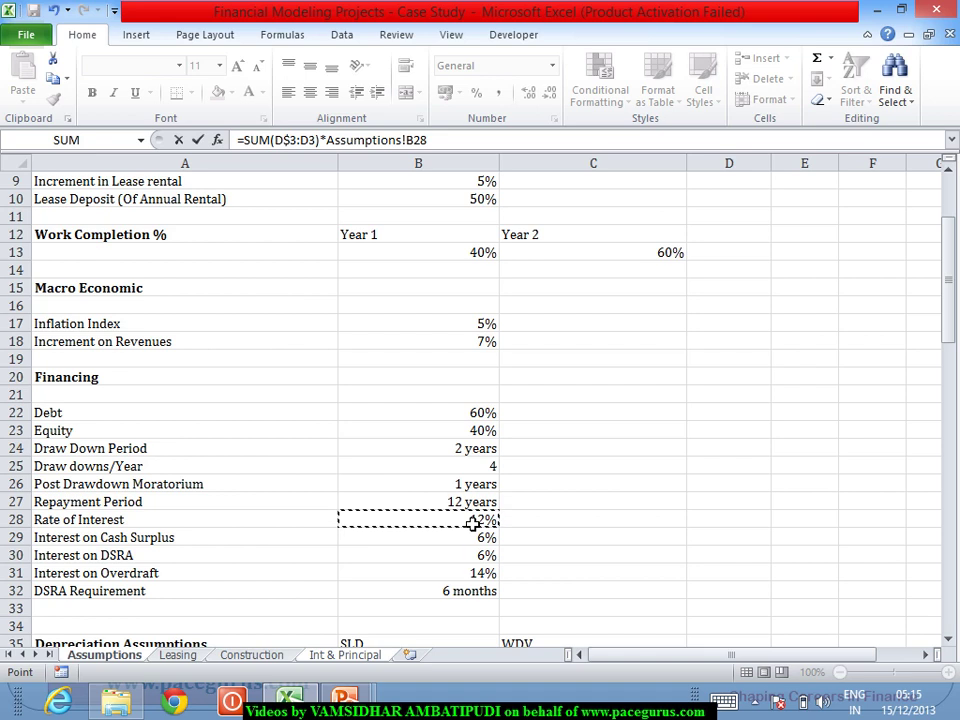
{"action": "key", "text": "F4"}
{"action": "type", "text": "/"}
{"action": "left_click", "coordinate": [480, 472]}
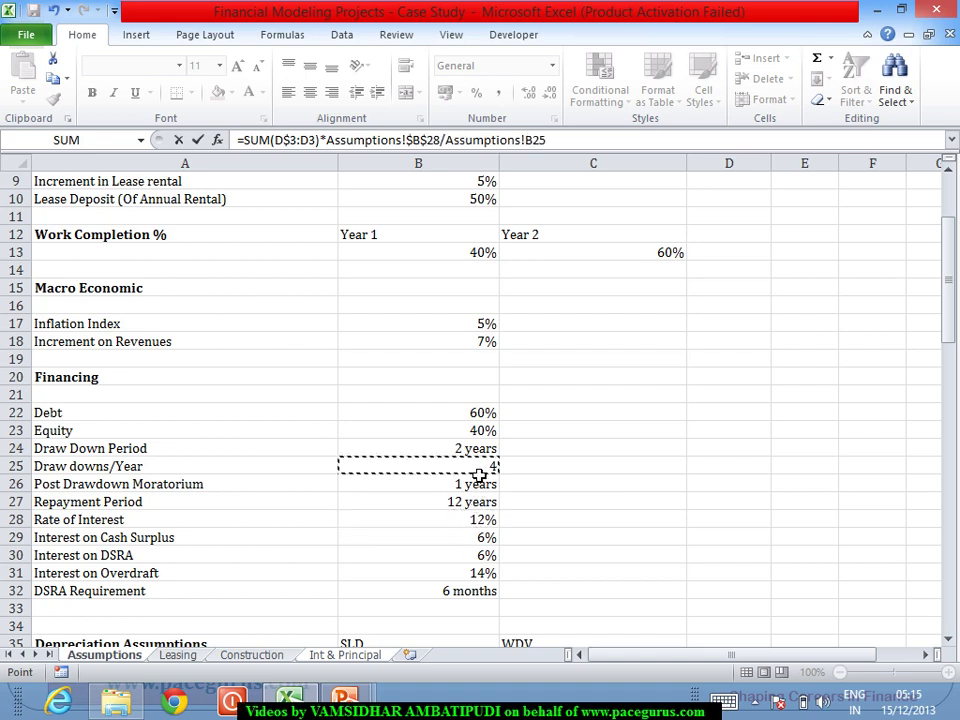
{"action": "key", "text": "F4"}
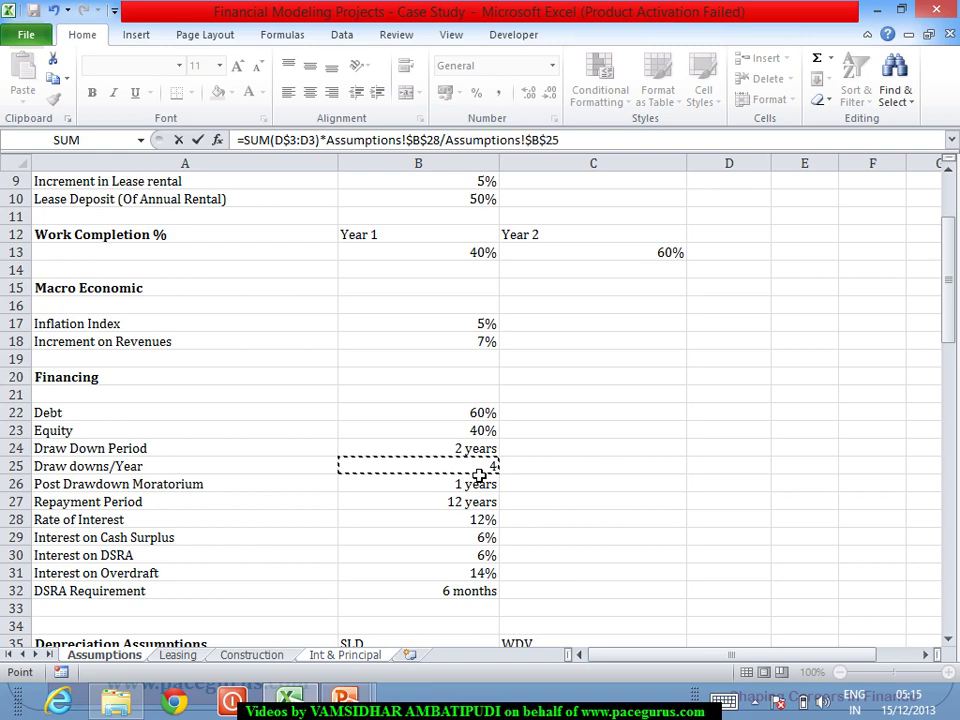
{"action": "key", "text": "Return"}
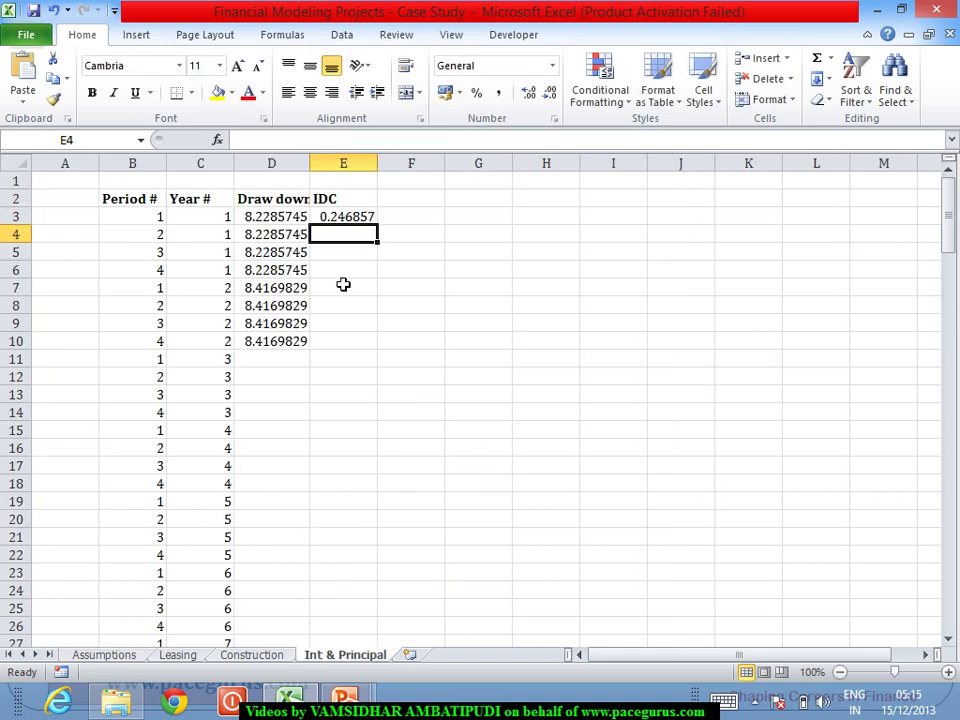
{"action": "left_click", "coordinate": [362, 222]}
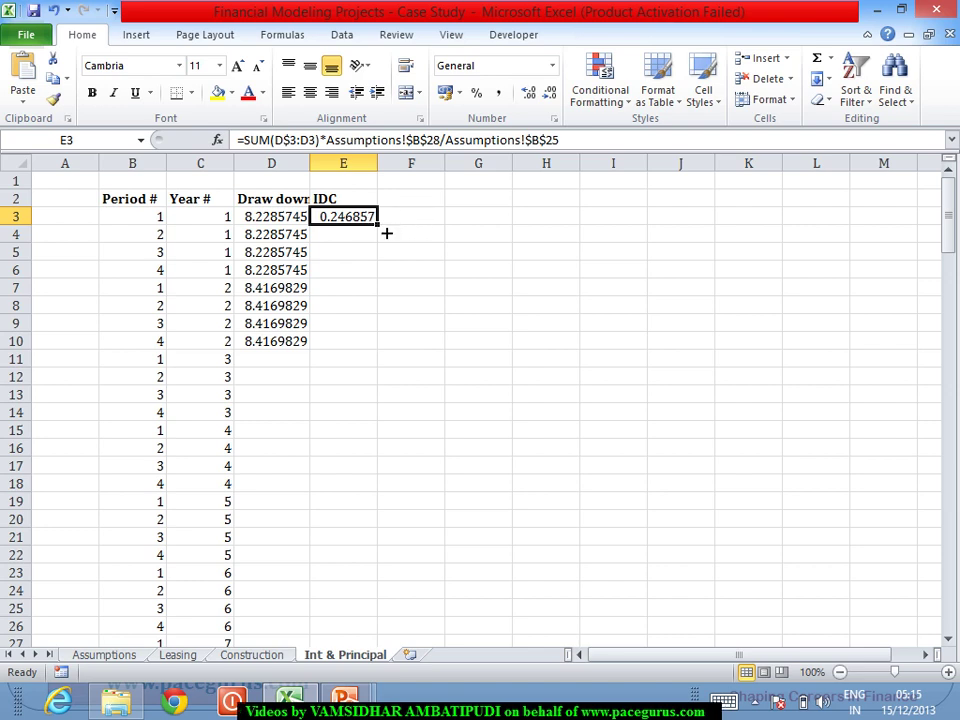
Step: Fill the IDC formula down column E, then start wrapping E3's formula as IF(C3<=
{"action": "double_click", "coordinate": [378, 226]}
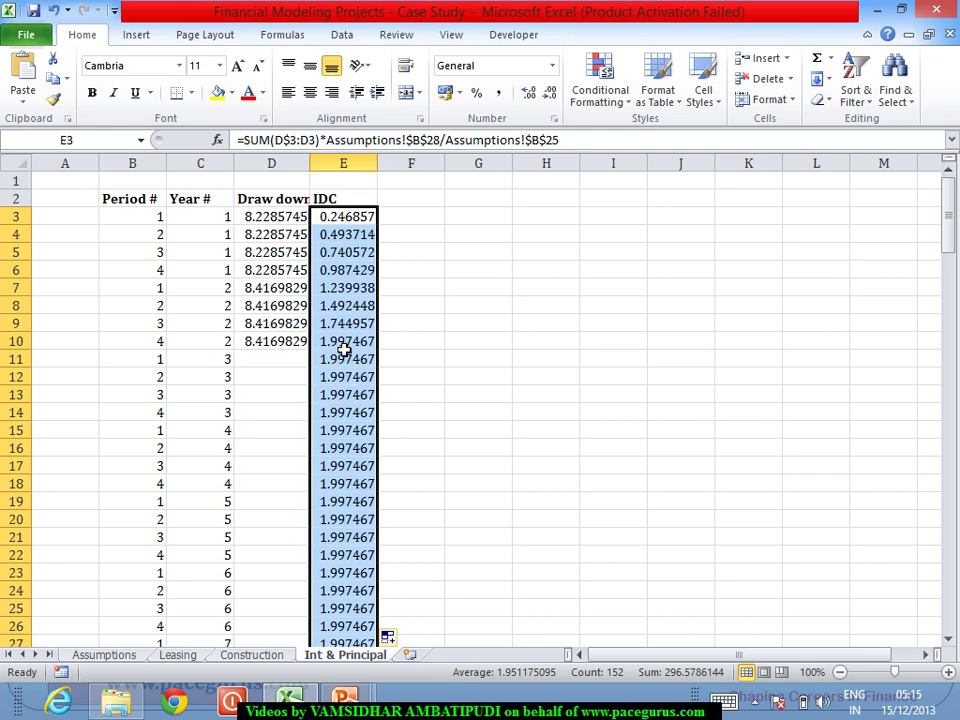
{"action": "left_click", "coordinate": [341, 222]}
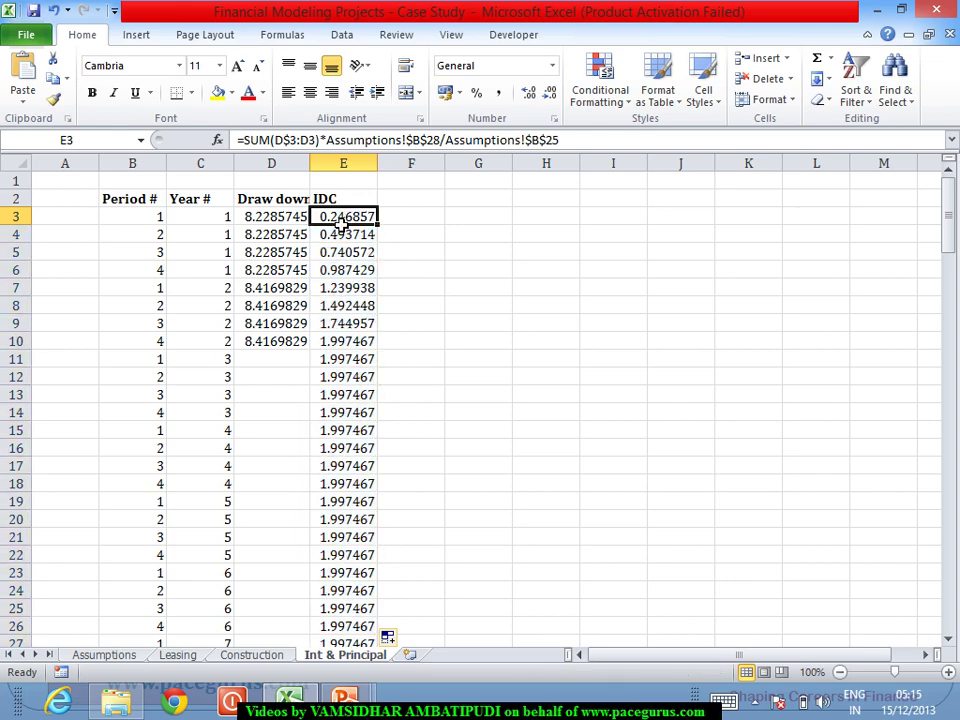
{"action": "key", "text": "F2"}
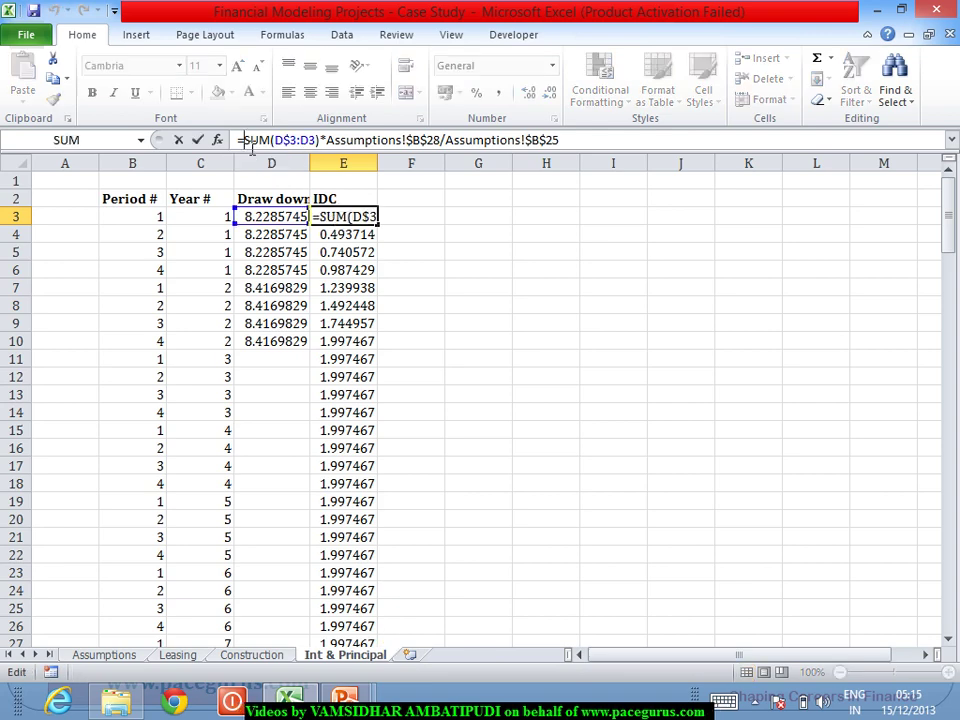
{"action": "key", "text": "Home"}
{"action": "key", "text": "Right"}
{"action": "type", "text": "IF("}
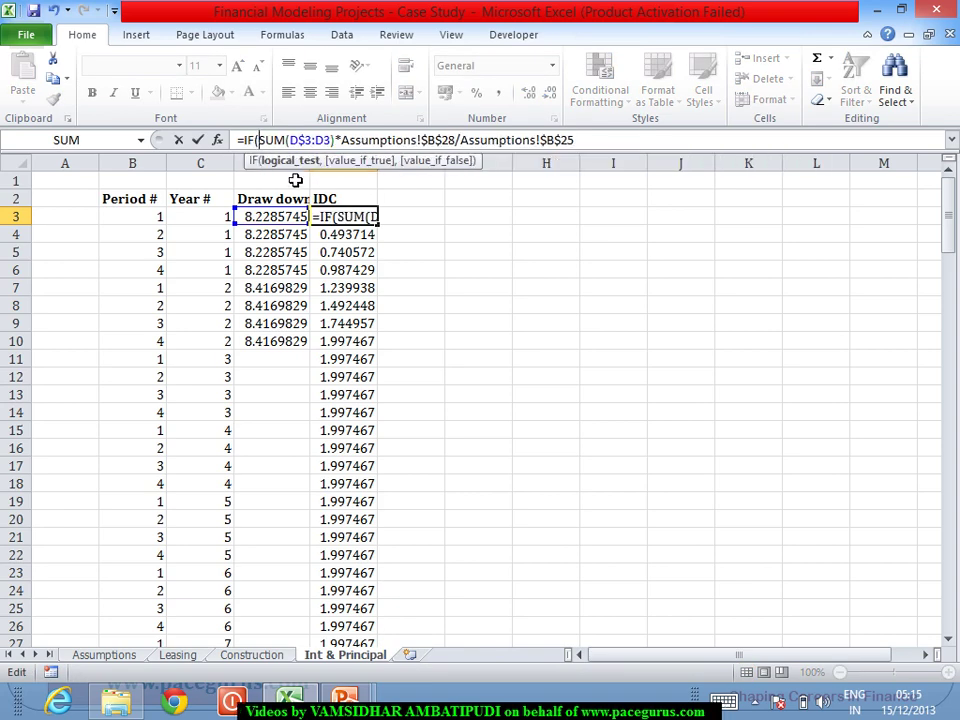
{"action": "left_click", "coordinate": [229, 217]}
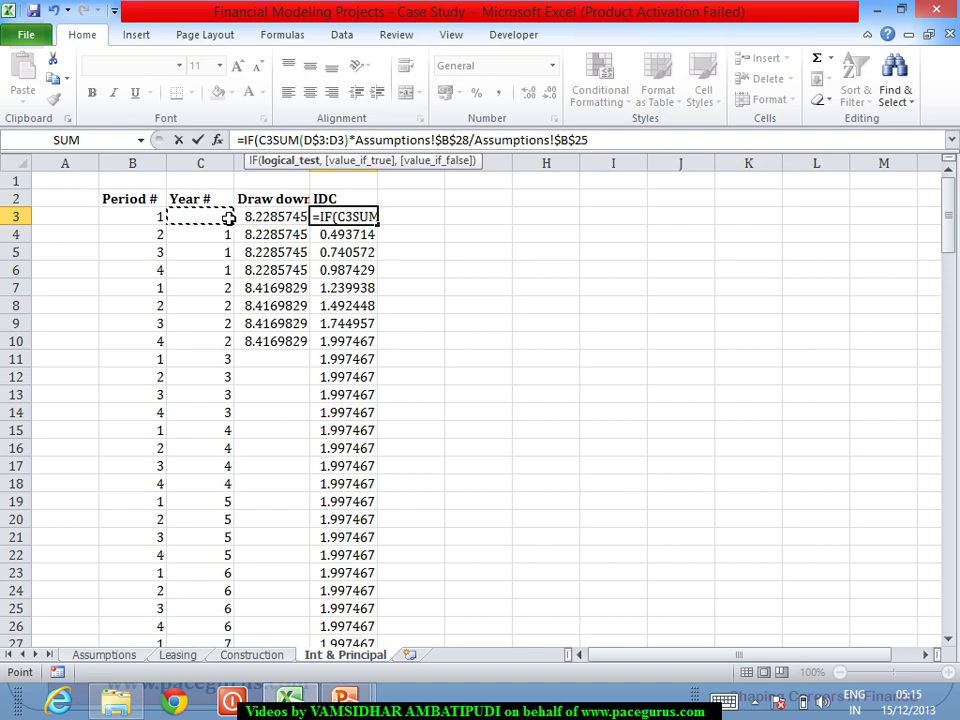
{"action": "type", "text": "<"}
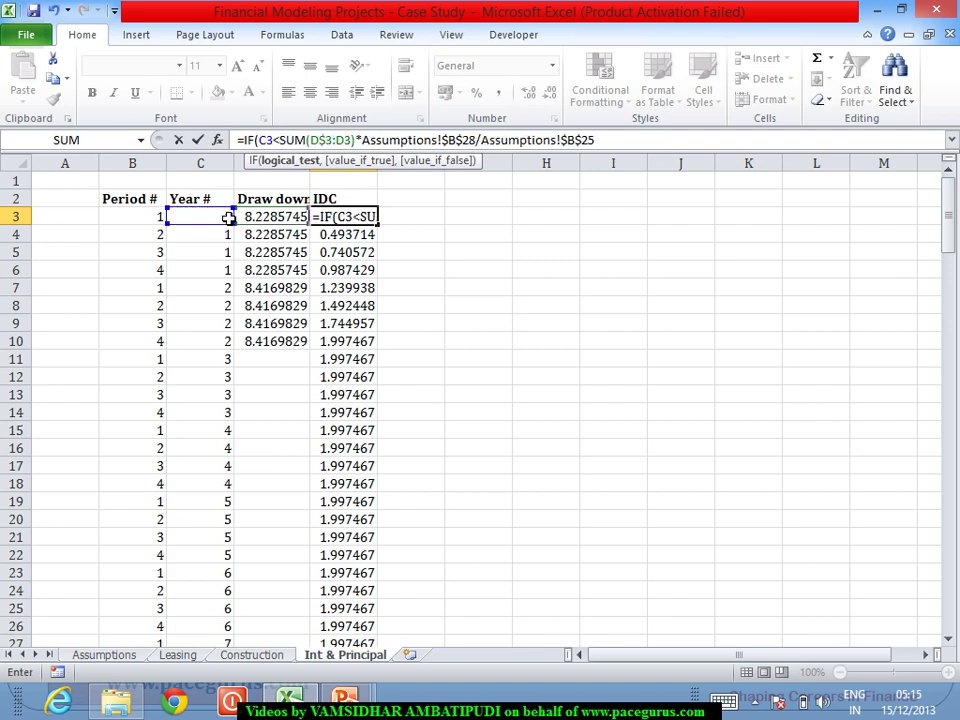
{"action": "type", "text": "="}
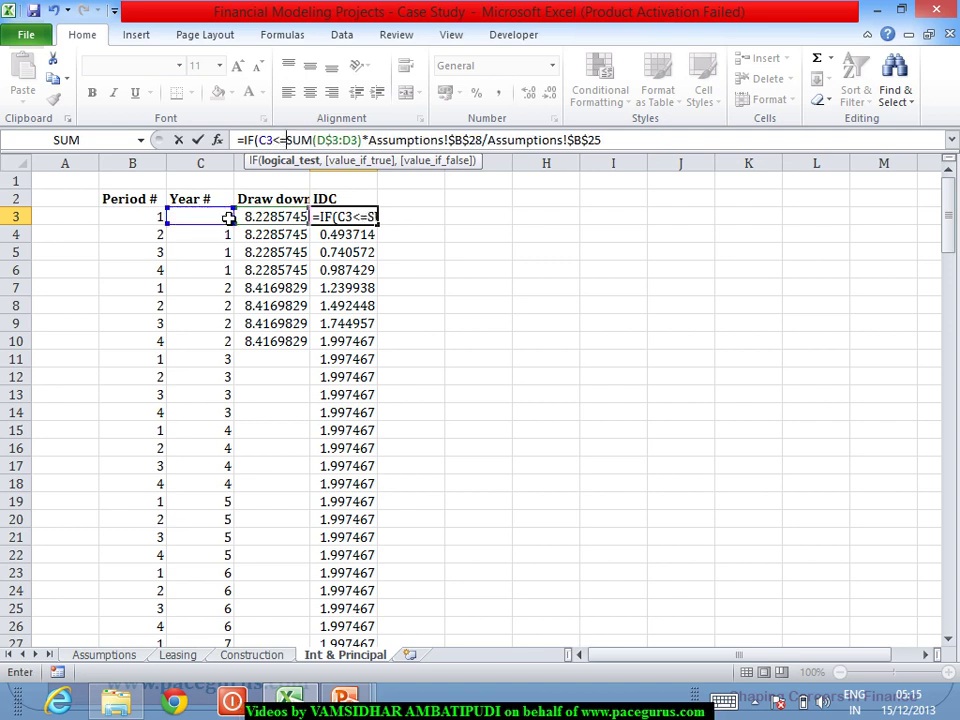
Step: Complete E3 as =IF(C3<=Assumptions!$B$4, cumulative IDC, "") to blank rows after construction
{"action": "left_click", "coordinate": [108, 654]}
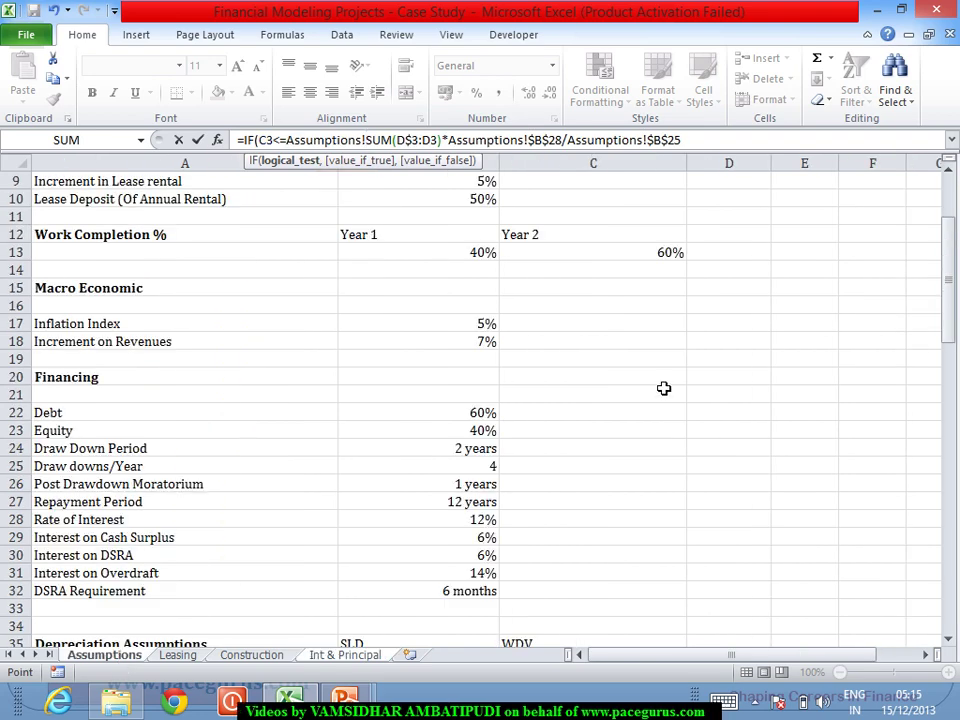
{"action": "left_click_drag", "start_coordinate": [950, 300], "coordinate": [950, 180]}
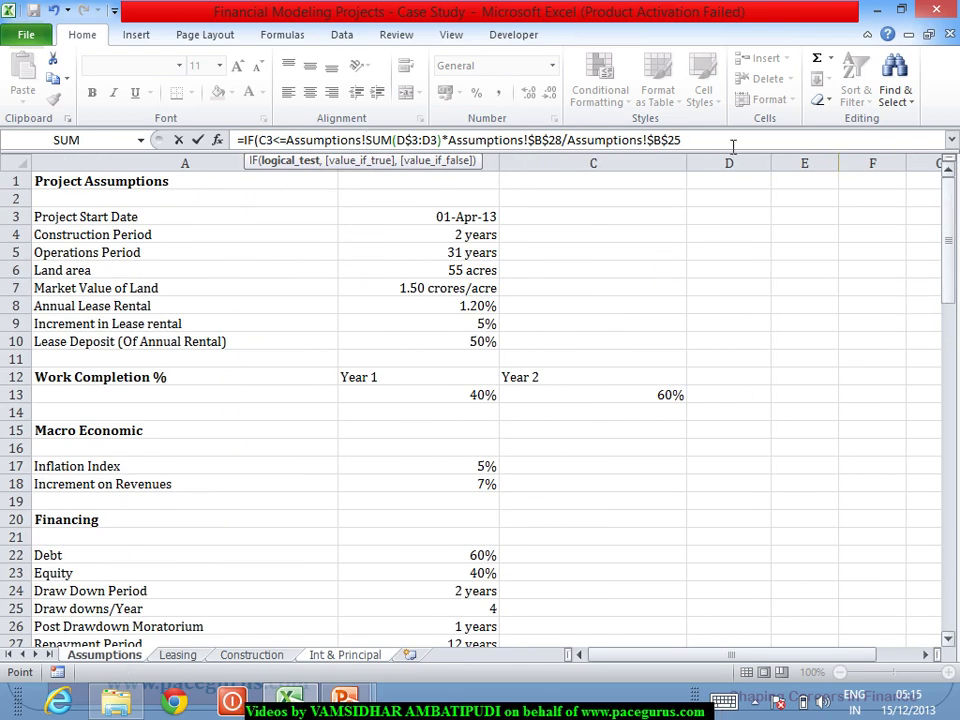
{"action": "left_click", "coordinate": [474, 236]}
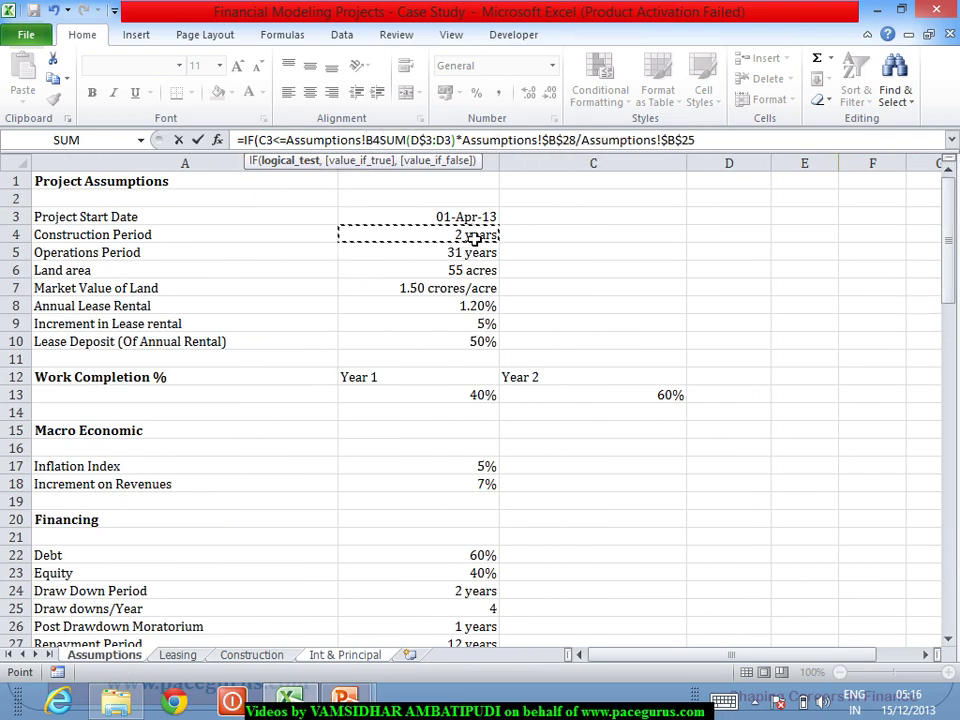
{"action": "key", "text": "F4"}
{"action": "type", "text": ","}
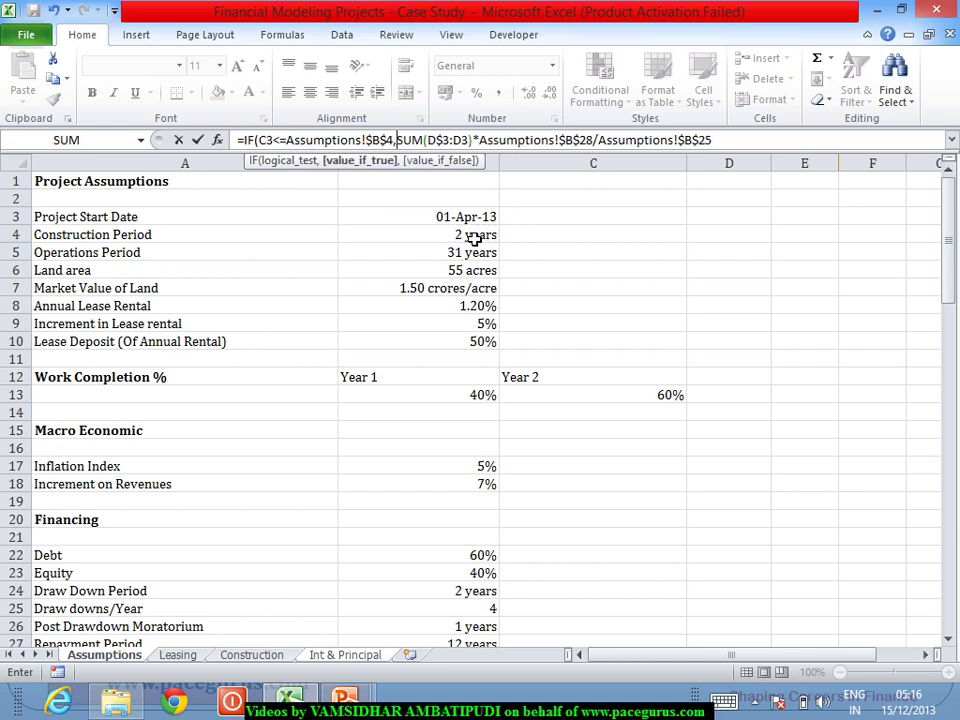
{"action": "type", "text": "\"\","}
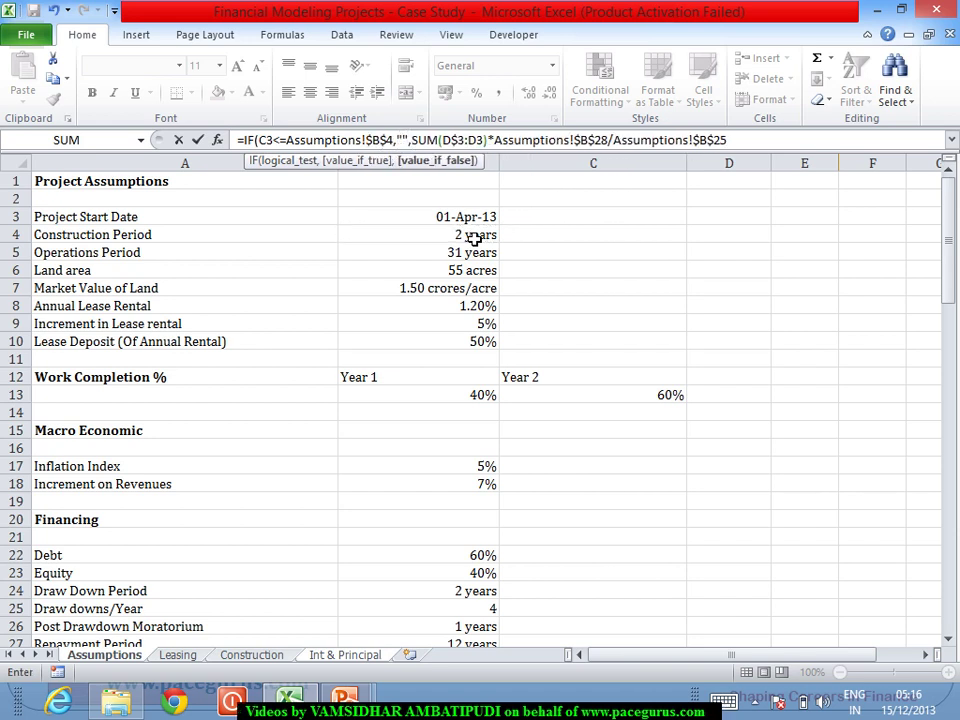
{"action": "key", "text": "BackSpace"}
{"action": "key", "text": "BackSpace"}
{"action": "key", "text": "BackSpace"}
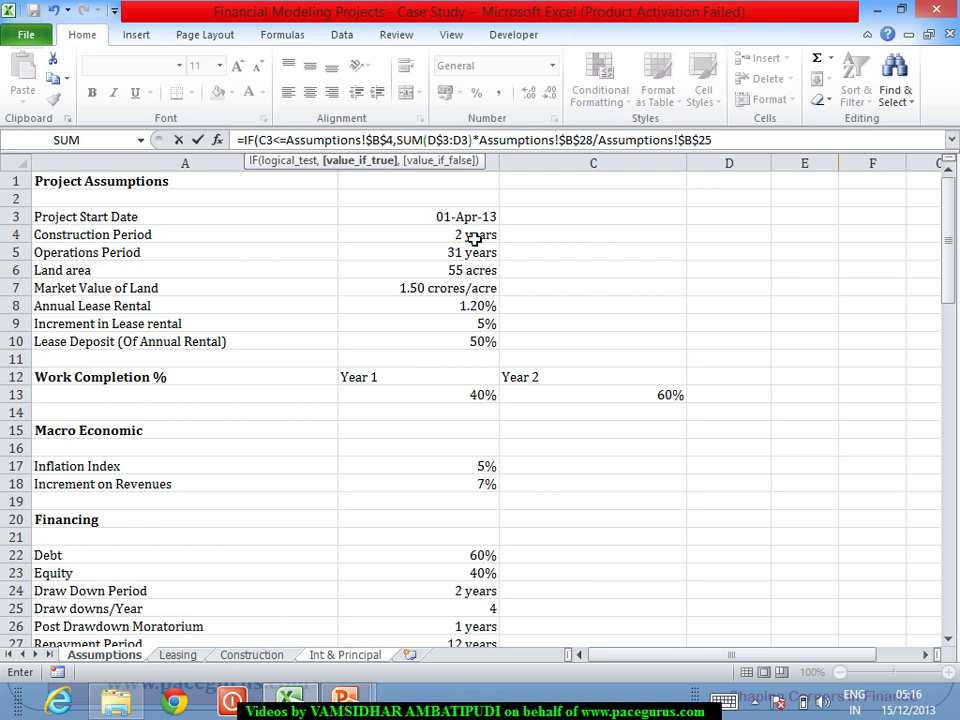
{"action": "left_click", "coordinate": [733, 143]}
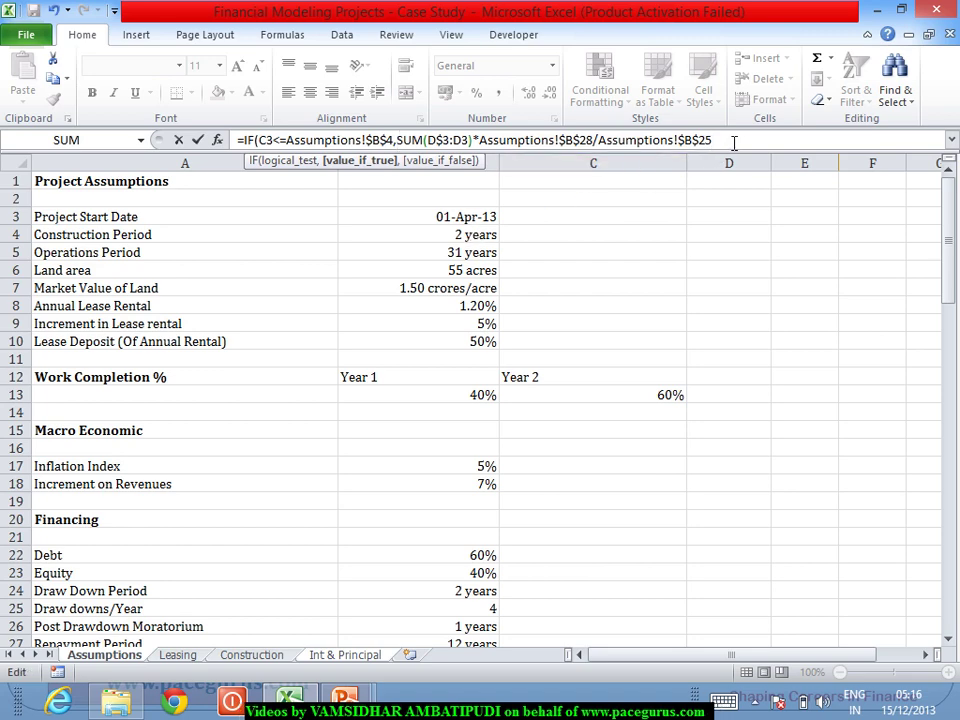
{"action": "type", "text": ",\"\""}
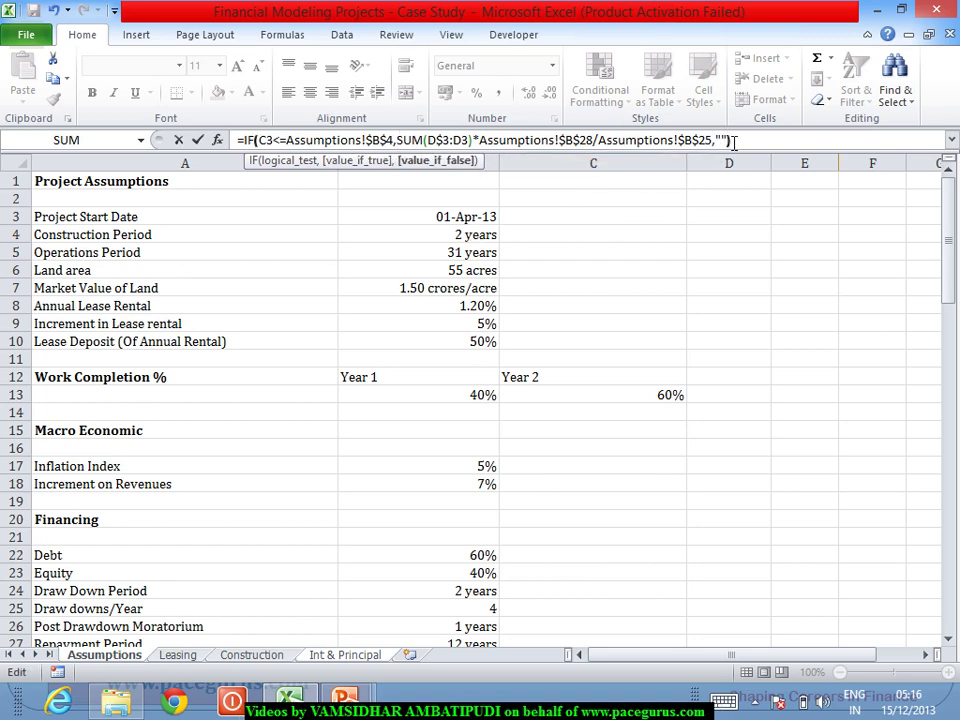
{"action": "key", "text": "Return"}
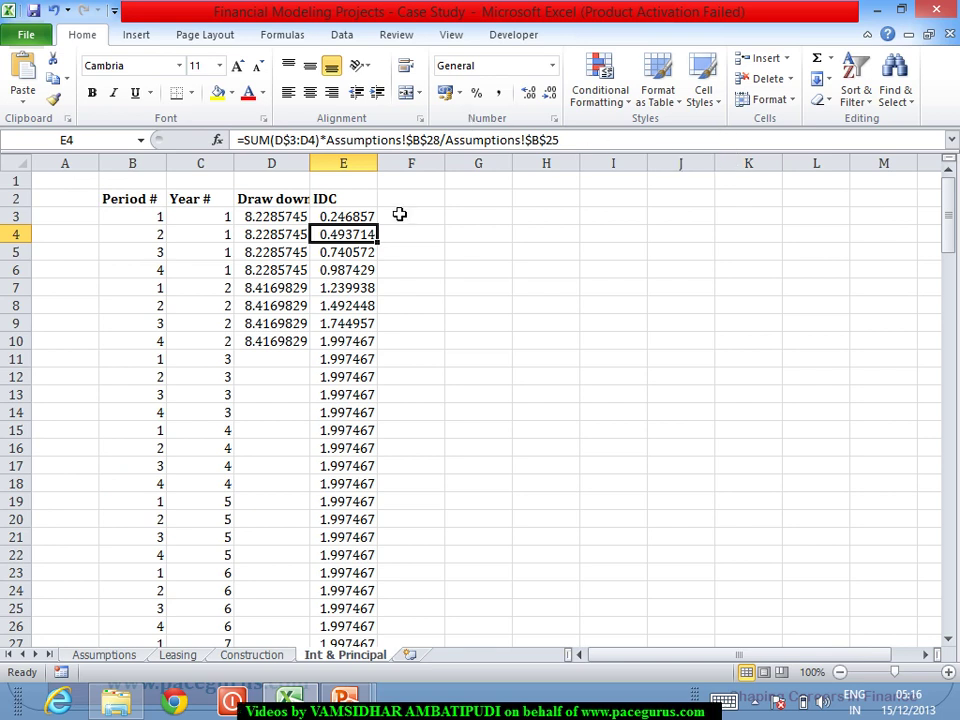
Step: Copy the IF-wrapped IDC formula down column E, blank from year 3 onward
{"action": "key", "text": "Up"}
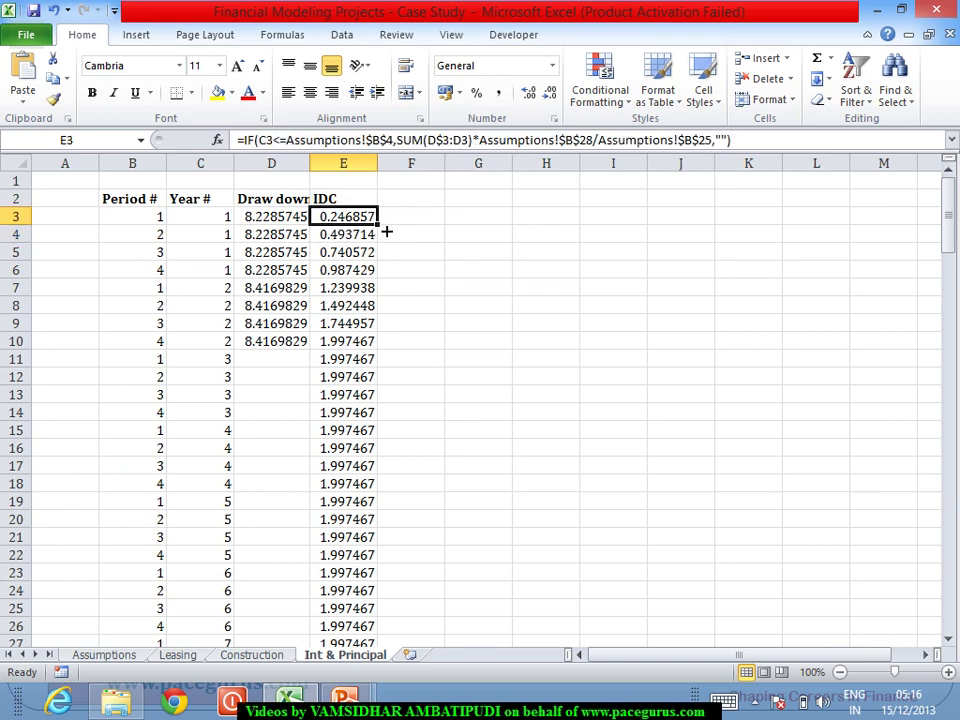
{"action": "double_click", "coordinate": [386, 231]}
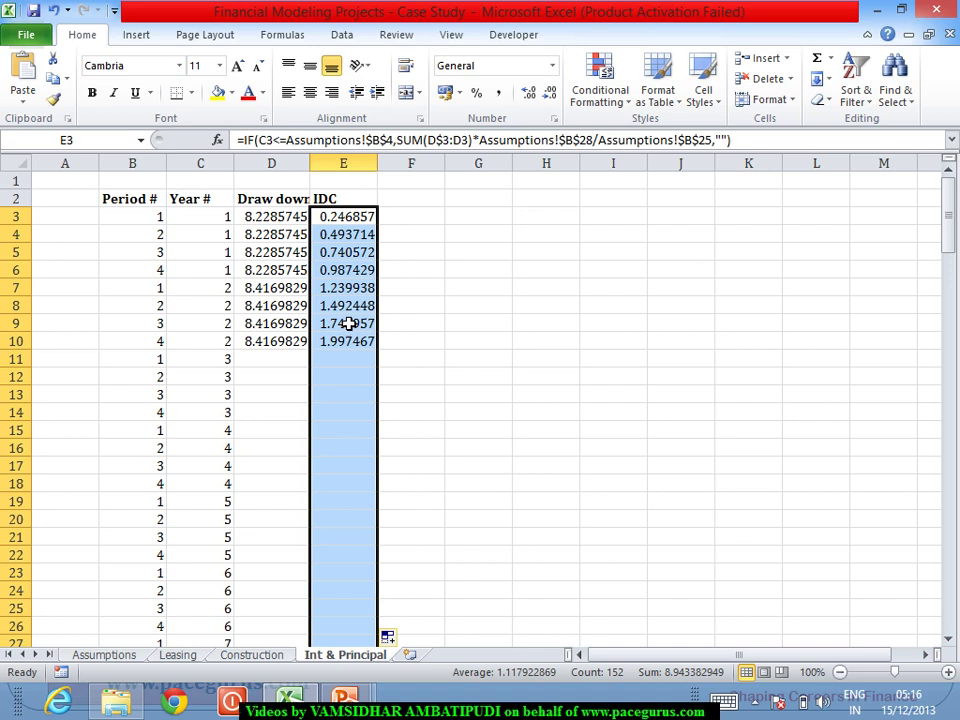
{"action": "left_click", "coordinate": [349, 236]}
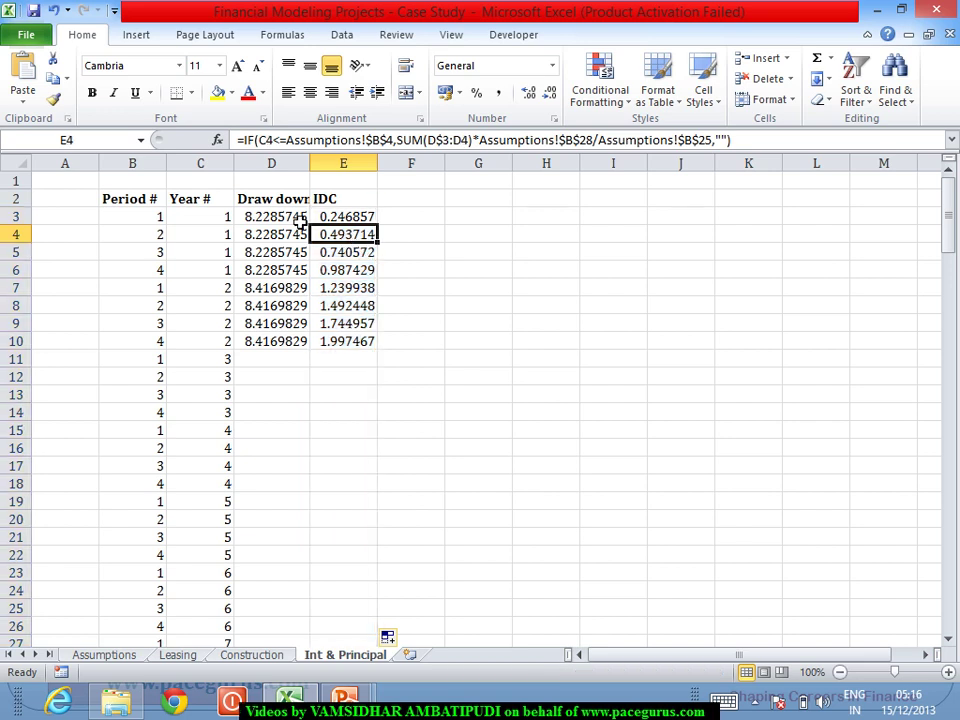
Step: Inspect the formulas in D3:D4, E4 and E3, then edit inside E3's SUM
{"action": "left_click_drag", "start_coordinate": [298, 219], "coordinate": [297, 238]}
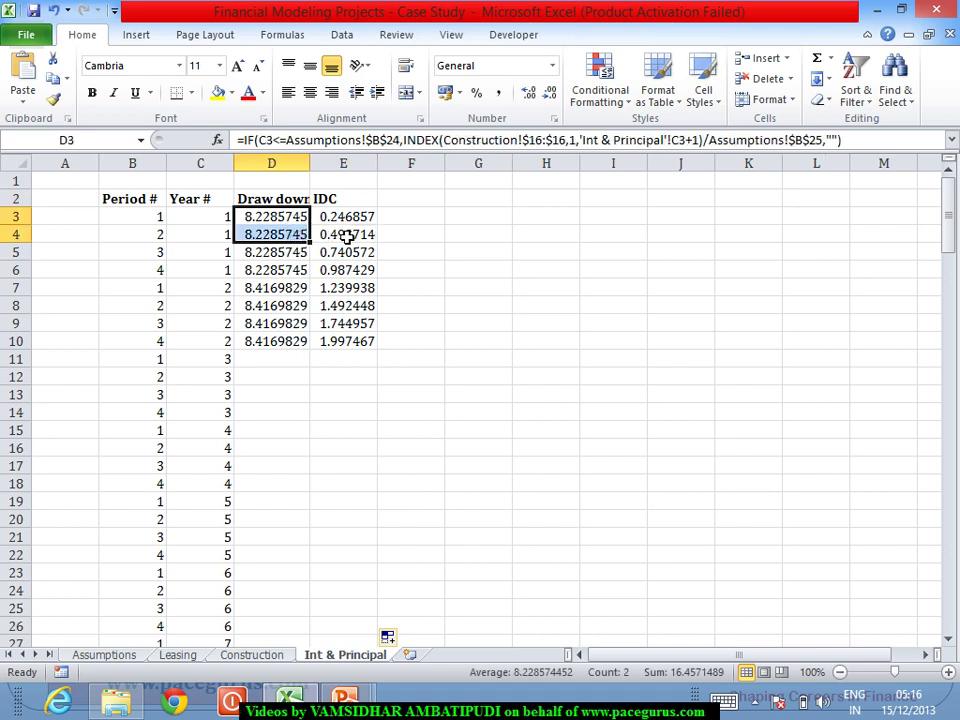
{"action": "left_click", "coordinate": [347, 236]}
{"action": "left_click", "coordinate": [356, 222]}
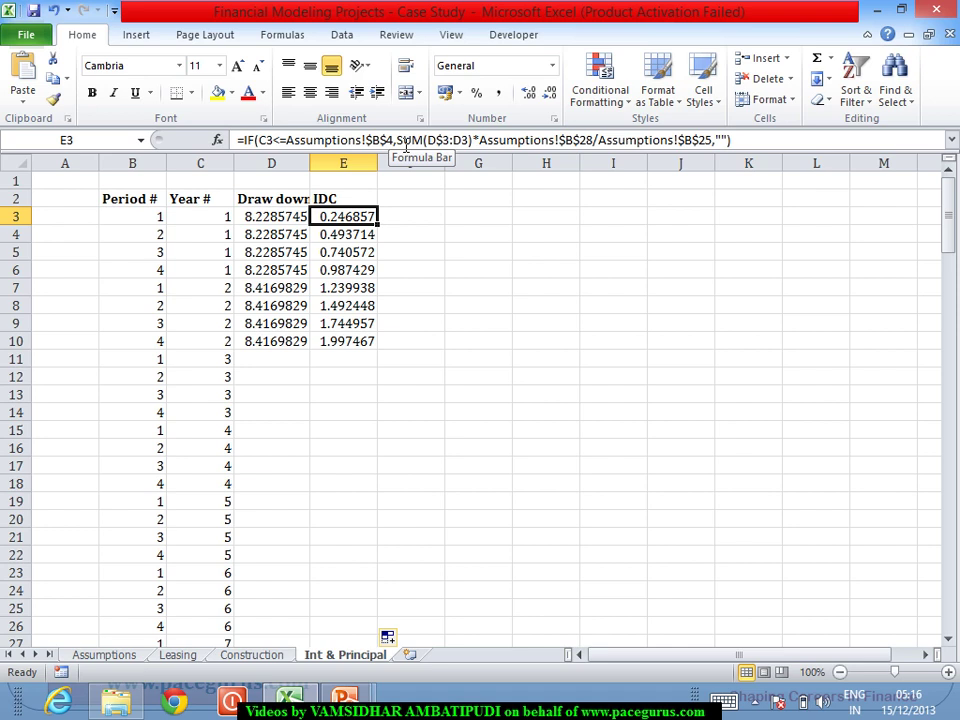
{"action": "left_click", "coordinate": [474, 142]}
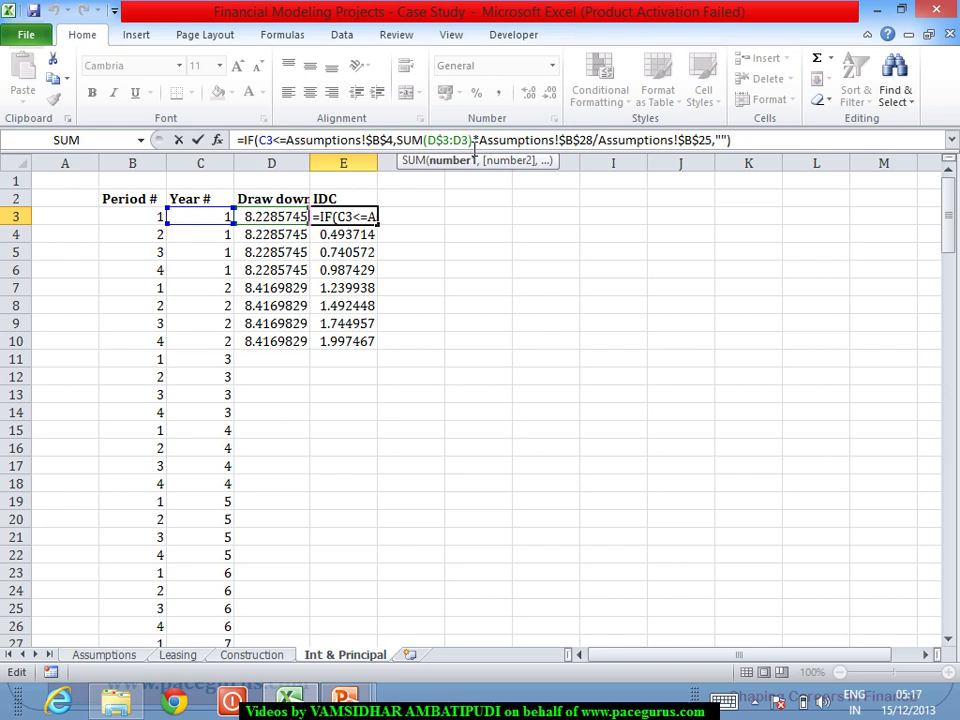
Step: Make E3's IDC formula also add the previous row's IDC in E2
{"action": "type", "text": ","}
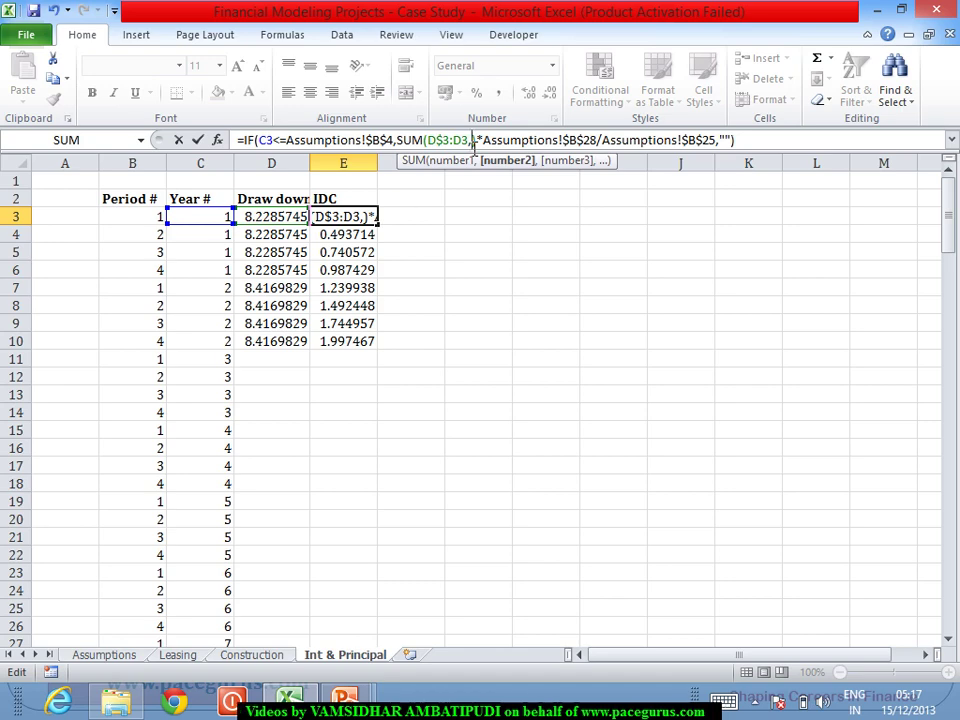
{"action": "type", "text": "Sum("}
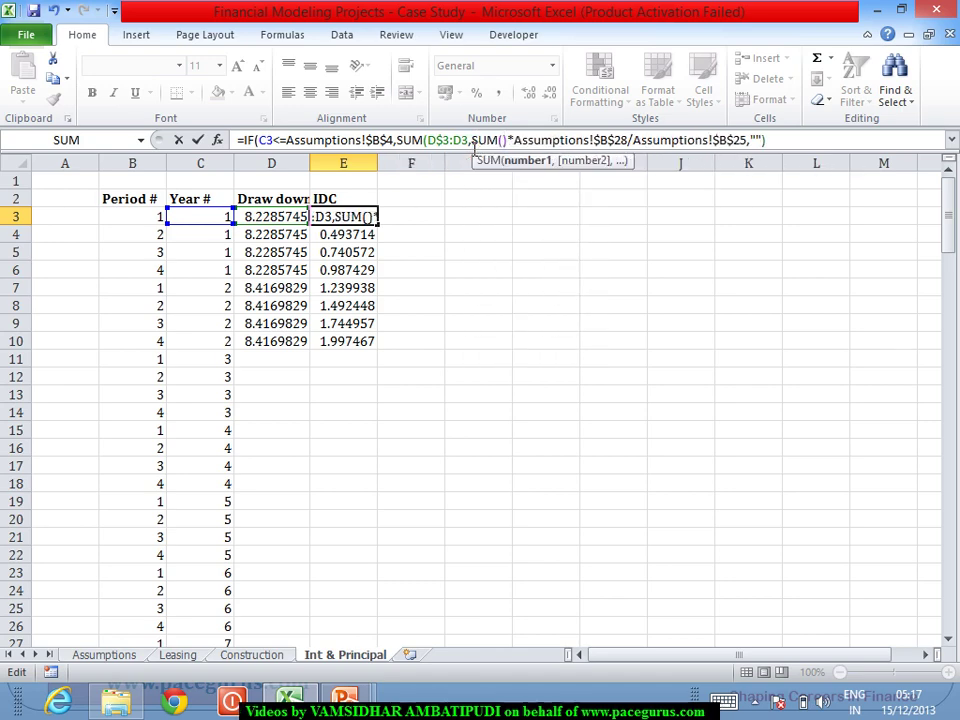
{"action": "key", "text": "BackSpace"}
{"action": "key", "text": "BackSpace"}
{"action": "key", "text": "BackSpace"}
{"action": "key", "text": "BackSpace"}
{"action": "key", "text": "Delete"}
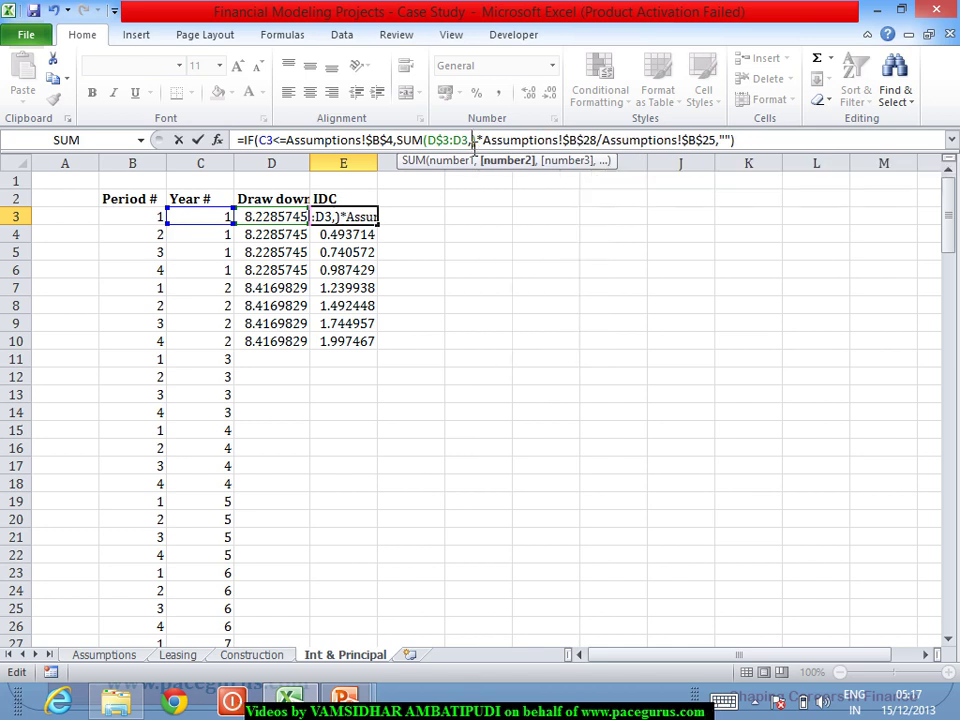
{"action": "left_click", "coordinate": [366, 202]}
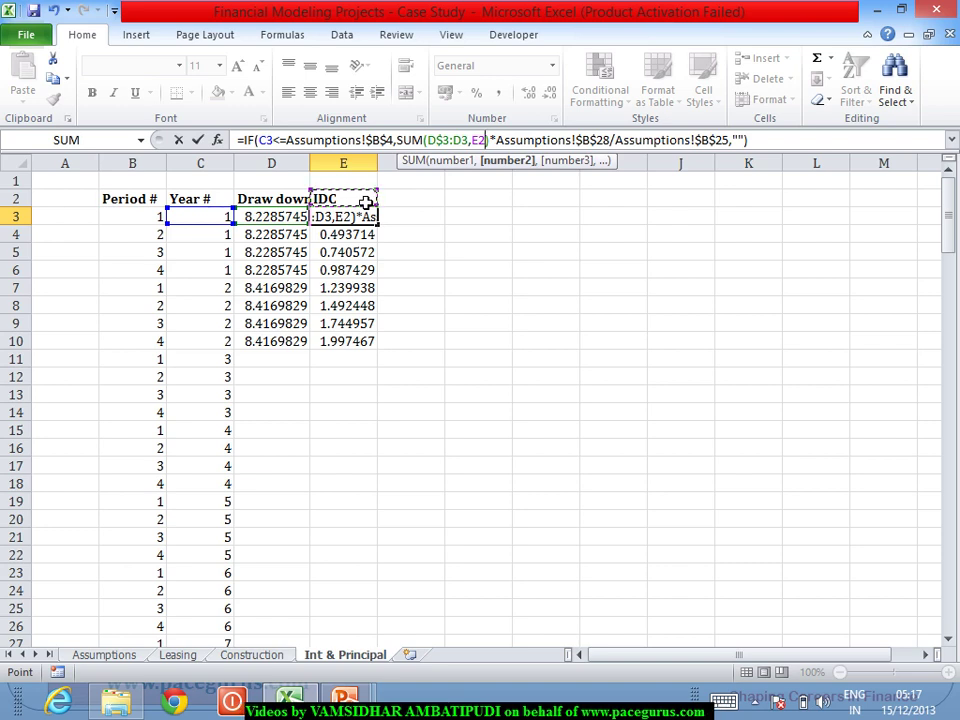
{"action": "key", "text": "Return"}
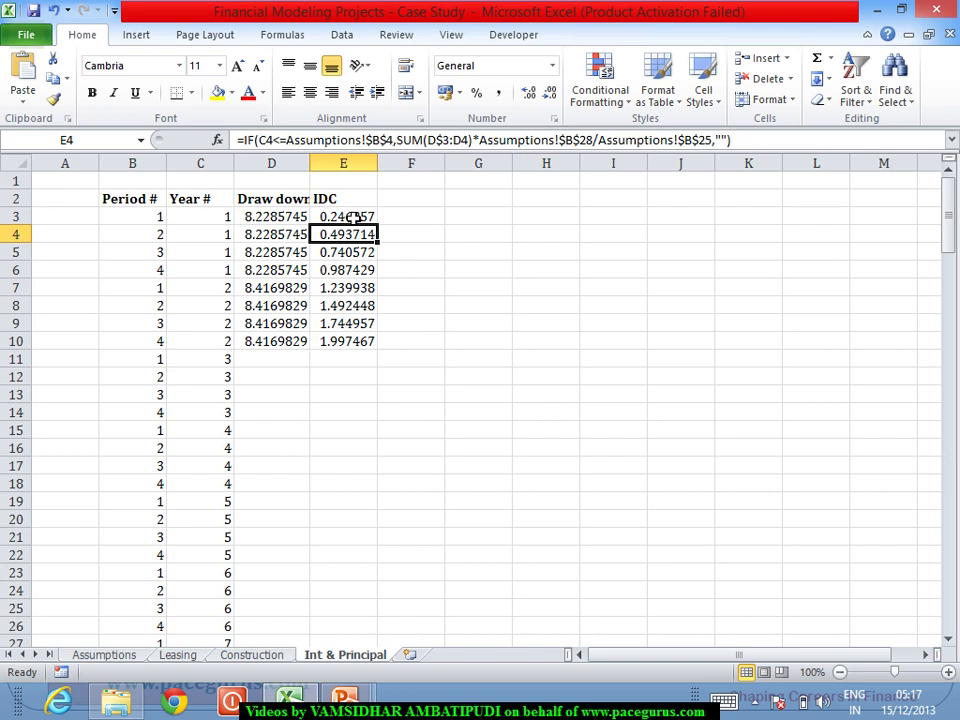
Step: Fill the compounding IDC formula down column E and check each copied cell, reaching 2.051193
{"action": "left_click", "coordinate": [354, 217]}
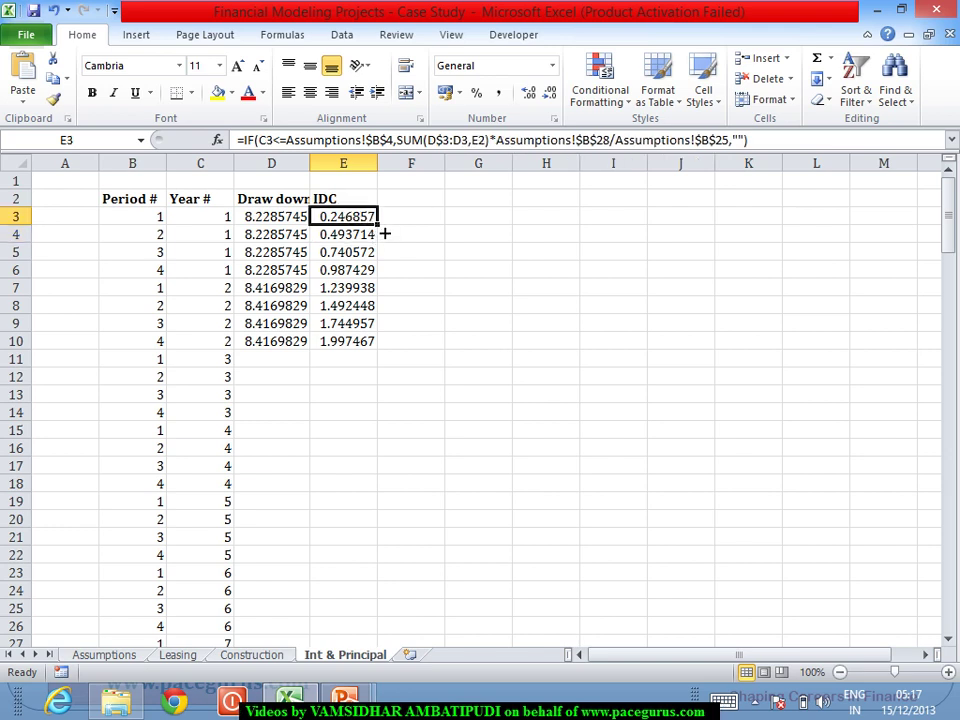
{"action": "double_click", "coordinate": [383, 231]}
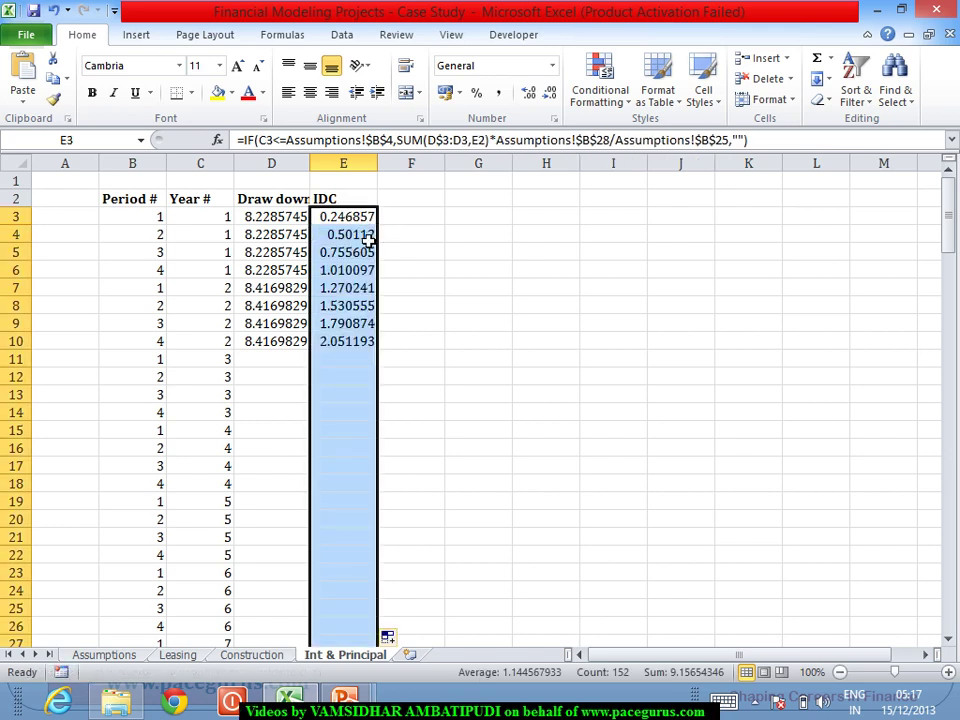
{"action": "left_click", "coordinate": [366, 236]}
{"action": "key", "text": "Down"}
{"action": "key", "text": "Down"}
{"action": "key", "text": "Down"}
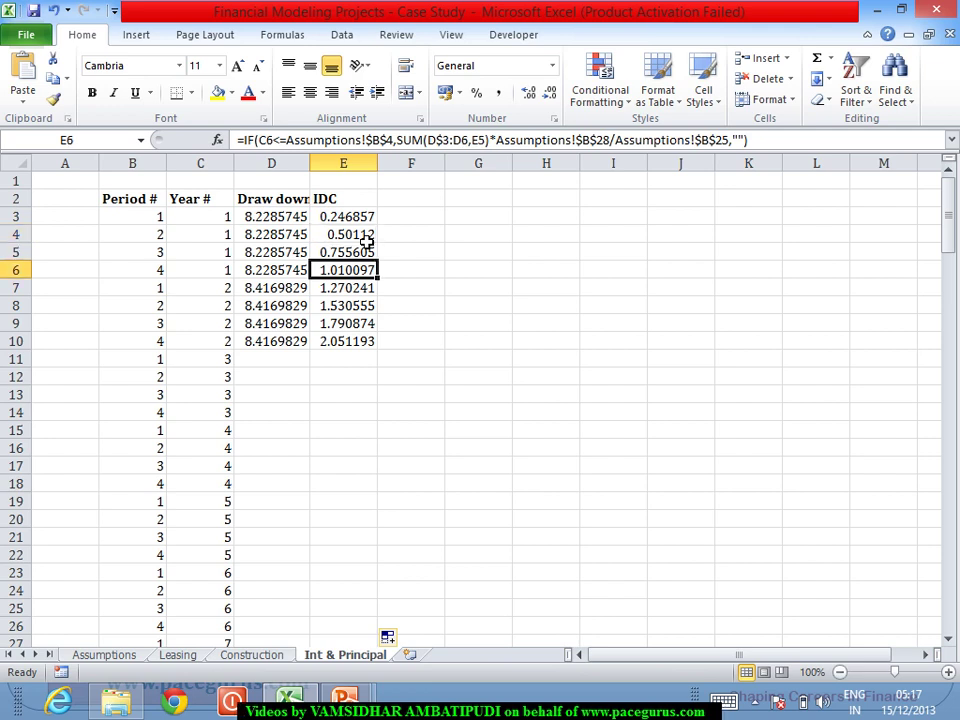
{"action": "key", "text": "Up"}
{"action": "key", "text": "Up"}
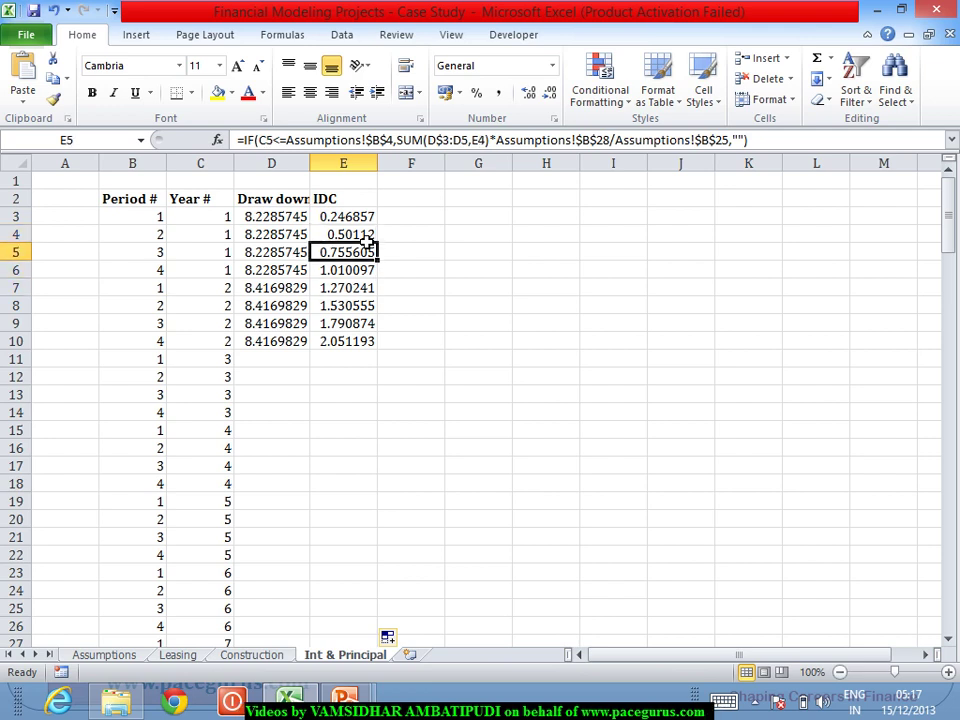
{"action": "key", "text": "Down"}
{"action": "key", "text": "Down"}
{"action": "key", "text": "Down"}
{"action": "key", "text": "Down"}
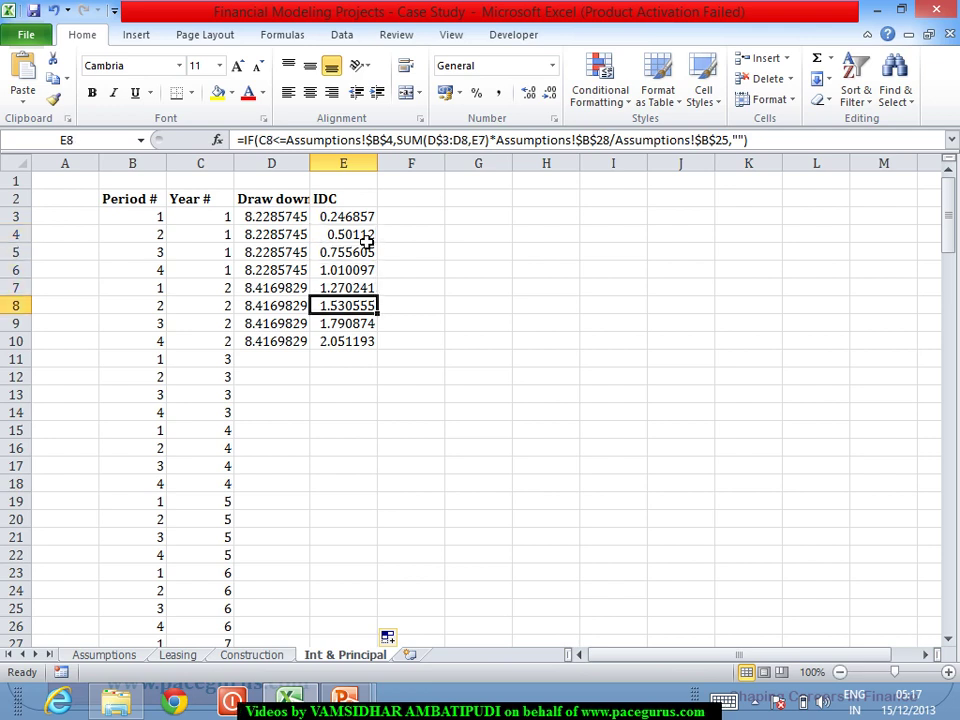
{"action": "key", "text": "Down"}
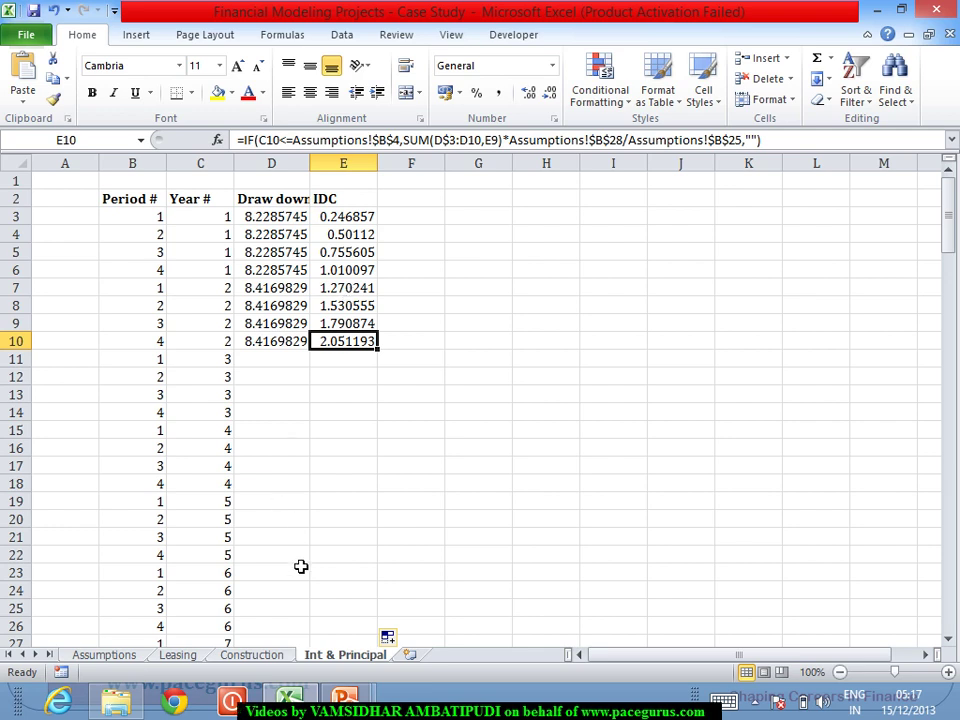
Step: Look at the empty Interest During Construction cell B13 on Construction, then return to Int & Principal
{"action": "left_click", "coordinate": [253, 655]}
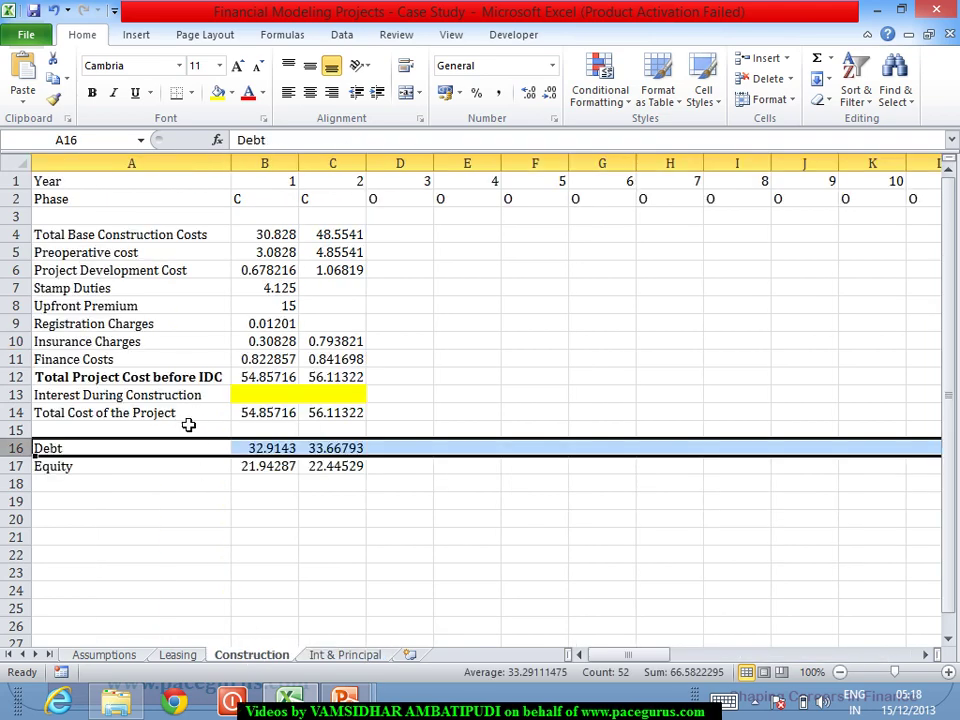
{"action": "left_click", "coordinate": [281, 395]}
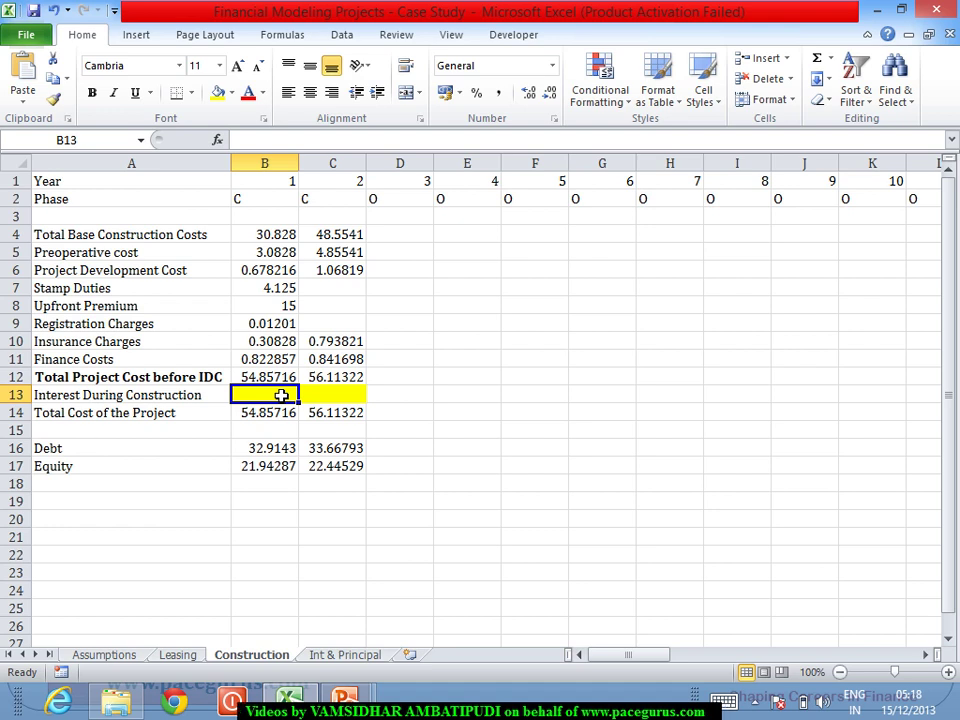
{"action": "left_click", "coordinate": [360, 656]}
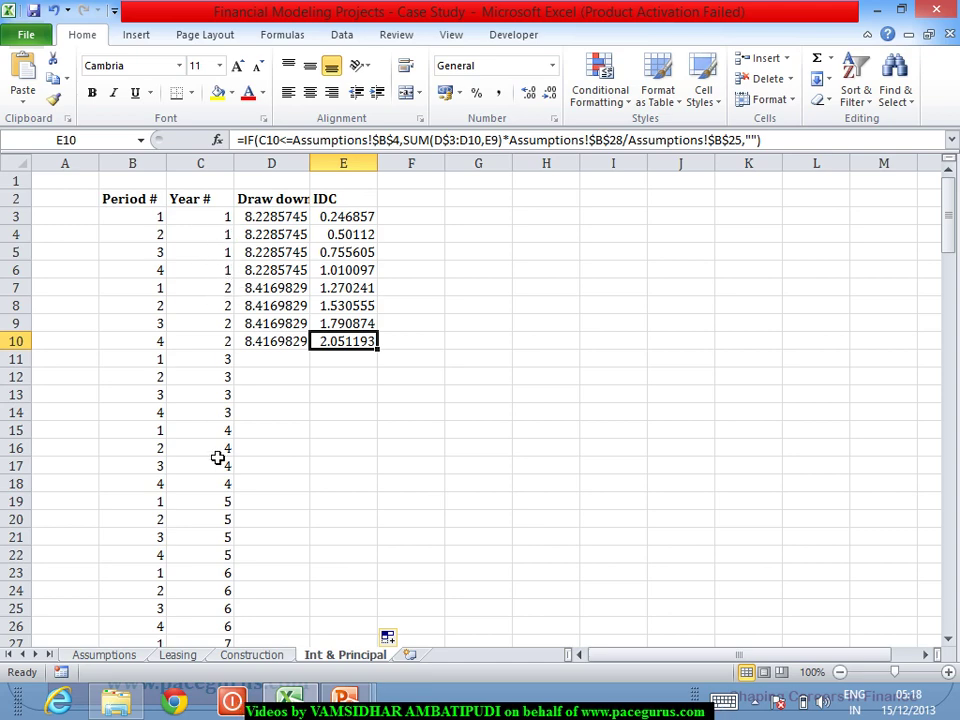
Step: Start a SUMIF in Construction B13 using 'Int & Principal'!C:C (Year #) as the range
{"action": "left_click", "coordinate": [258, 662]}
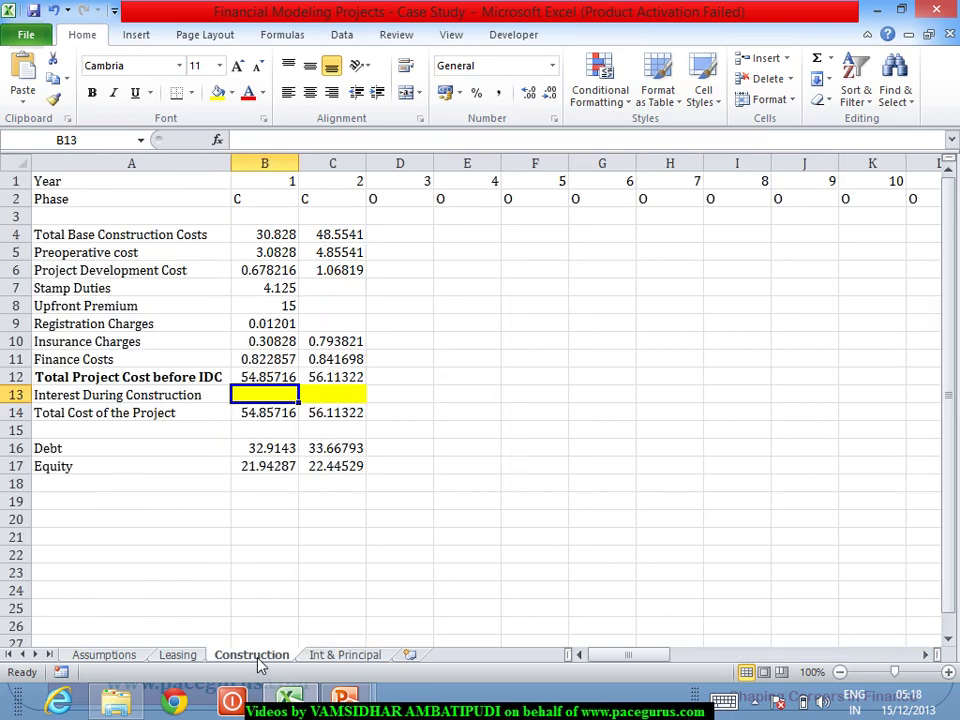
{"action": "type", "text": "=sumifs"}
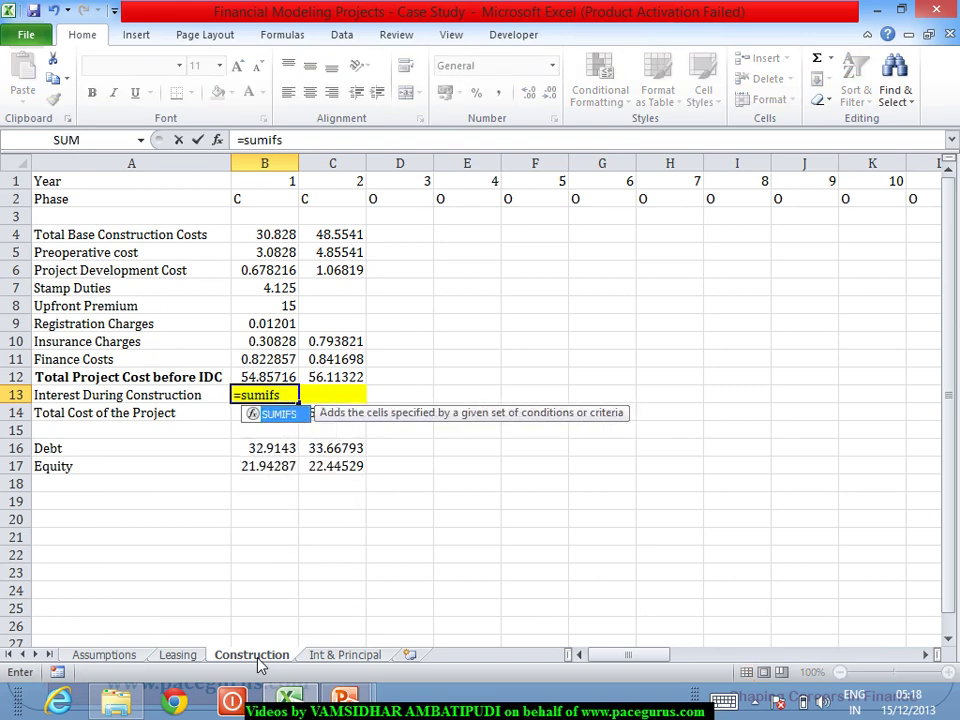
{"action": "key", "text": "BackSpace"}
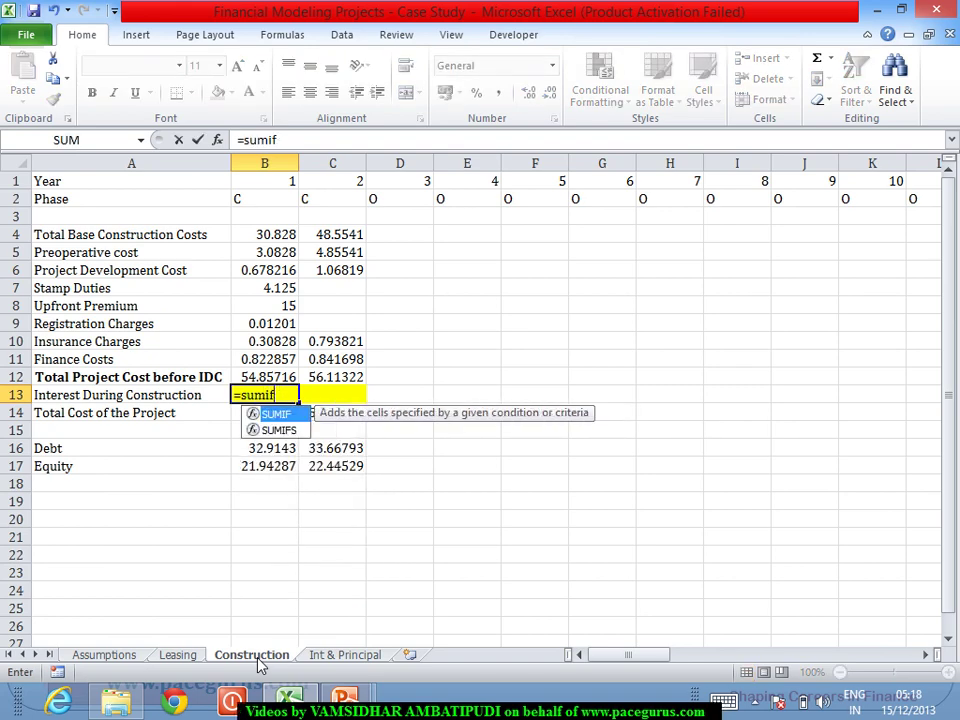
{"action": "key", "text": "Tab"}
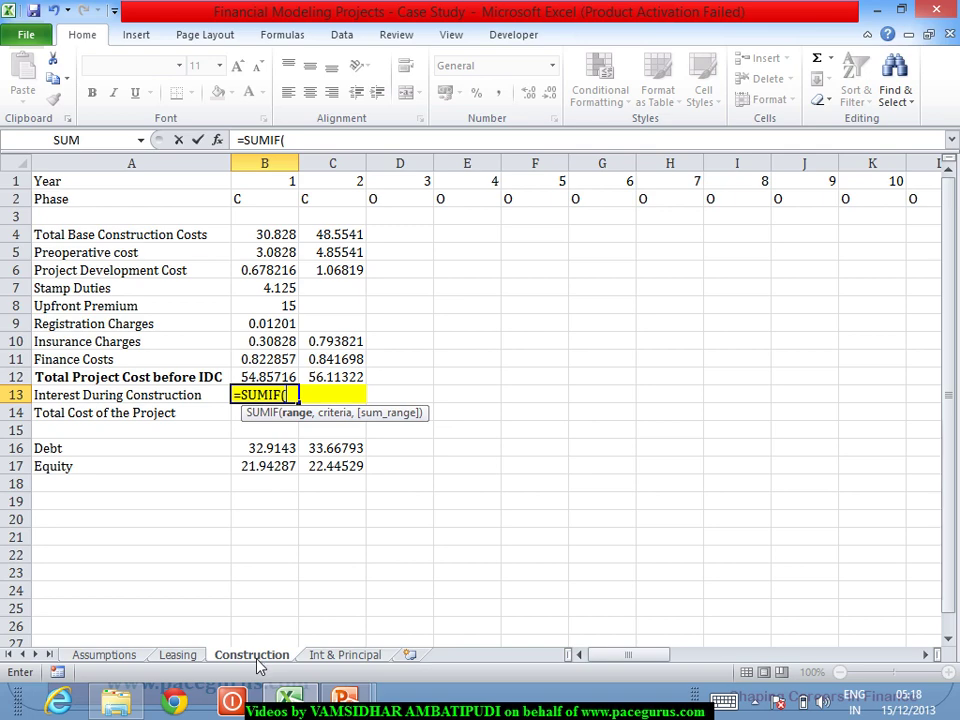
{"action": "left_click", "coordinate": [350, 659]}
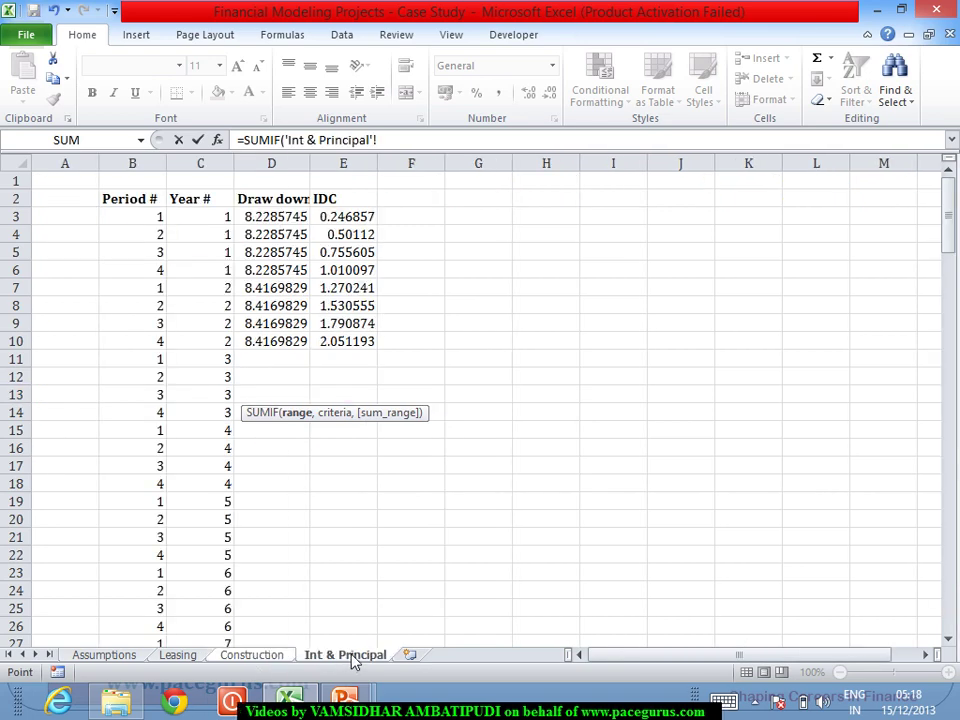
{"action": "left_click", "coordinate": [365, 170]}
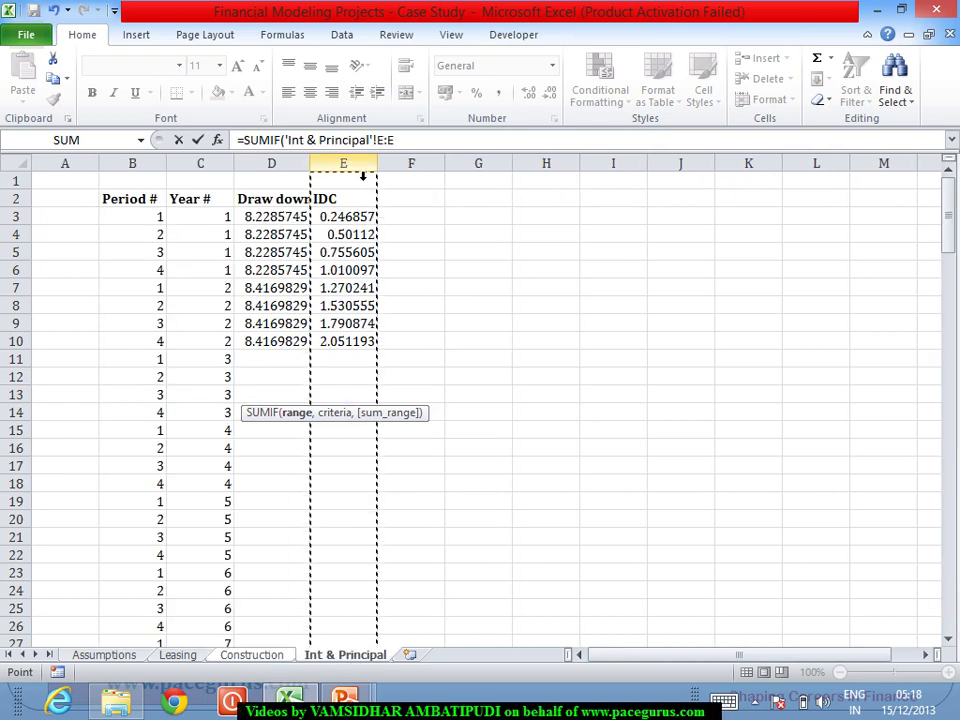
{"action": "left_click", "coordinate": [217, 172]}
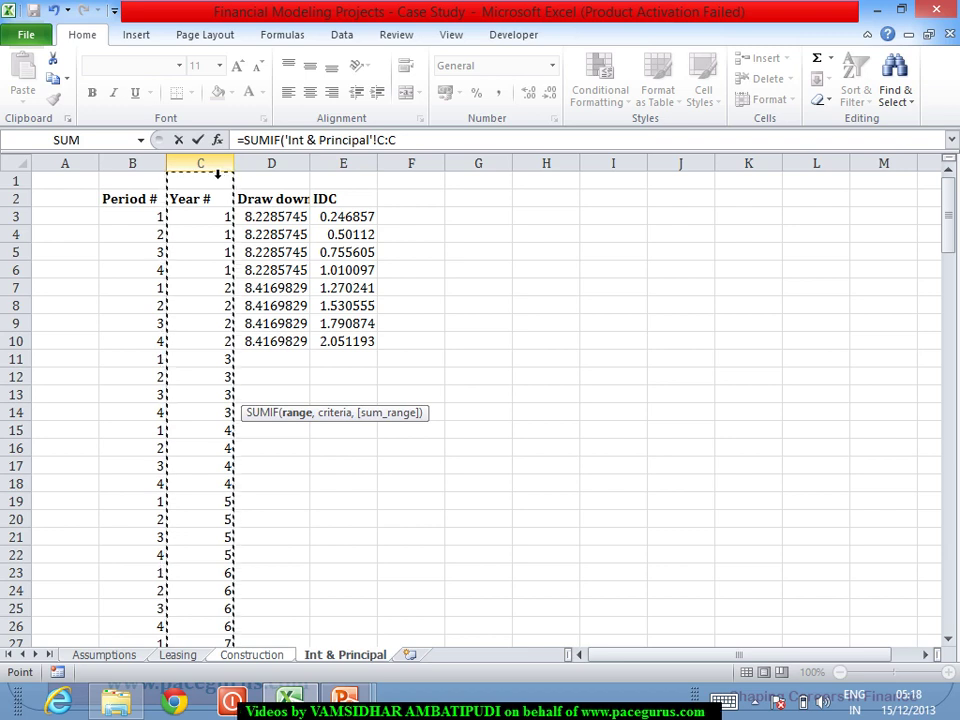
{"action": "type", "text": ","}
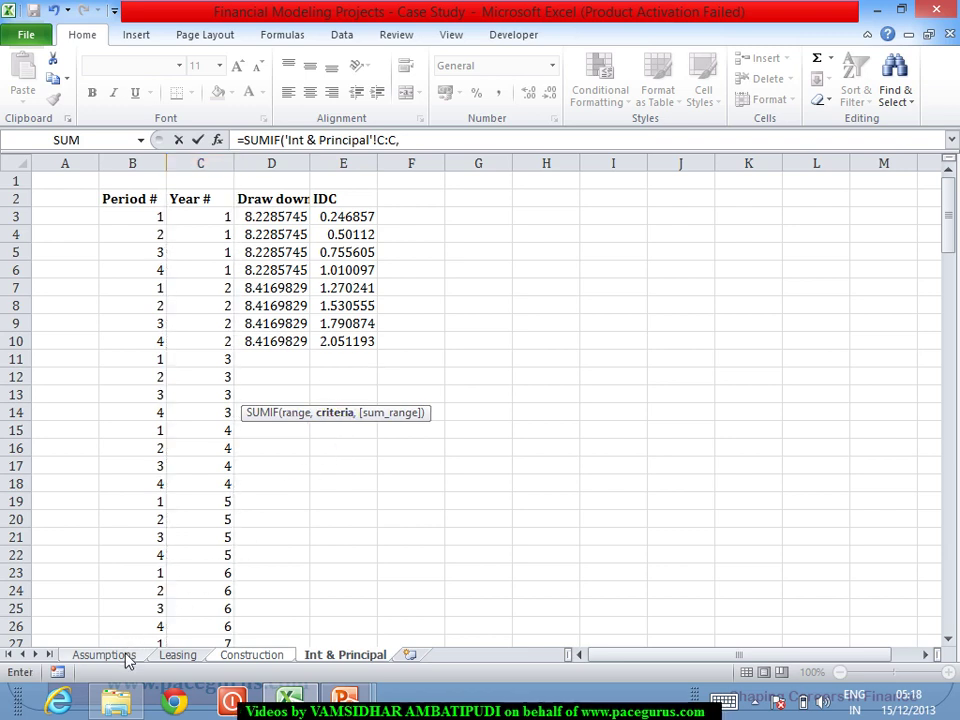
Step: Finish the SUMIF with criterion Construction!B1 and sum range 'Int & Principal'!E:E, accepting the circular reference
{"action": "left_click", "coordinate": [240, 657]}
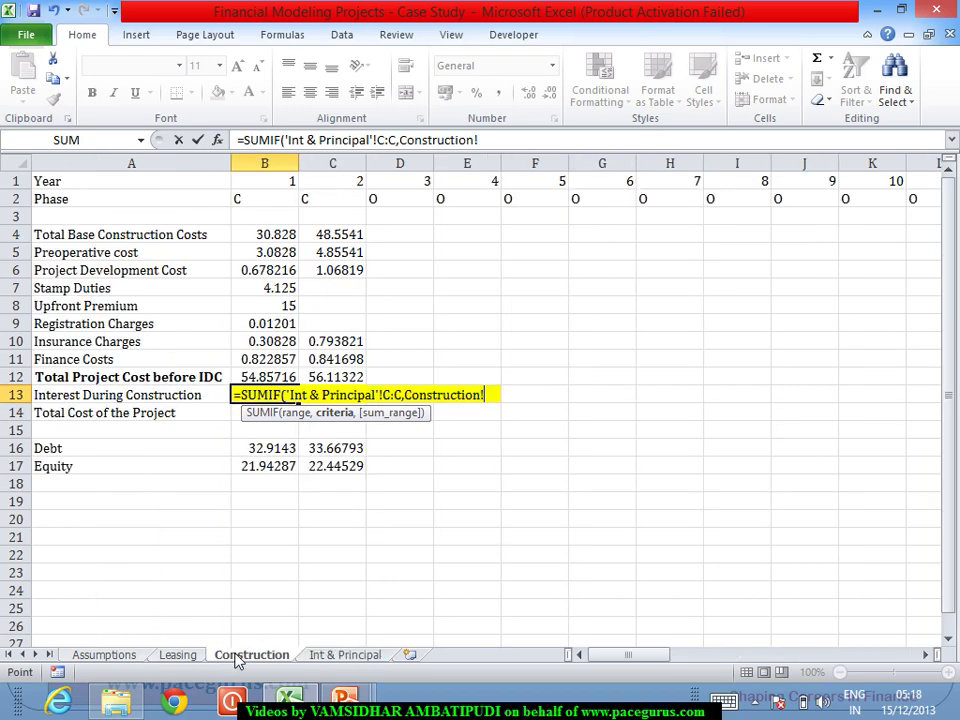
{"action": "left_click", "coordinate": [285, 187]}
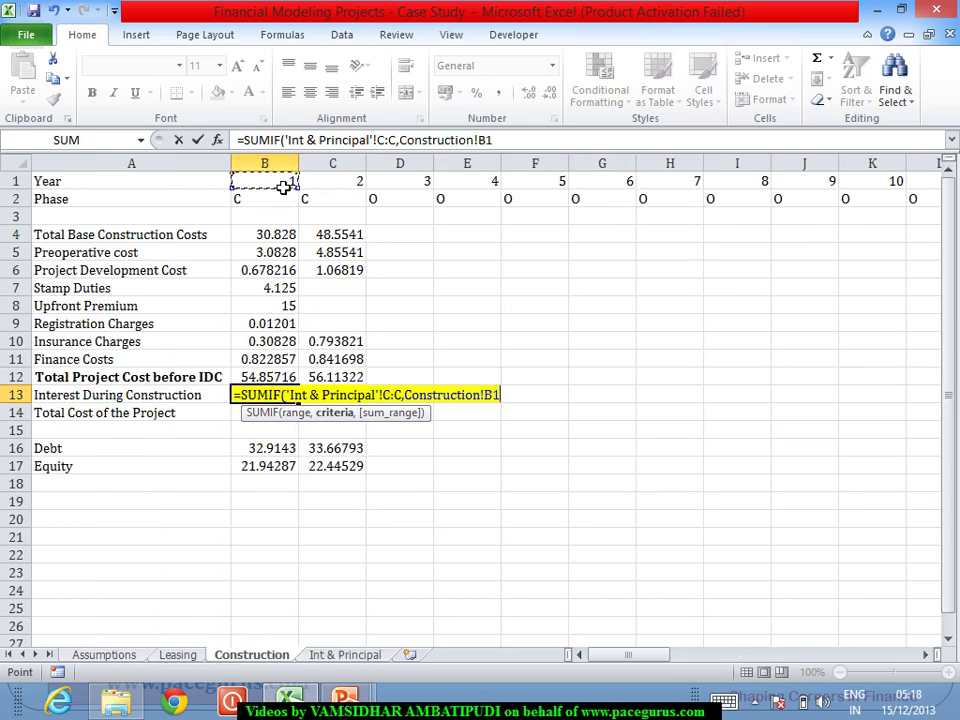
{"action": "type", "text": ","}
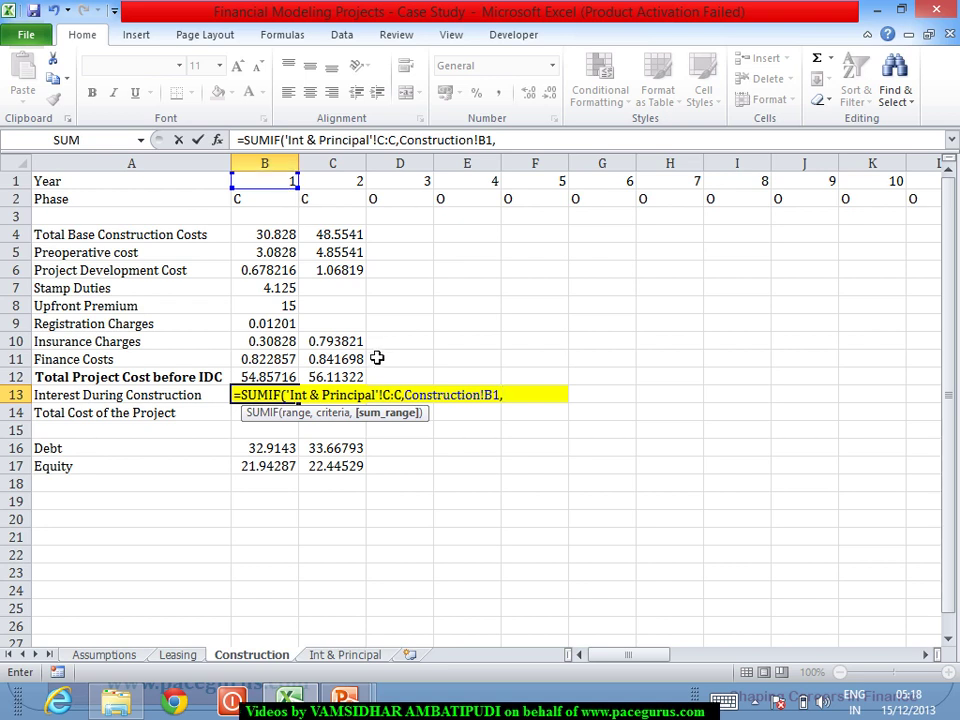
{"action": "left_click", "coordinate": [360, 655]}
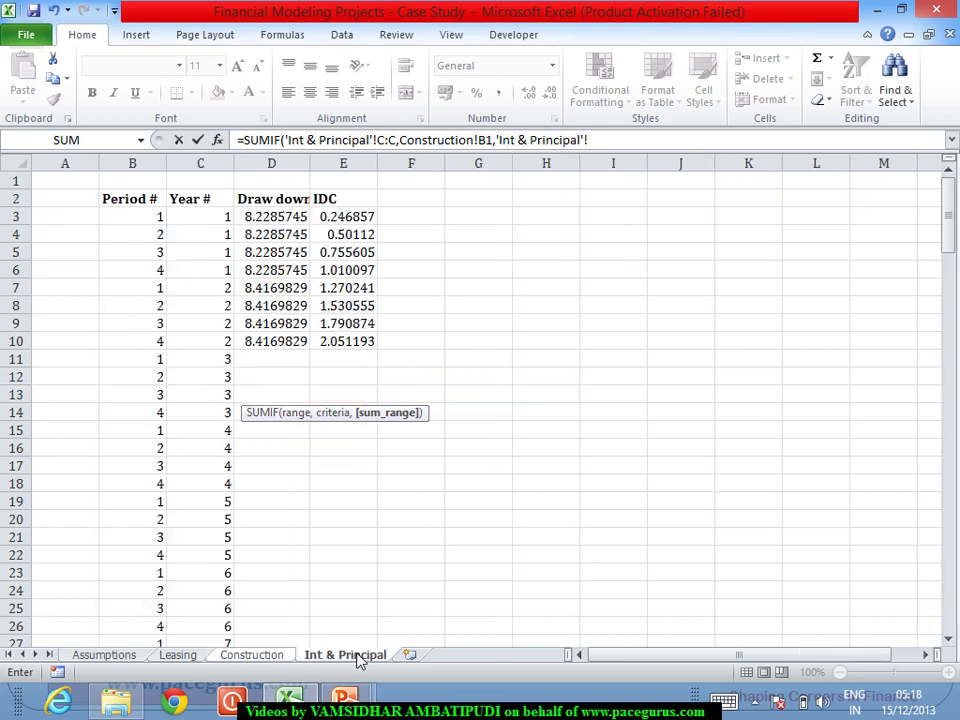
{"action": "left_click", "coordinate": [358, 168]}
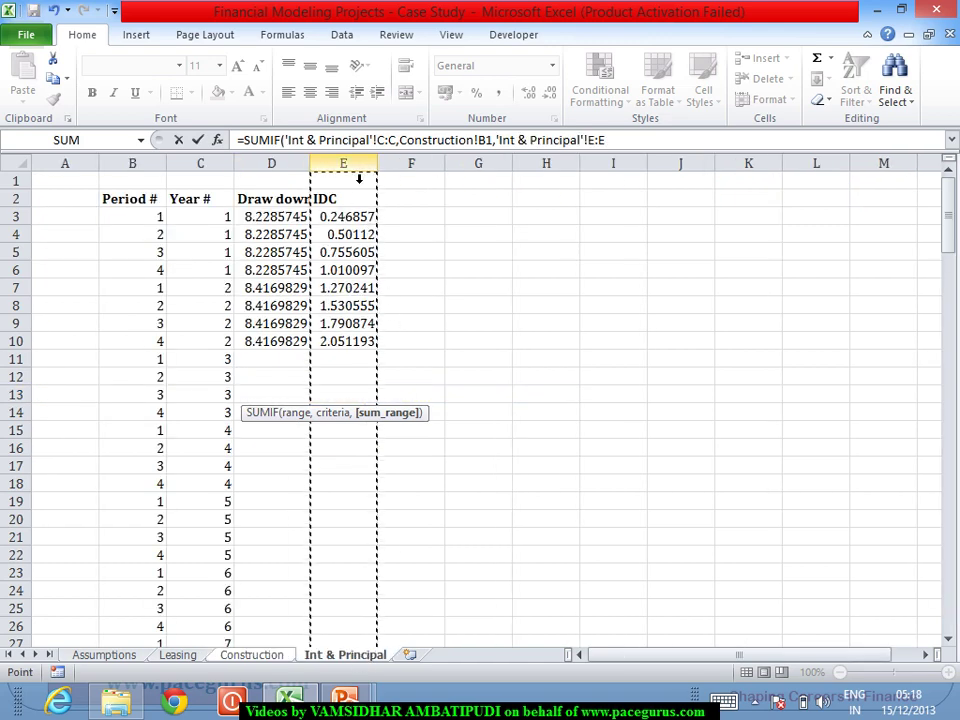
{"action": "type", "text": ")"}
{"action": "key", "text": "Return"}
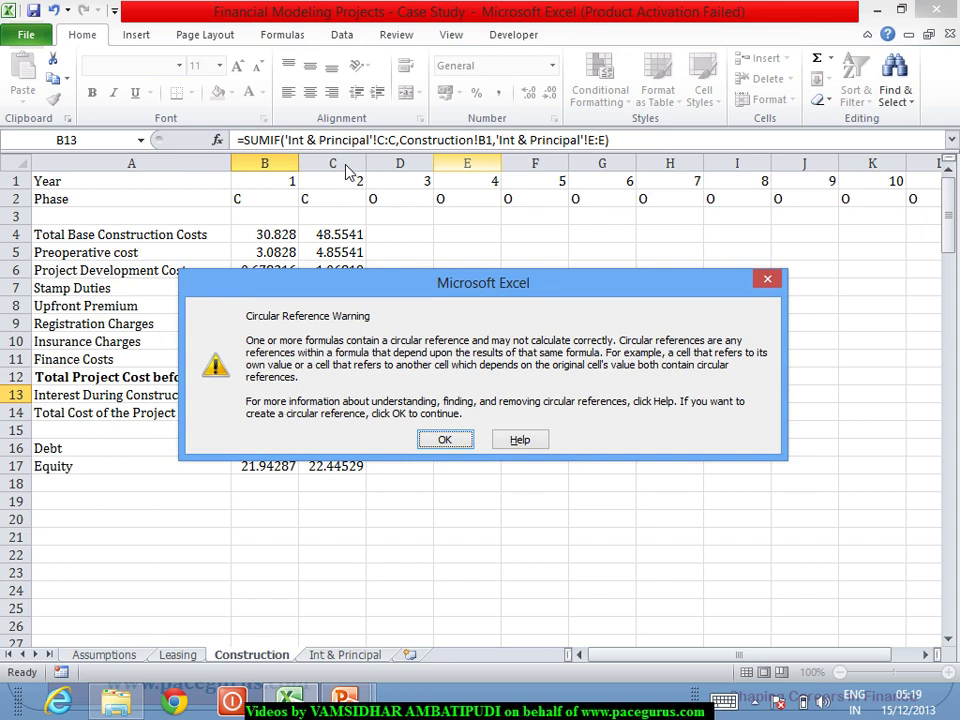
{"action": "left_click", "coordinate": [446, 441]}
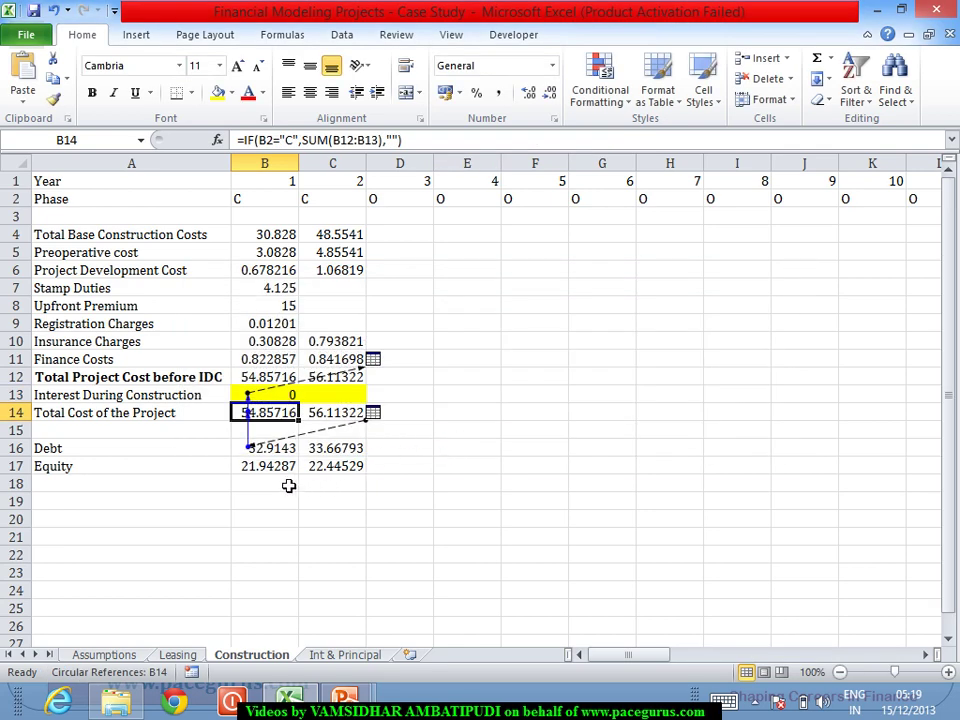
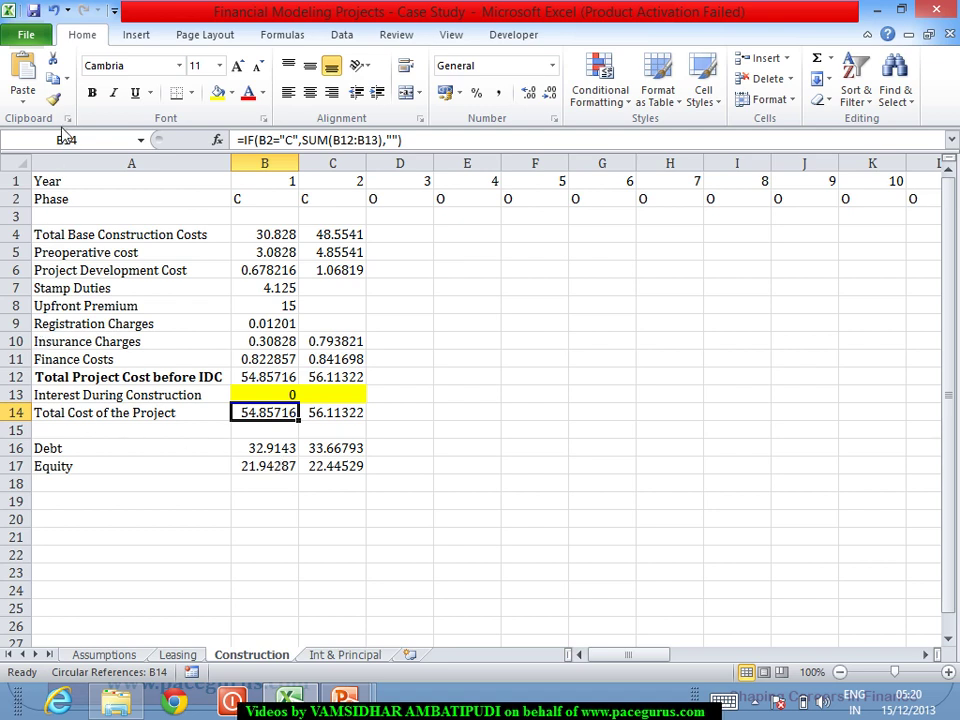
Step: Enable iterative calculation in Excel Options so B13's circular interest formula resolves to 2.634382
{"action": "left_click", "coordinate": [27, 37]}
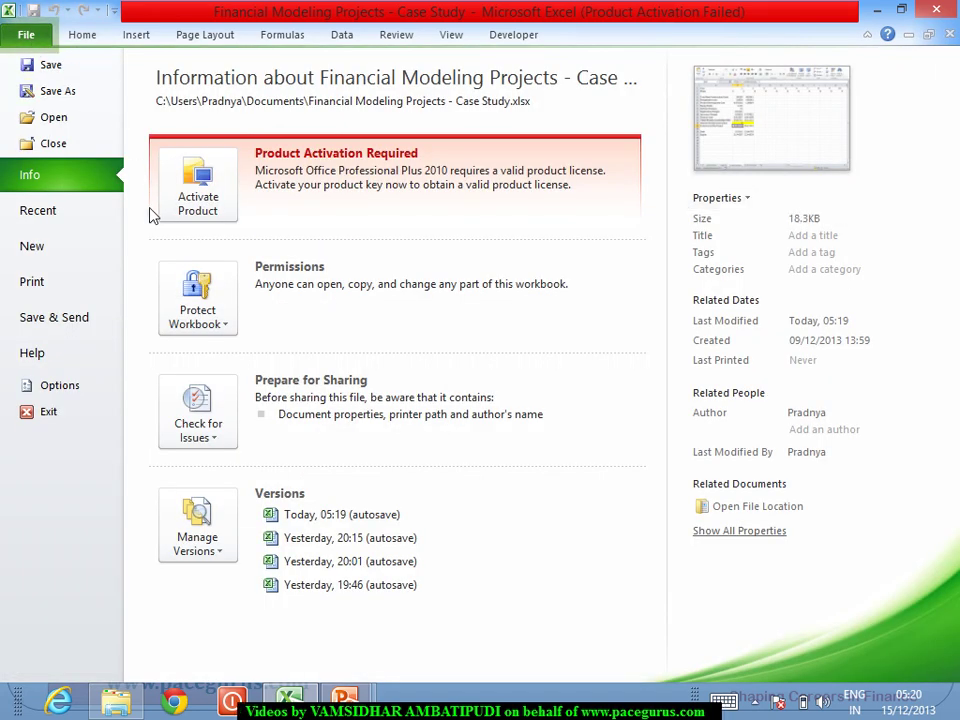
{"action": "left_click", "coordinate": [90, 387]}
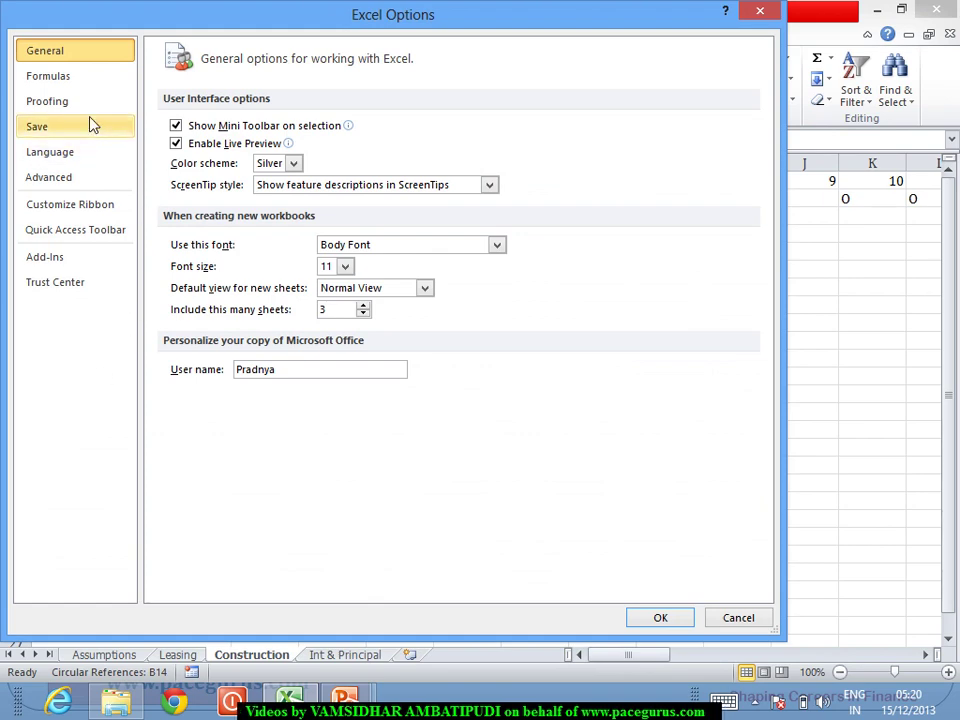
{"action": "left_click", "coordinate": [73, 77]}
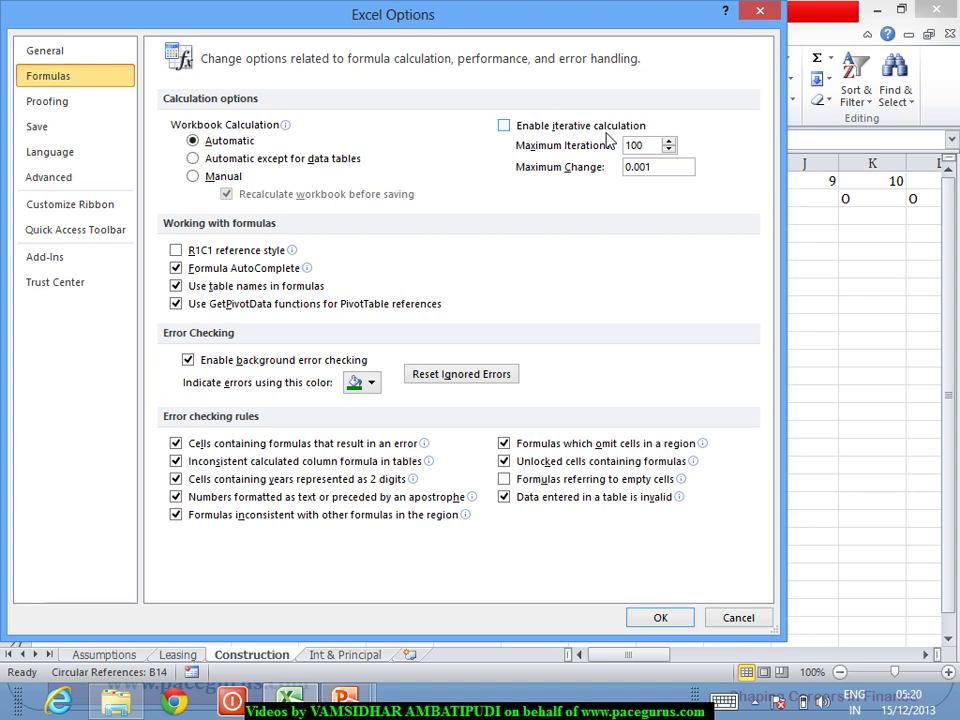
{"action": "left_click", "coordinate": [503, 128]}
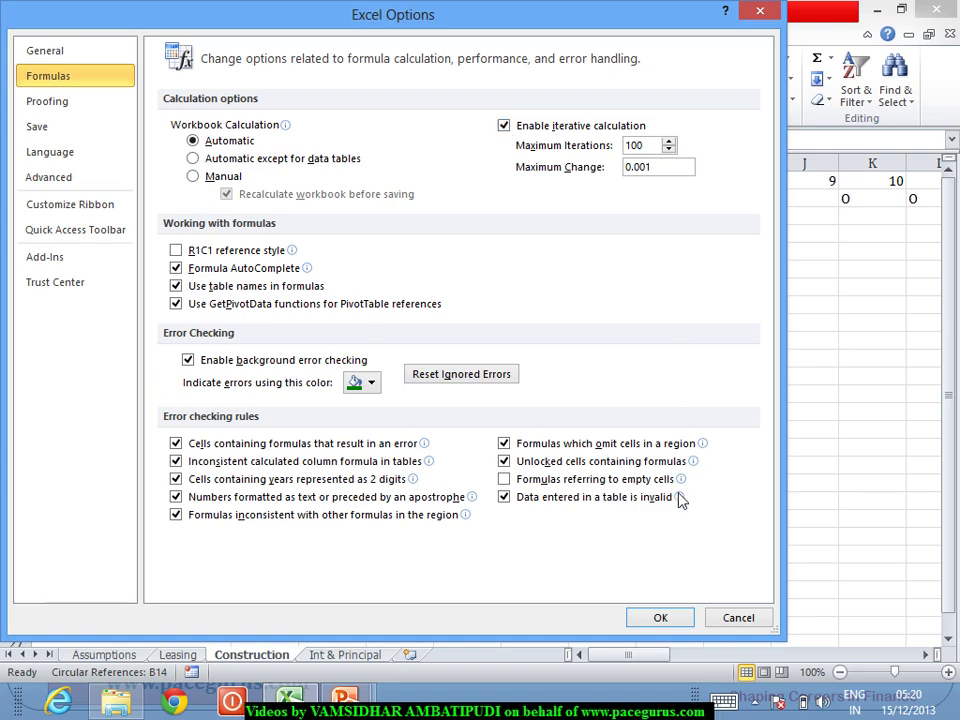
{"action": "left_click", "coordinate": [661, 618]}
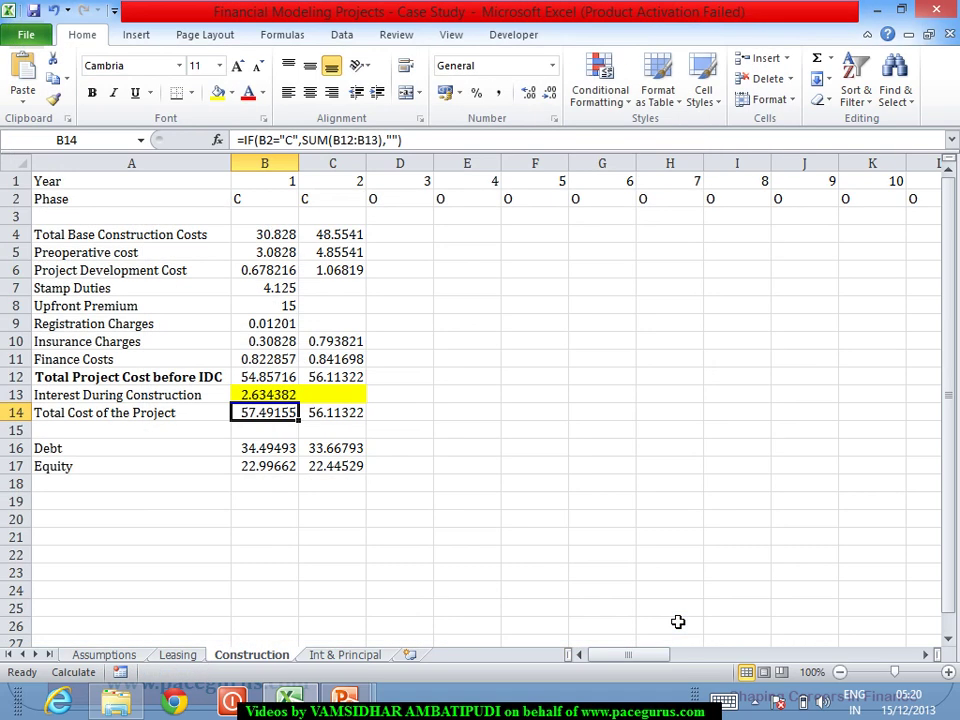
Step: Wrap B13's SUMIF in IF(B2="C", …, "") so interest appears only in construction-phase years
{"action": "left_click", "coordinate": [500, 471]}
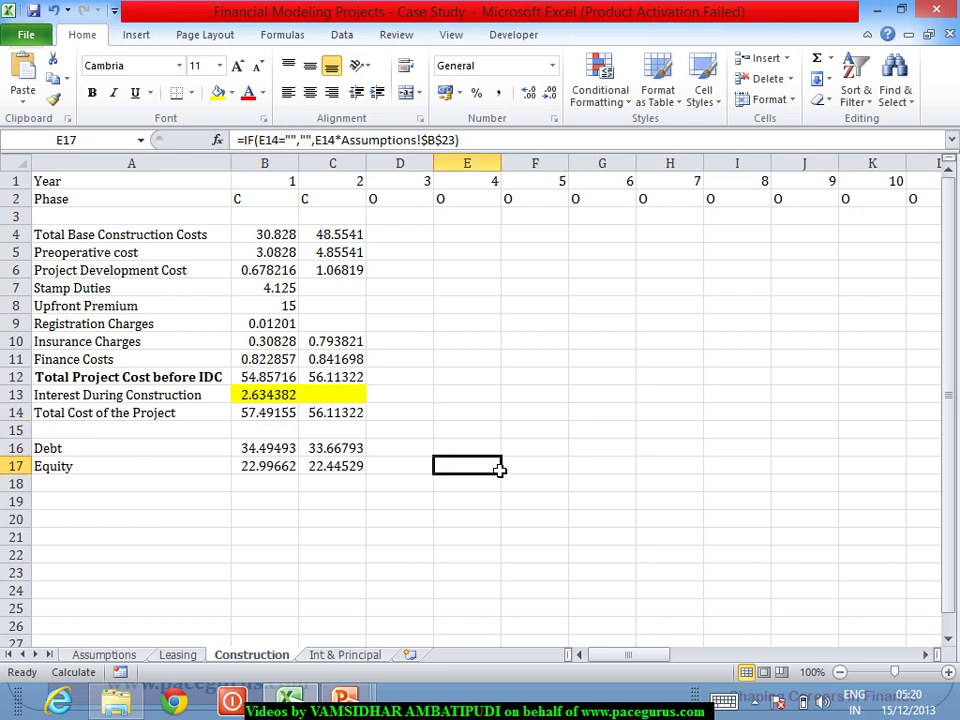
{"action": "left_click", "coordinate": [284, 397]}
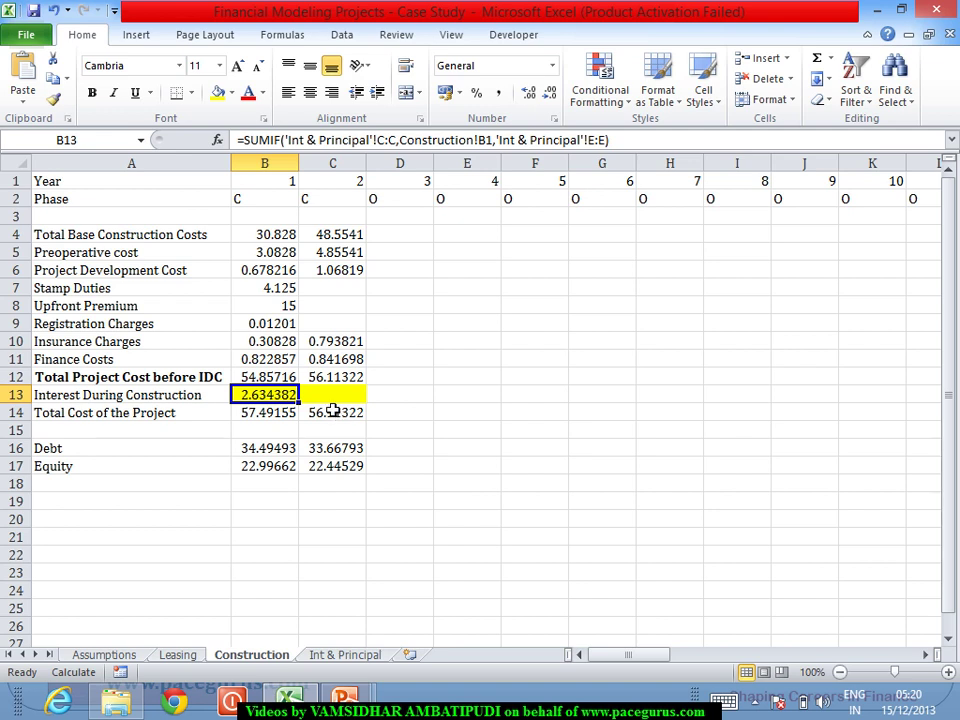
{"action": "left_click", "coordinate": [247, 142]}
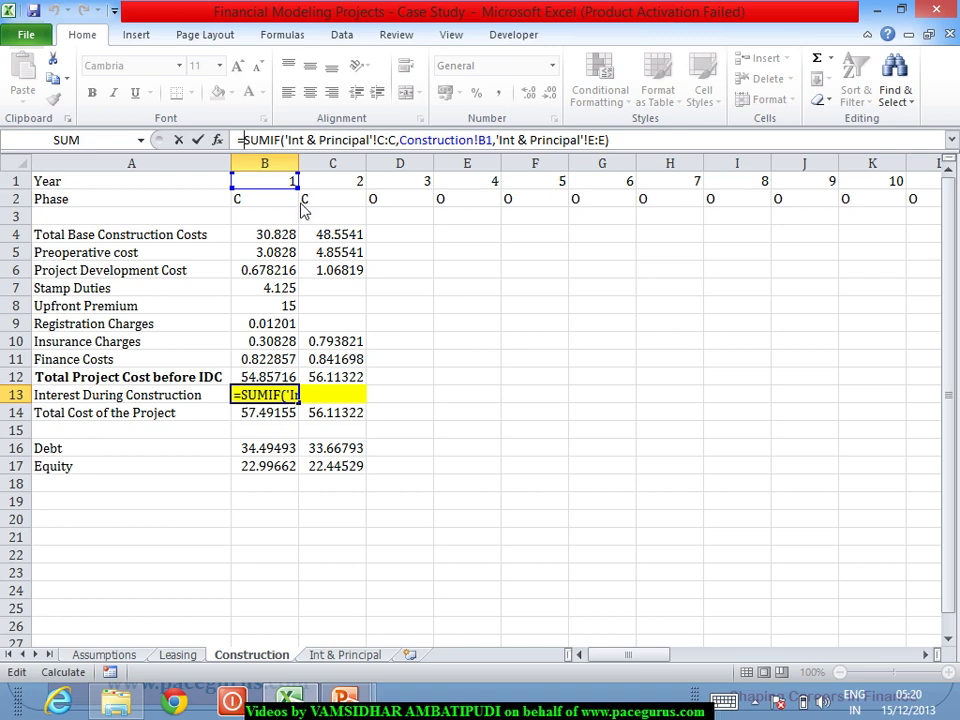
{"action": "type", "text": "IF("}
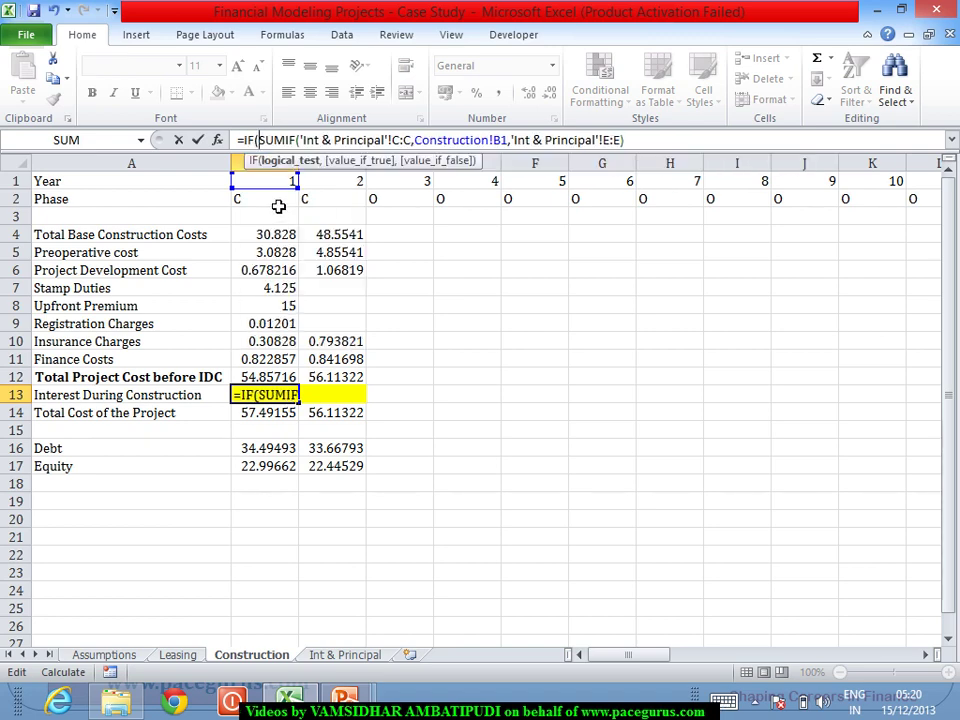
{"action": "left_click", "coordinate": [278, 204]}
{"action": "type", "text": "="}
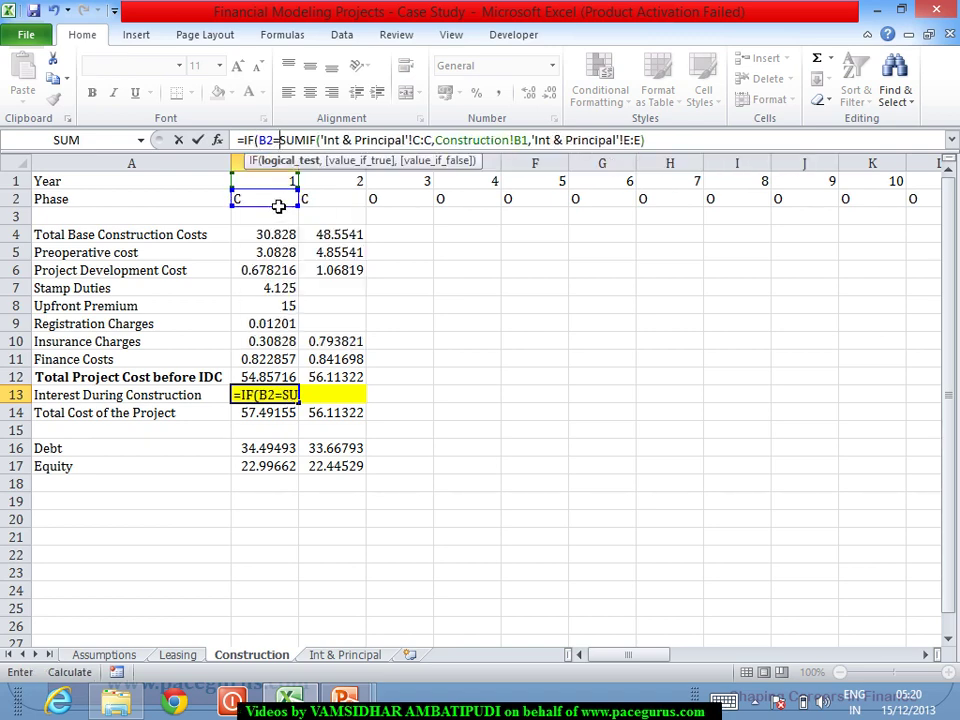
{"action": "type", "text": "\"X"}
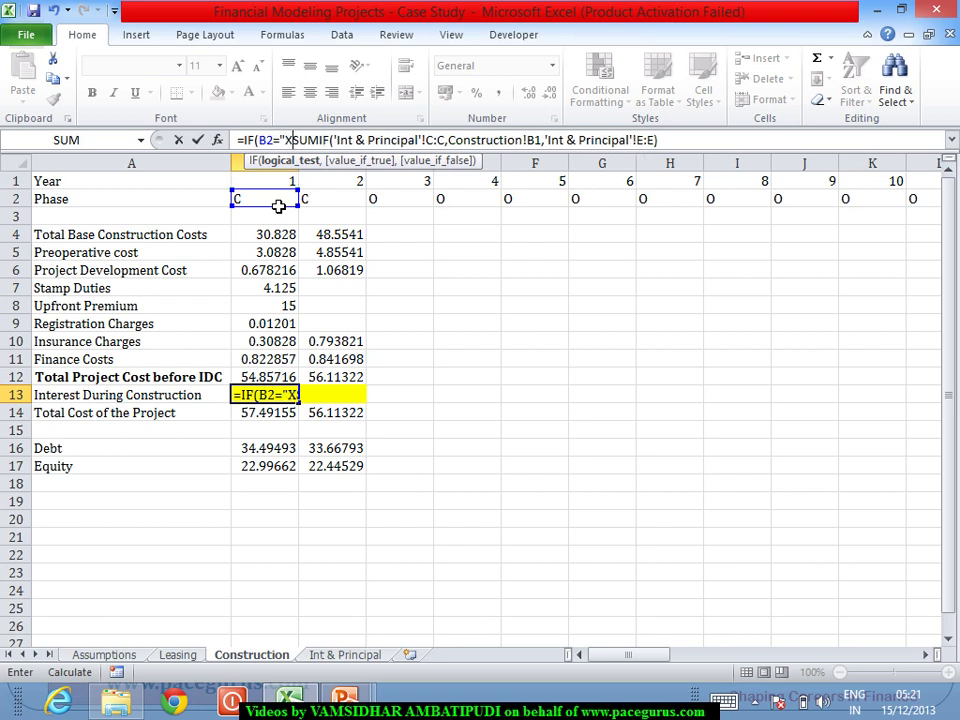
{"action": "key", "text": "BackSpace"}
{"action": "type", "text": "C\""}
{"action": "type", "text": ",\"\""}
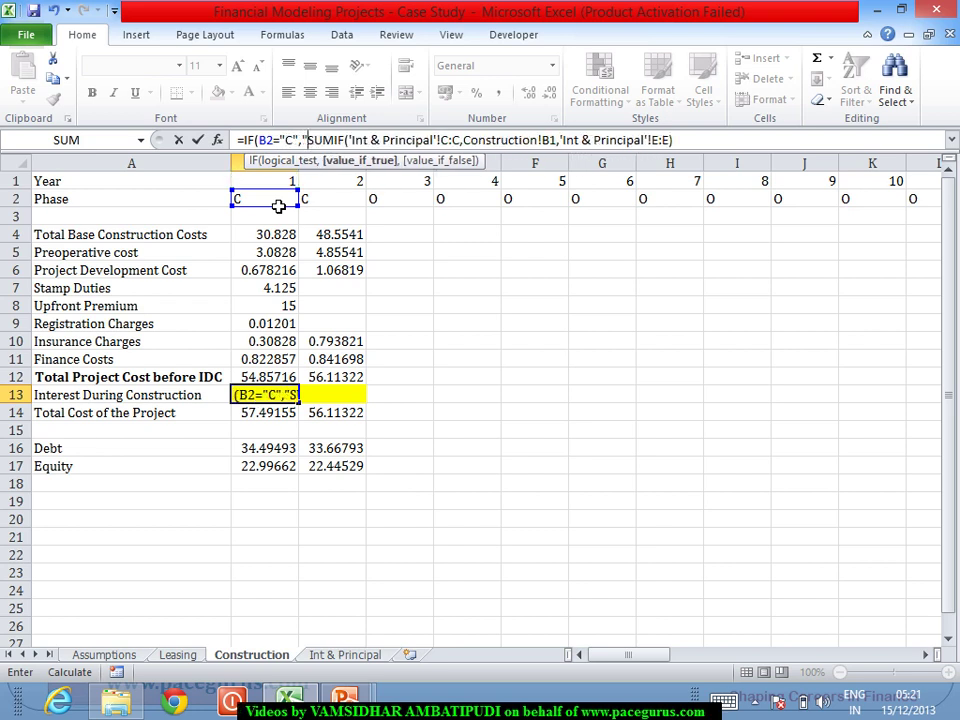
{"action": "key", "text": "BackSpace"}
{"action": "key", "text": "BackSpace"}
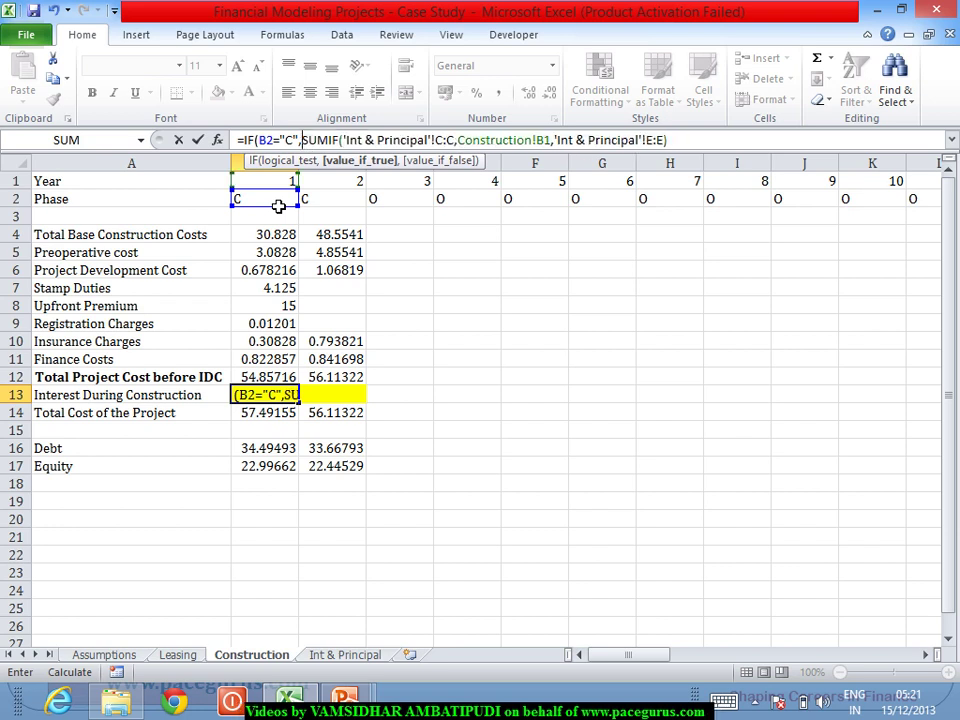
{"action": "left_click", "coordinate": [683, 148]}
{"action": "type", "text": ",\""}
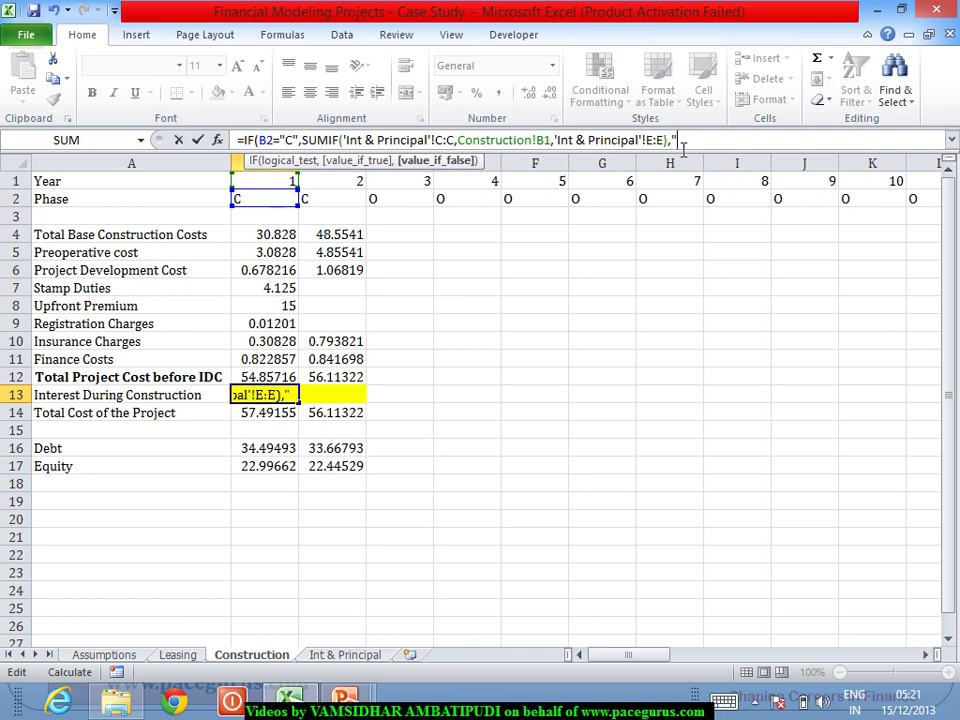
{"action": "type", "text": "\")"}
{"action": "key", "text": "Return"}
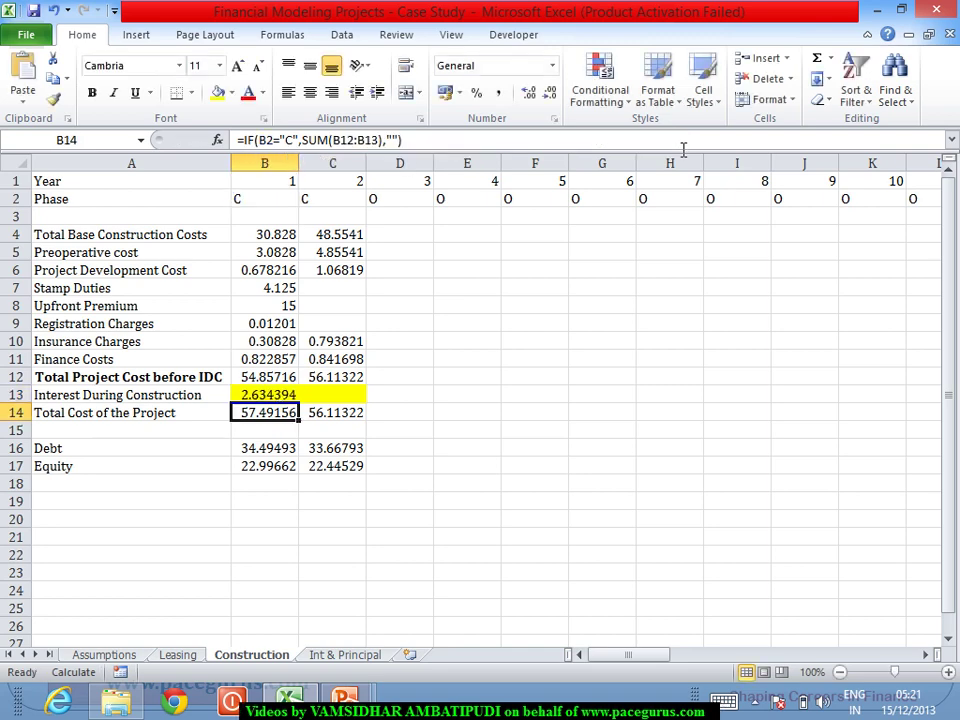
Step: Fill the B13 interest formula across row 13 to column AZ, then check the Int & Principal IDC values
{"action": "left_click", "coordinate": [256, 396]}
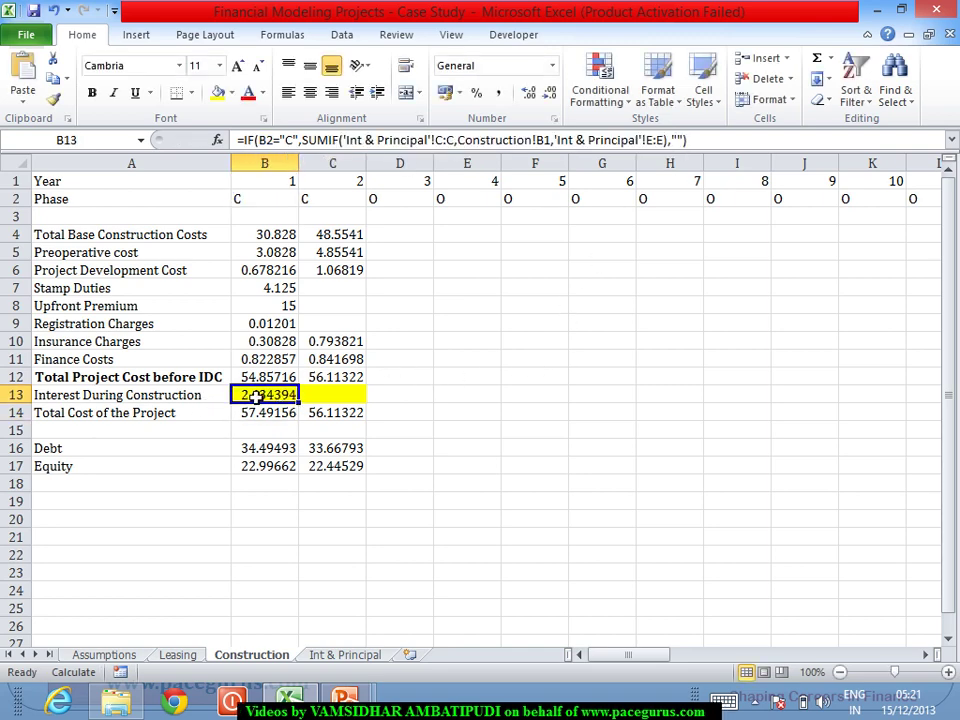
{"action": "left_click_drag", "start_coordinate": [307, 412], "coordinate": [945, 600]}
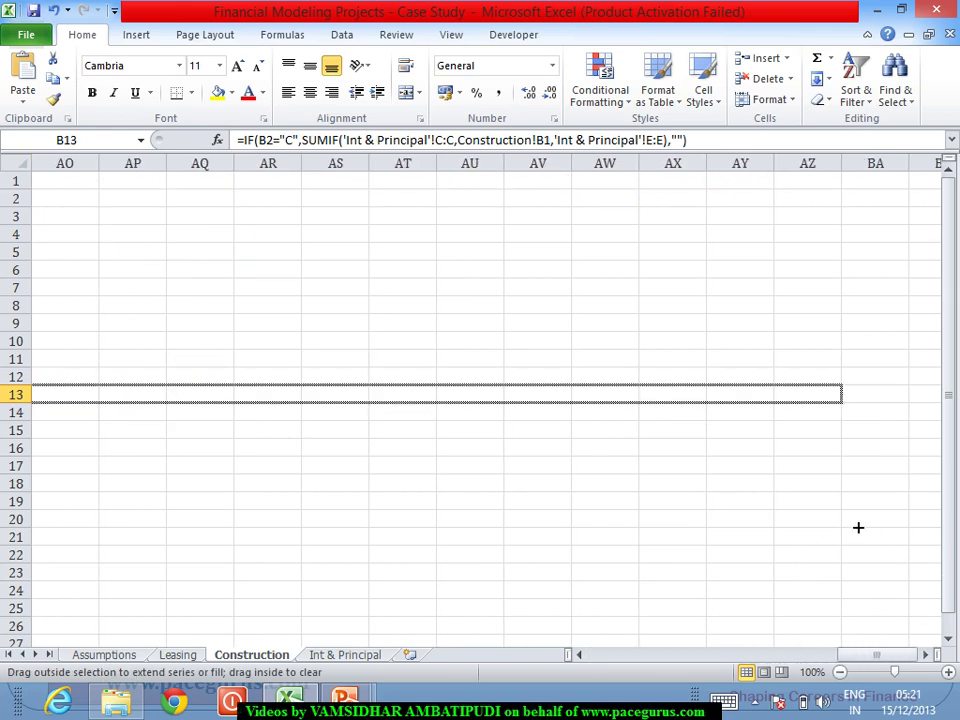
{"action": "left_click_drag", "start_coordinate": [858, 527], "coordinate": [857, 525]}
{"action": "left_click_drag", "start_coordinate": [888, 655], "coordinate": [623, 656]}
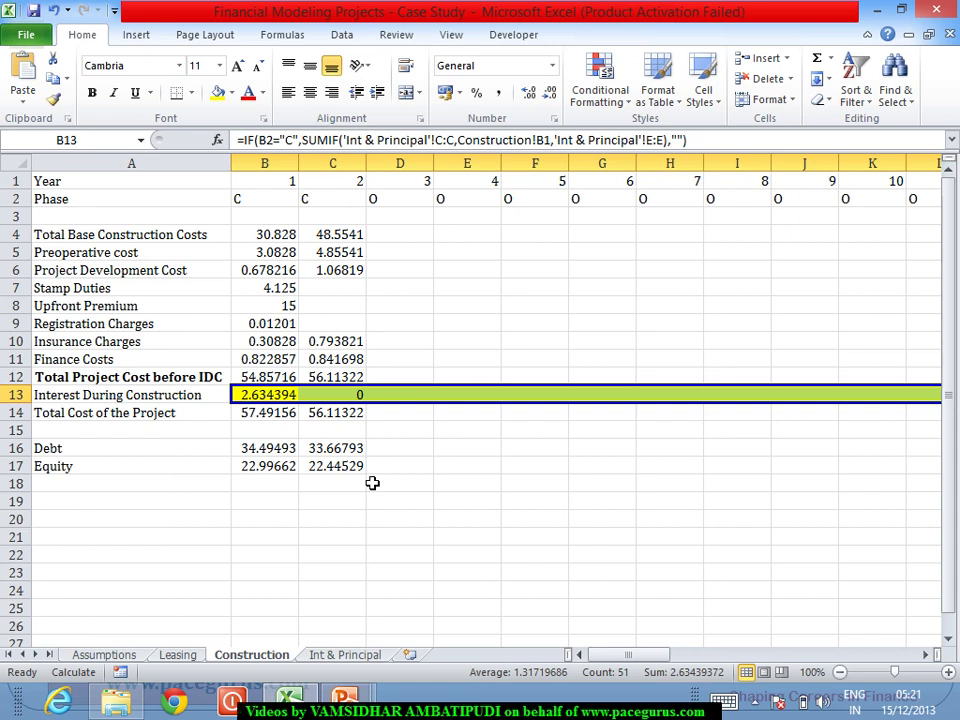
{"action": "left_click", "coordinate": [295, 397]}
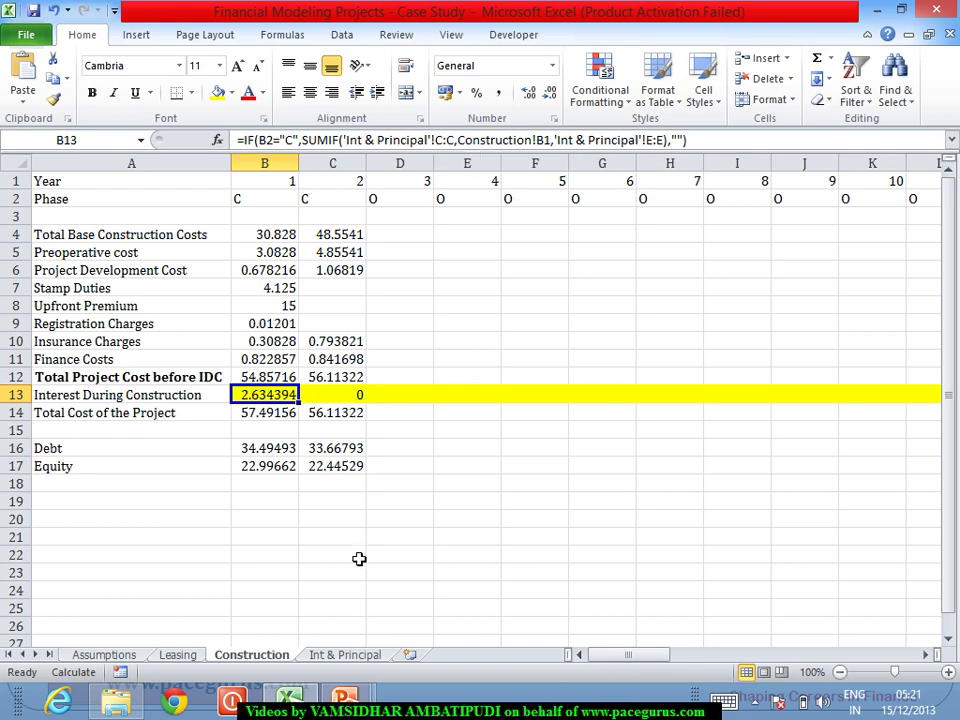
{"action": "left_click", "coordinate": [349, 655]}
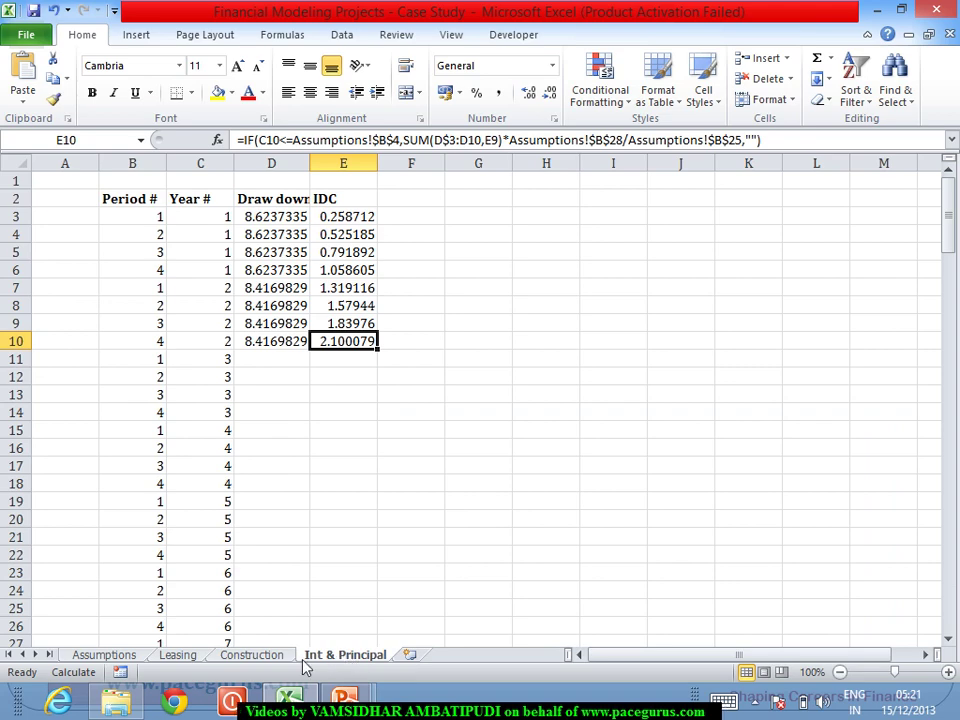
{"action": "left_click", "coordinate": [262, 655]}
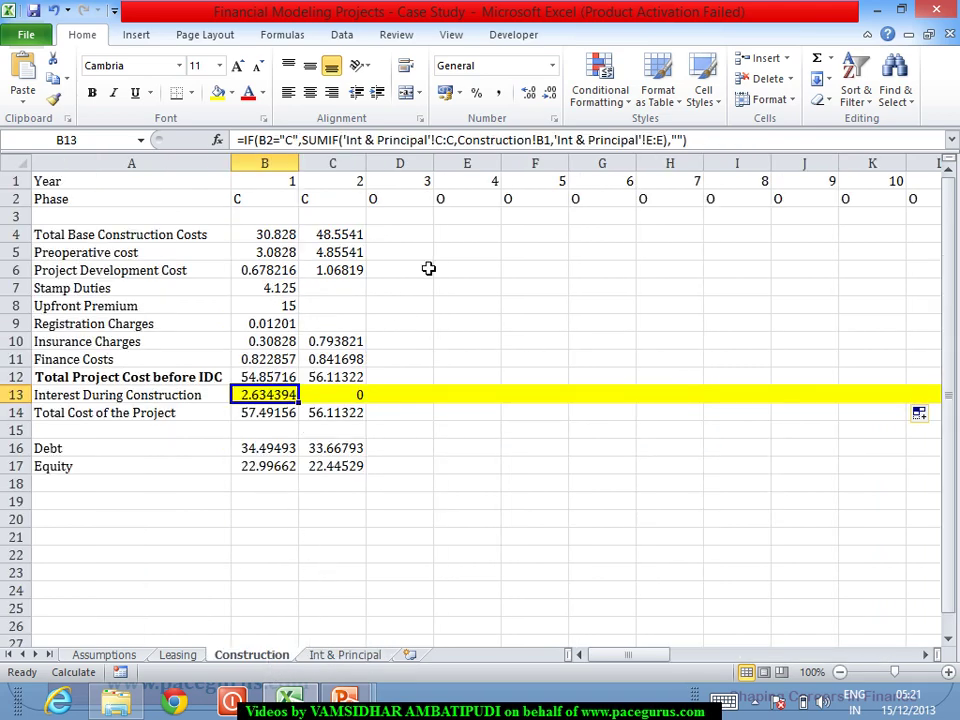
Step: Make the C:C and E:E ranges in the B13 interest formula absolute references
{"action": "double_click", "coordinate": [447, 140]}
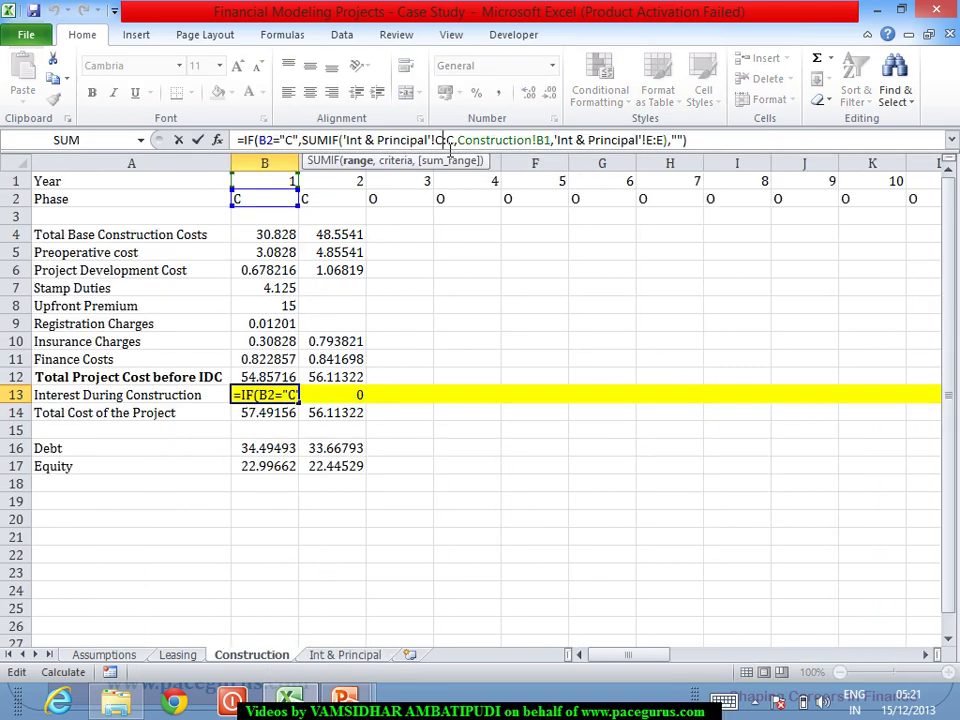
{"action": "key", "text": "F4"}
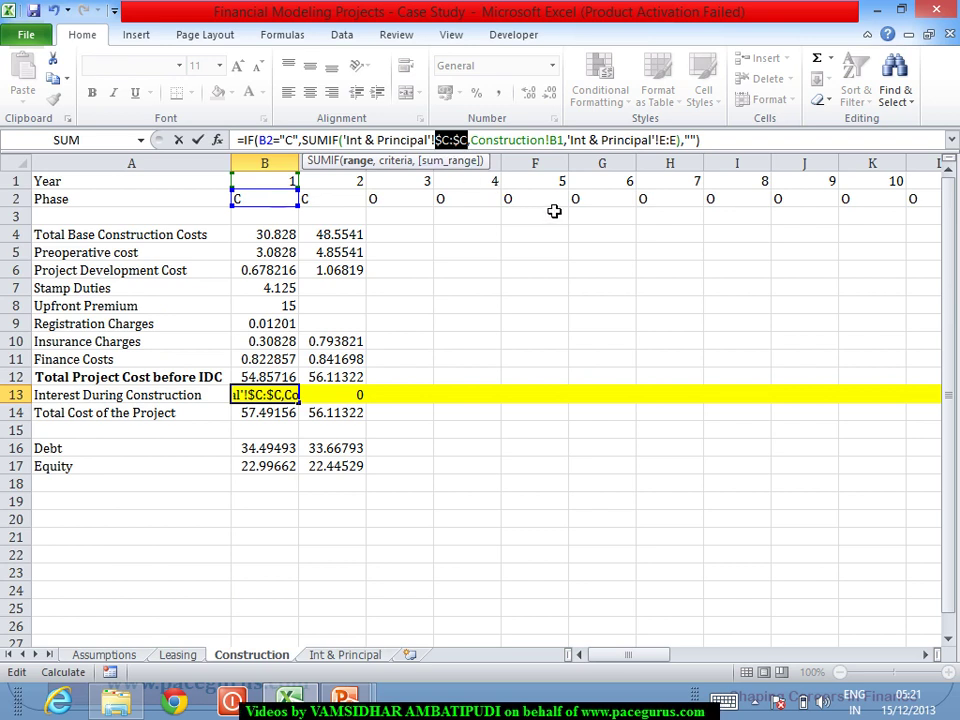
{"action": "double_click", "coordinate": [674, 140]}
{"action": "key", "text": "F4"}
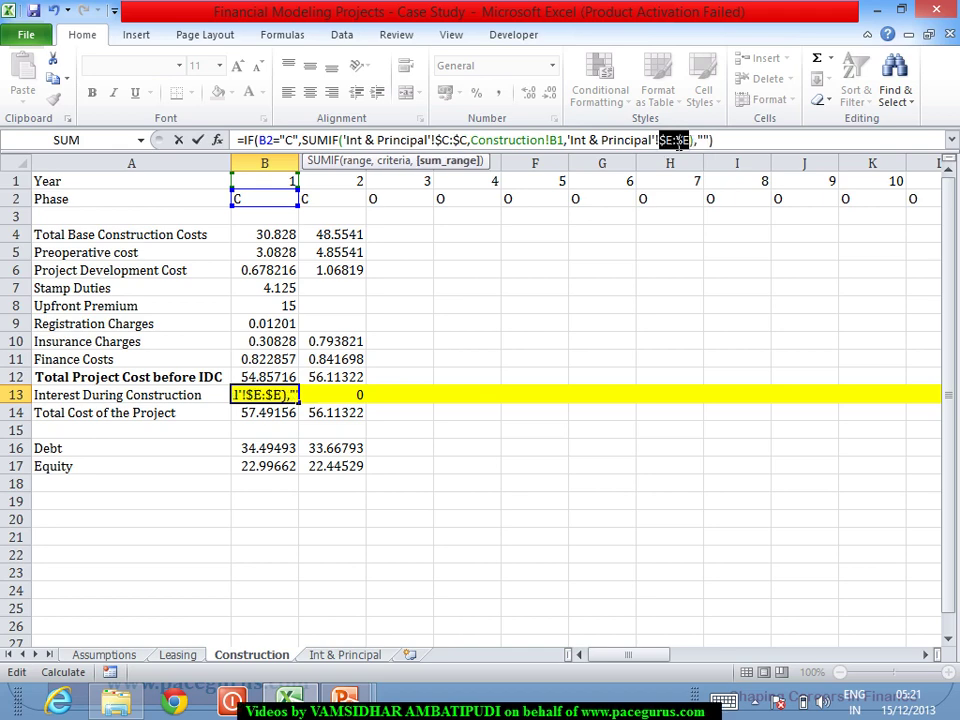
{"action": "key", "text": "Return"}
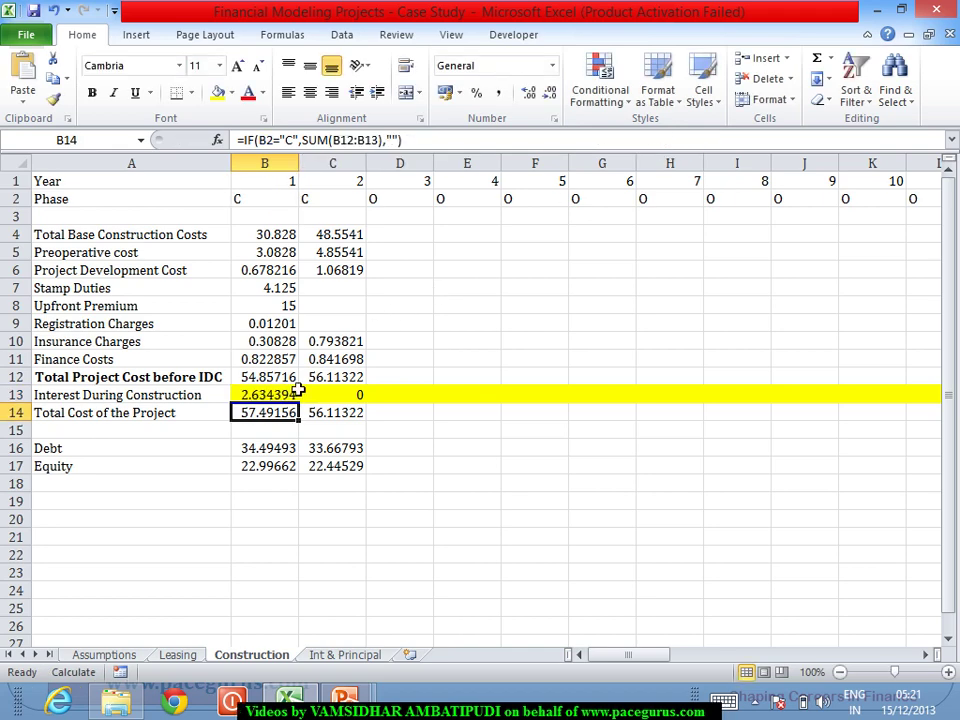
Step: Refill the corrected B13 formula across row 13, giving year-2 interest of 7.166762
{"action": "left_click", "coordinate": [279, 397]}
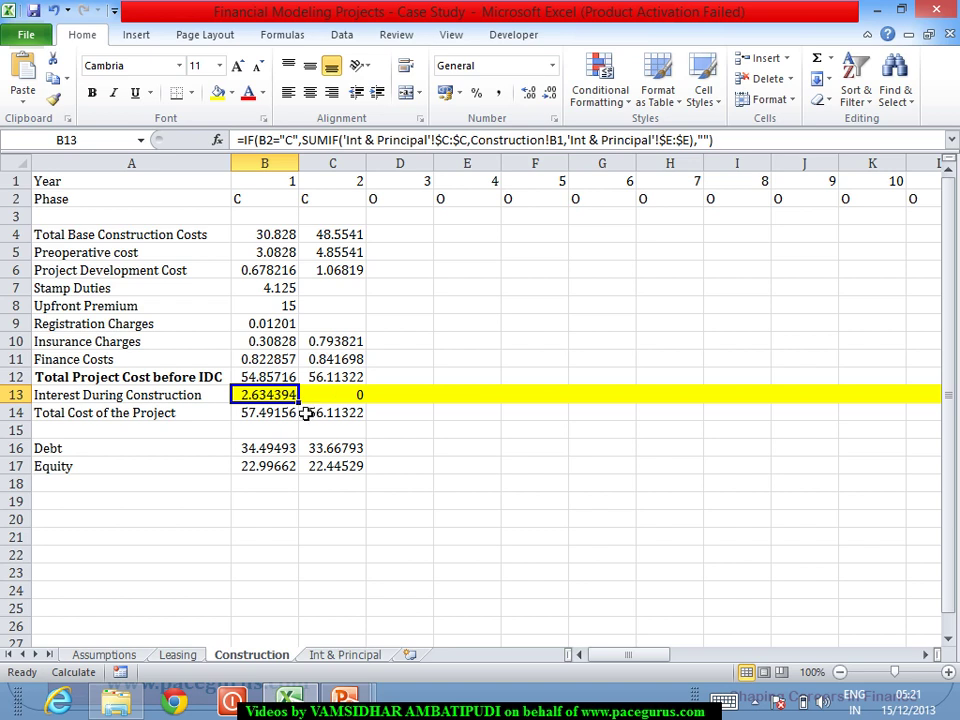
{"action": "left_click_drag", "start_coordinate": [308, 414], "coordinate": [401, 411]}
{"action": "left_click", "coordinate": [283, 400]}
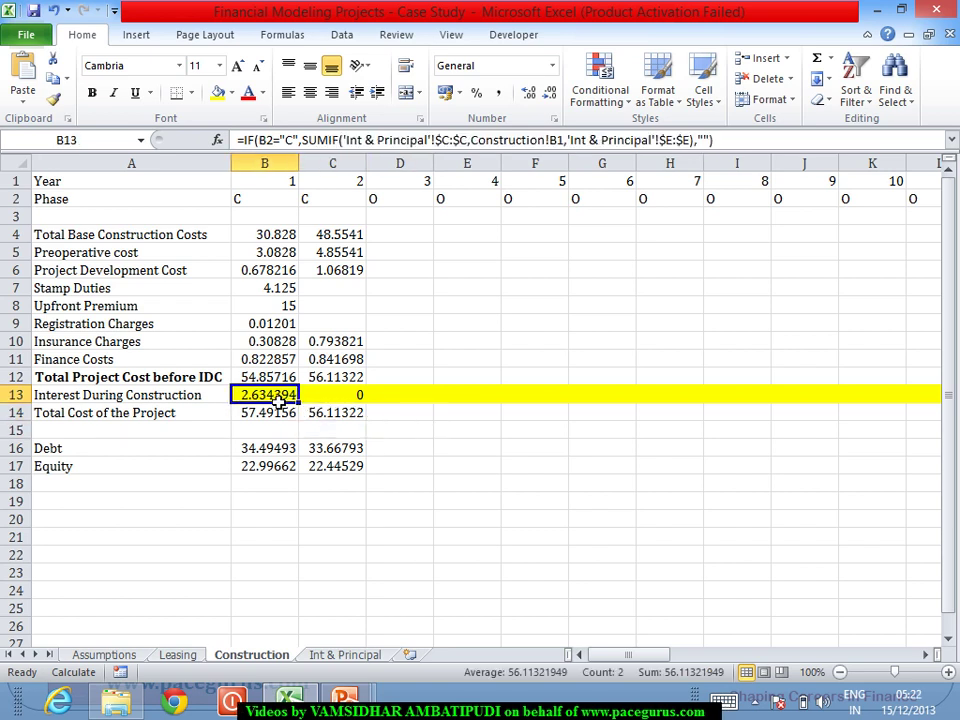
{"action": "left_click_drag", "start_coordinate": [300, 405], "coordinate": [850, 506]}
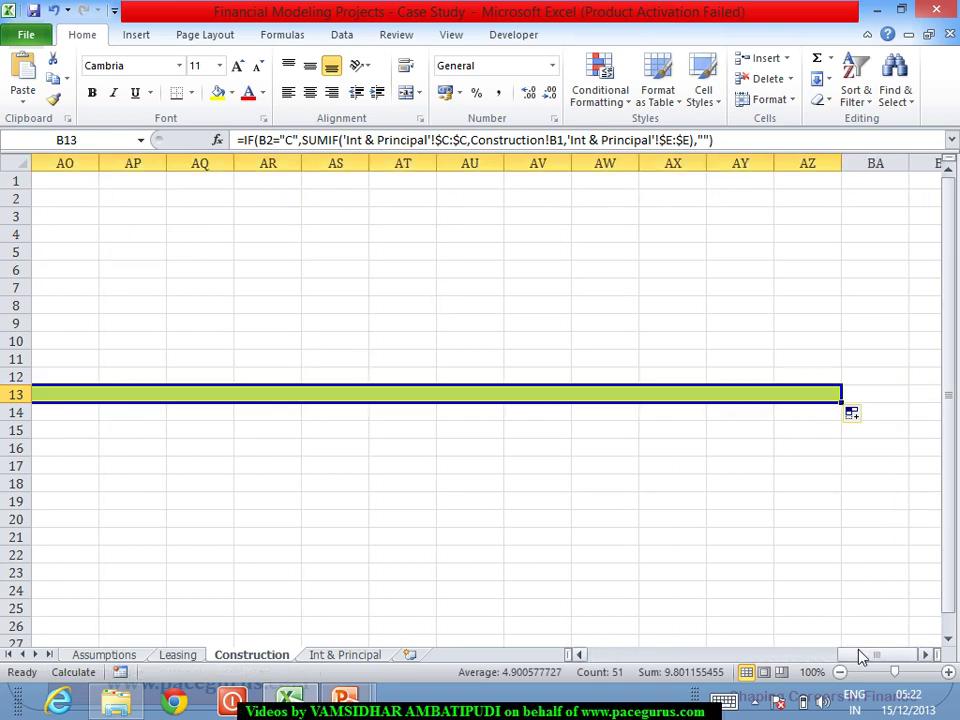
{"action": "left_click_drag", "start_coordinate": [862, 655], "coordinate": [606, 648]}
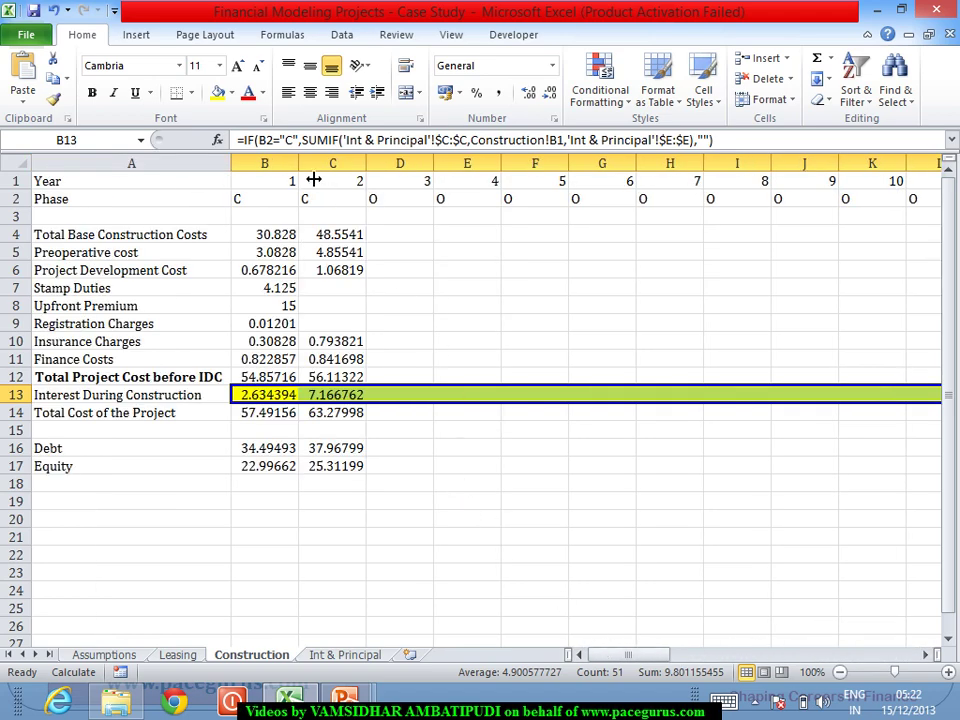
Step: Set row 13's fill colour to No Fill, removing the green shading
{"action": "left_click", "coordinate": [231, 93]}
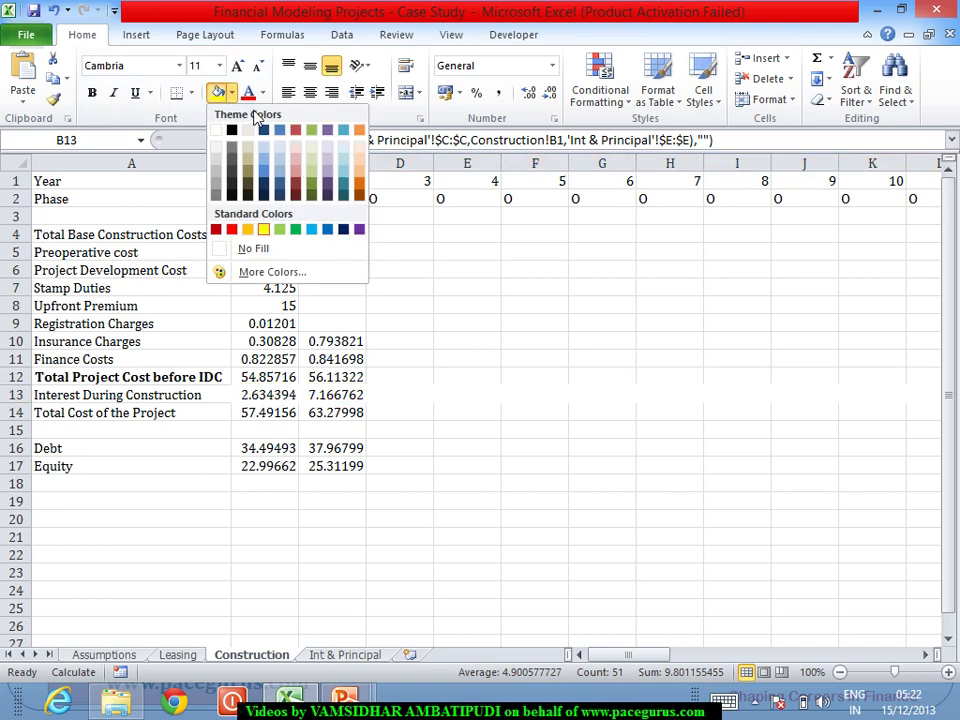
{"action": "left_click", "coordinate": [250, 248]}
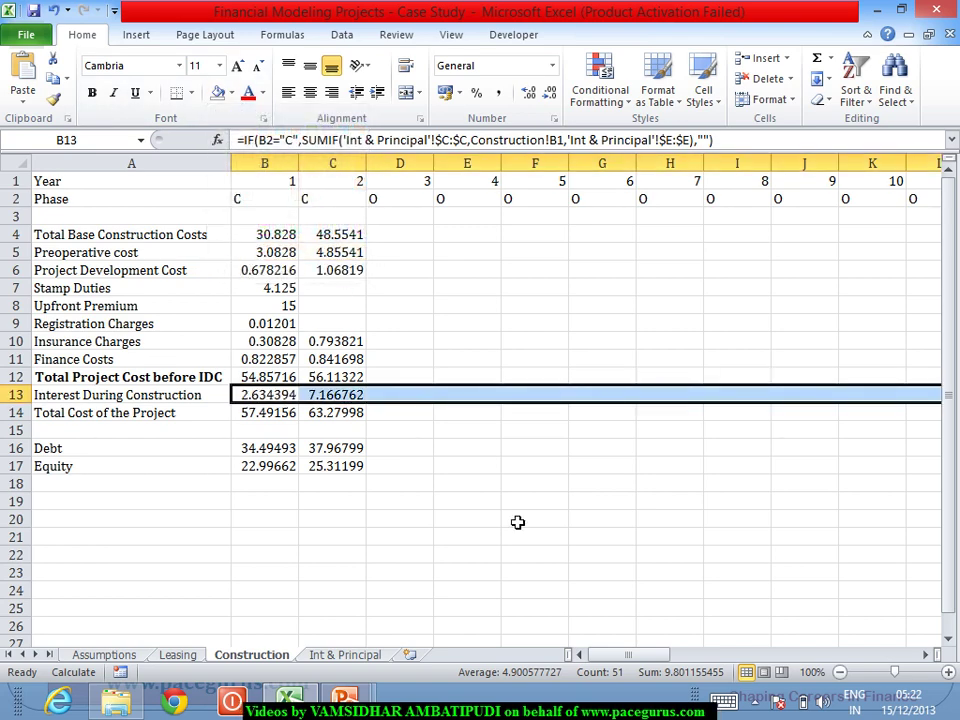
{"action": "left_click", "coordinate": [470, 484]}
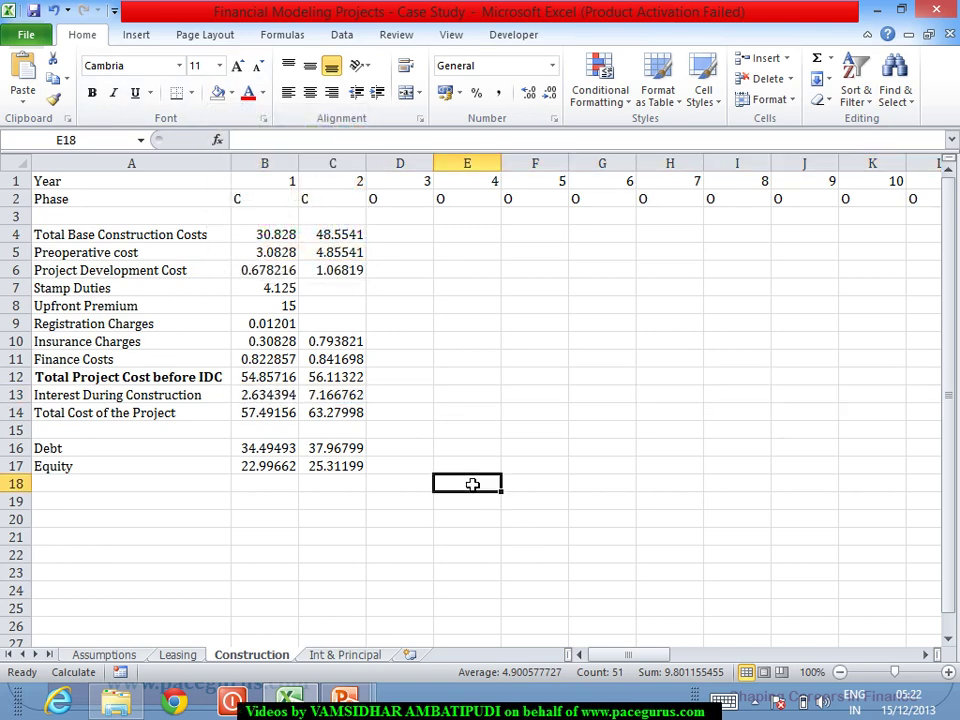
{"action": "left_click", "coordinate": [270, 398]}
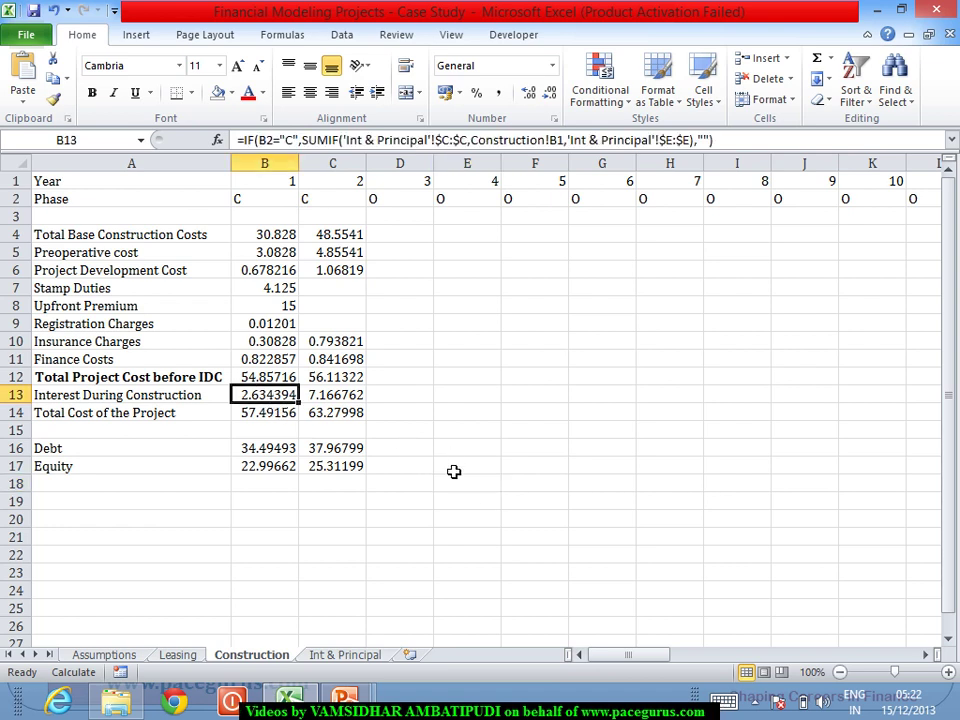
{"action": "key", "text": "Right"}
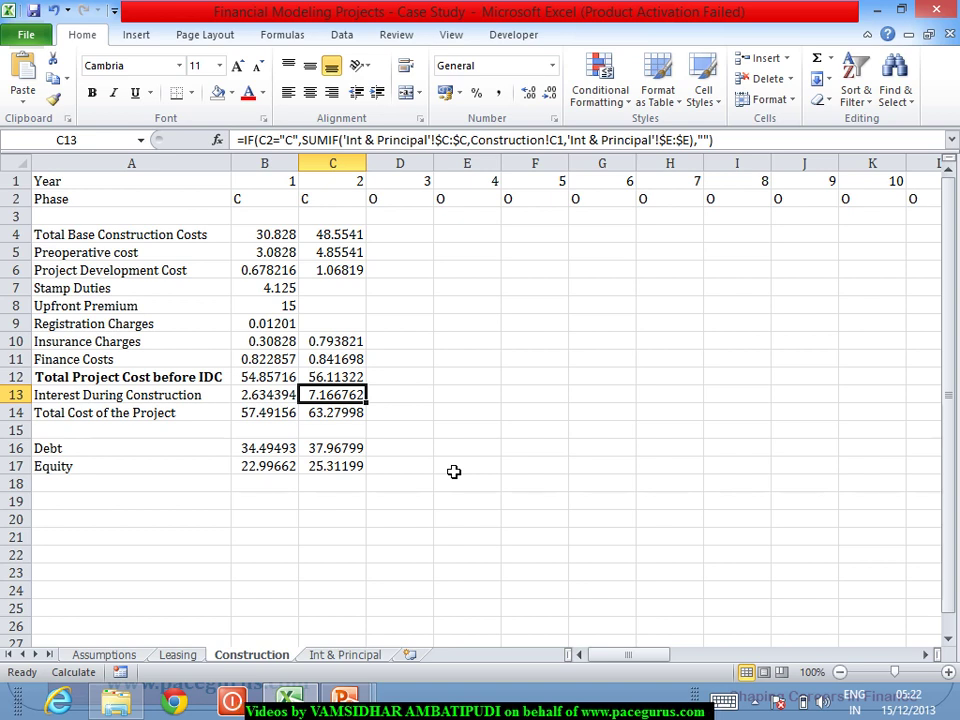
{"action": "left_click", "coordinate": [276, 411]}
{"action": "key", "text": "Right"}
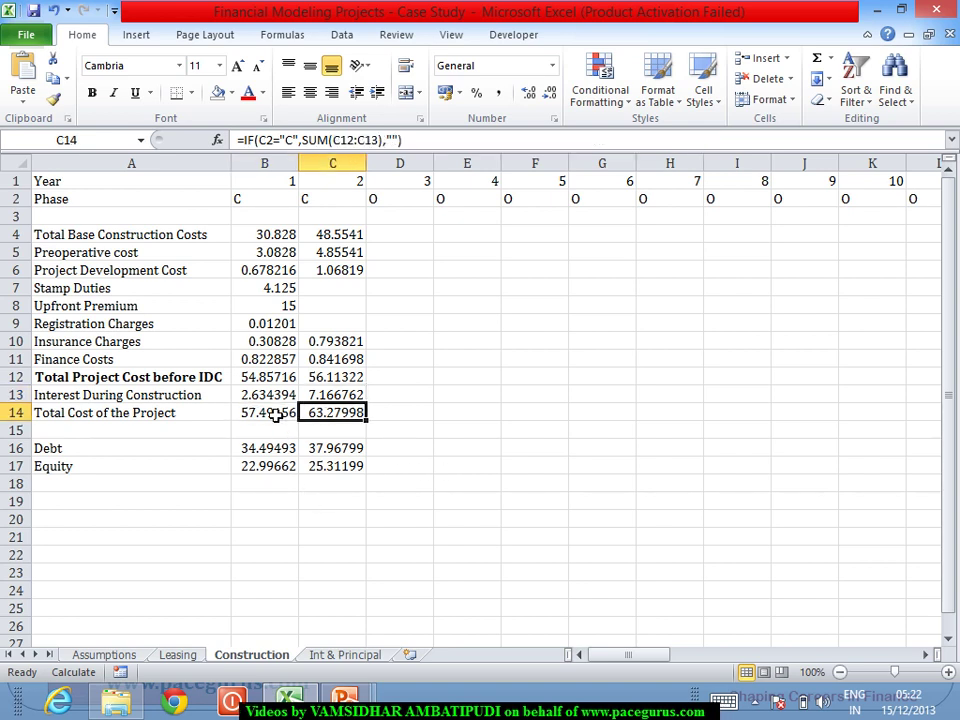
{"action": "left_click", "coordinate": [276, 413]}
{"action": "key", "text": "Right"}
{"action": "left_click", "coordinate": [276, 413]}
{"action": "key", "text": "Down"}
{"action": "key", "text": "Down"}
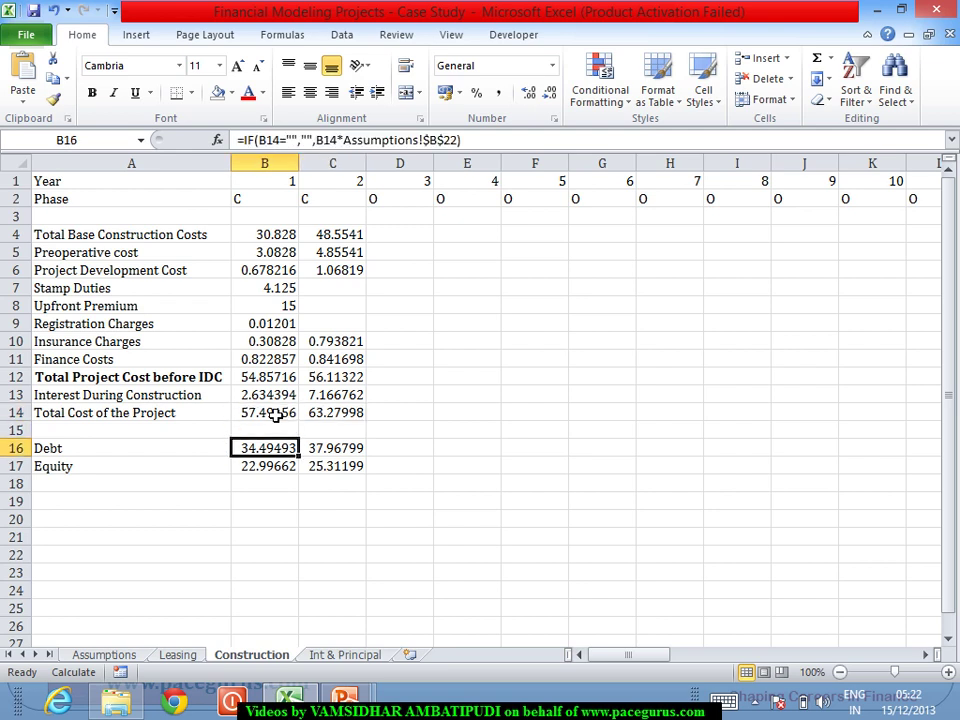
{"action": "key", "text": "Right"}
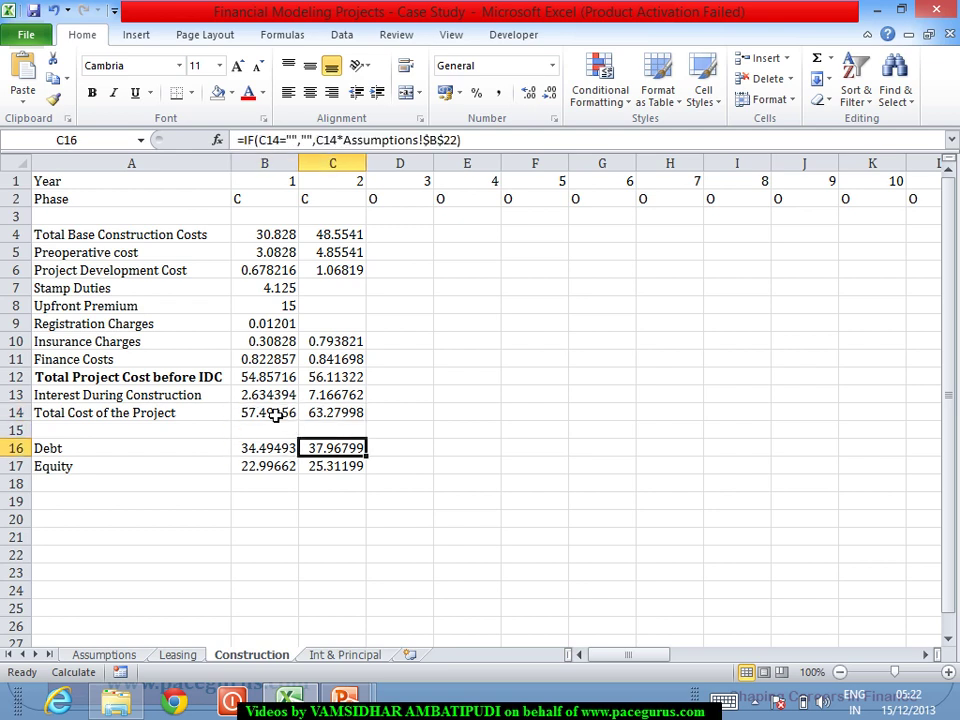
{"action": "key", "text": "Left"}
{"action": "key", "text": "Down"}
{"action": "key", "text": "Right"}
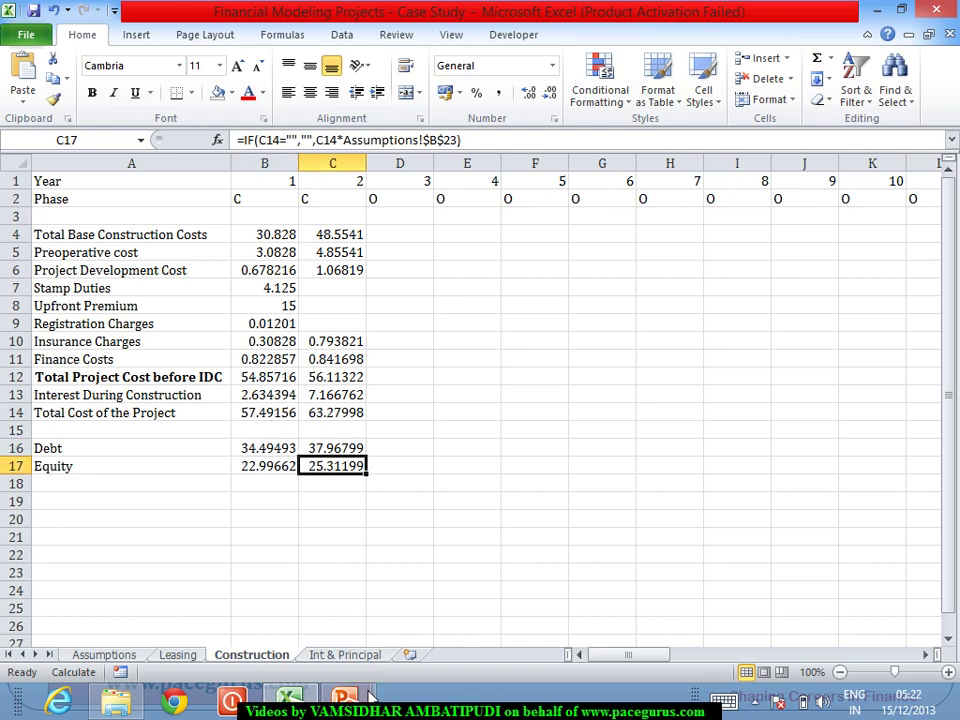
{"action": "left_click", "coordinate": [360, 656]}
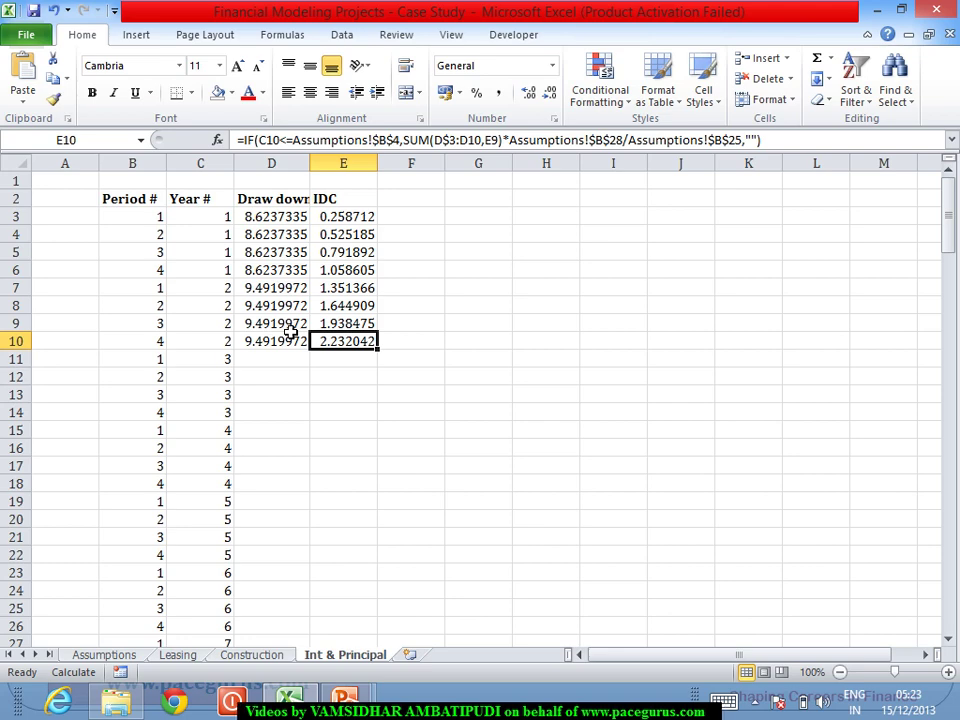
{"action": "left_click", "coordinate": [104, 655]}
{"action": "left_click", "coordinate": [252, 655]}
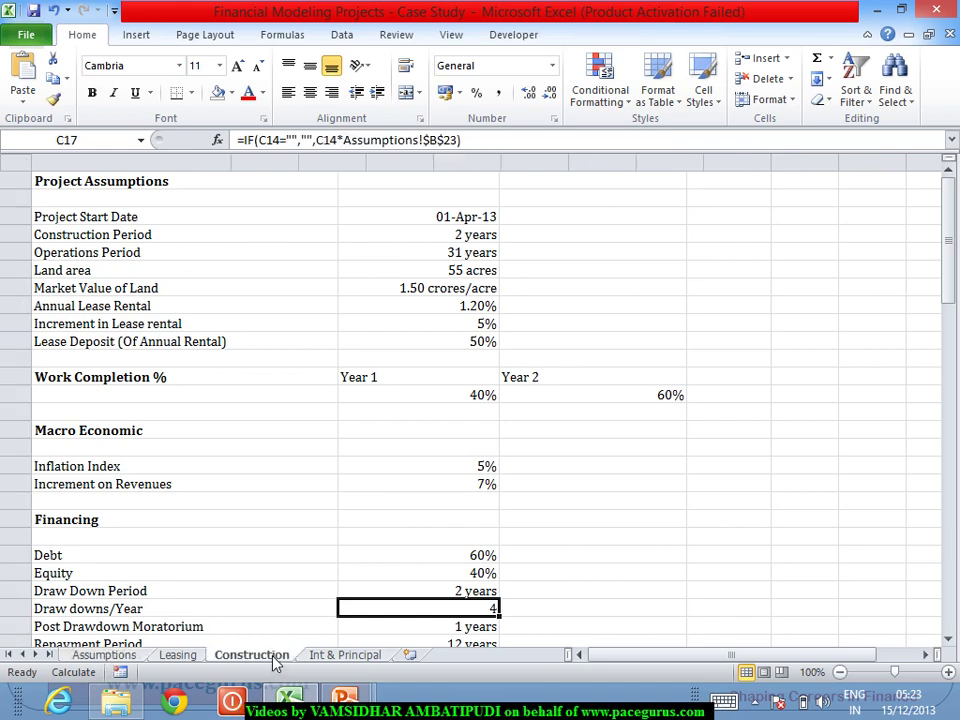
{"action": "left_click", "coordinate": [493, 416]}
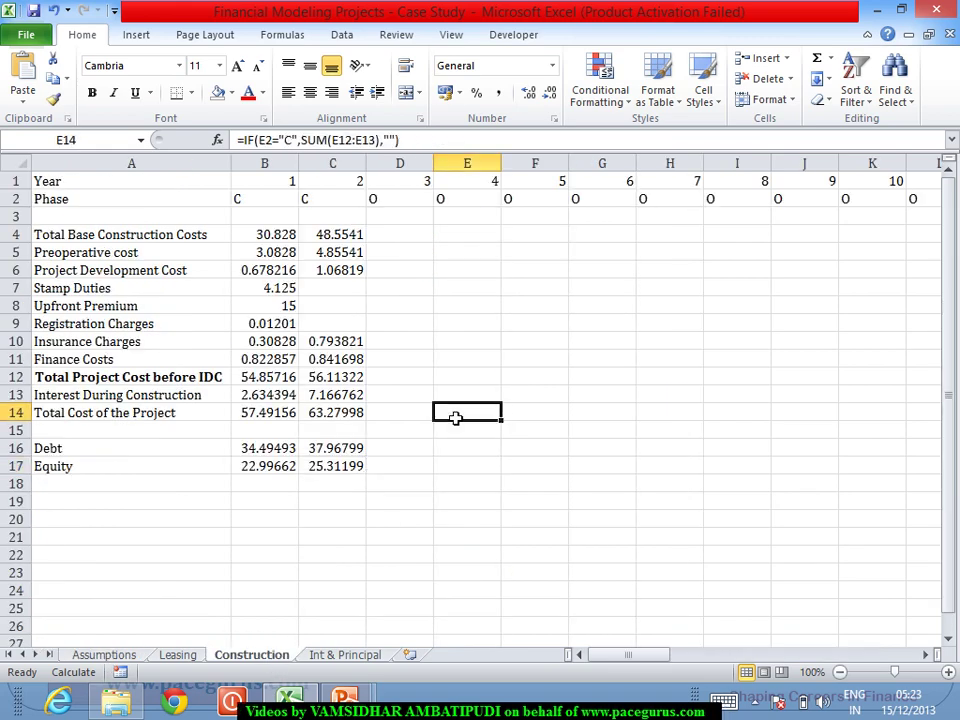
{"action": "left_click", "coordinate": [106, 530]}
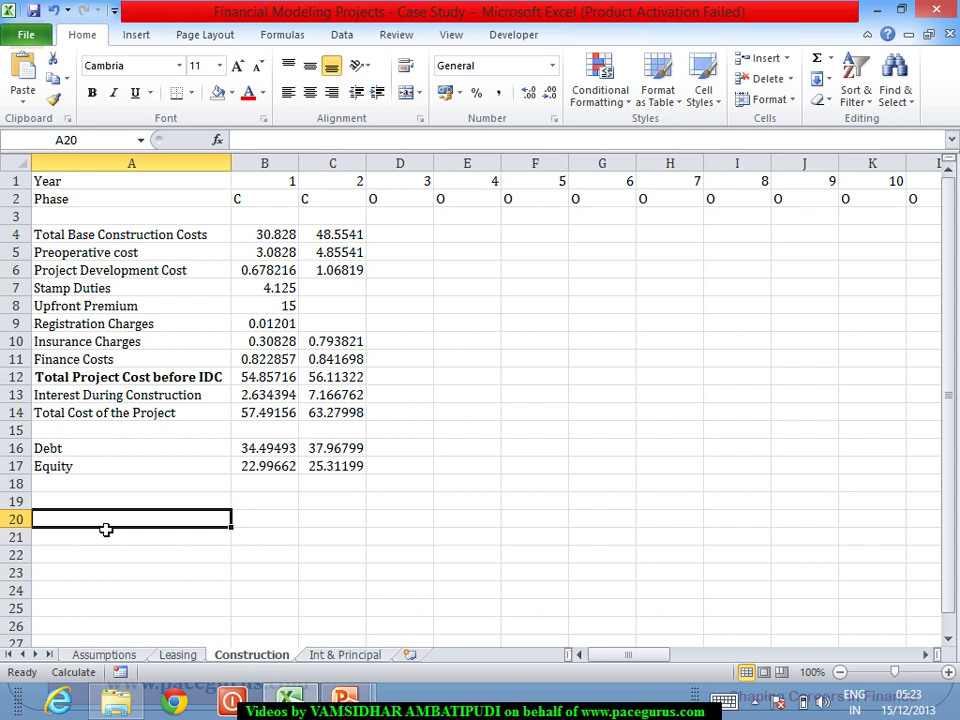
Step: Enter a bold 'Total Project Cost' label in A20 and a bold =SUM(14:14) in B20, giving 120.772
{"action": "key", "text": "ctrl+b"}
{"action": "type", "text": "Total"}
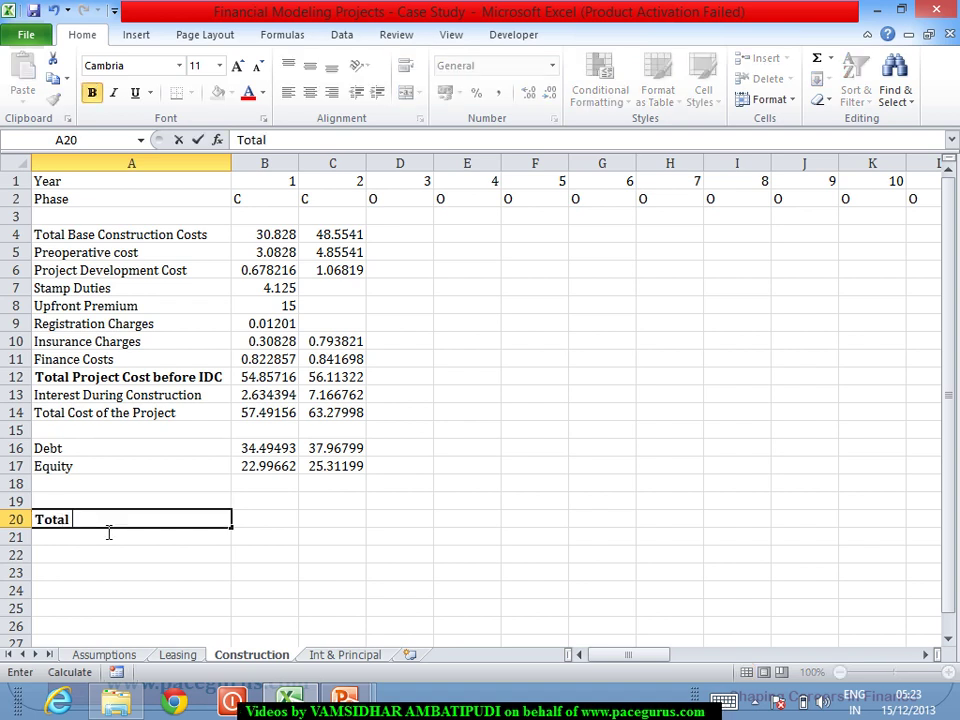
{"action": "type", "text": " Project"}
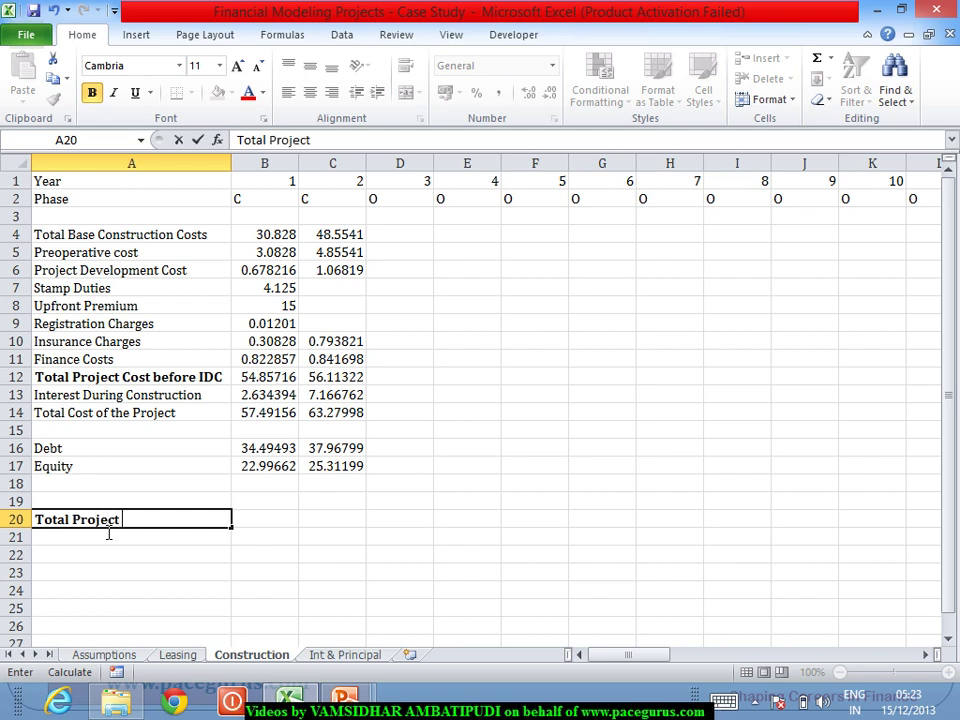
{"action": "type", "text": " Cost"}
{"action": "key", "text": "Tab"}
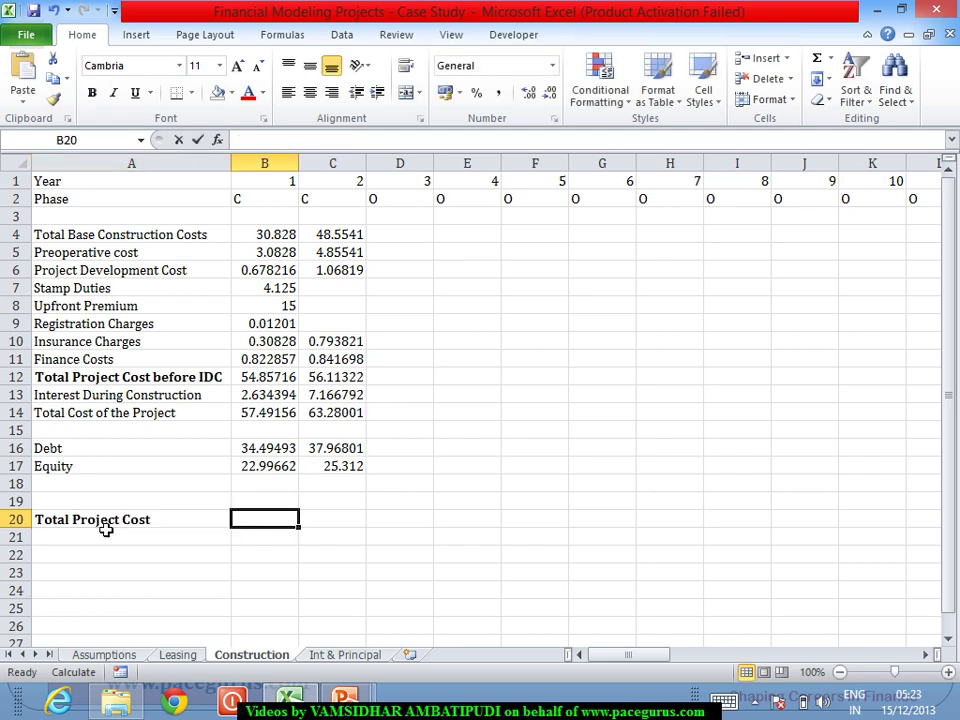
{"action": "type", "text": "="}
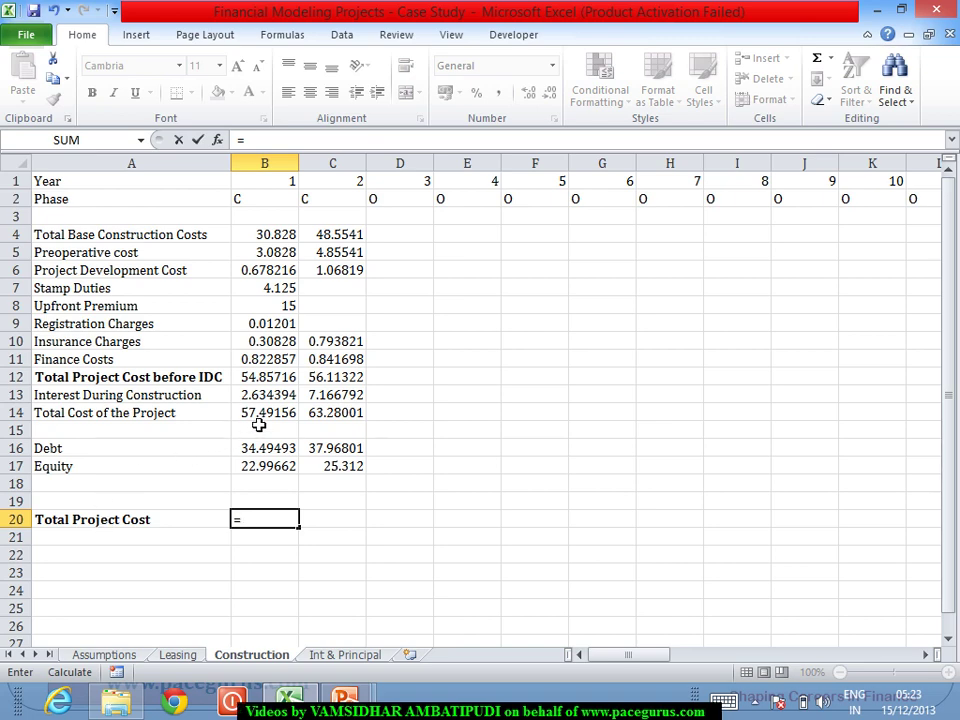
{"action": "type", "text": "Sum"}
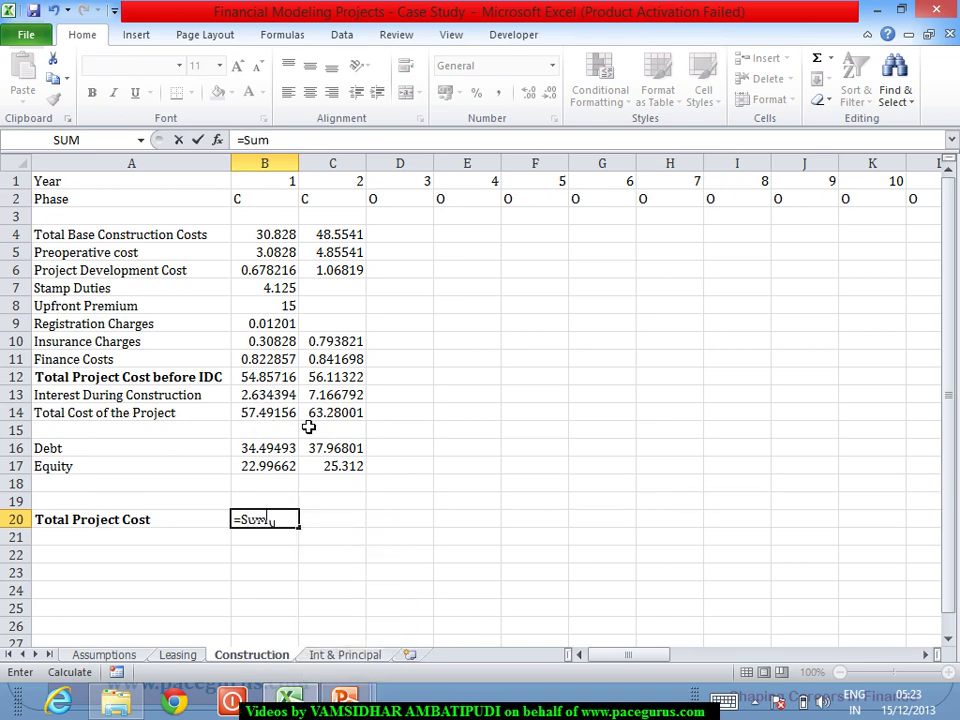
{"action": "key", "text": "Tab"}
{"action": "left_click", "coordinate": [42, 426]}
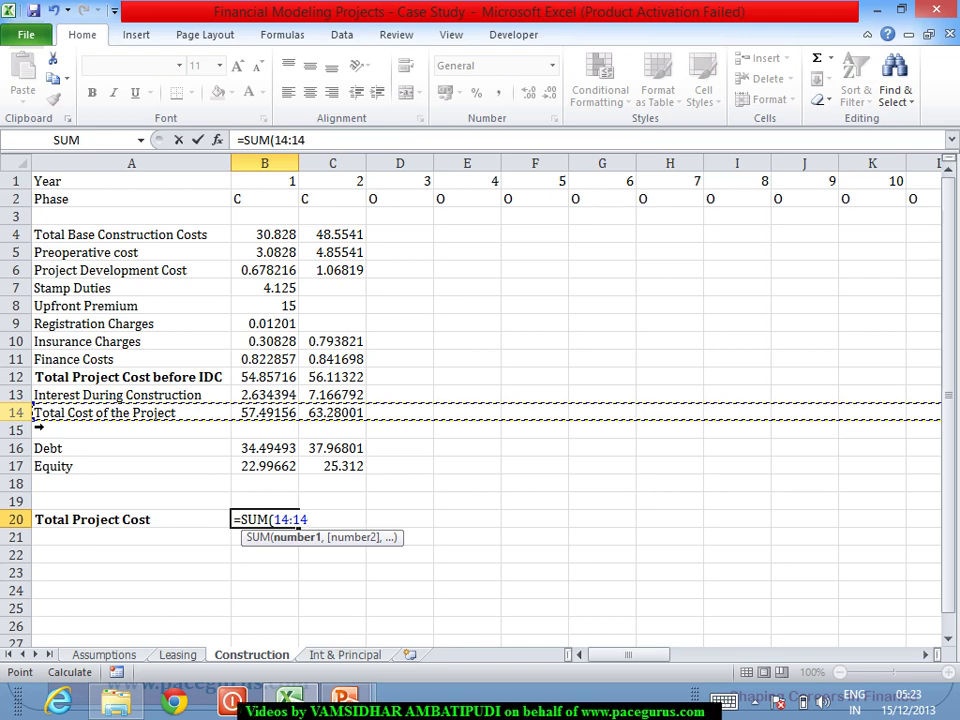
{"action": "type", "text": ")"}
{"action": "key", "text": "Return"}
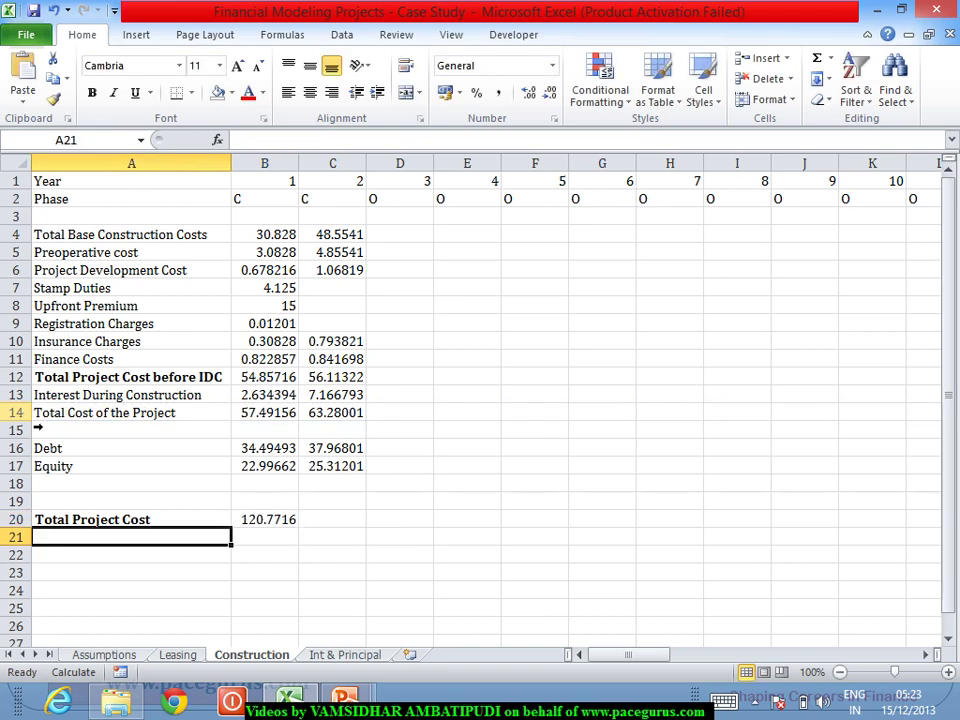
{"action": "left_click", "coordinate": [266, 520]}
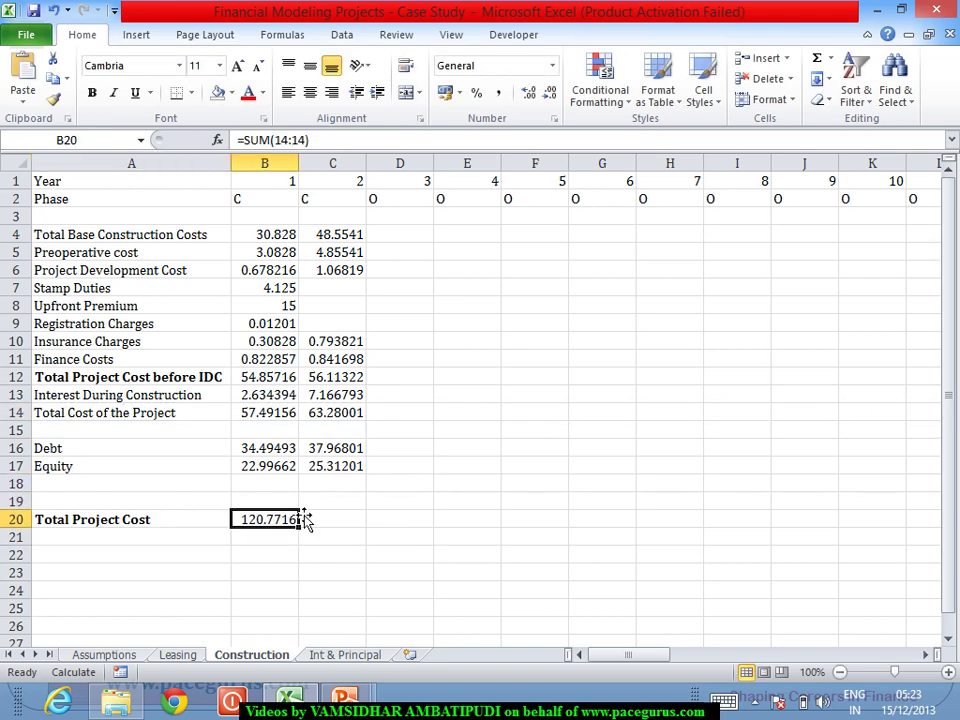
{"action": "key", "text": "ctrl+b"}
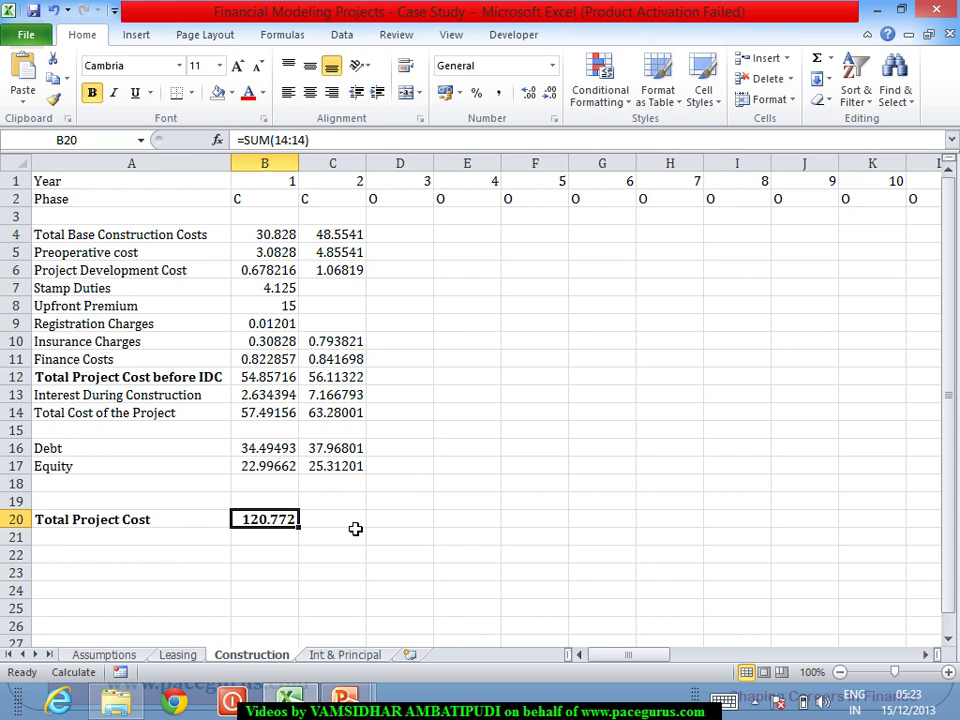
{"action": "left_click", "coordinate": [355, 528]}
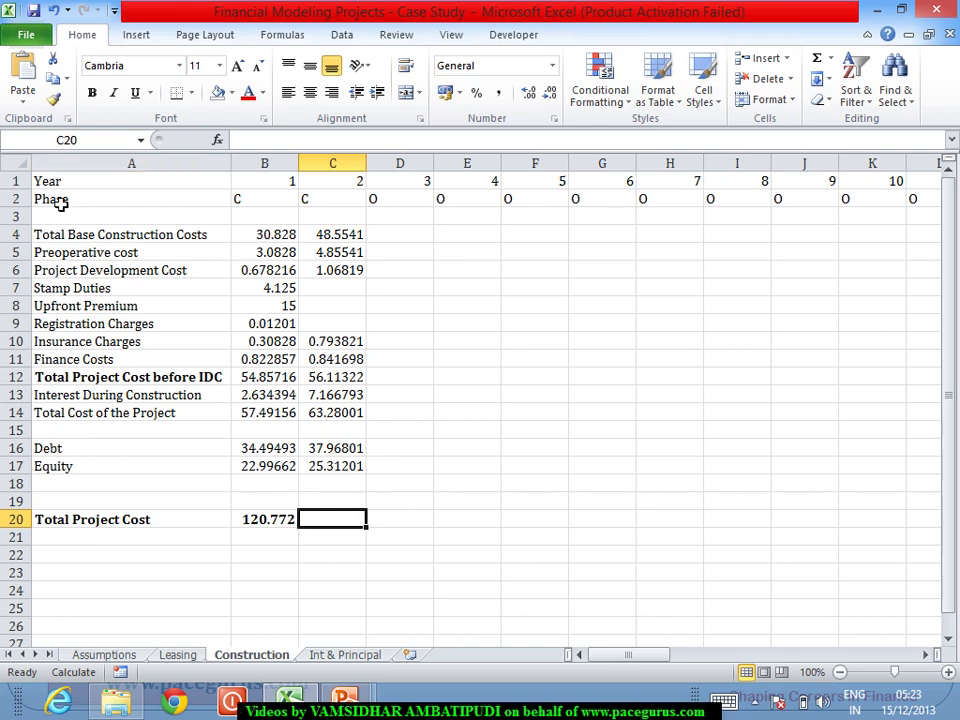
Step: Apply the two-decimal Number format to rows 4–20, so B20 shows 120.77
{"action": "left_click_drag", "start_coordinate": [16, 233], "coordinate": [75, 522]}
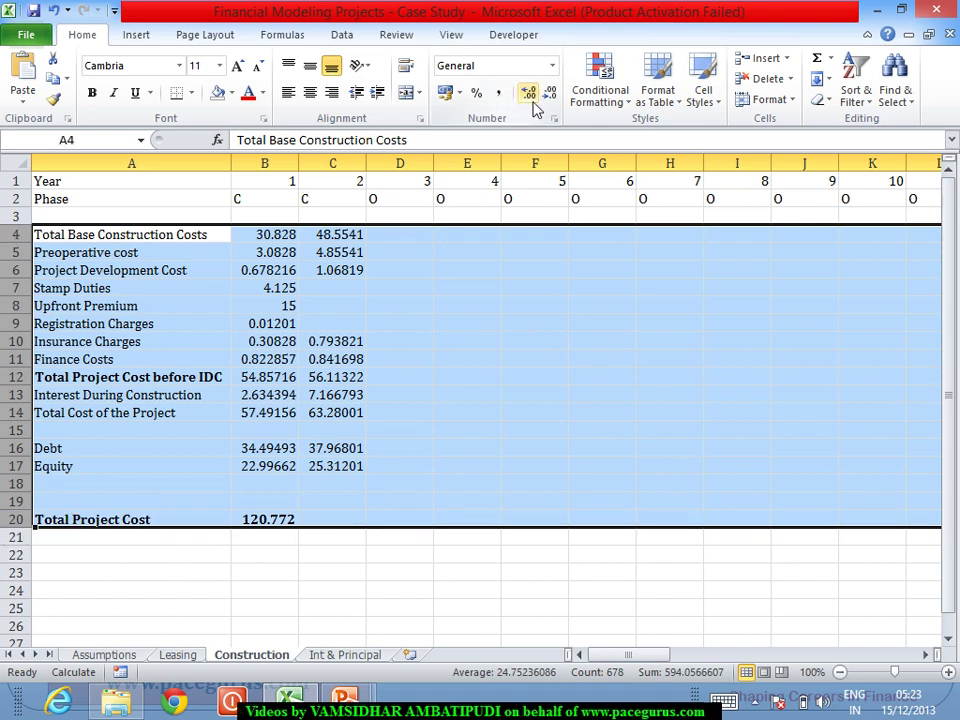
{"action": "left_click", "coordinate": [552, 68]}
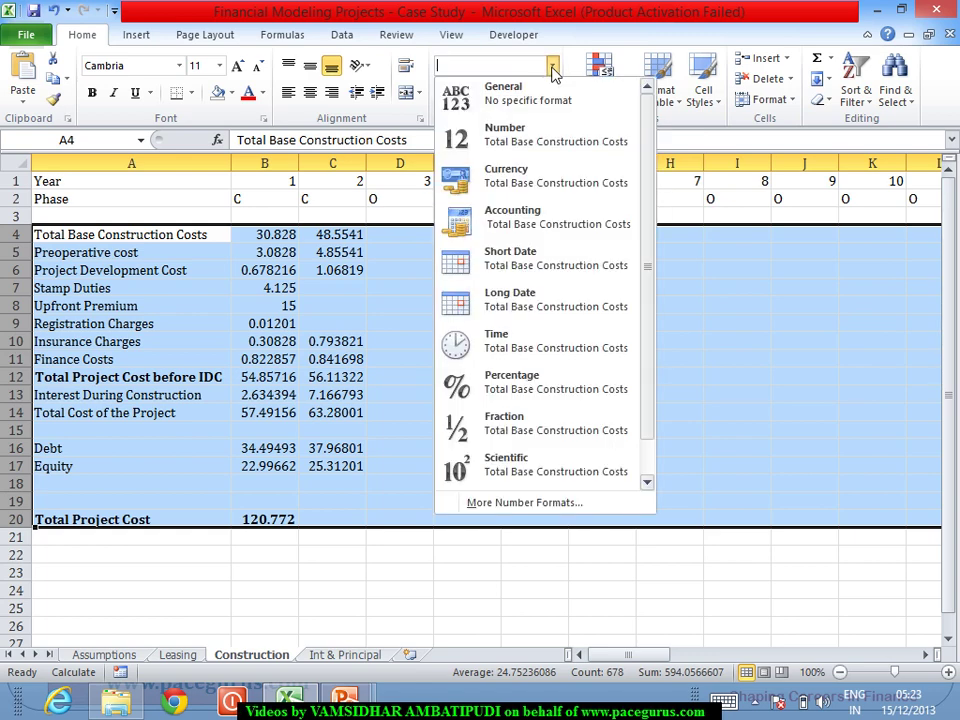
{"action": "left_click", "coordinate": [524, 140]}
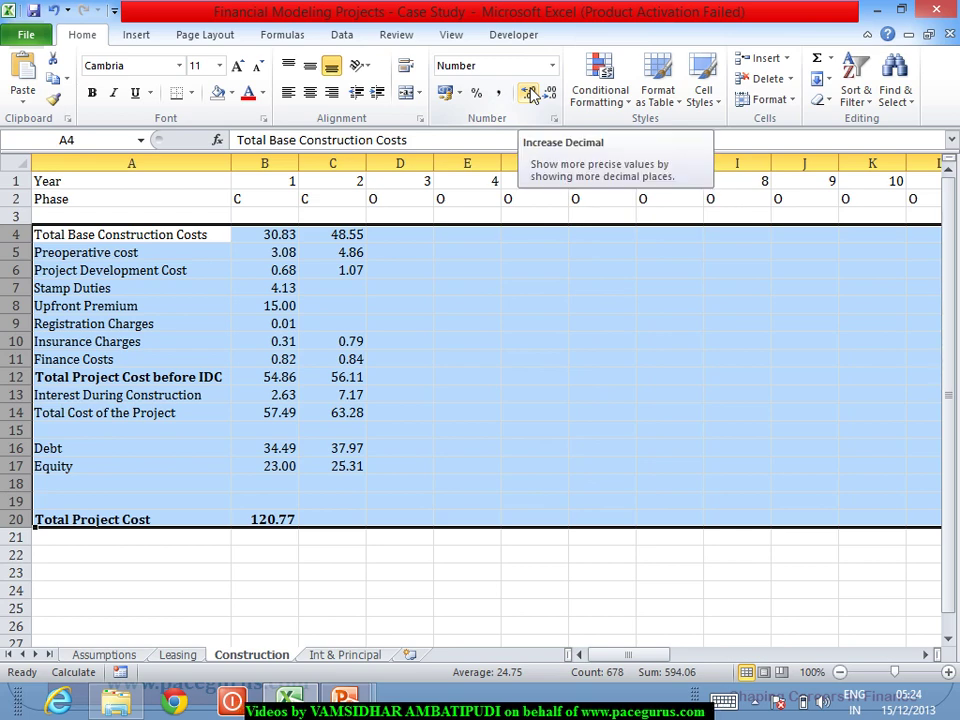
{"action": "left_click", "coordinate": [425, 564]}
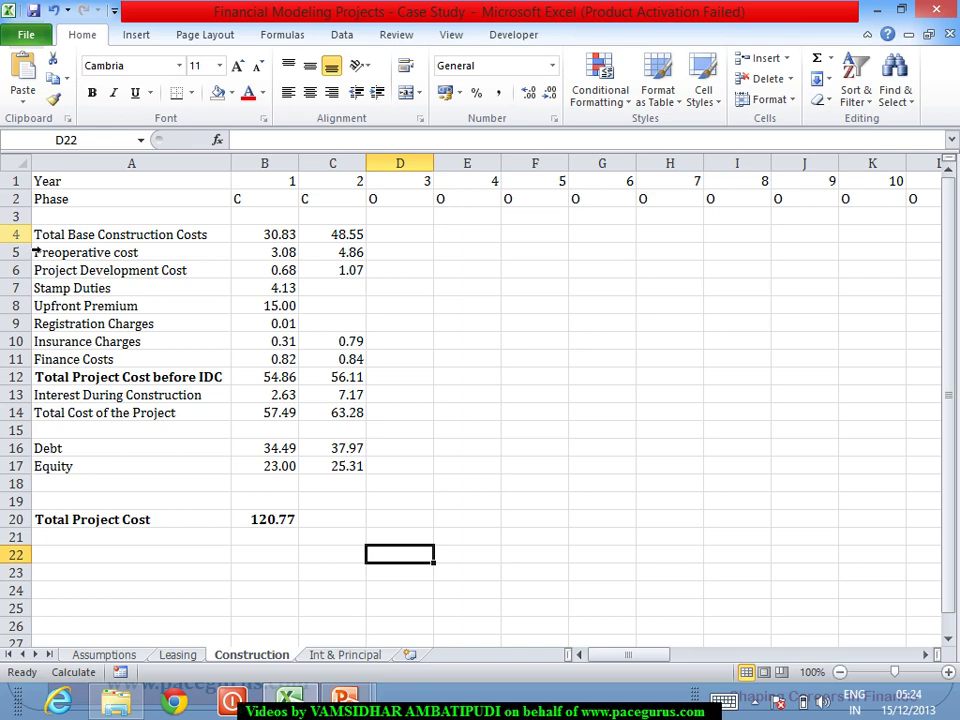
{"action": "left_click_drag", "start_coordinate": [37, 234], "coordinate": [36, 519]}
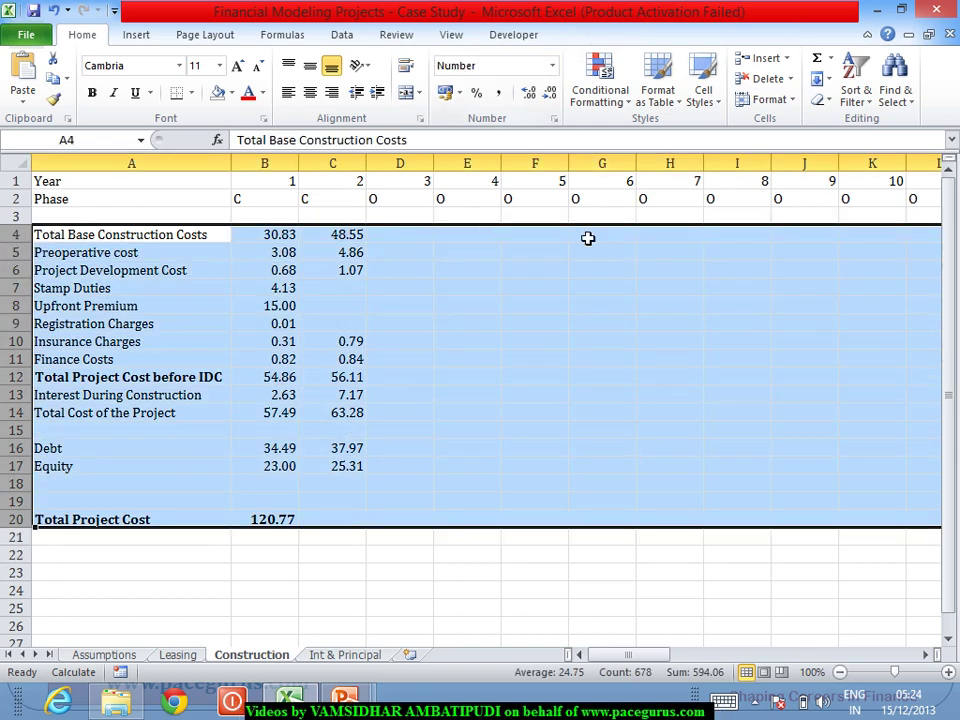
{"action": "left_click", "coordinate": [392, 543]}
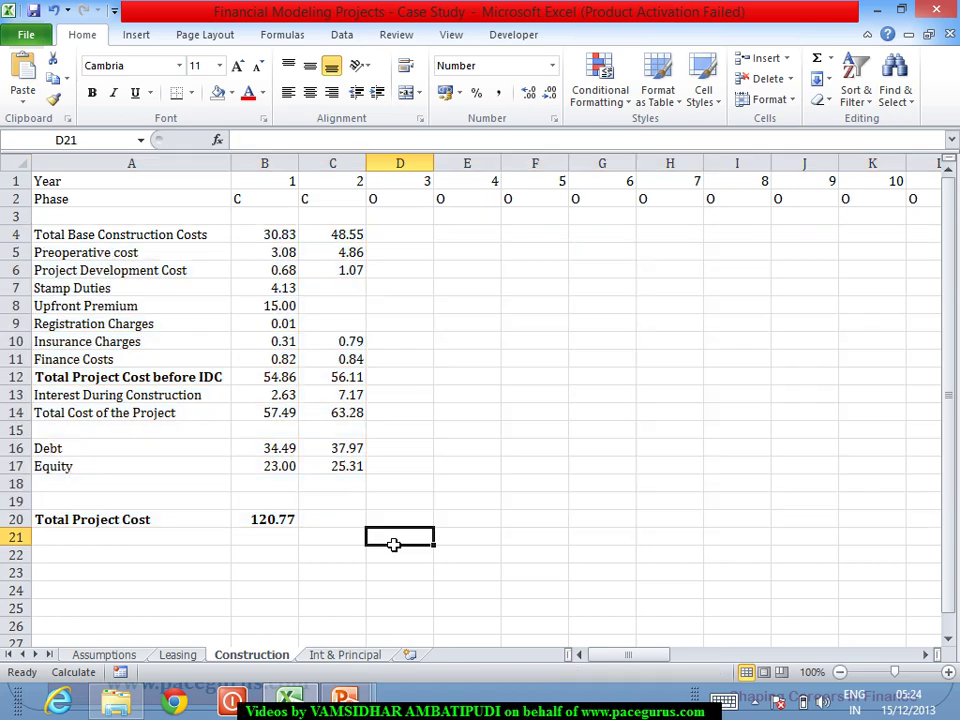
Step: Format Int & Principal columns D:E (Draw down, IDC) as two-decimal Number and auto-fit their widths
{"action": "left_click", "coordinate": [346, 655]}
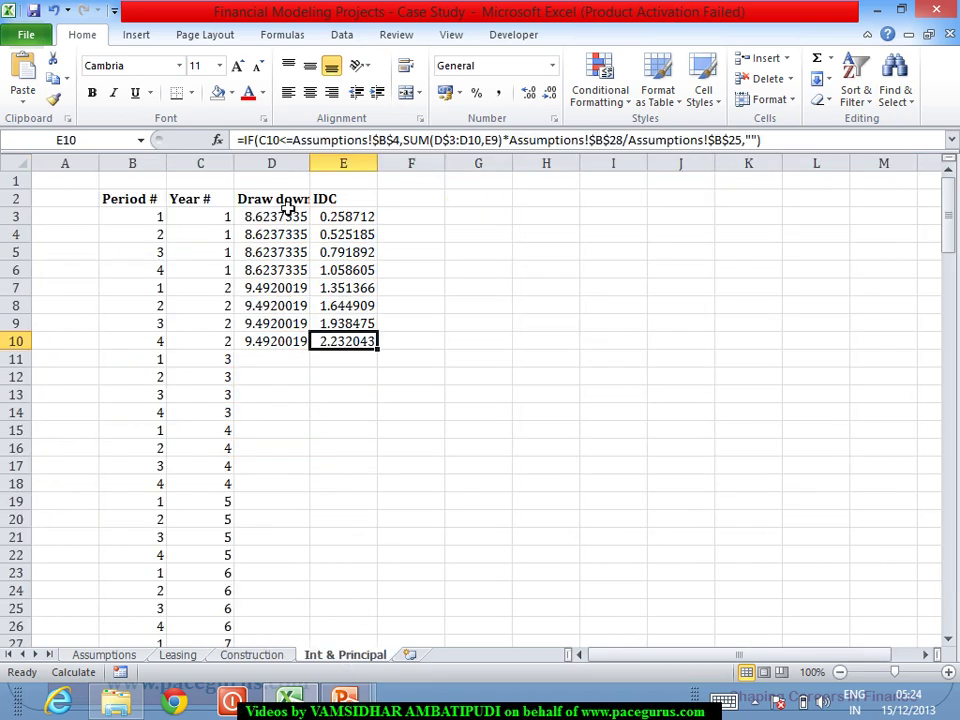
{"action": "left_click_drag", "start_coordinate": [275, 162], "coordinate": [318, 163]}
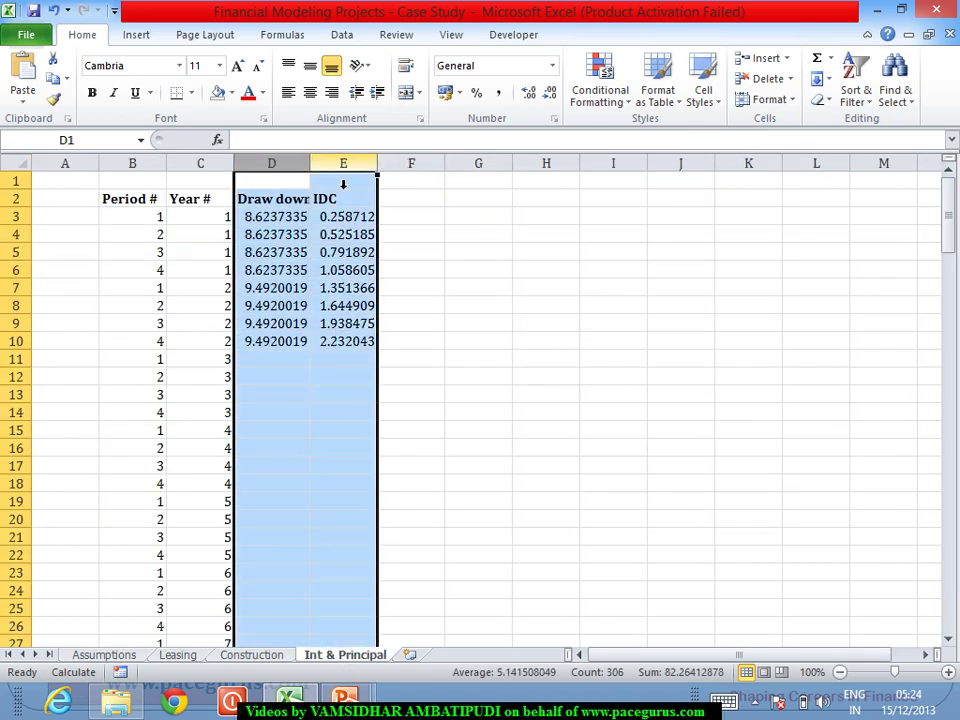
{"action": "left_click", "coordinate": [551, 67]}
{"action": "left_click", "coordinate": [512, 146]}
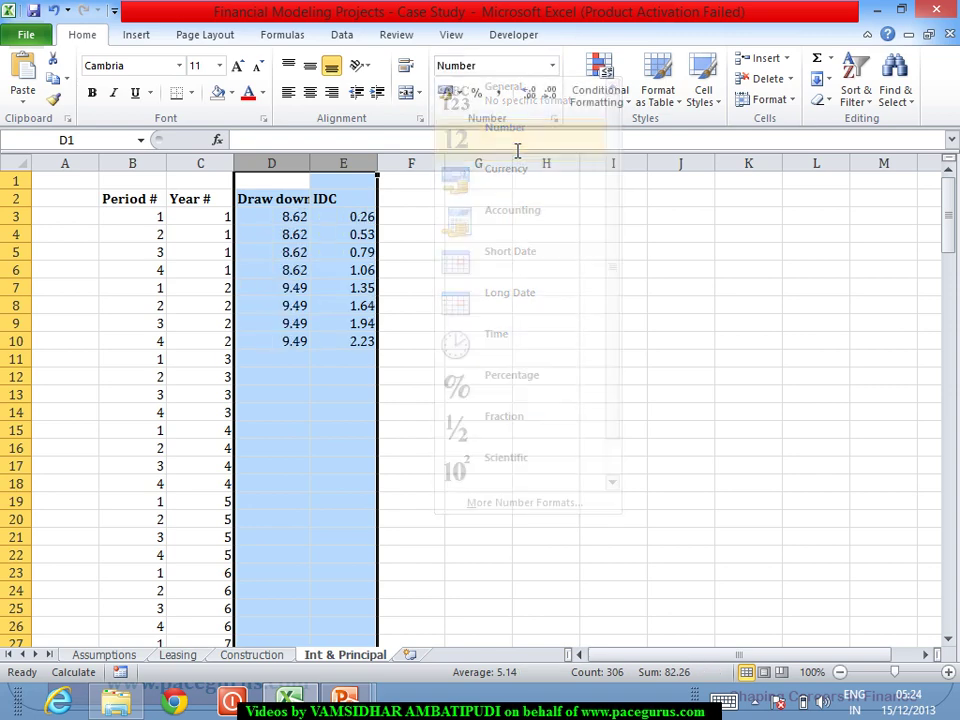
{"action": "double_click", "coordinate": [320, 171]}
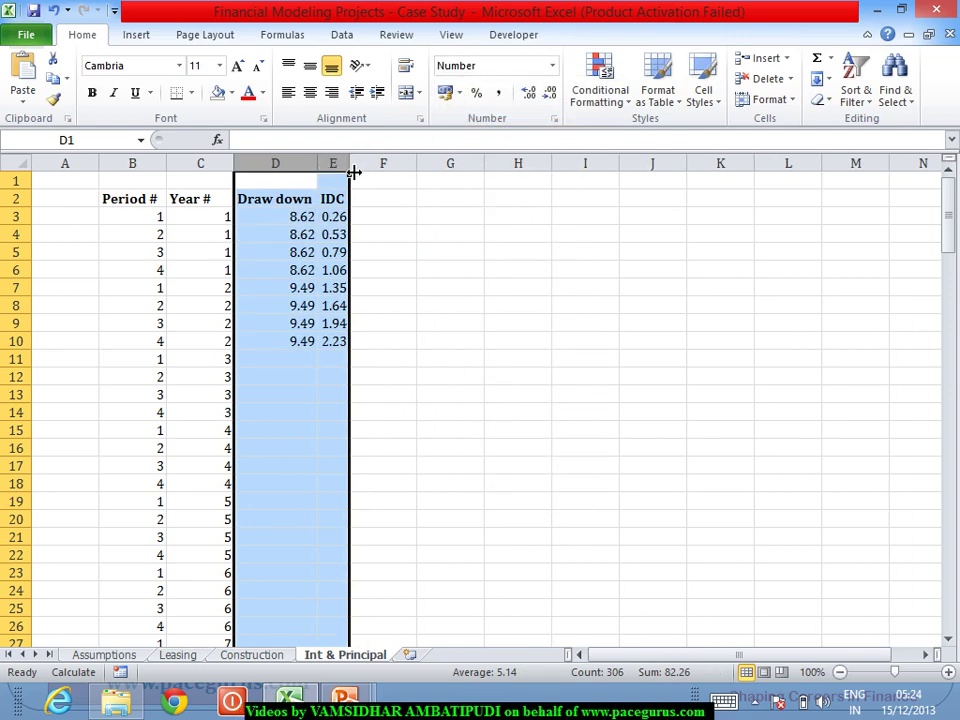
{"action": "left_click", "coordinate": [350, 171]}
{"action": "left_click", "coordinate": [424, 306]}
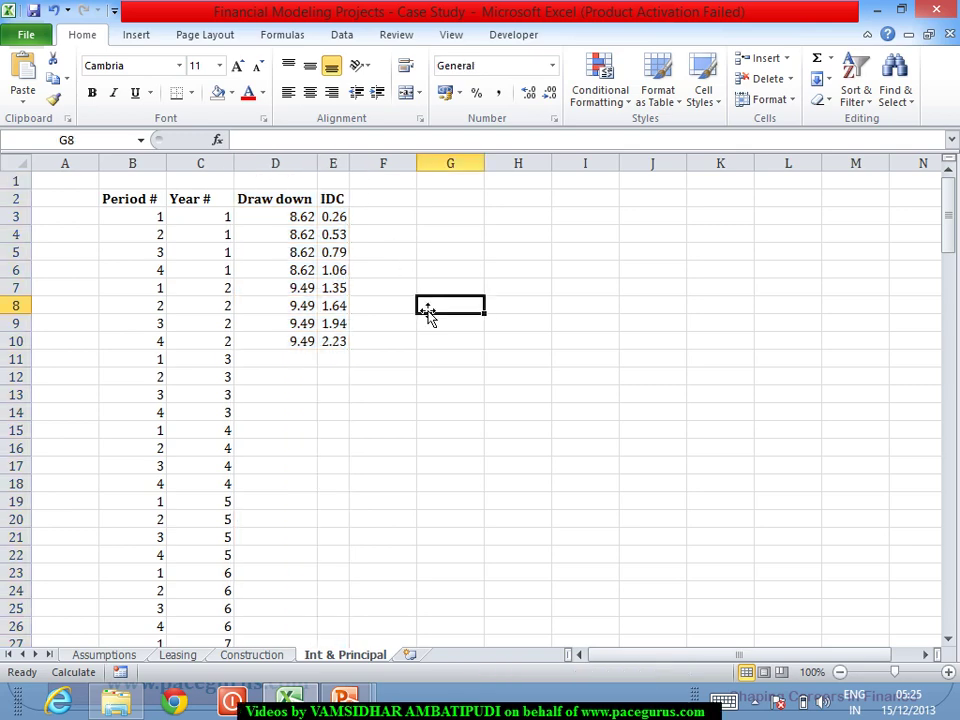
{"action": "left_click", "coordinate": [180, 655]}
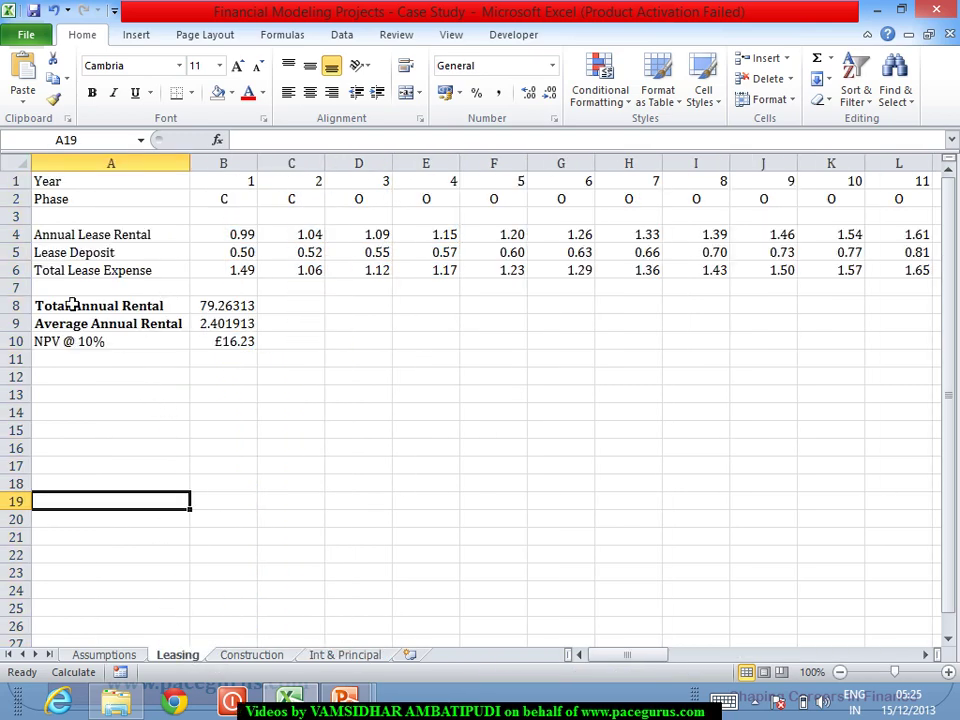
Step: Format Leasing rows 8–9 as Number, showing Total Annual Rental 79.26 and Average Annual Rental 2.40
{"action": "left_click", "coordinate": [22, 318]}
{"action": "left_click_drag", "start_coordinate": [22, 323], "coordinate": [22, 326]}
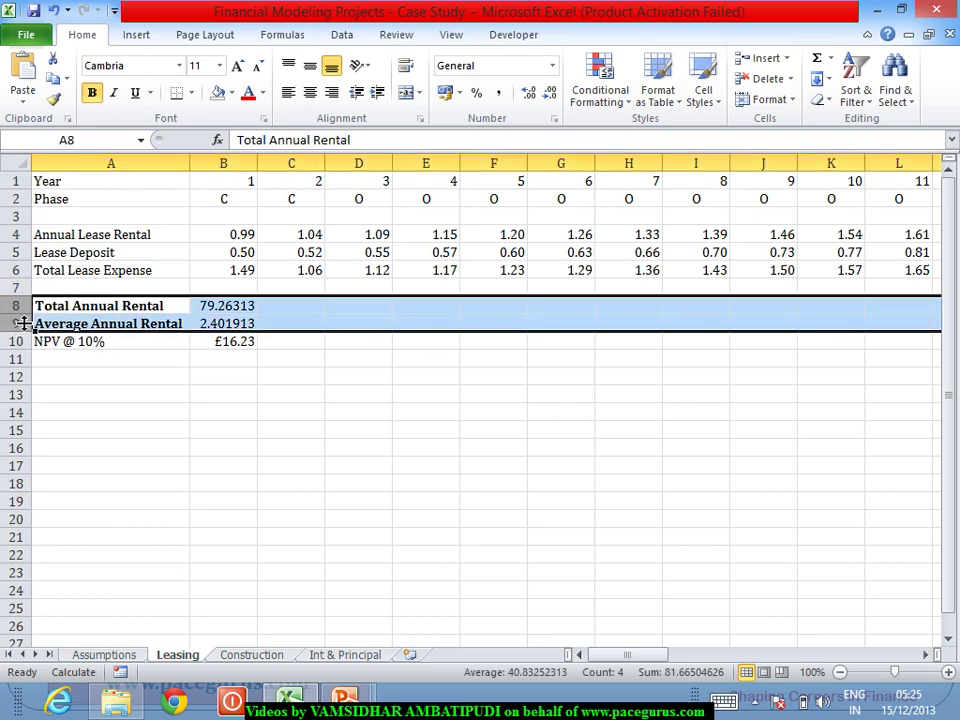
{"action": "left_click", "coordinate": [552, 66]}
{"action": "left_click", "coordinate": [524, 132]}
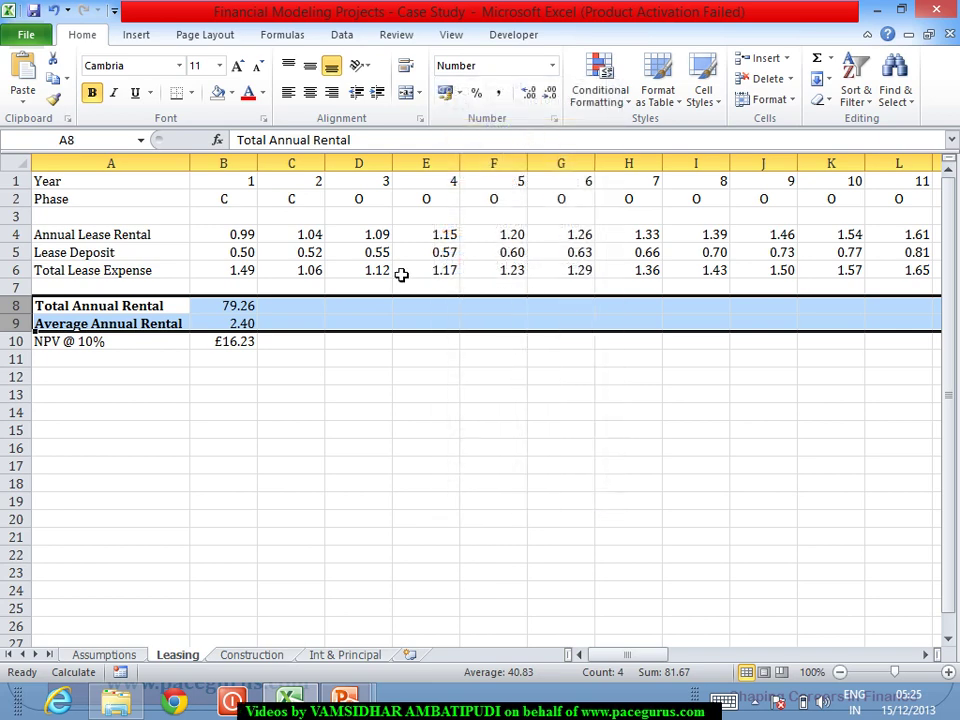
{"action": "left_click", "coordinate": [358, 396]}
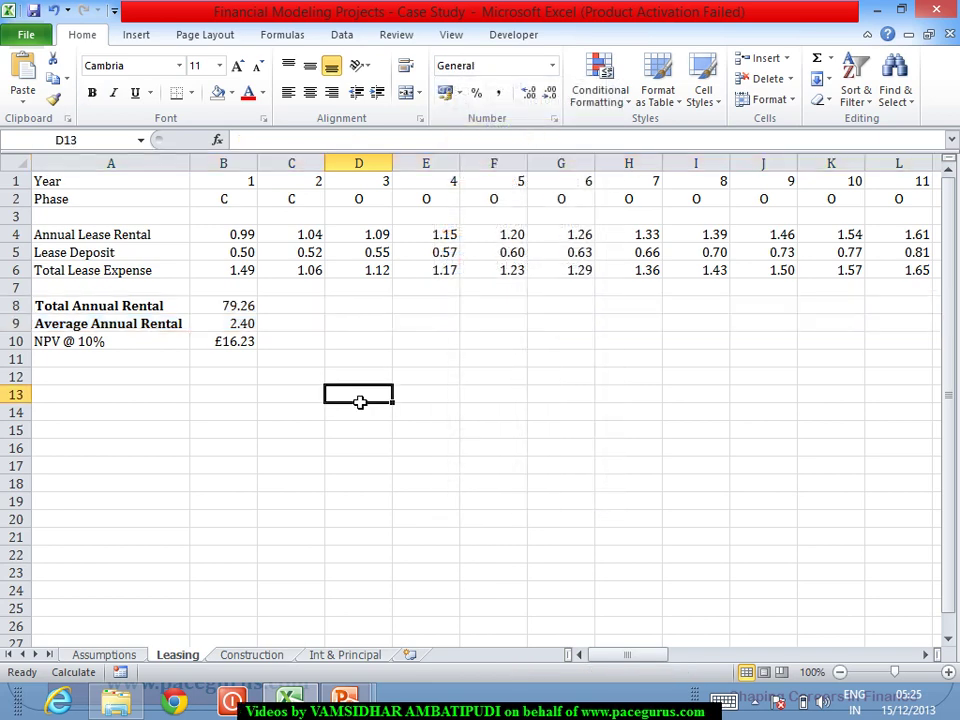
Step: Move through the Assumptions and Int & Principal sheets back to the Construction sheet
{"action": "left_click", "coordinate": [104, 655]}
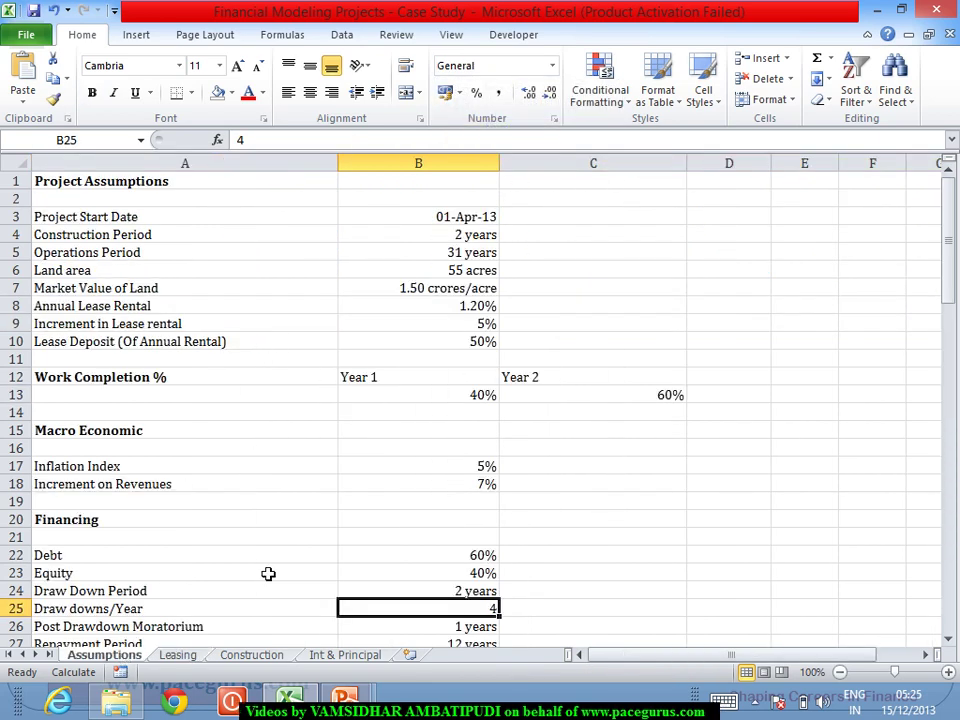
{"action": "left_click", "coordinate": [326, 656]}
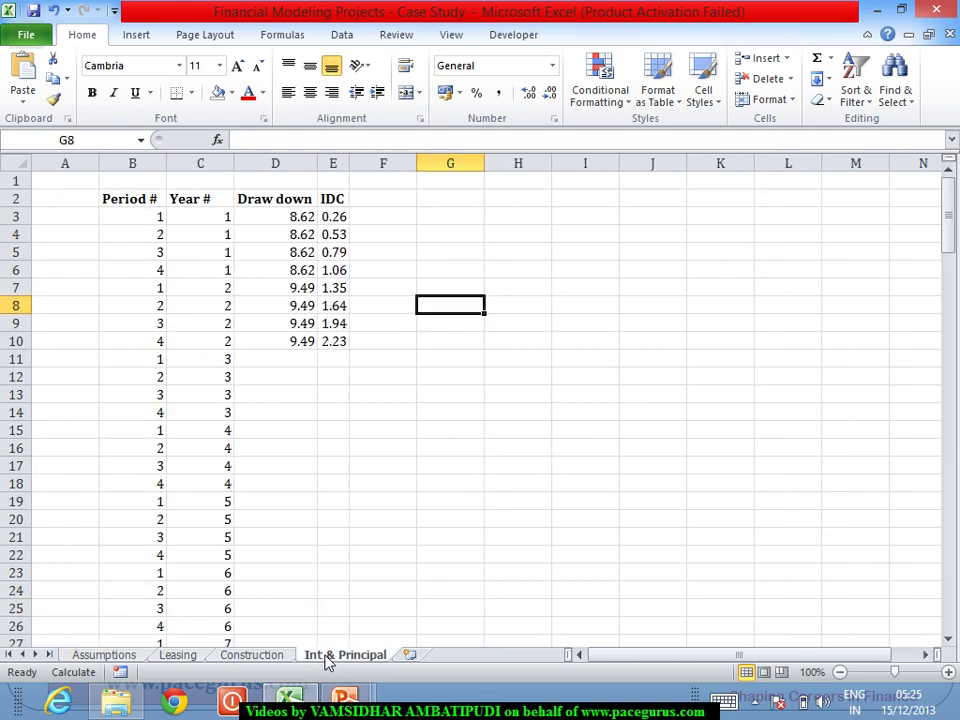
{"action": "left_click", "coordinate": [268, 658]}
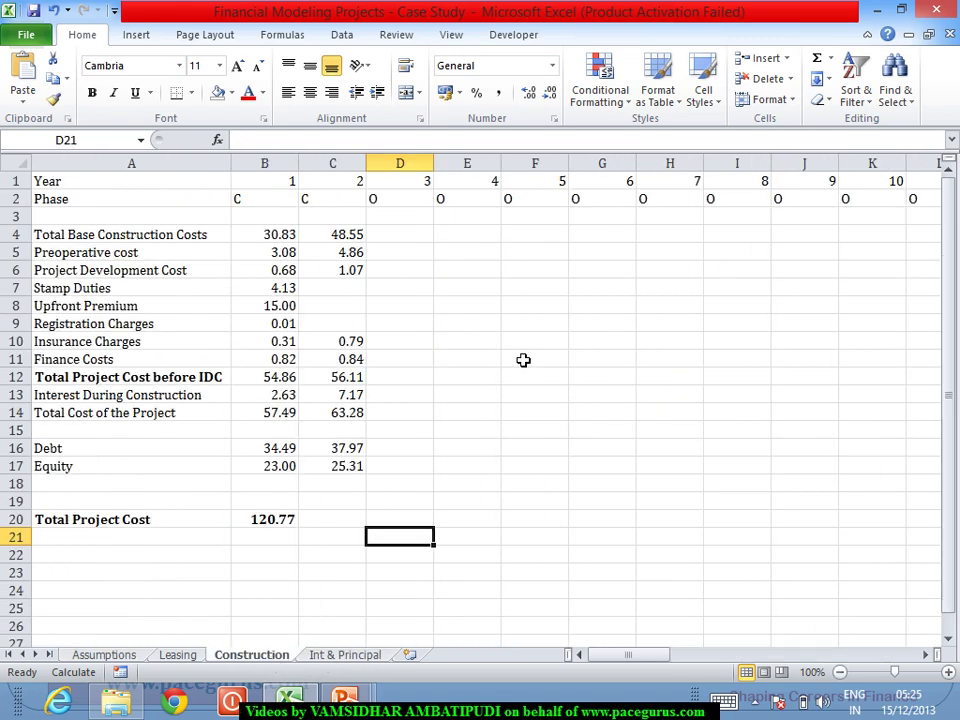
{"action": "left_click", "coordinate": [256, 522]}
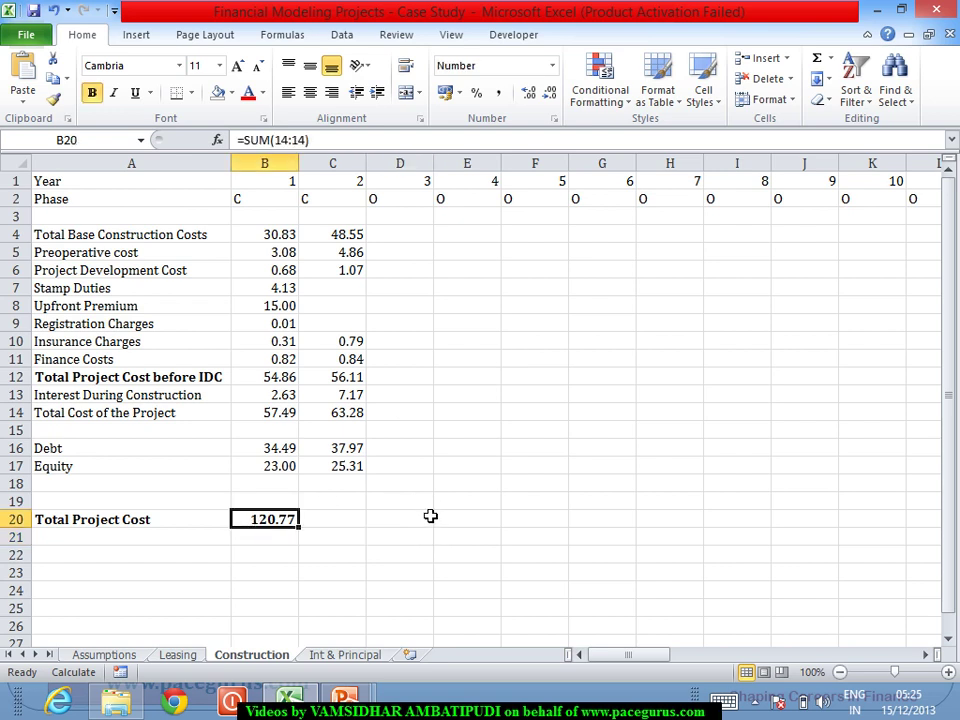
{"action": "left_click", "coordinate": [272, 452]}
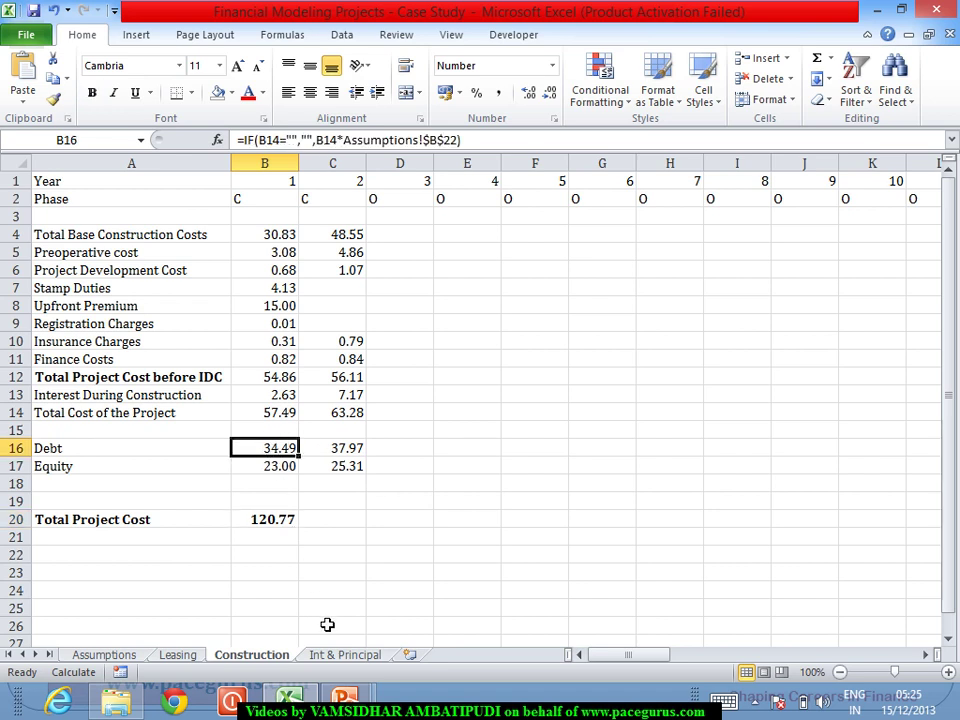
{"action": "key", "text": "shift+Right"}
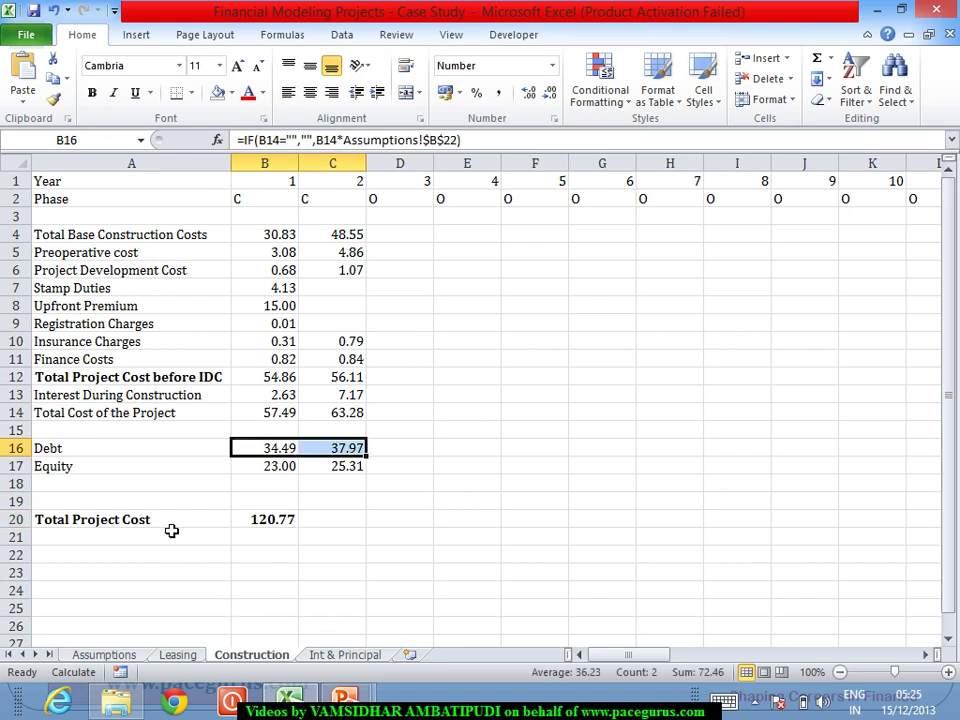
{"action": "left_click", "coordinate": [171, 533]}
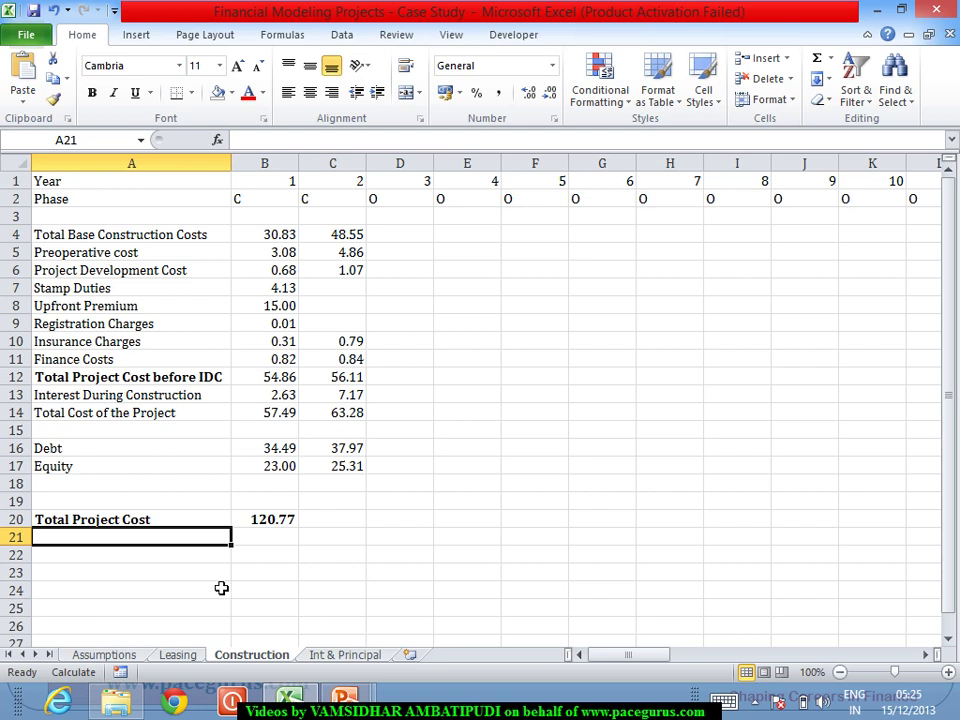
Step: Add a 'Total Debt' row with =SUM(16:16), giving 72.46
{"action": "type", "text": "Total"}
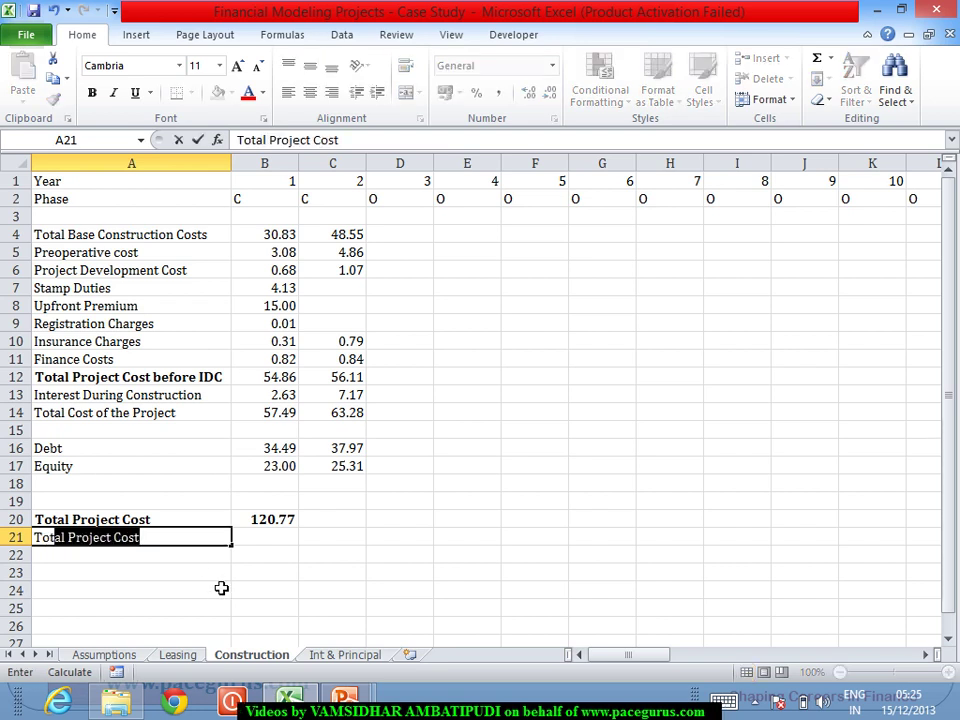
{"action": "type", "text": " Debt"}
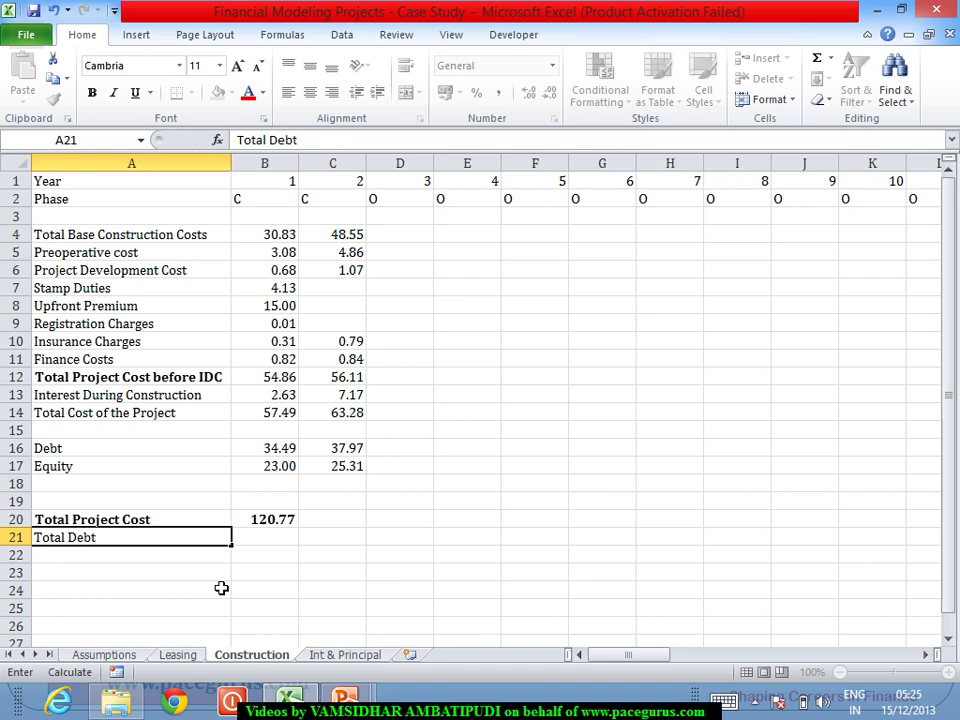
{"action": "key", "text": "Tab"}
{"action": "type", "text": "="}
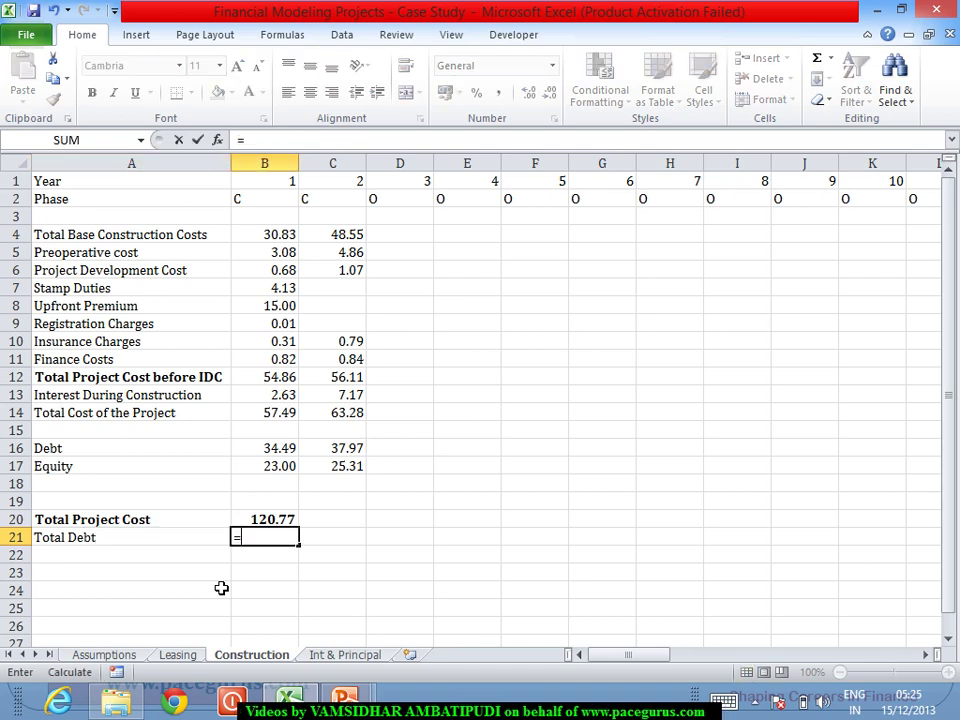
{"action": "type", "text": "Sum"}
{"action": "key", "text": "Tab"}
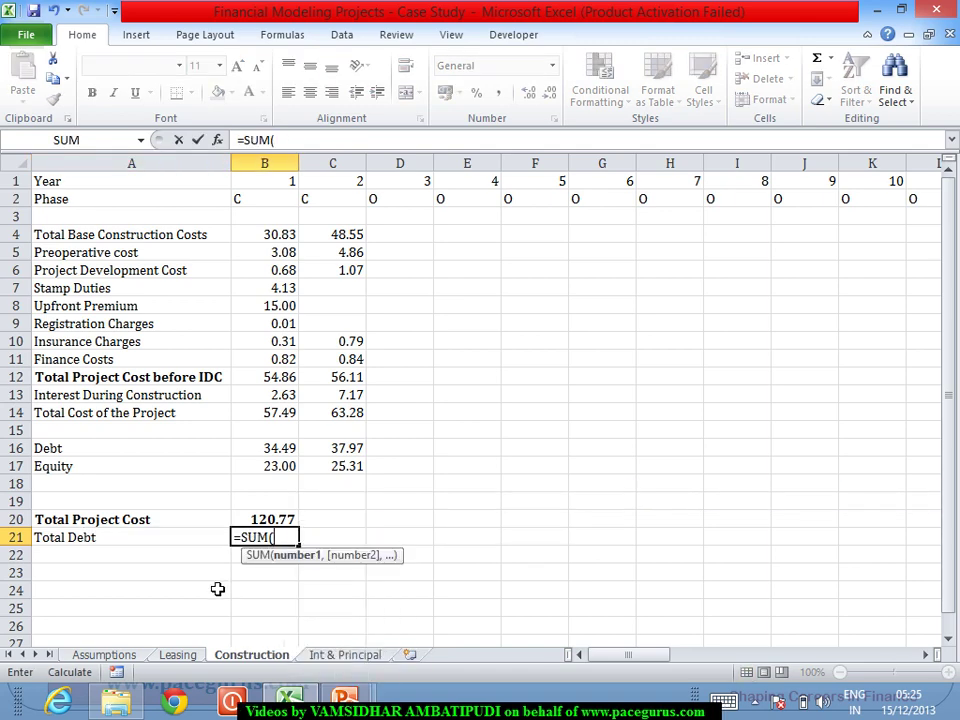
{"action": "left_click", "coordinate": [28, 448]}
{"action": "key", "text": "Return"}
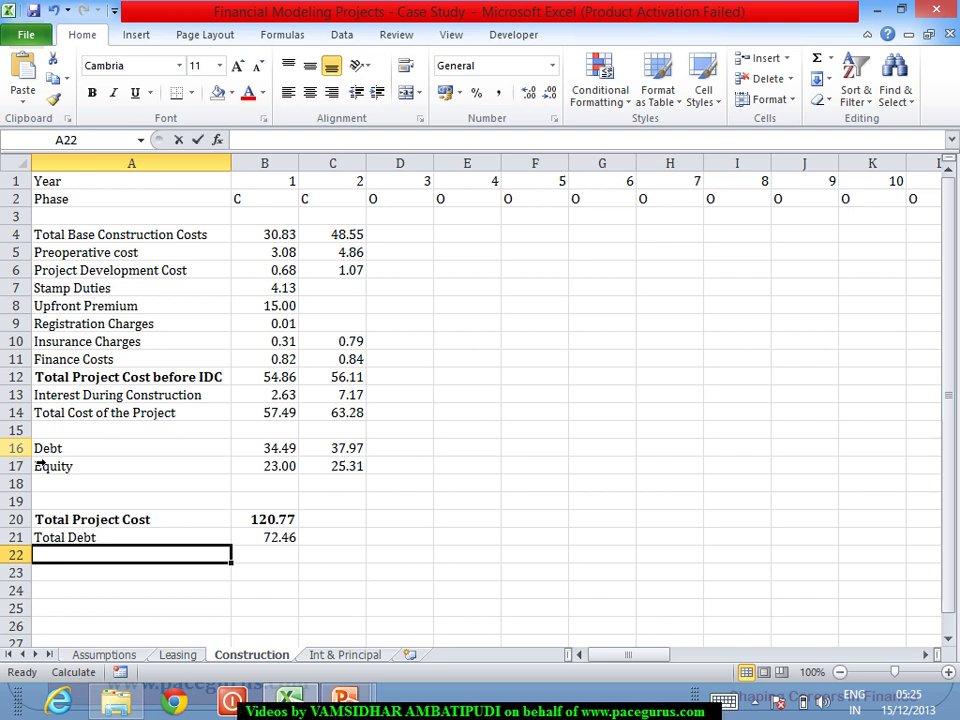
Step: Add a 'Total Equity' row with =SUM(17:17), giving 48.31
{"action": "type", "text": "Total "}
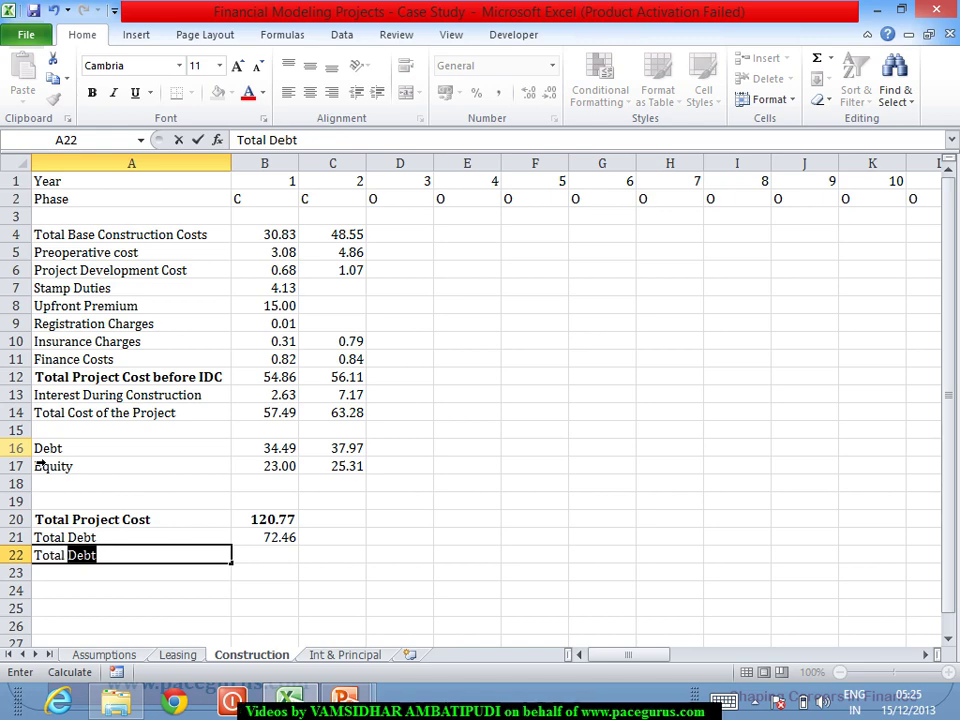
{"action": "type", "text": "Equity"}
{"action": "key", "text": "Tab"}
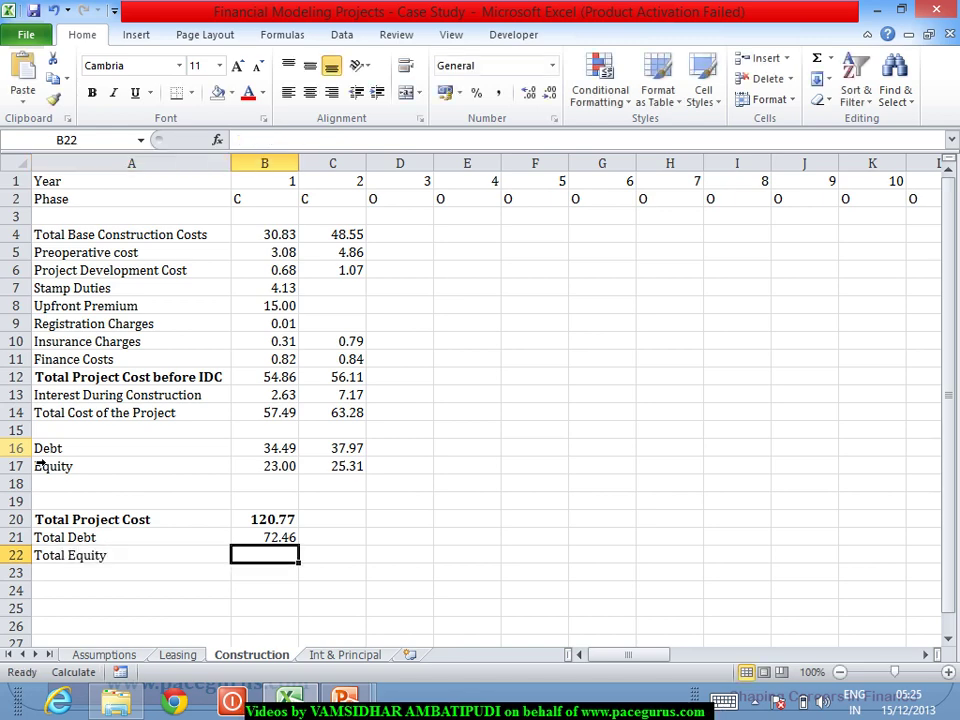
{"action": "type", "text": "=Sum"}
{"action": "key", "text": "Tab"}
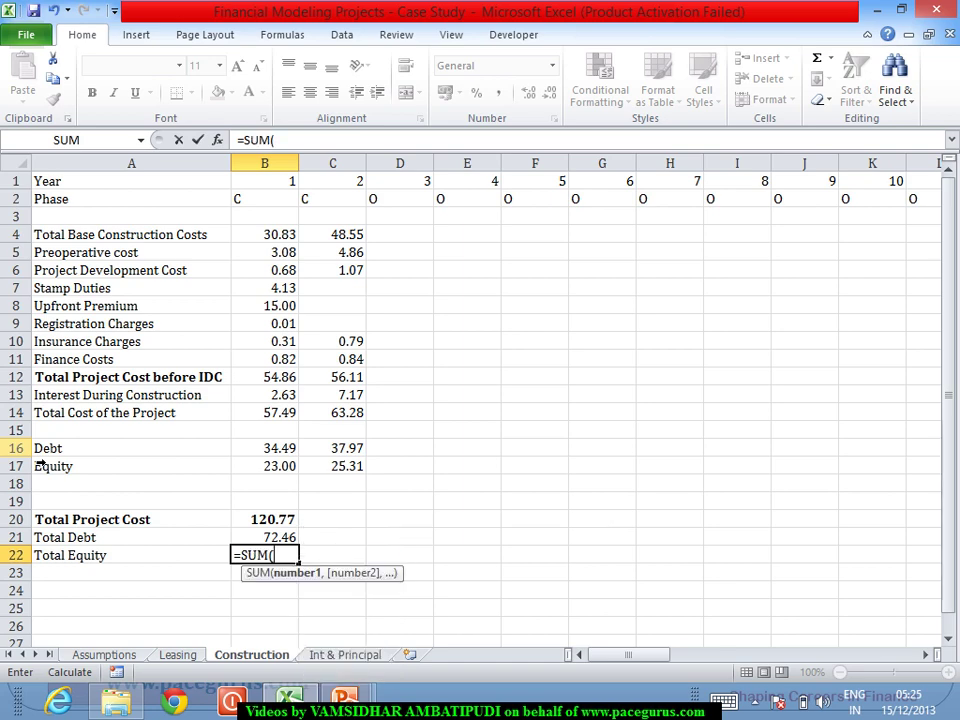
{"action": "left_click", "coordinate": [30, 483]}
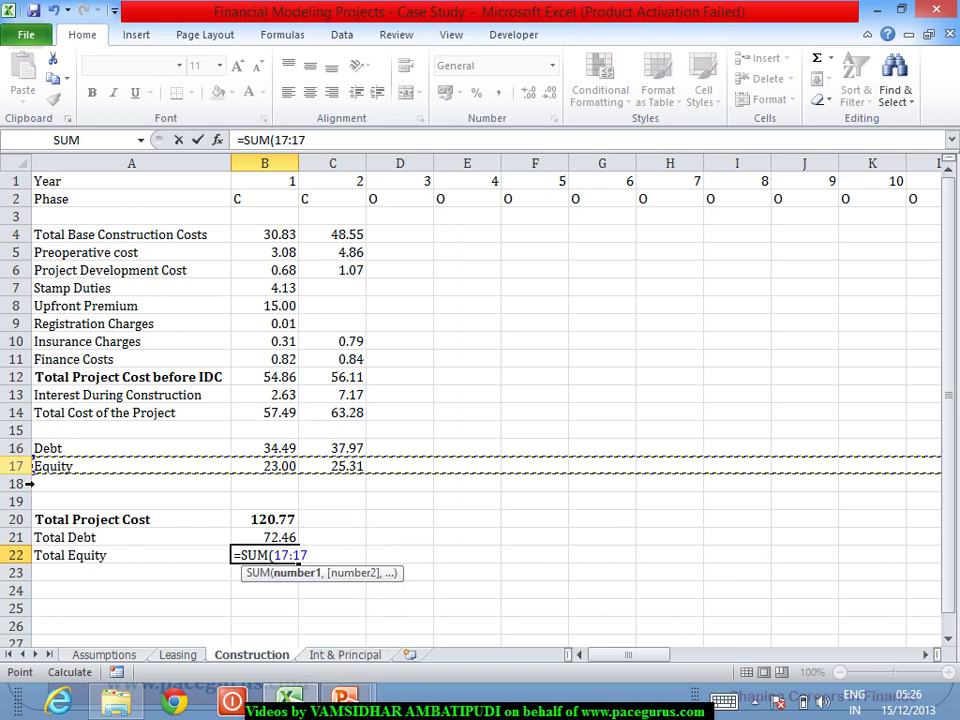
{"action": "key", "text": "Return"}
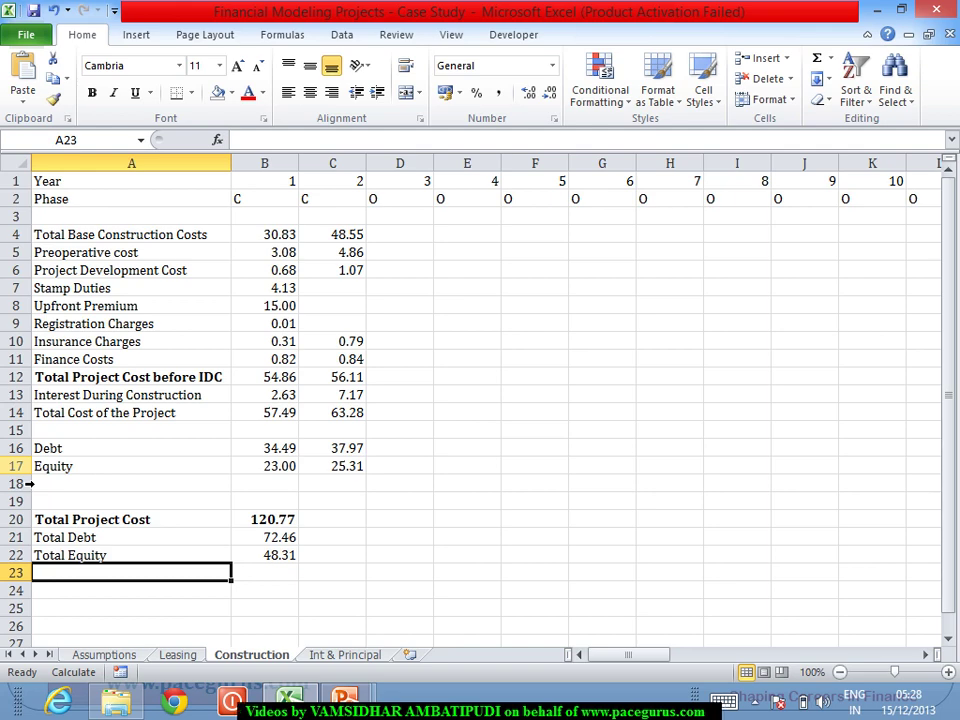
Step: Switch from Excel to the Project Finance Model presentation in PowerPoint
{"action": "key", "text": "alt+Tab"}
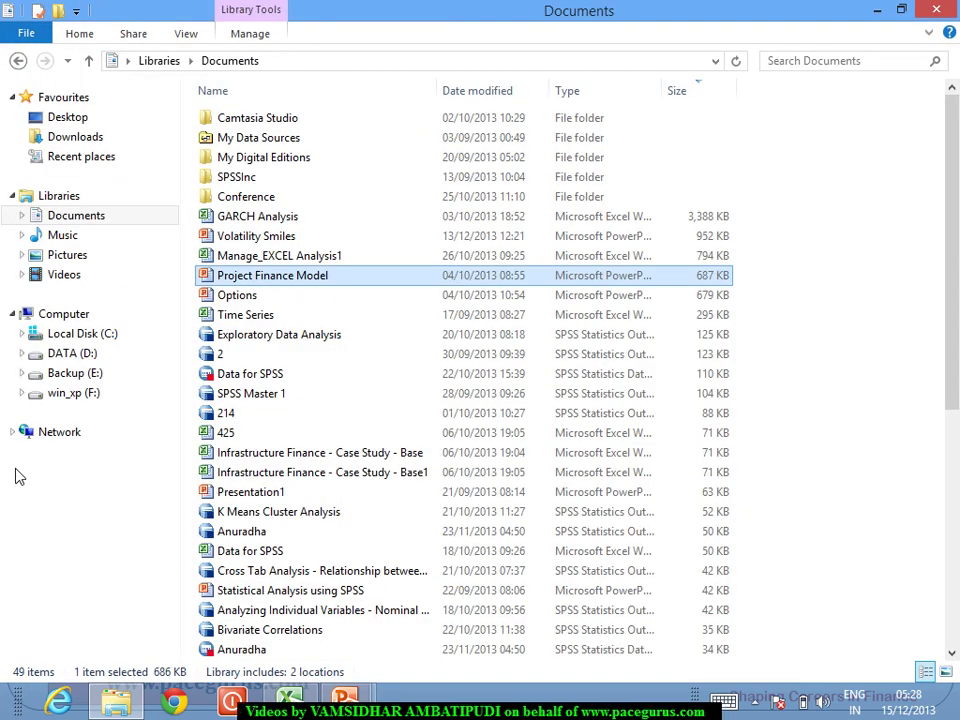
{"action": "key", "text": "alt+Tab"}
{"action": "key", "text": "alt+Tab"}
Step: Present the Interest during Construction slide and draw a green stroke, arrow and check mark near its lower left
{"action": "key", "text": "Tab"}
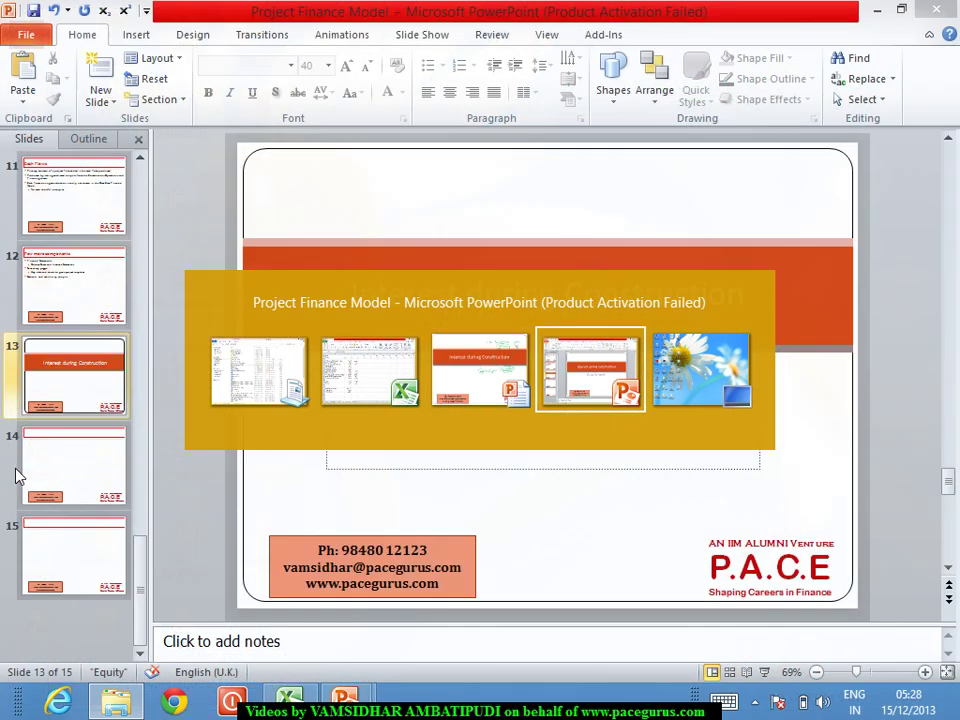
{"action": "key", "text": "alt+Tab"}
{"action": "key", "text": "alt+Tab"}
{"action": "key", "text": "alt+Tab"}
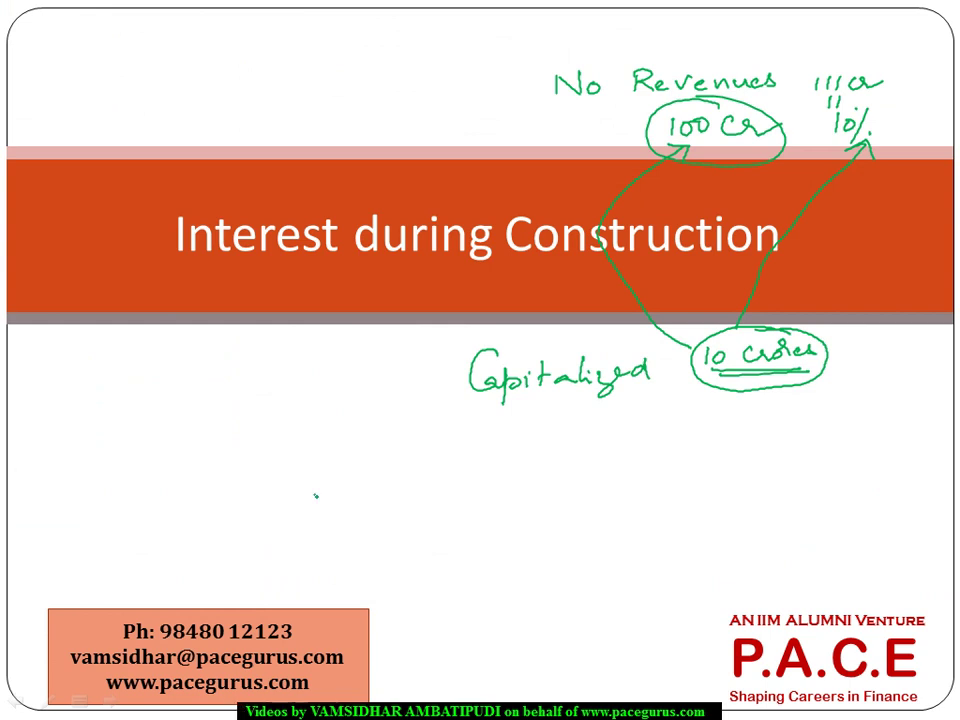
{"action": "left_click_drag", "start_coordinate": [316, 494], "coordinate": [294, 538]}
{"action": "mouse_move", "coordinate": [259, 595]}
{"action": "left_mouse_down"}
{"action": "mouse_move", "coordinate": [255, 629]}
{"action": "mouse_move", "coordinate": [265, 617]}
{"action": "left_mouse_up"}
{"action": "left_click_drag", "start_coordinate": [347, 655], "coordinate": [378, 645]}
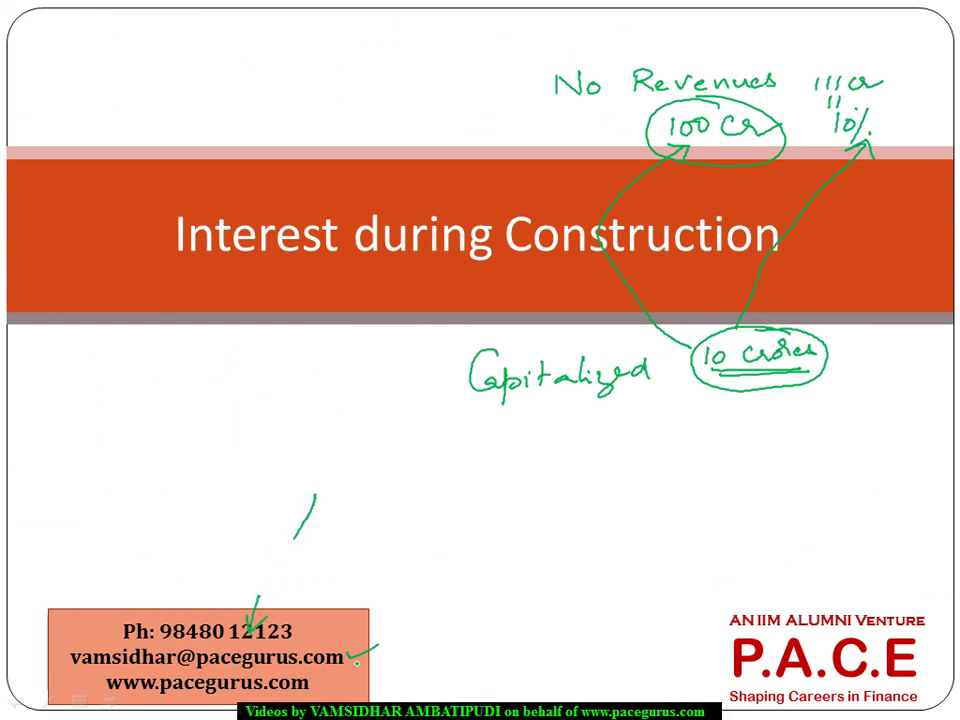